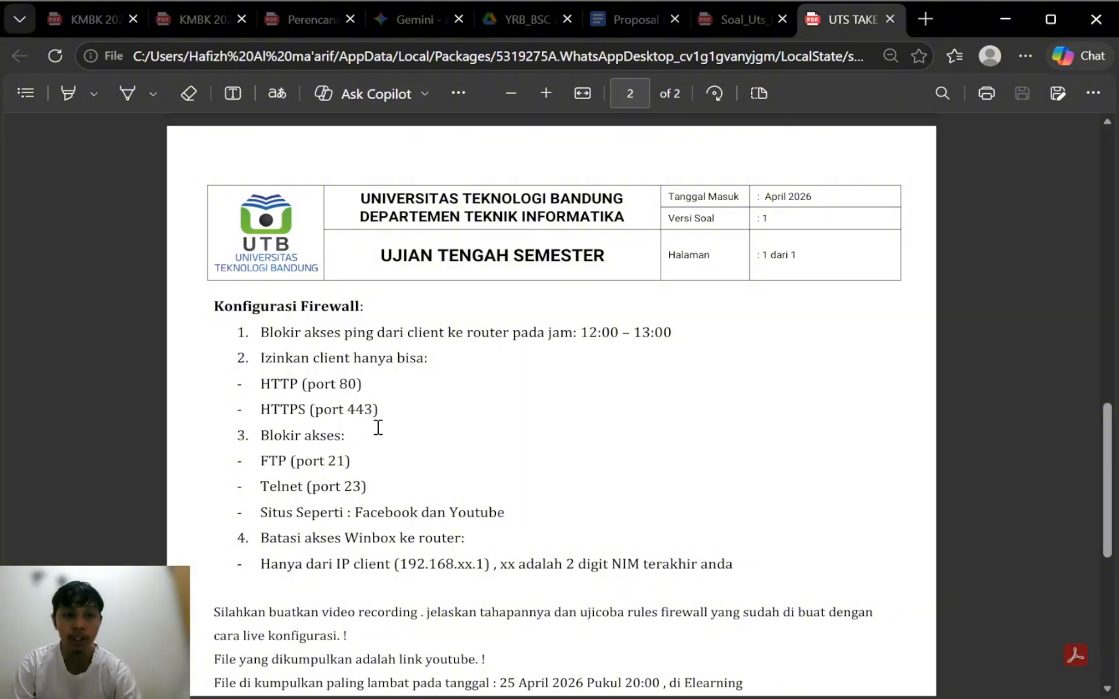
# Step: Read through the firewall task list, then switch to the other browser window with the exam PDF
pyautogui.scroll(-1, 387, 442)
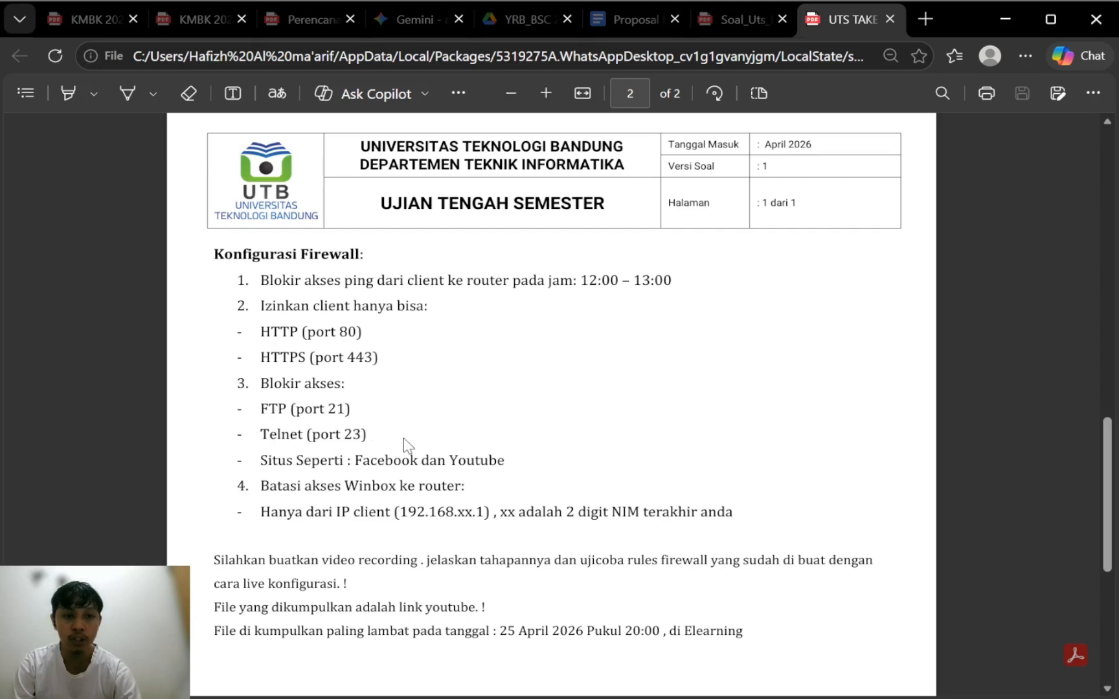
pyautogui.scroll(-1, 406, 445)
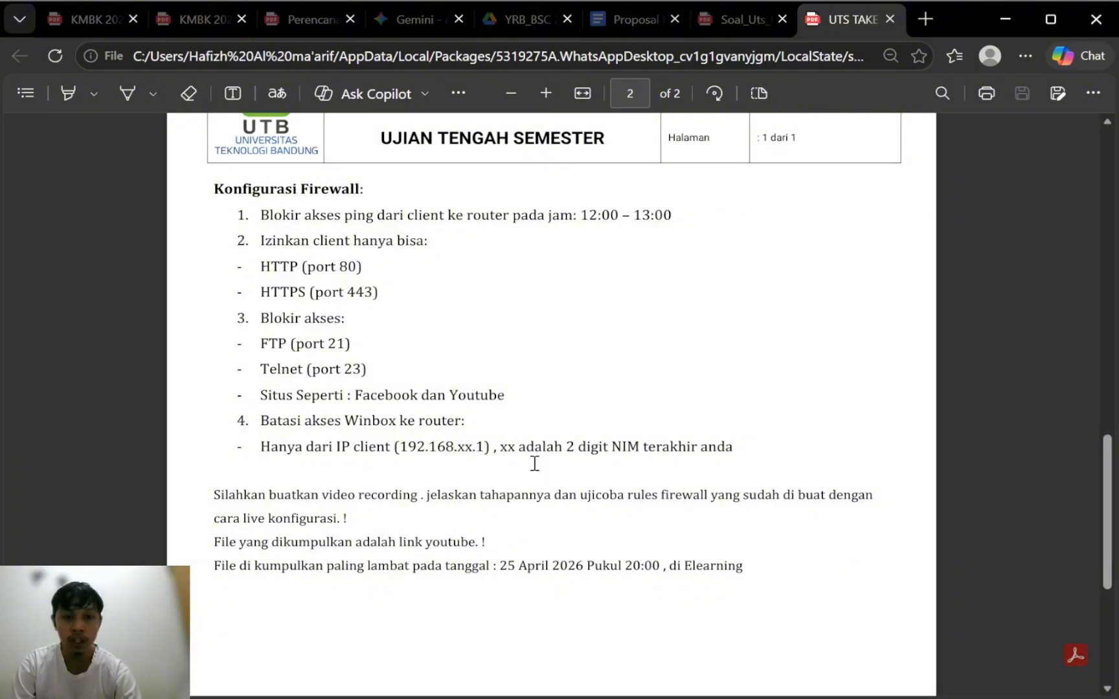
pyautogui.hotkey('alt', 'Tab')
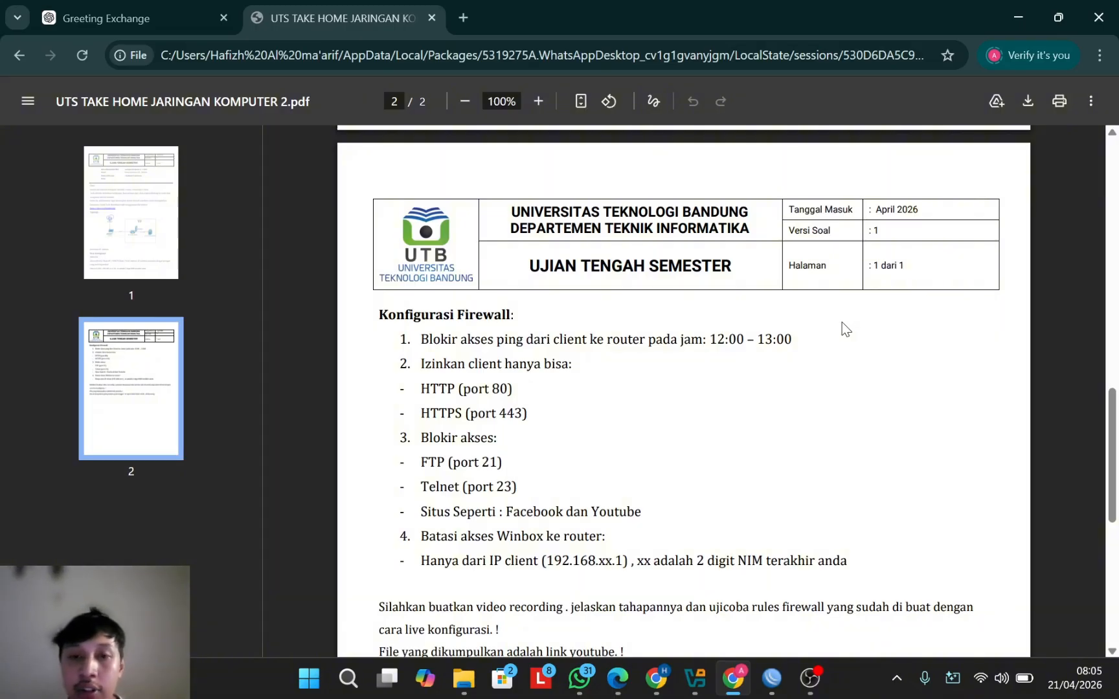
# Step: Import the appliance Downloads\UTSJARKOM2.ova into VirtualBox as machine UTSJARKOM2 1
pyautogui.click(699, 678)
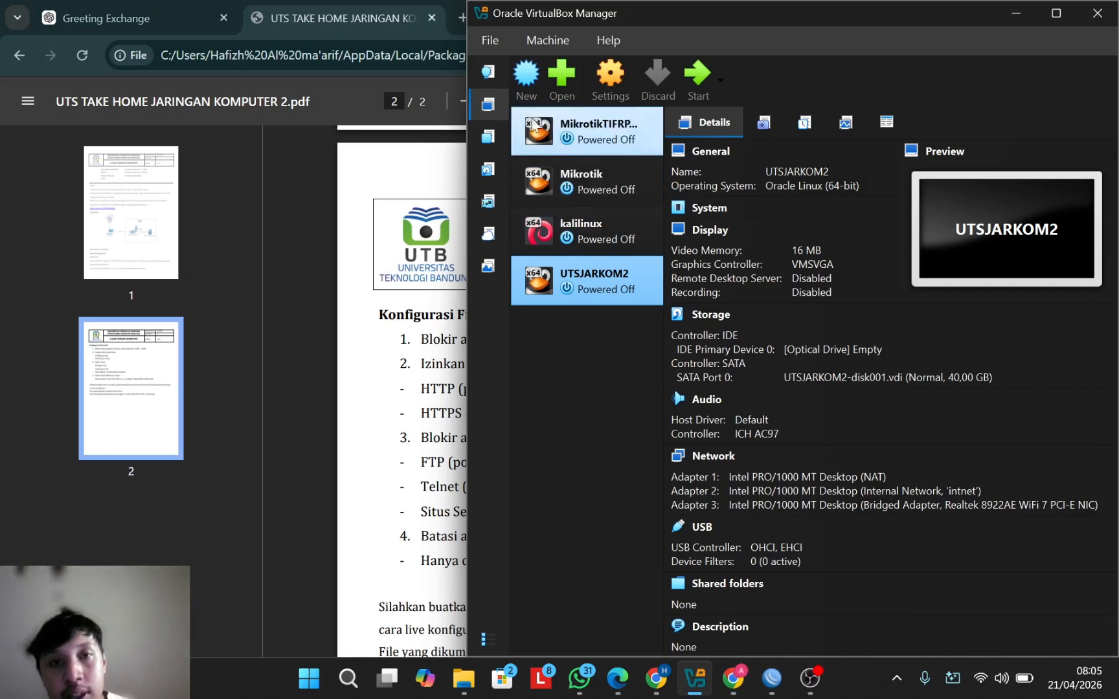
pyautogui.click(490, 40)
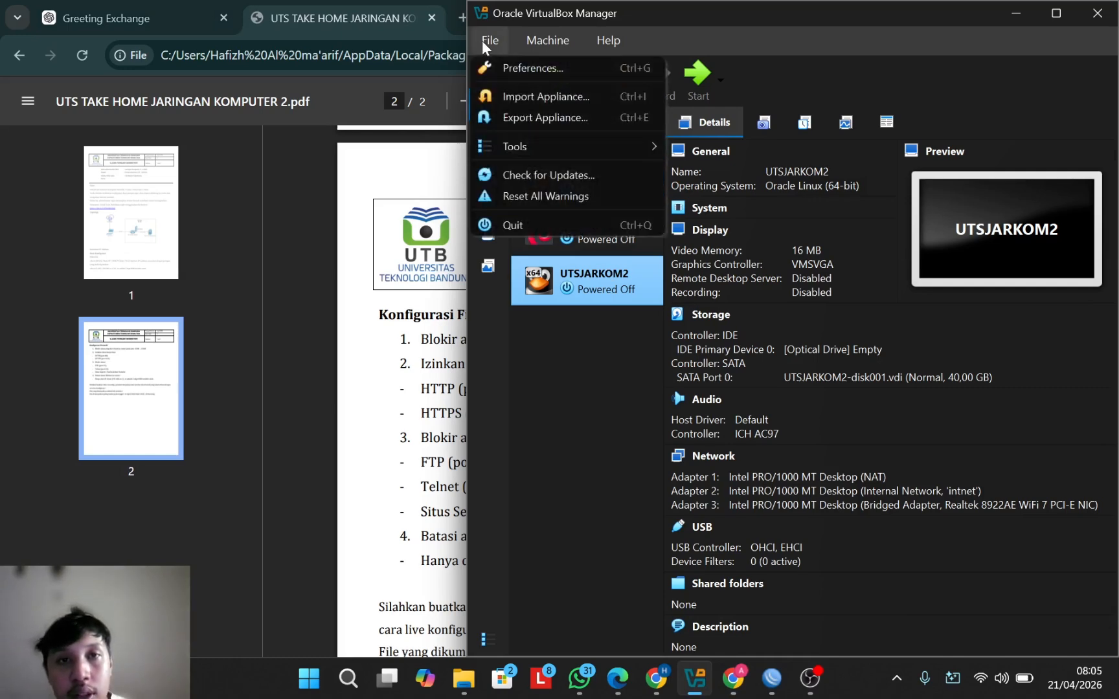
pyautogui.click(526, 92)
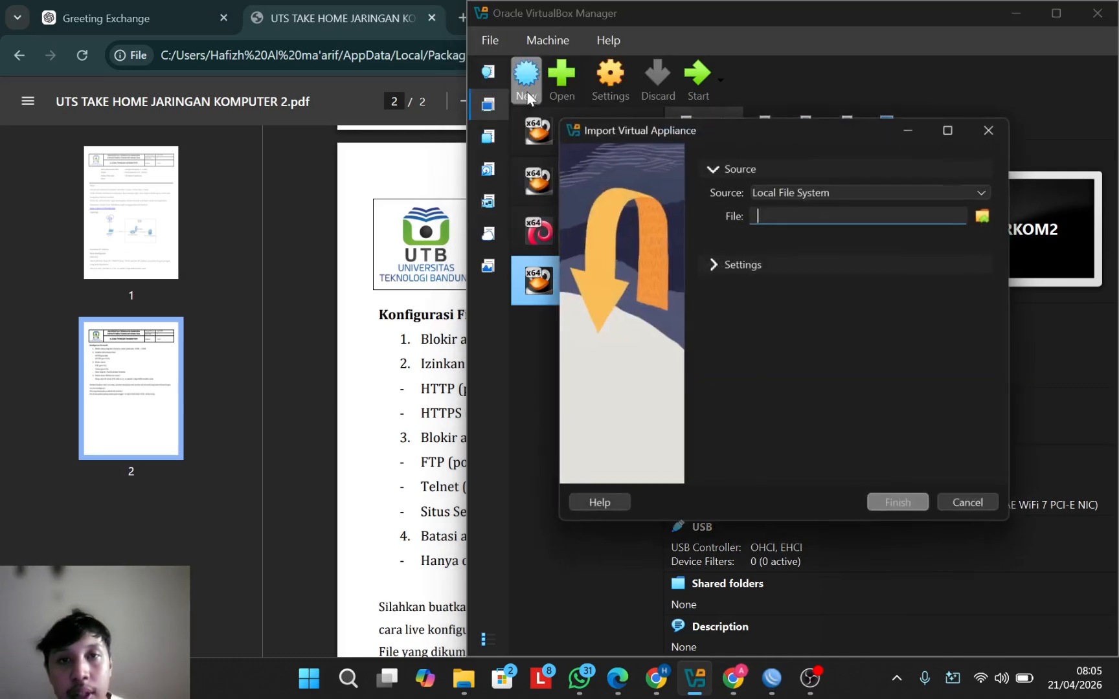
pyautogui.moveTo(727, 136); pyautogui.dragTo(519, 99)
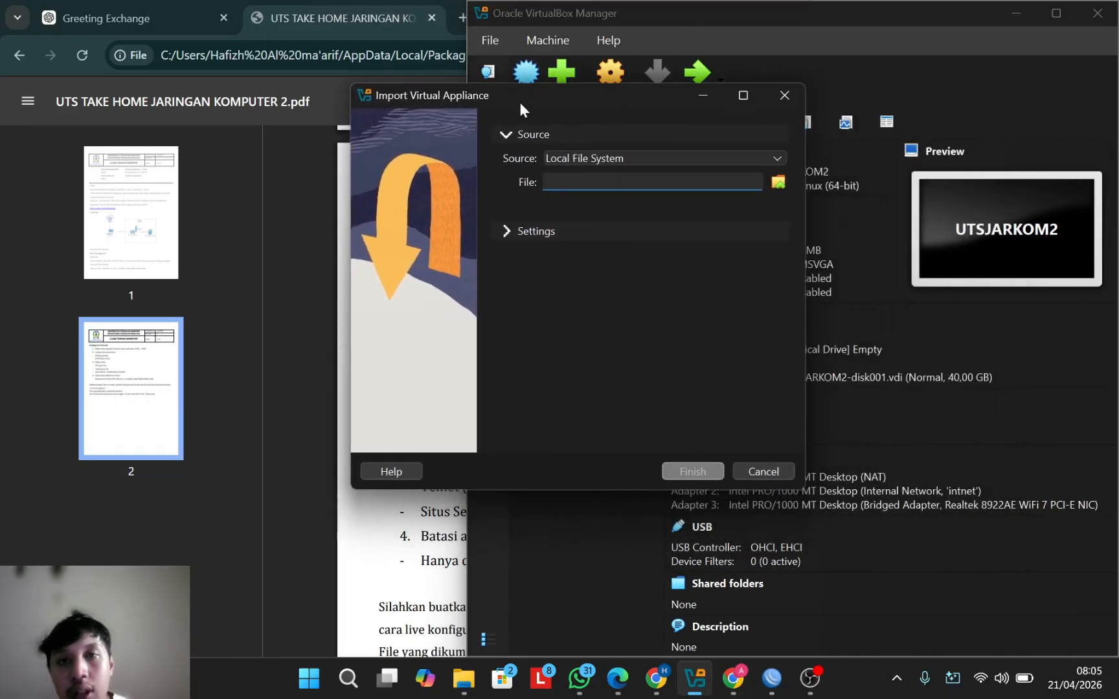
pyautogui.click(779, 181)
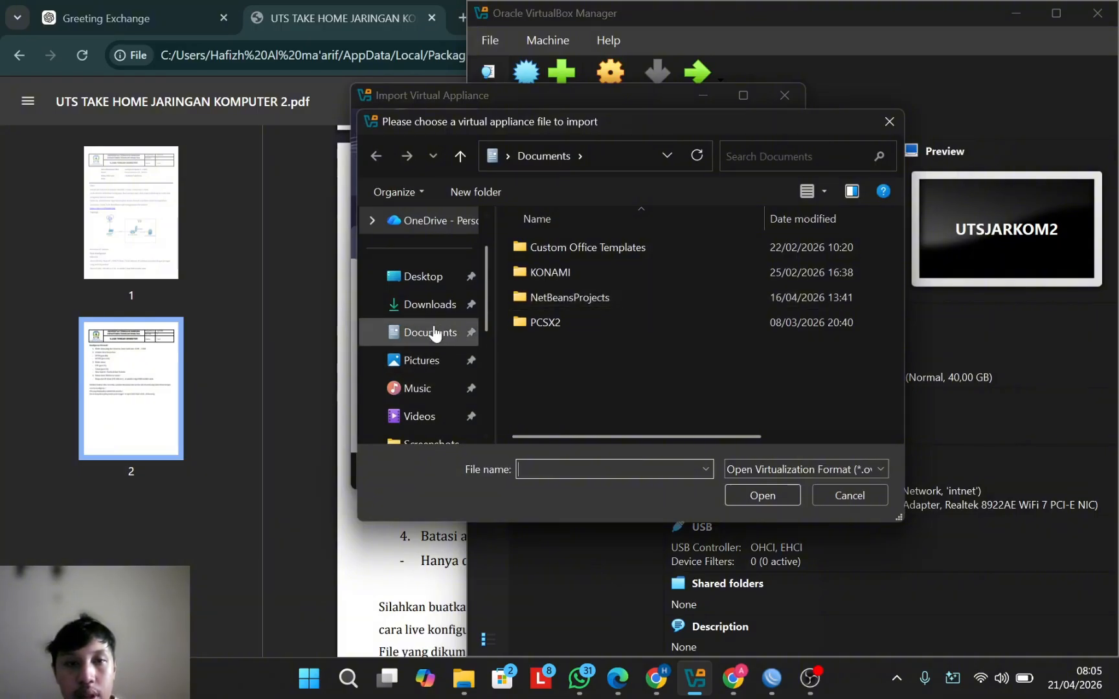
pyautogui.click(434, 304)
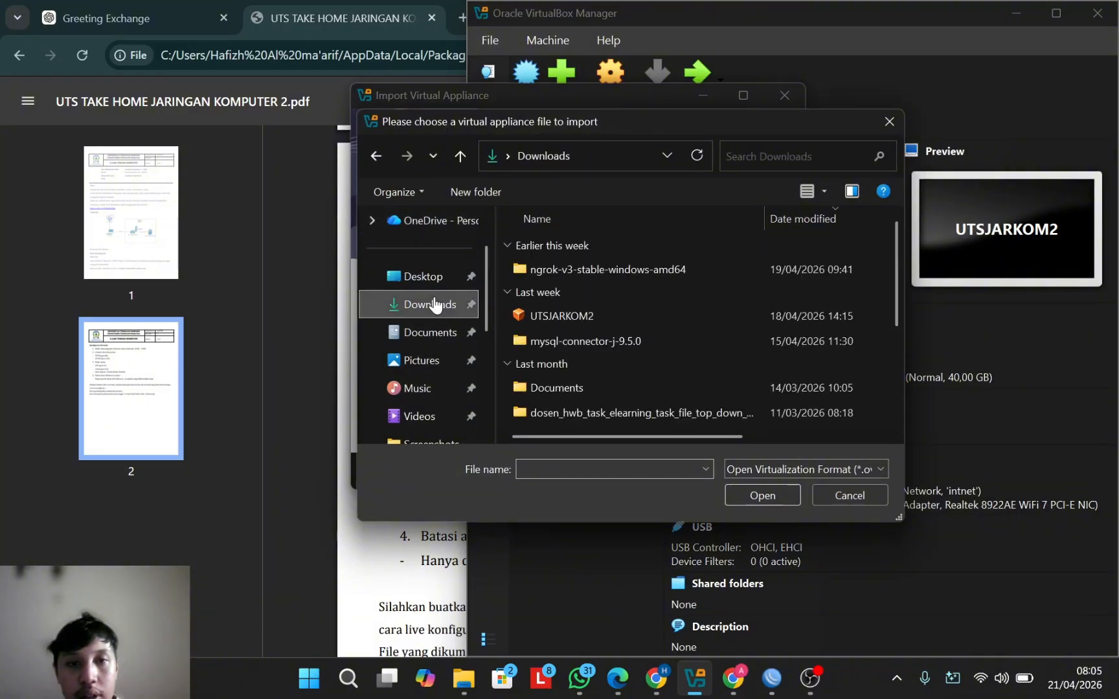
pyautogui.doubleClick(564, 320)
pyautogui.click(703, 467)
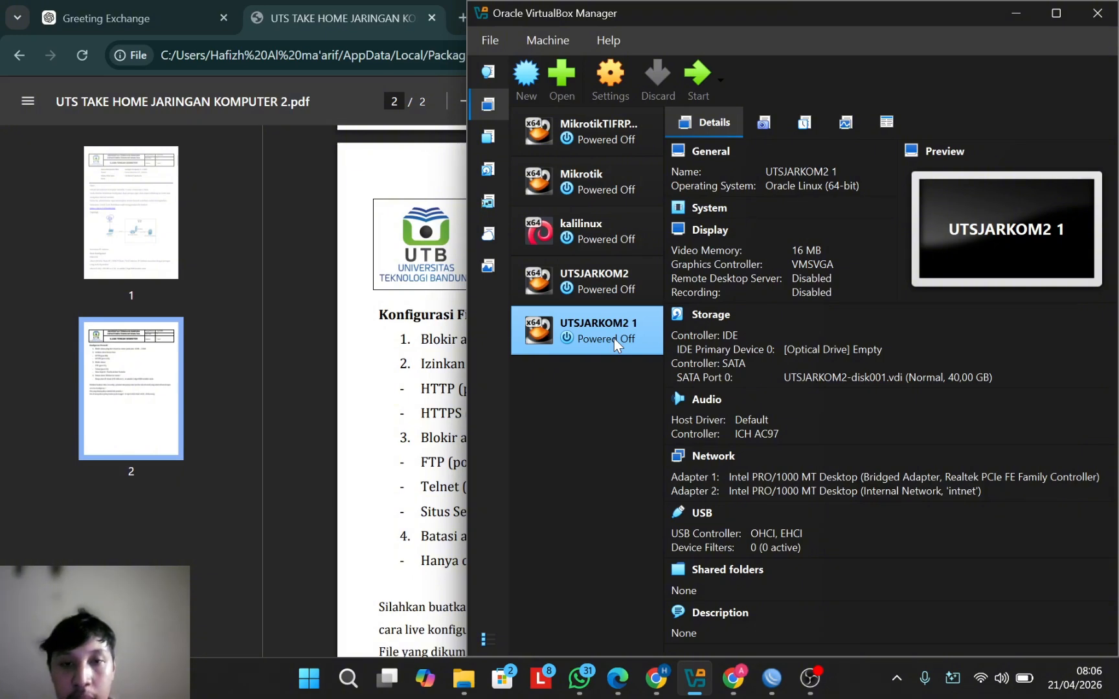
# Step: In UTSJARKOM2 1's network settings, attach Adapter 1 to NAT
pyautogui.click(610, 81)
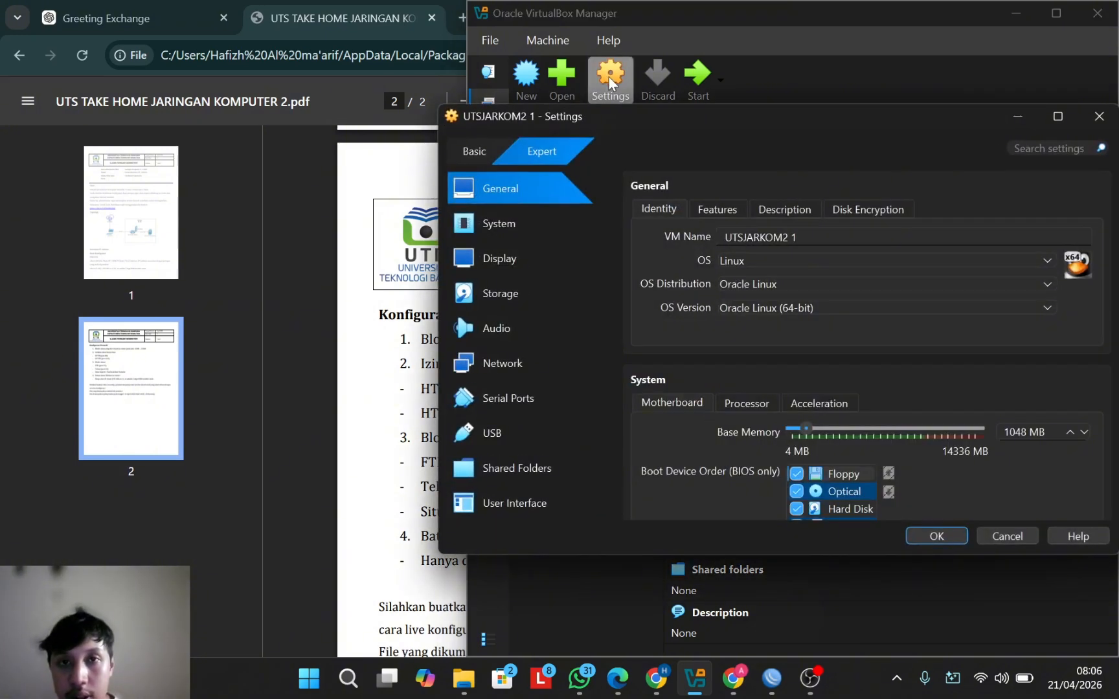
pyautogui.click(528, 362)
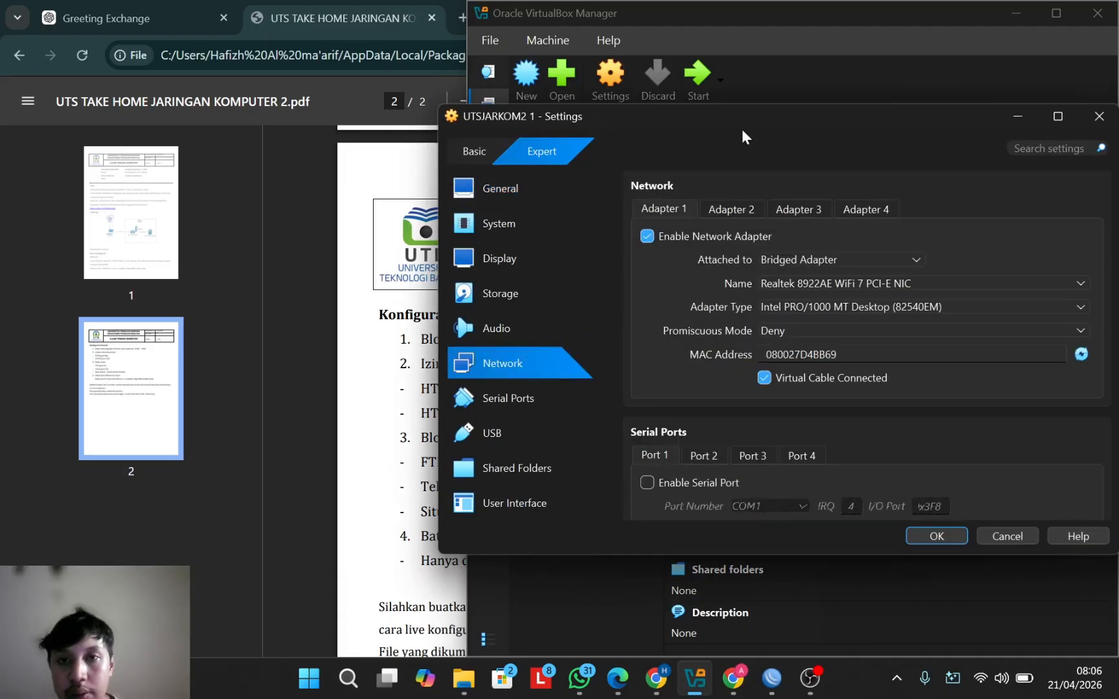
pyautogui.moveTo(735, 120); pyautogui.dragTo(414, 122)
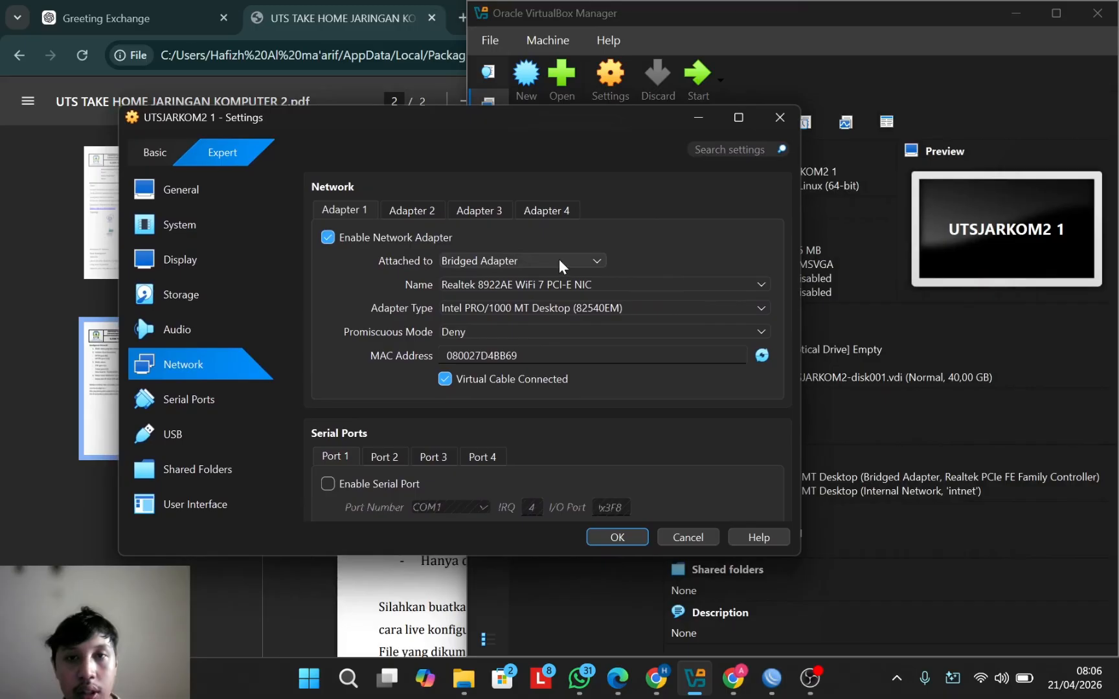
pyautogui.moveTo(591, 135); pyautogui.dragTo(594, 100)
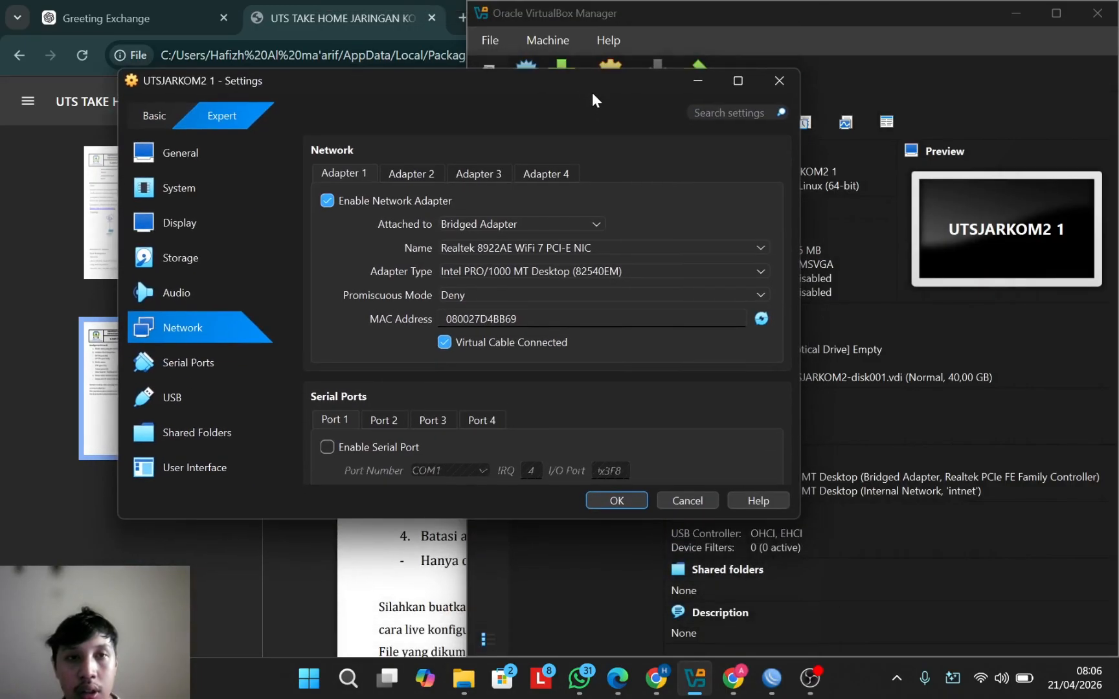
pyautogui.click(553, 230)
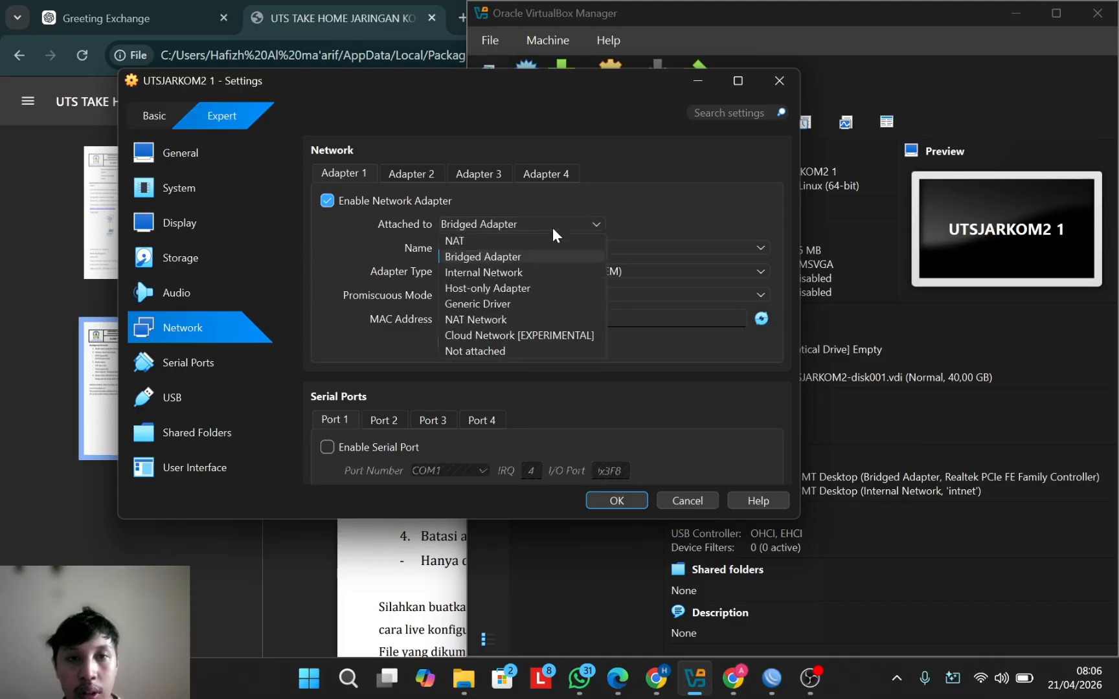
pyautogui.click(509, 244)
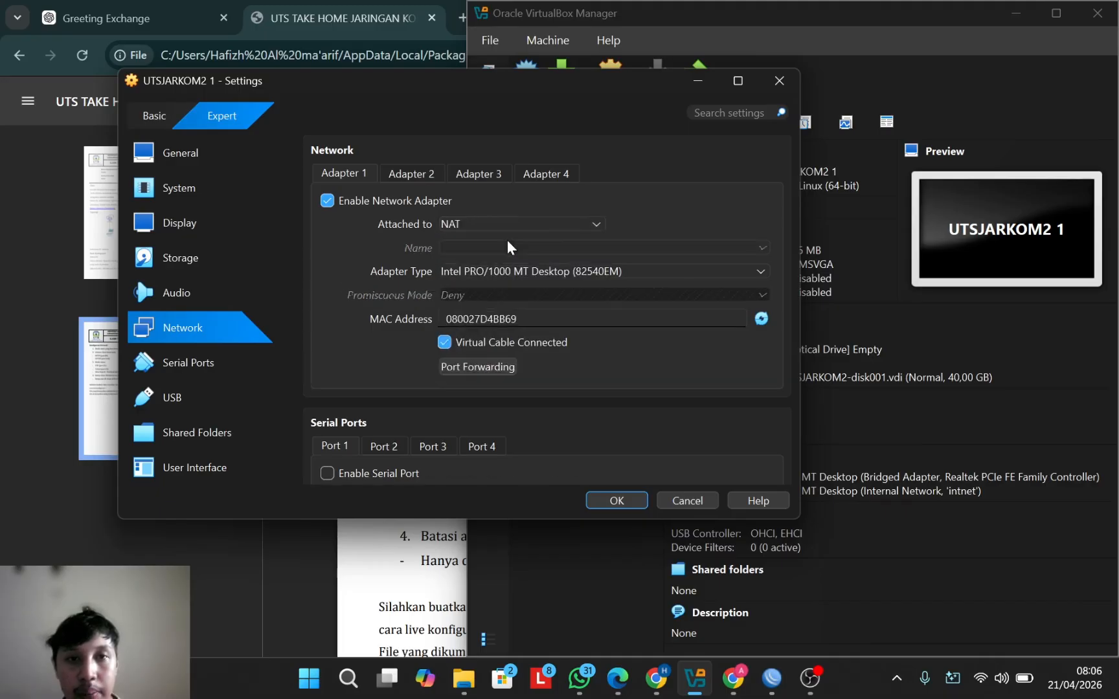
# Step: Confirm Adapter 2 uses intnet, enable Adapter 3 bridged to WiFi, and save
pyautogui.click(420, 175)
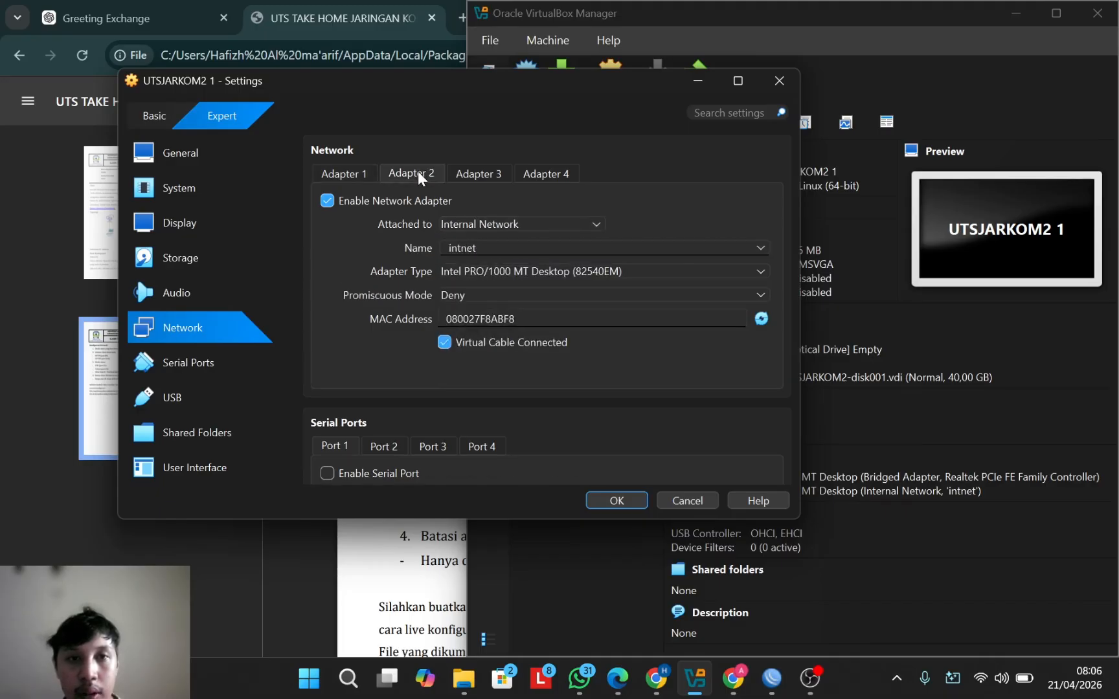
pyautogui.click(481, 175)
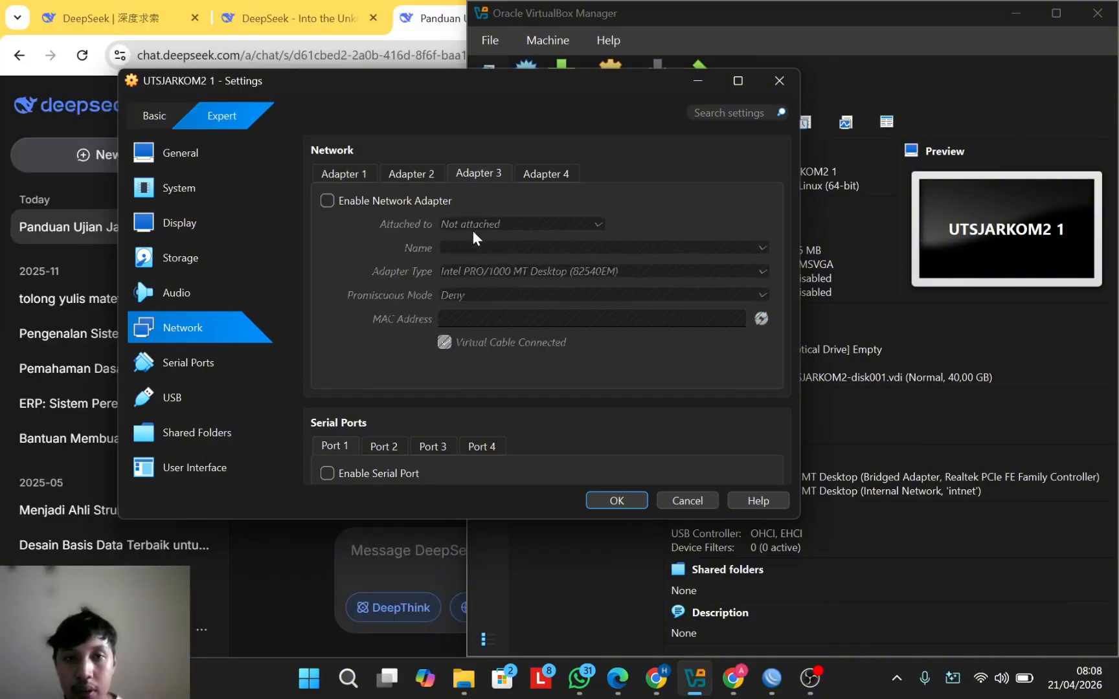
pyautogui.click(328, 201)
pyautogui.click(526, 224)
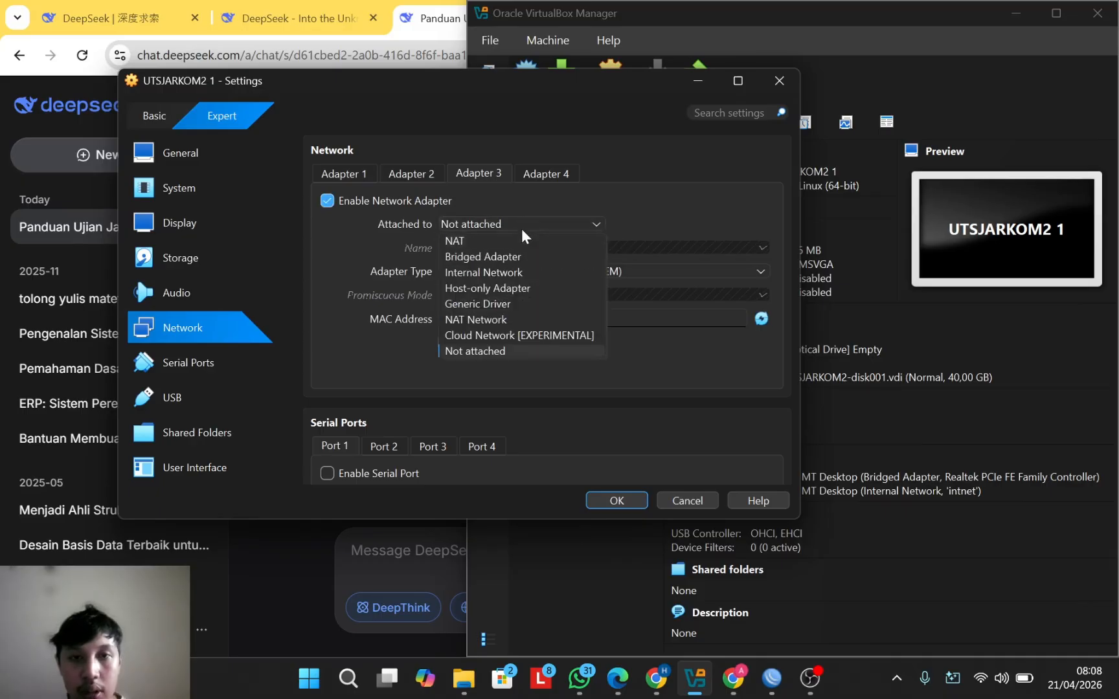
pyautogui.click(482, 257)
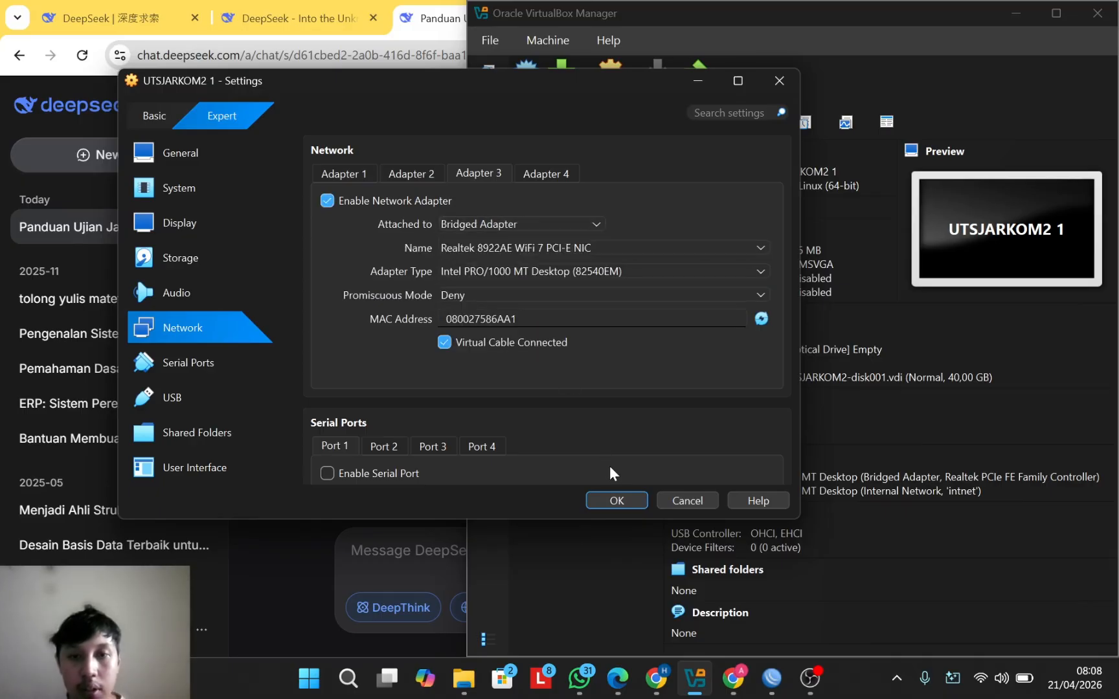
pyautogui.click(623, 501)
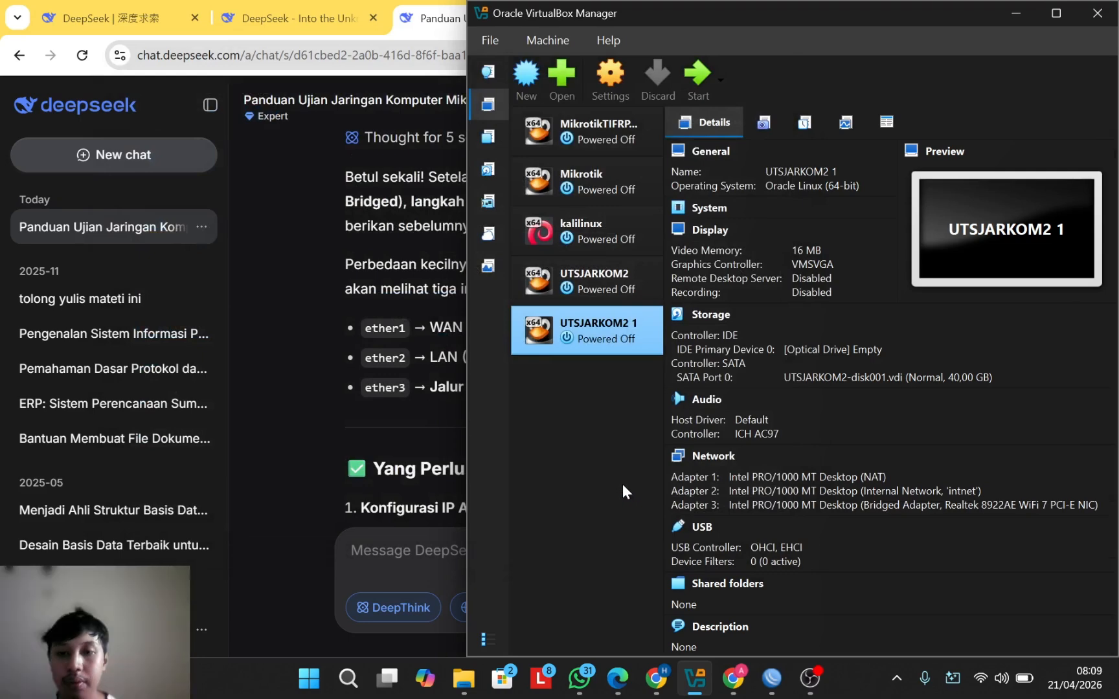
# Step: Inspect the kalilinux machine's network adapter settings and close them unchanged
pyautogui.click(583, 230)
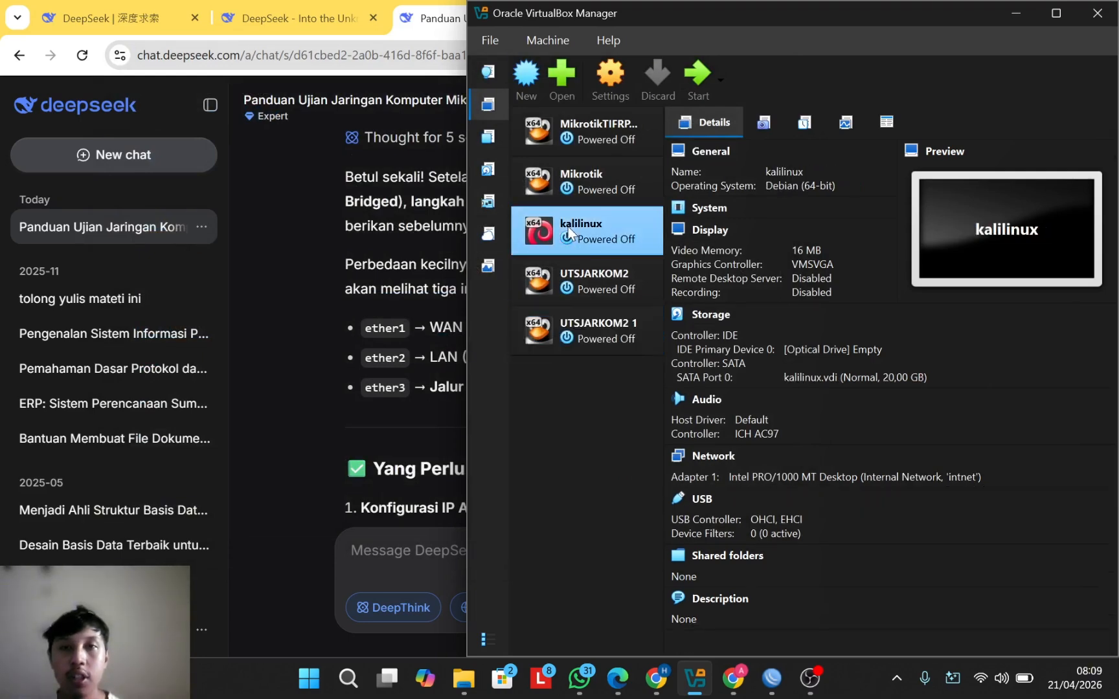
pyautogui.click(611, 76)
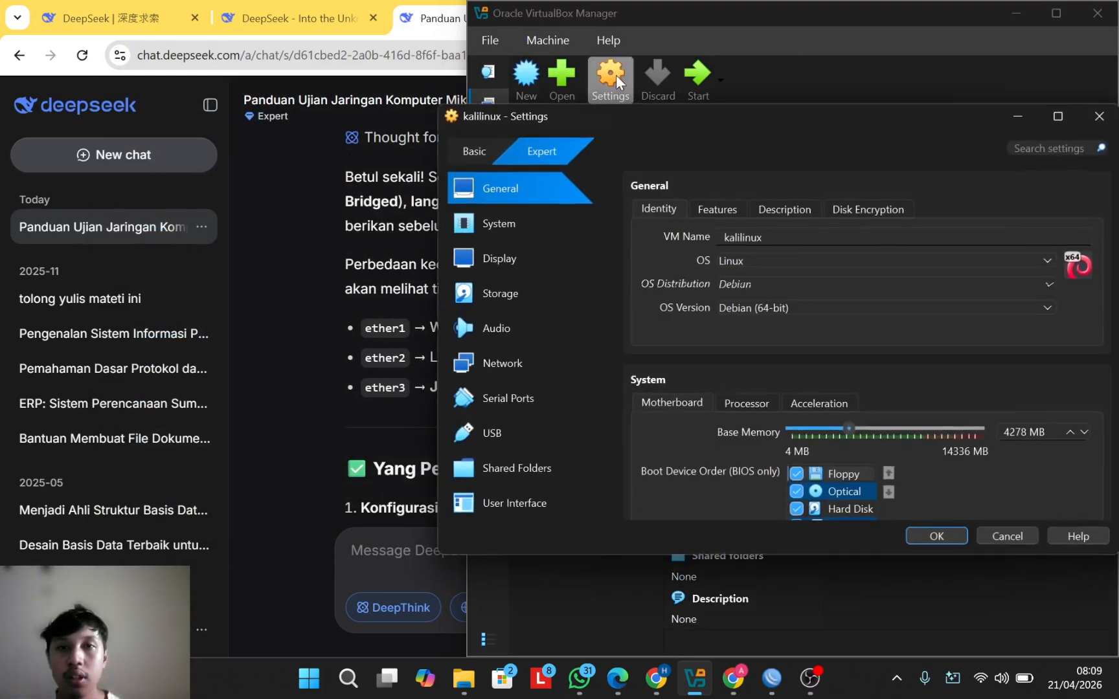
pyautogui.click(521, 364)
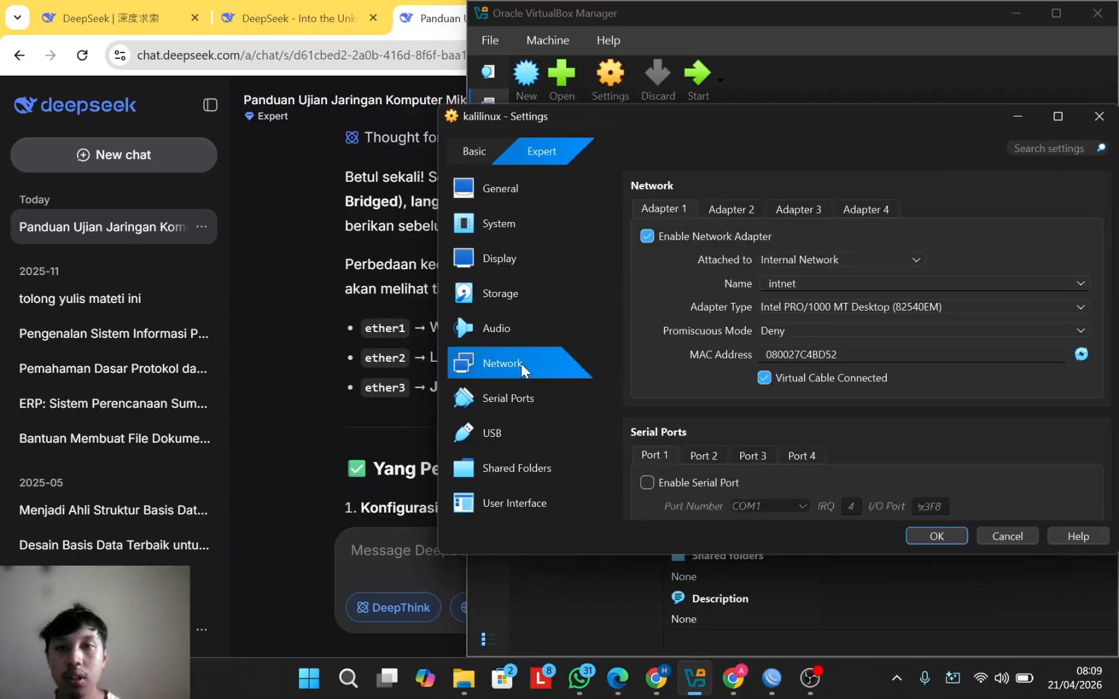
pyautogui.moveTo(749, 115); pyautogui.dragTo(499, 111)
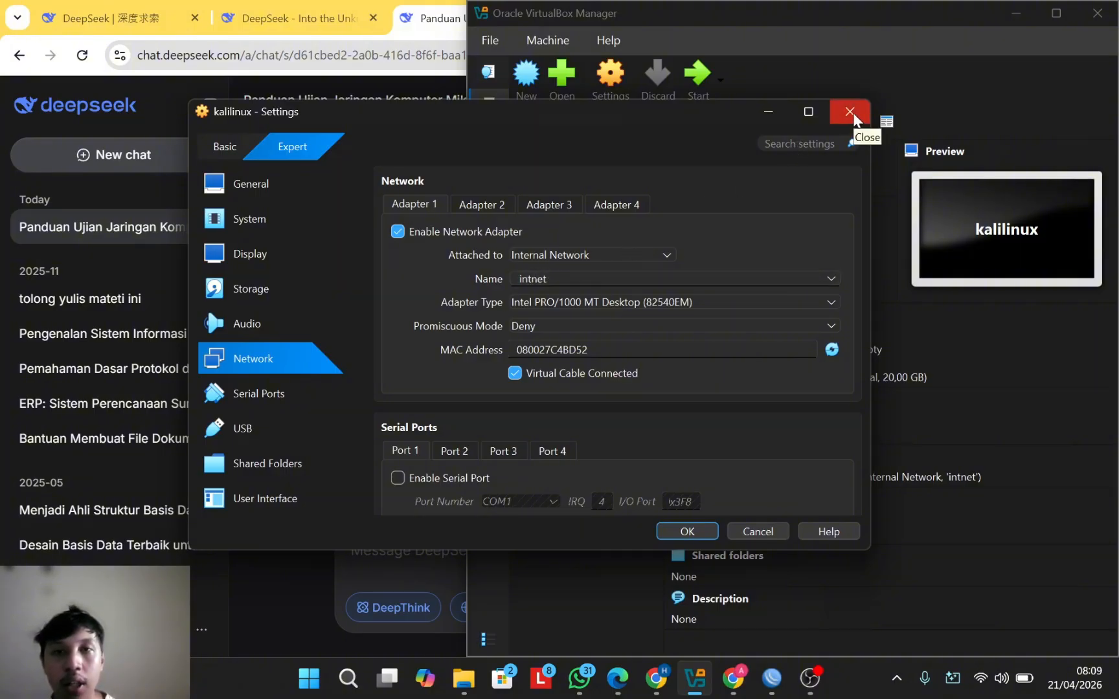
pyautogui.click(849, 112)
# Step: Recheck UTSJARKOM2 1's network settings, confirming Adapter 2 on intnet, then close them
pyautogui.click(607, 331)
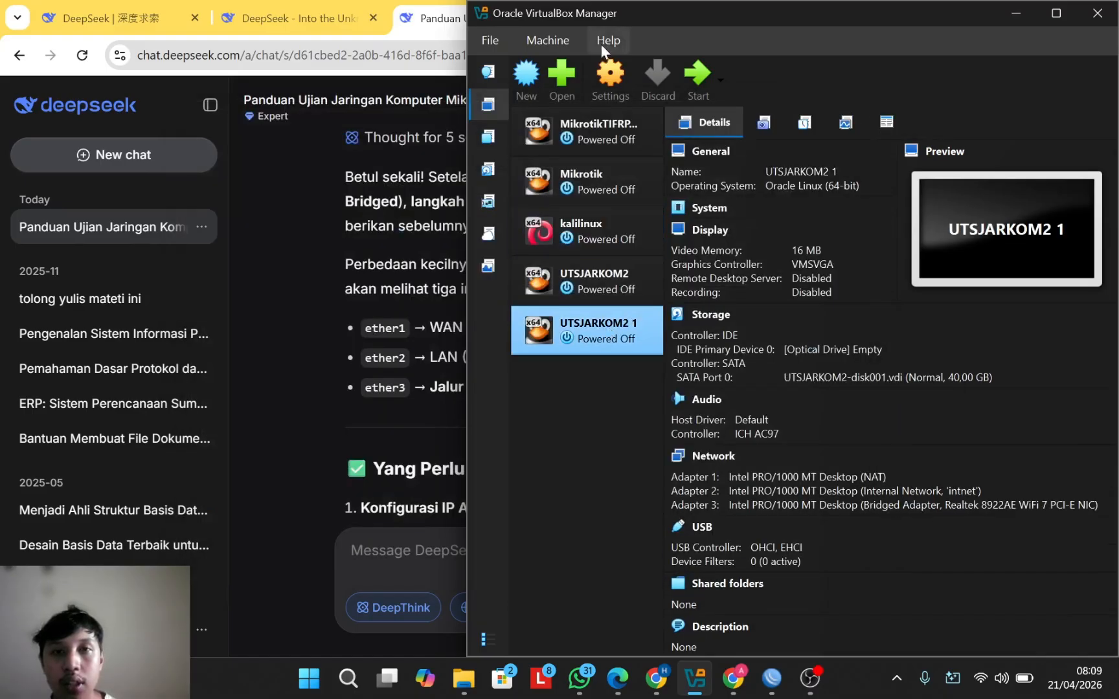
pyautogui.click(608, 77)
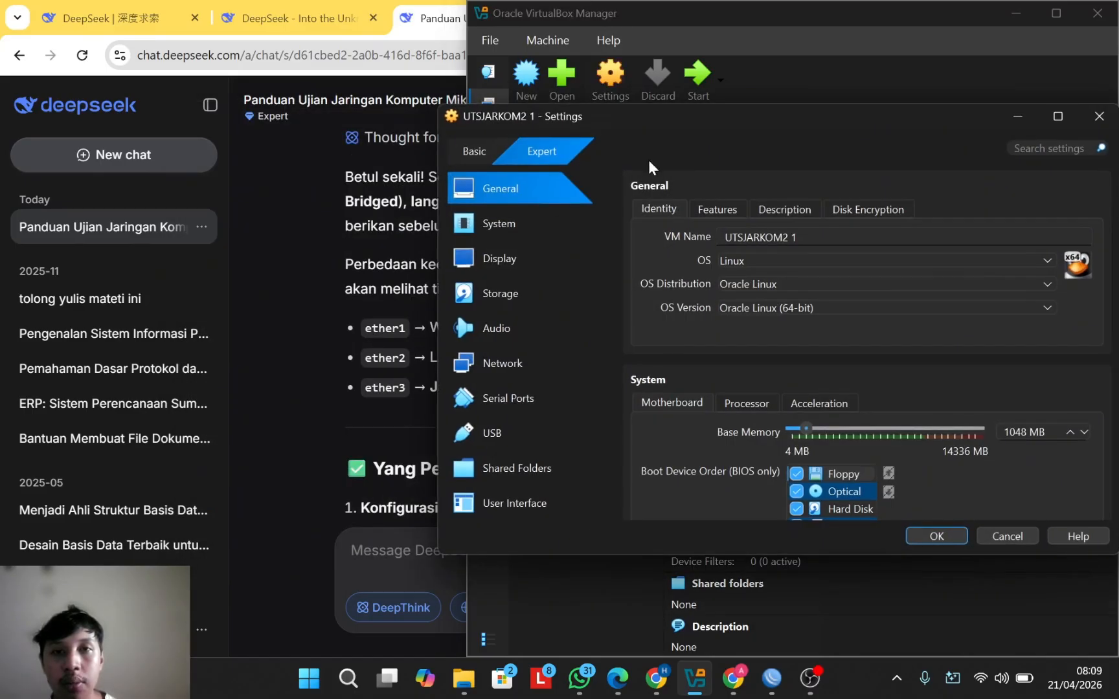
pyautogui.moveTo(653, 116); pyautogui.dragTo(337, 85)
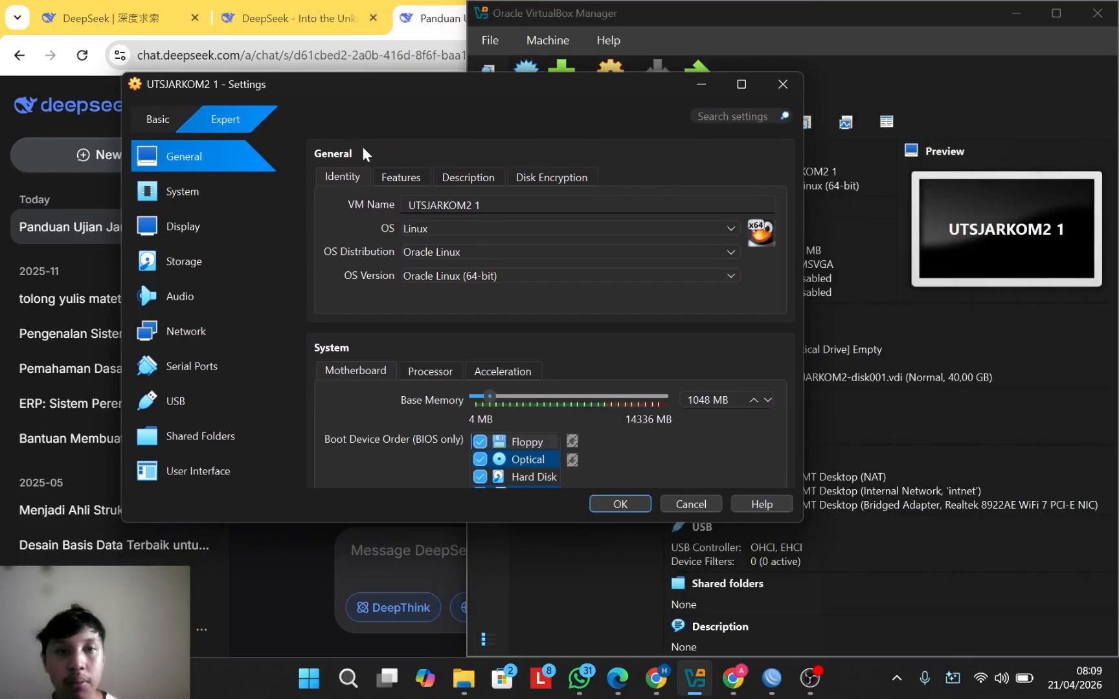
pyautogui.click(206, 335)
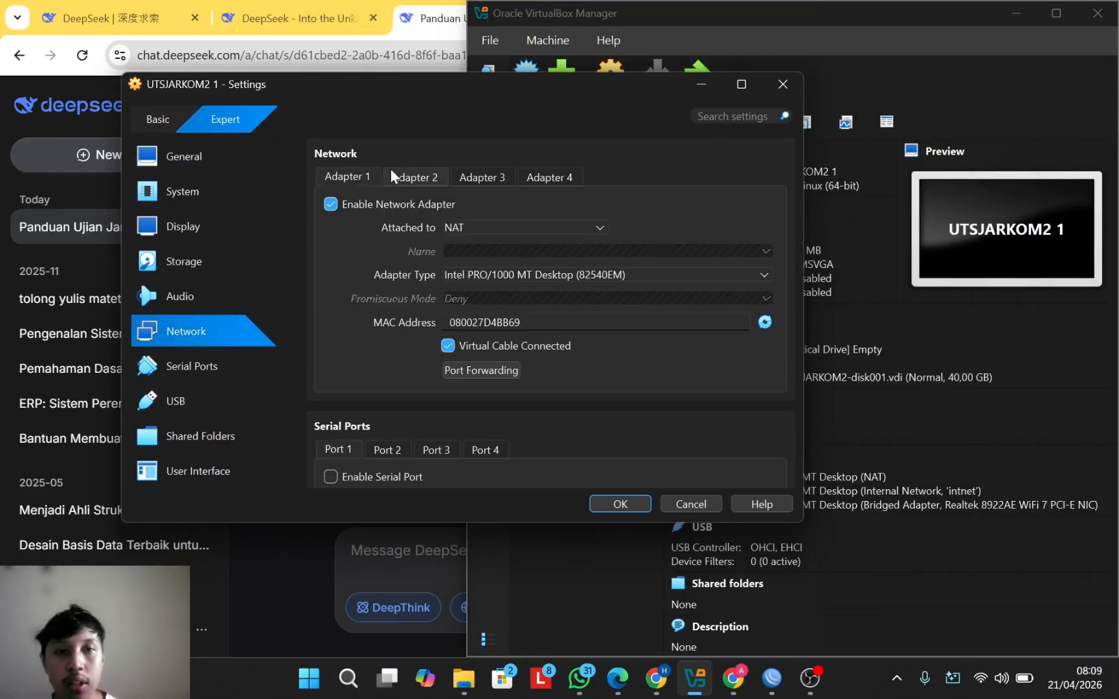
pyautogui.click(391, 175)
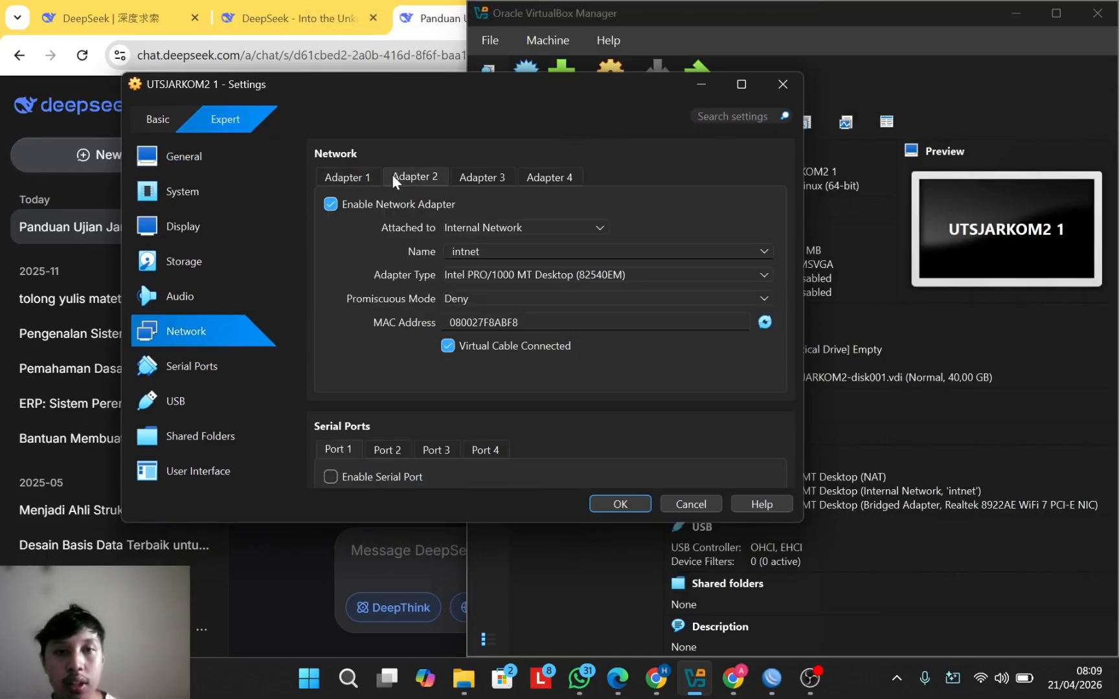
pyautogui.click(786, 83)
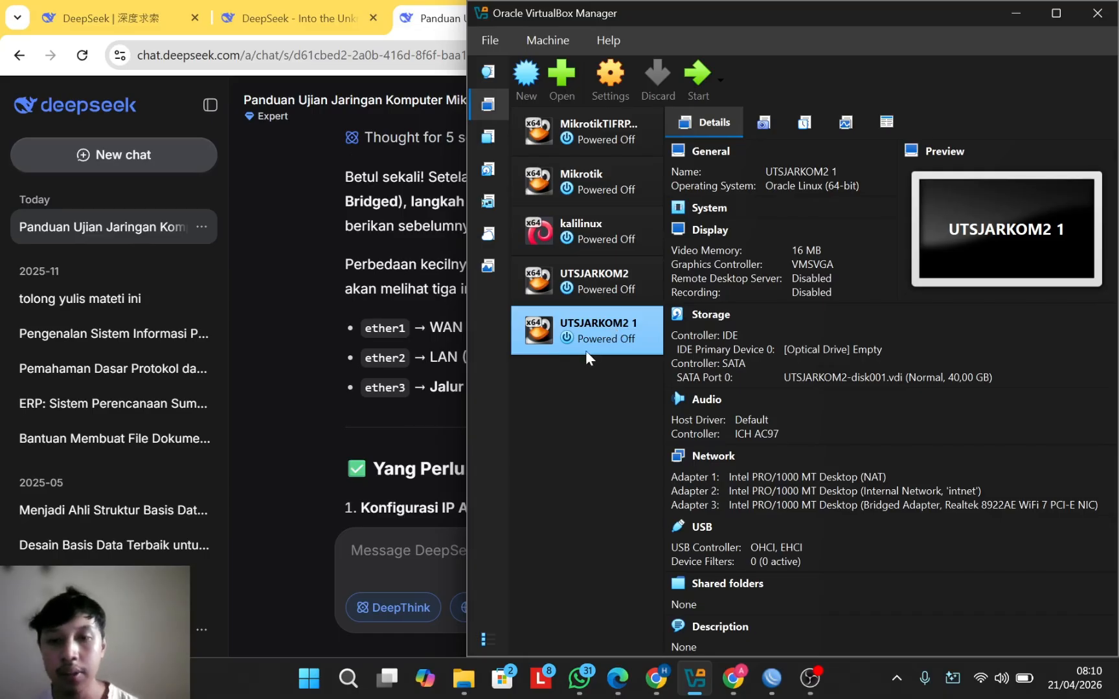
# Step: Start the UTSJARKOM2 1 VM and log in to the RouterOS console as admin
pyautogui.doubleClick(612, 335)
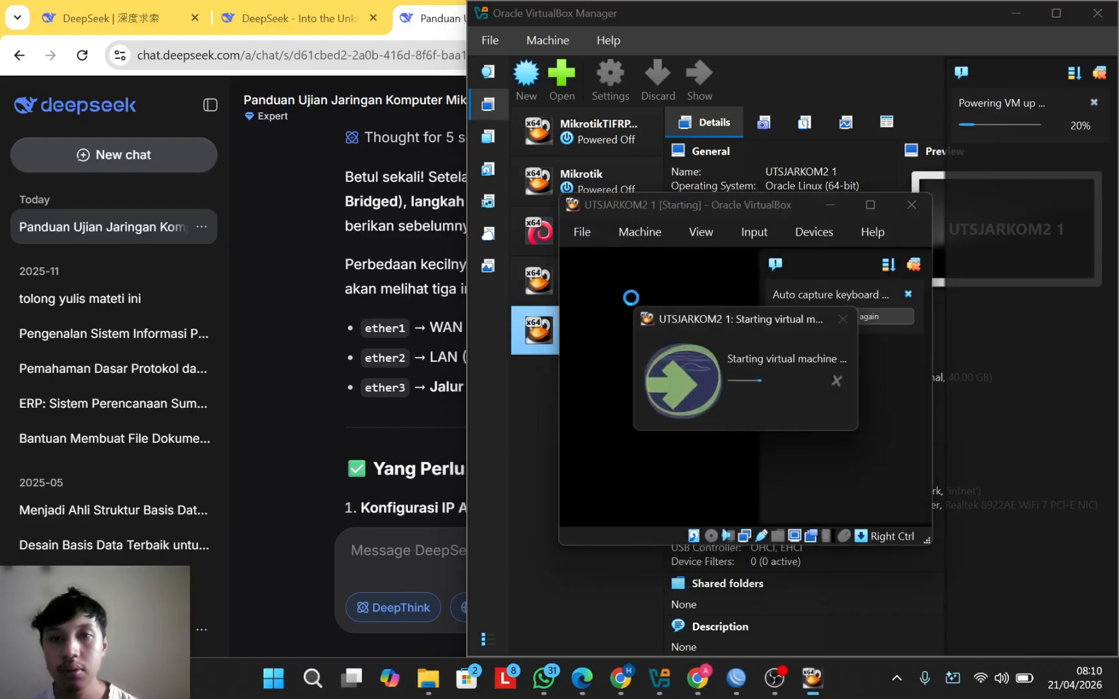
pyautogui.moveTo(766, 202); pyautogui.dragTo(364, 173)
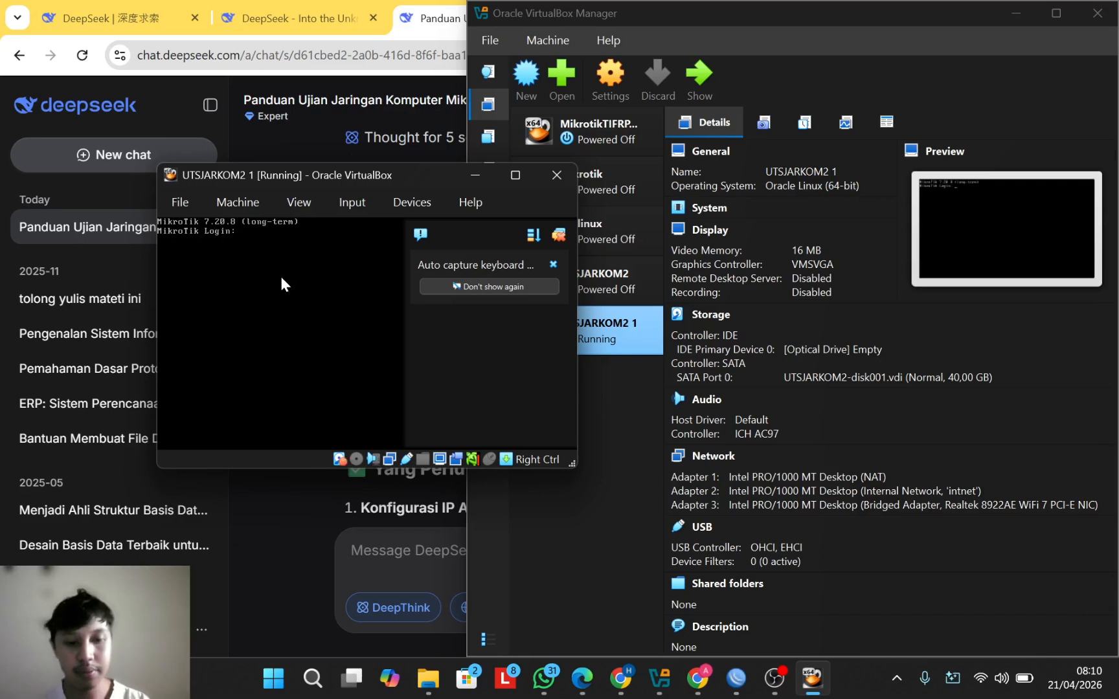
pyautogui.write('admi')
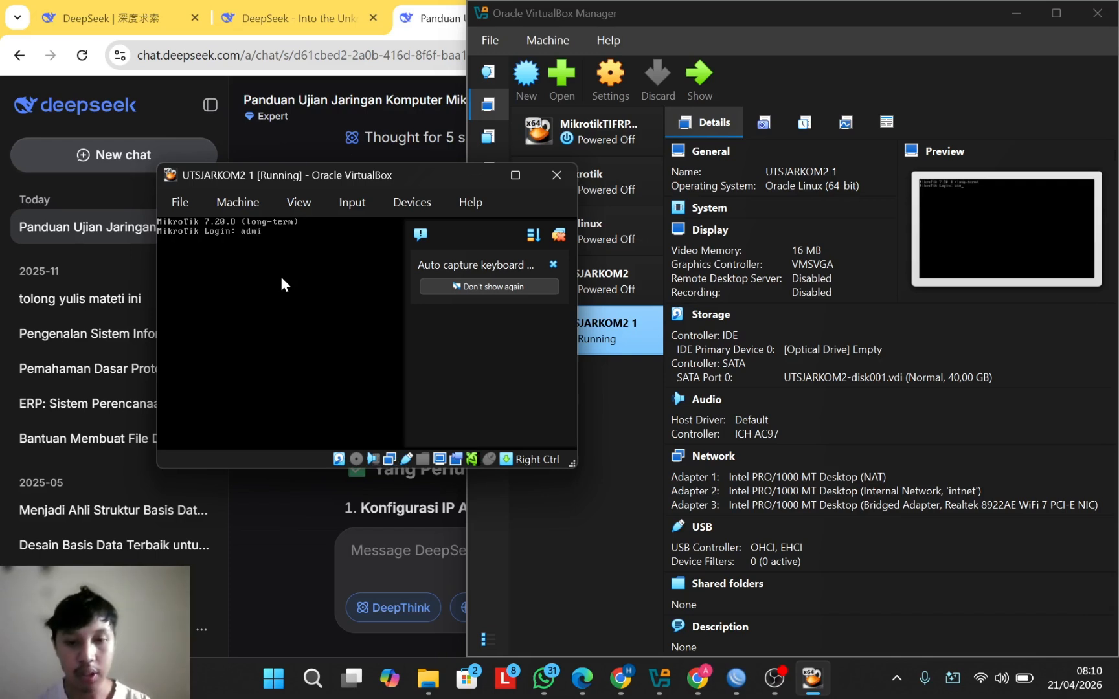
pyautogui.write('n')
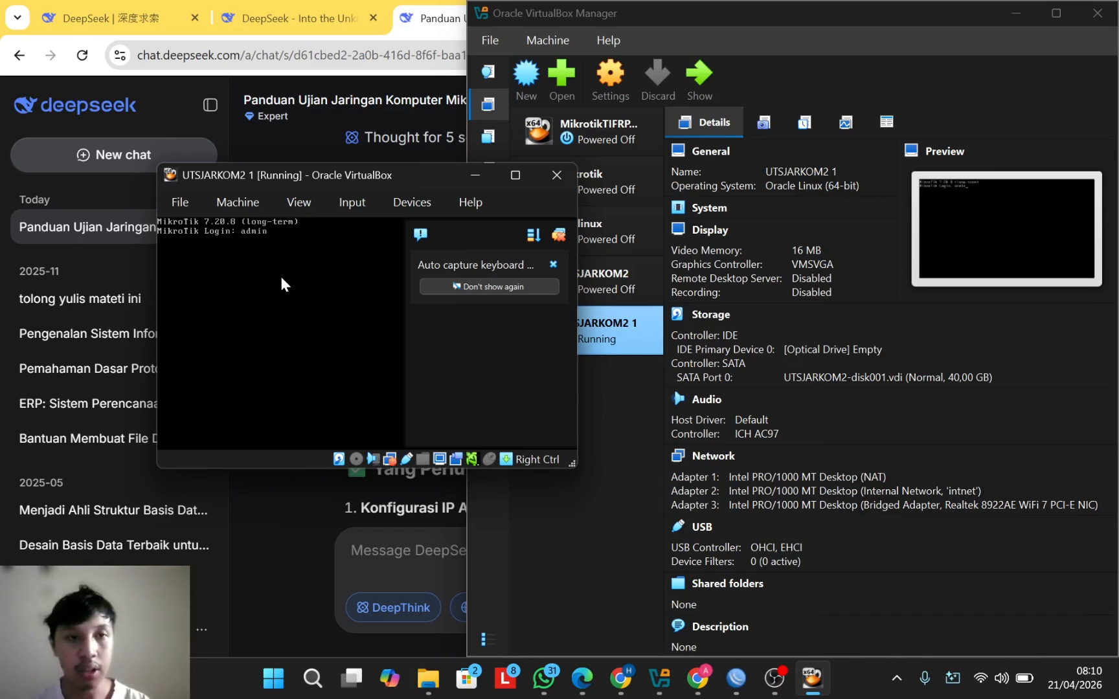
pyautogui.press('Return')
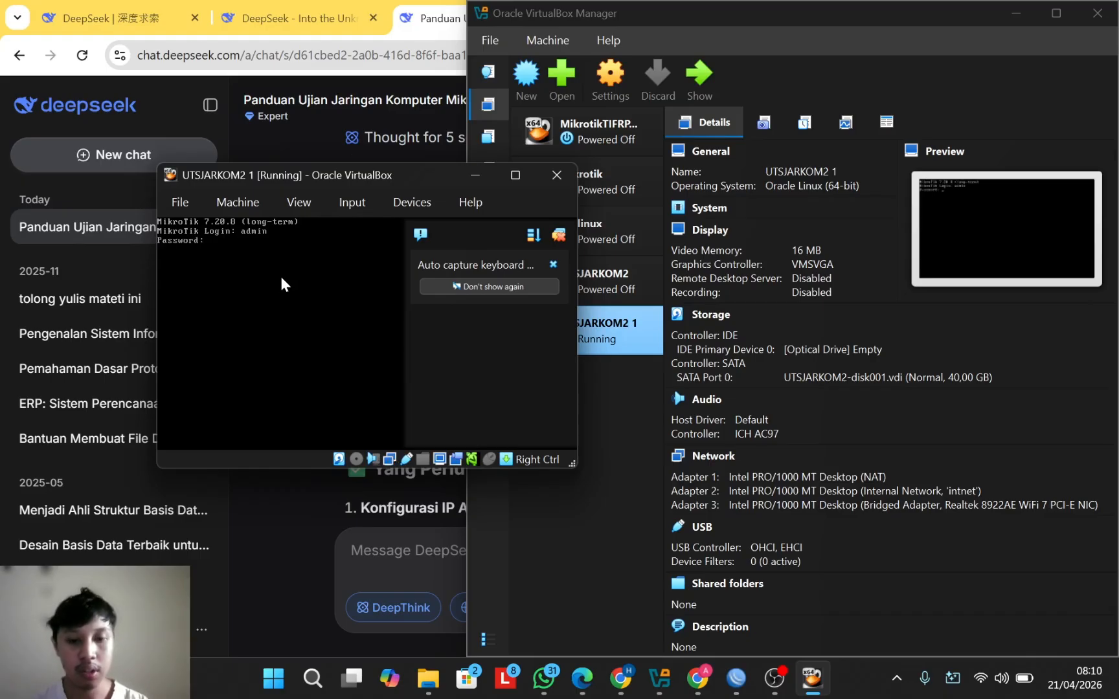
pyautogui.press('Return')
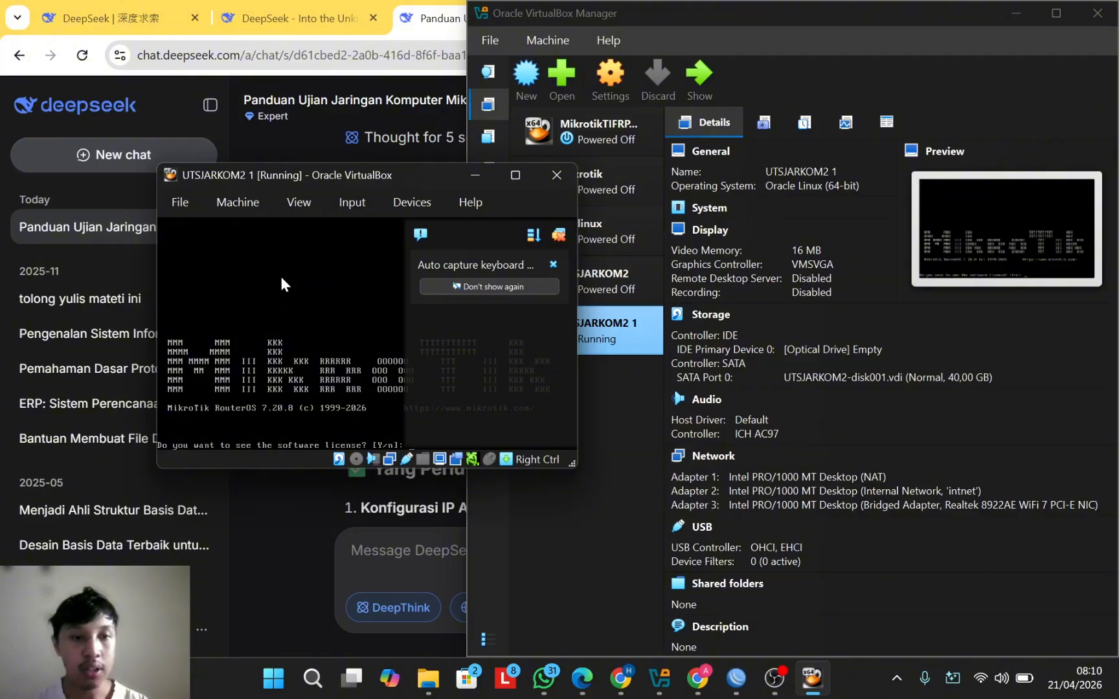
# Step: Decline the license, dismiss the software-key notice, and set and confirm a new admin password
pyautogui.press('n')
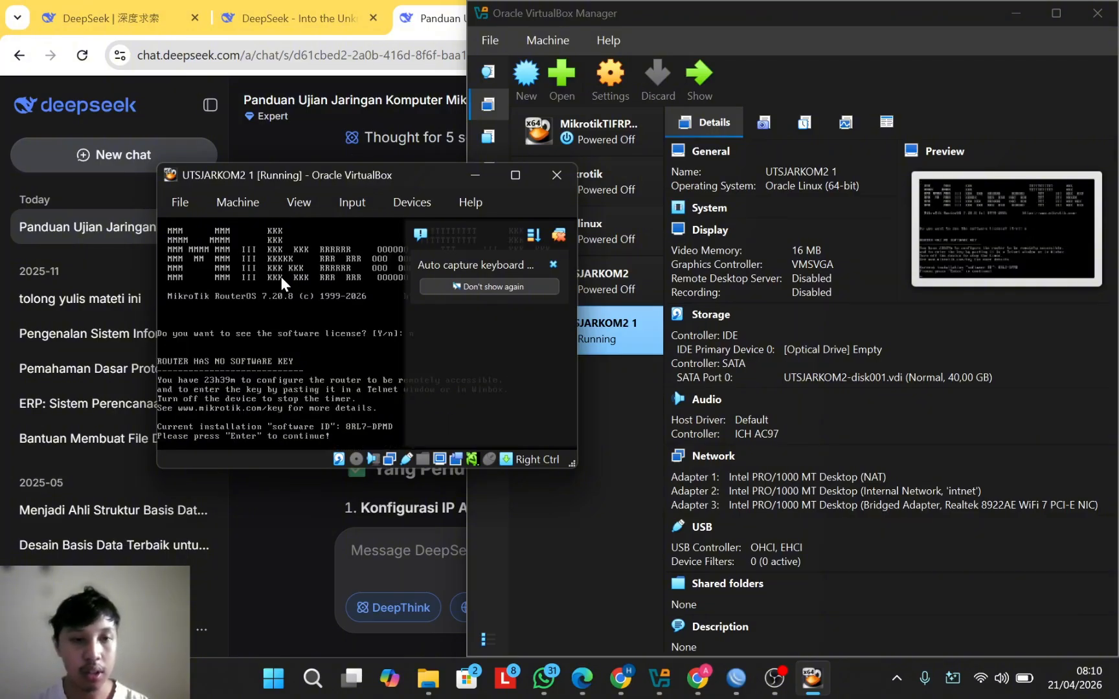
pyautogui.press('Return')
pyautogui.press('Return')
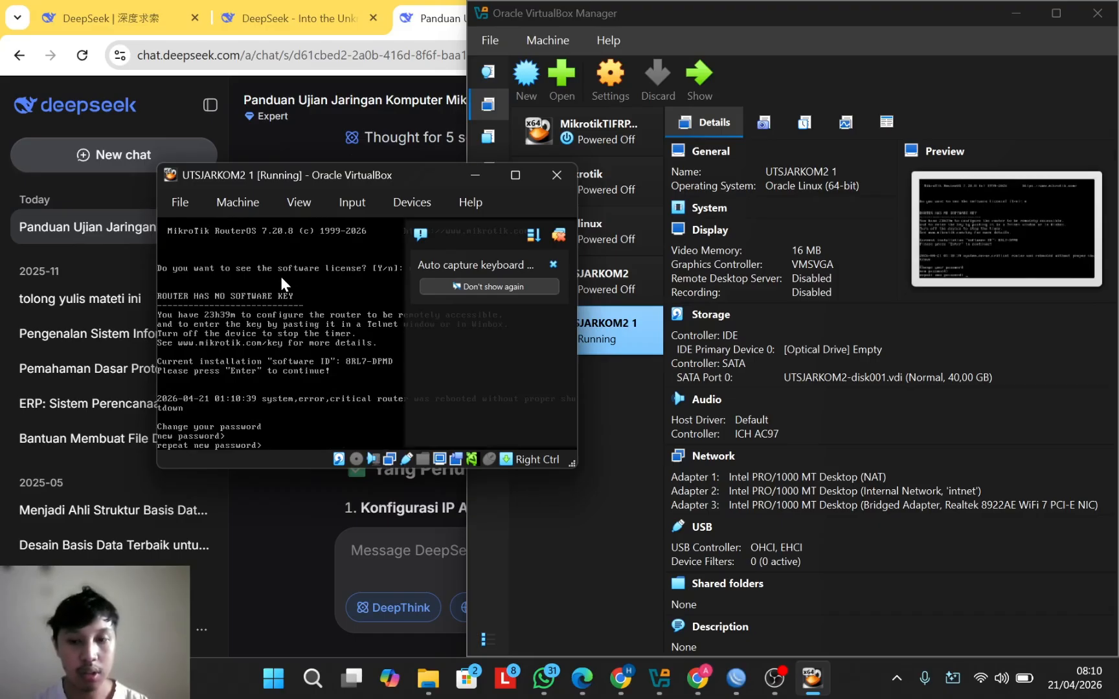
pyautogui.press('Return')
pyautogui.write('admin')
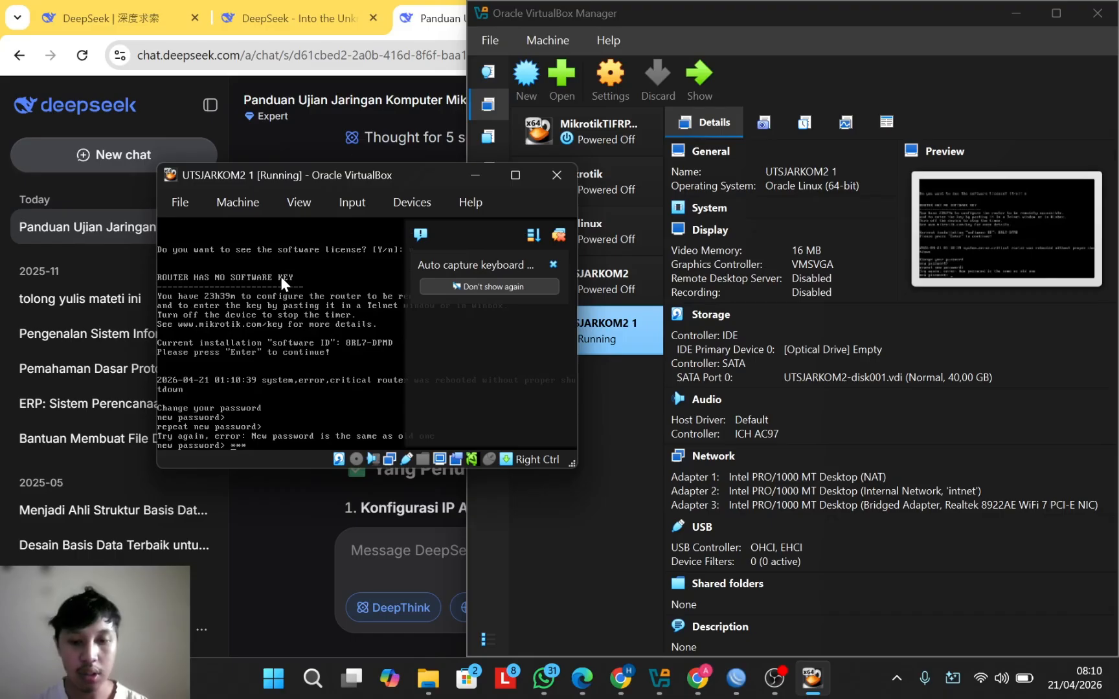
pyautogui.press('BackSpace')
pyautogui.press('BackSpace')
pyautogui.press('BackSpace')
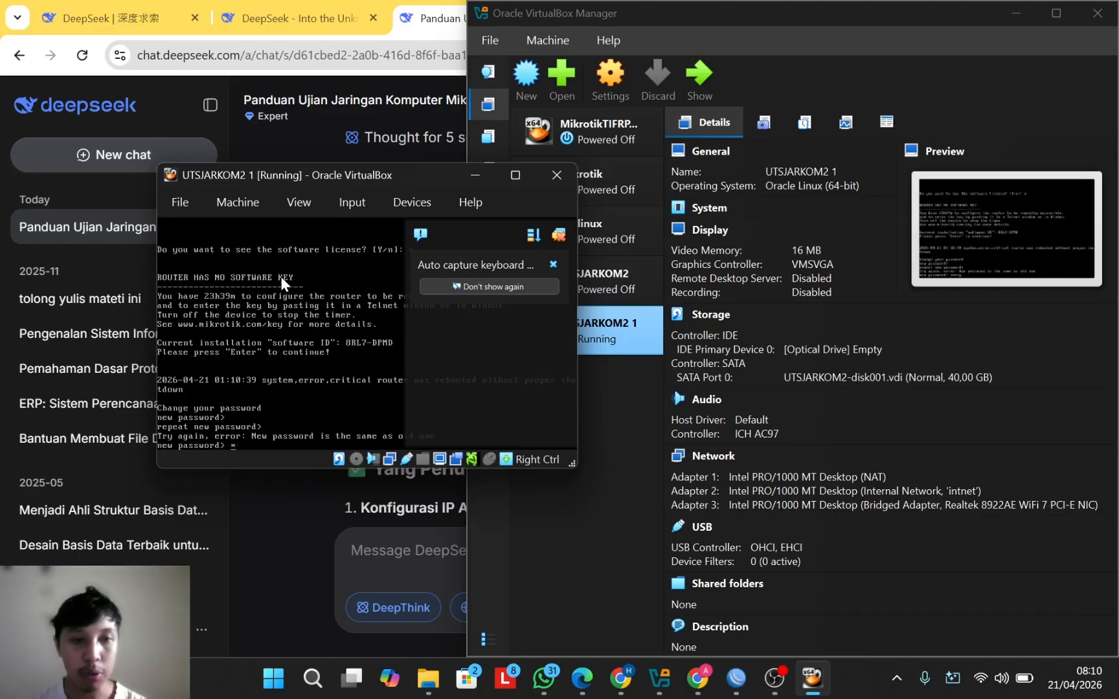
pyautogui.write('min')
pyautogui.press('Return')
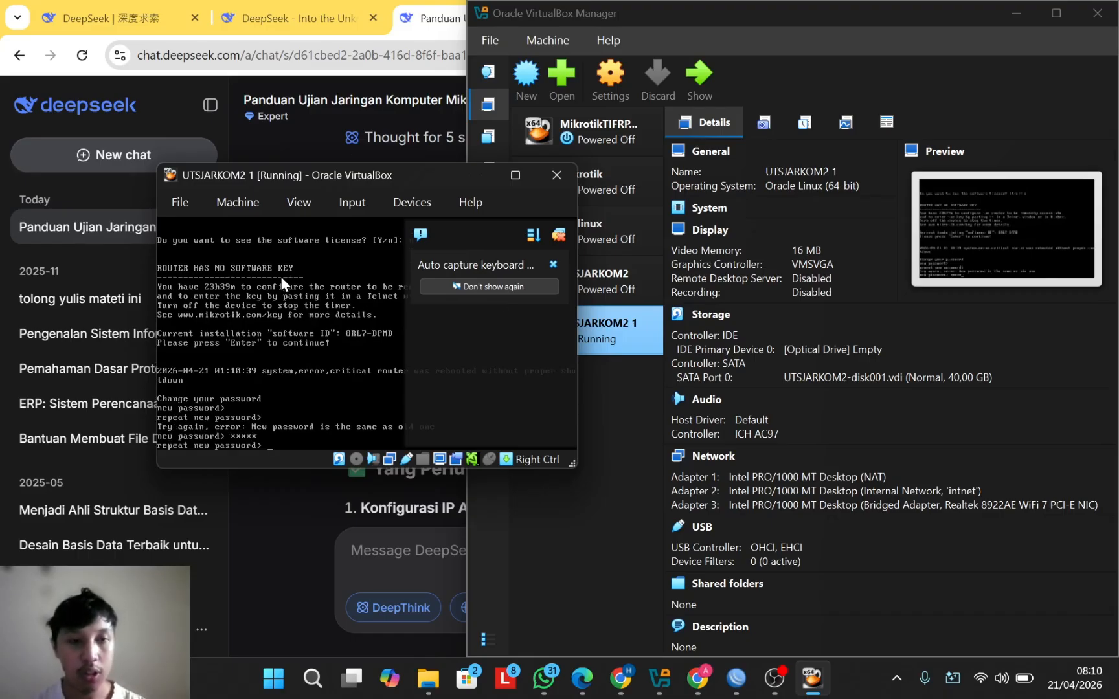
pyautogui.write('admin')
pyautogui.press('Return')
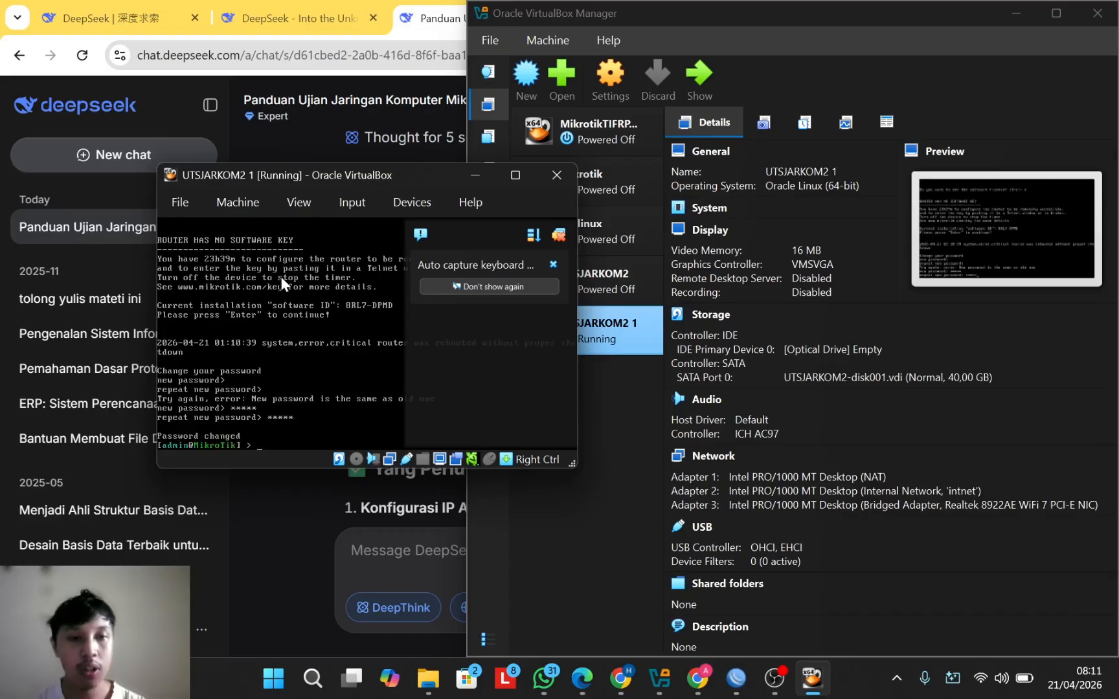
# Step: In WinBox, cancel the old connection and select neighbor 08:00:27:58:6A:A1 as the target
pyautogui.click(737, 678)
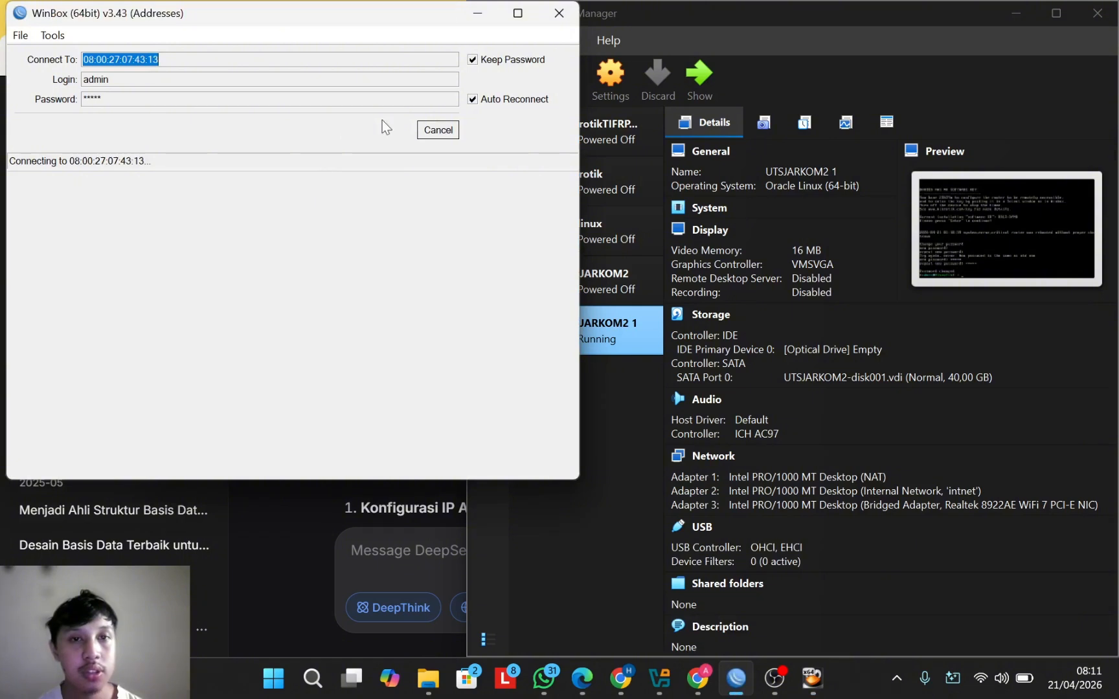
pyautogui.click(436, 134)
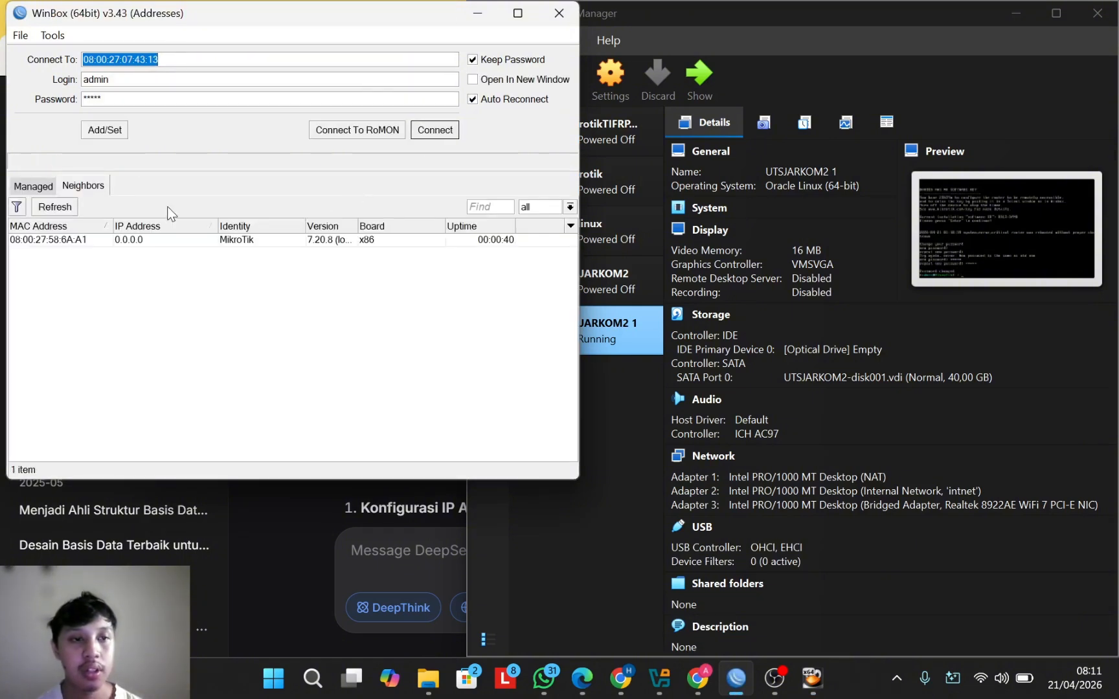
pyautogui.click(50, 241)
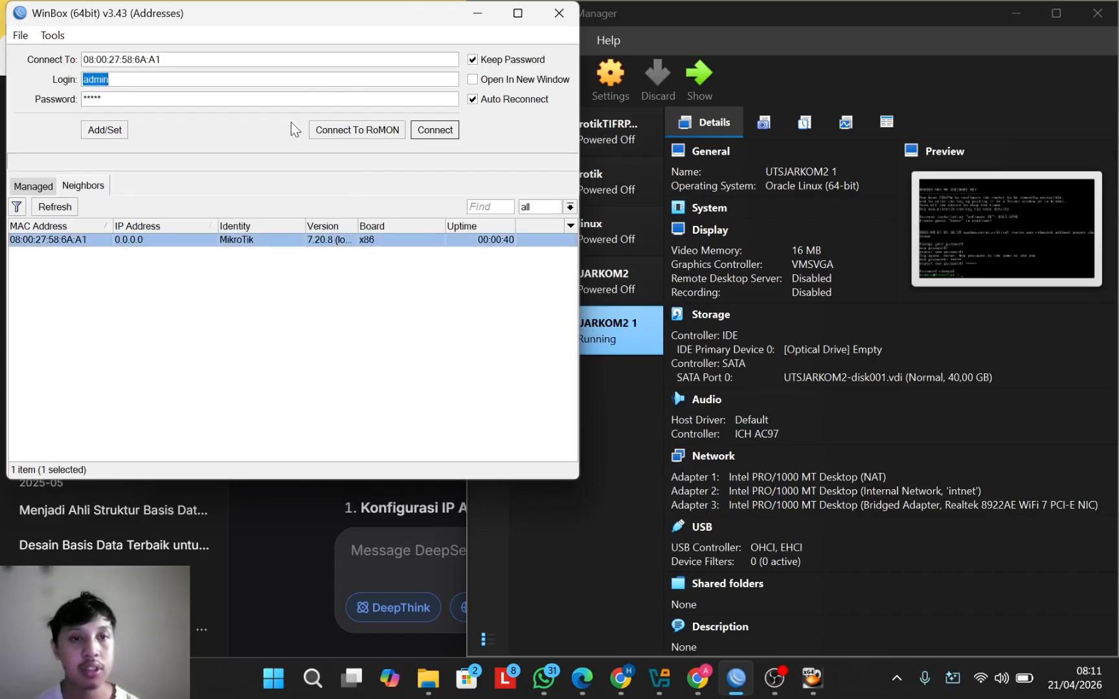
# Step: Connect to router 08:00:27:58:6A:A1, dismiss the RouterOS welcome notice, and maximize WinBox
pyautogui.click(435, 132)
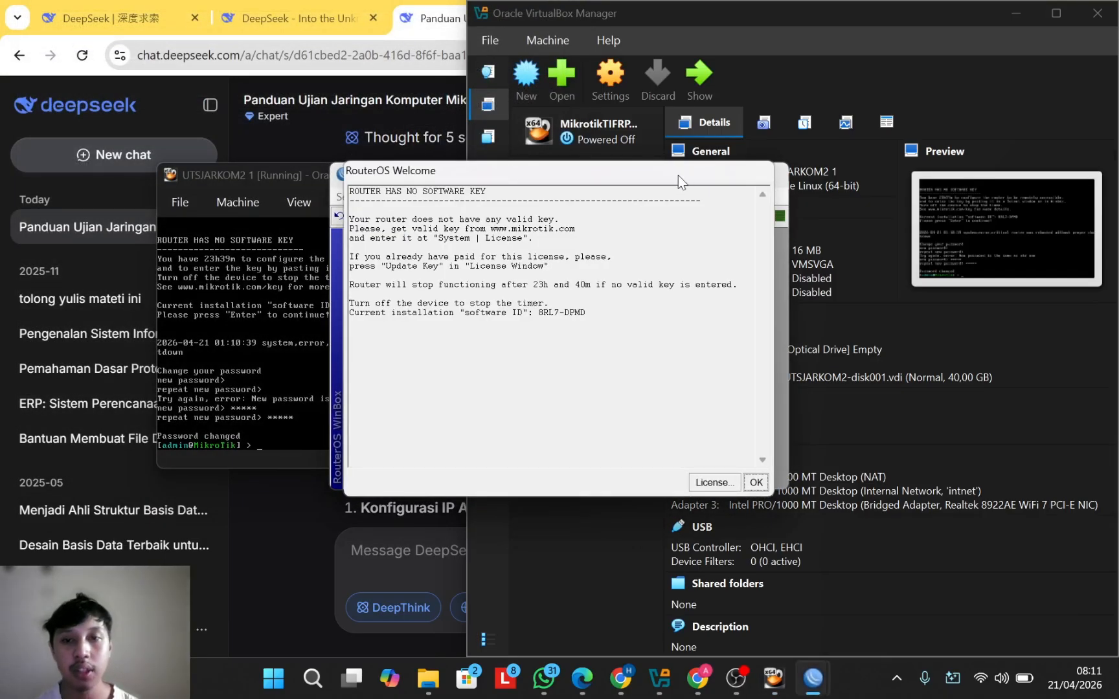
pyautogui.moveTo(679, 175); pyautogui.dragTo(498, 279)
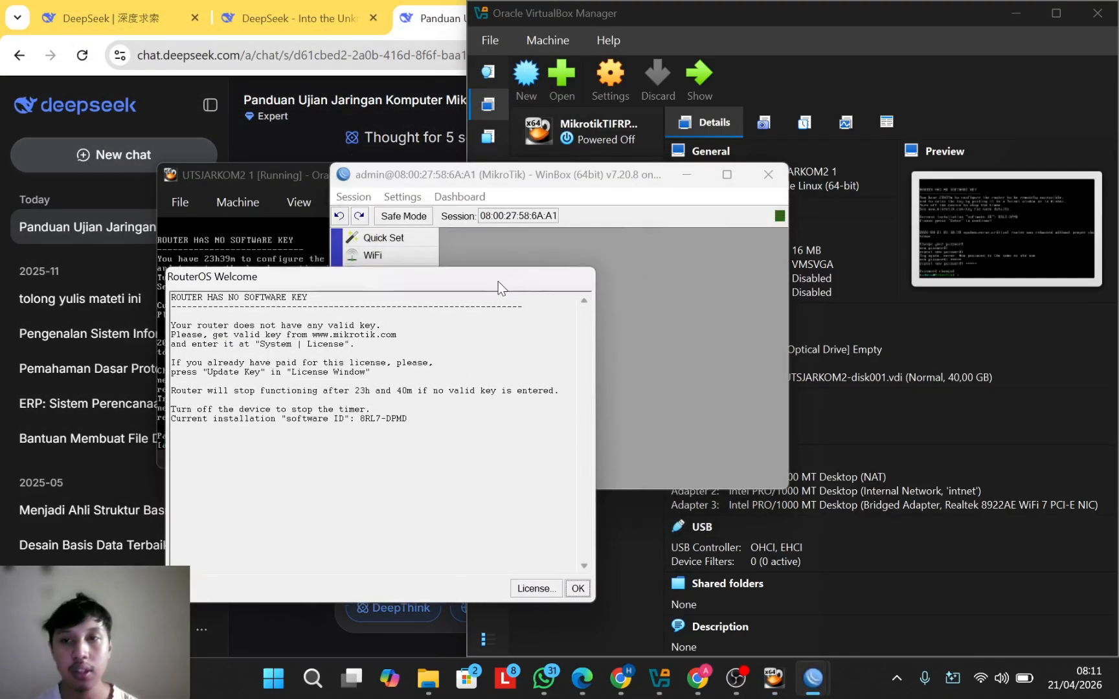
pyautogui.click(577, 585)
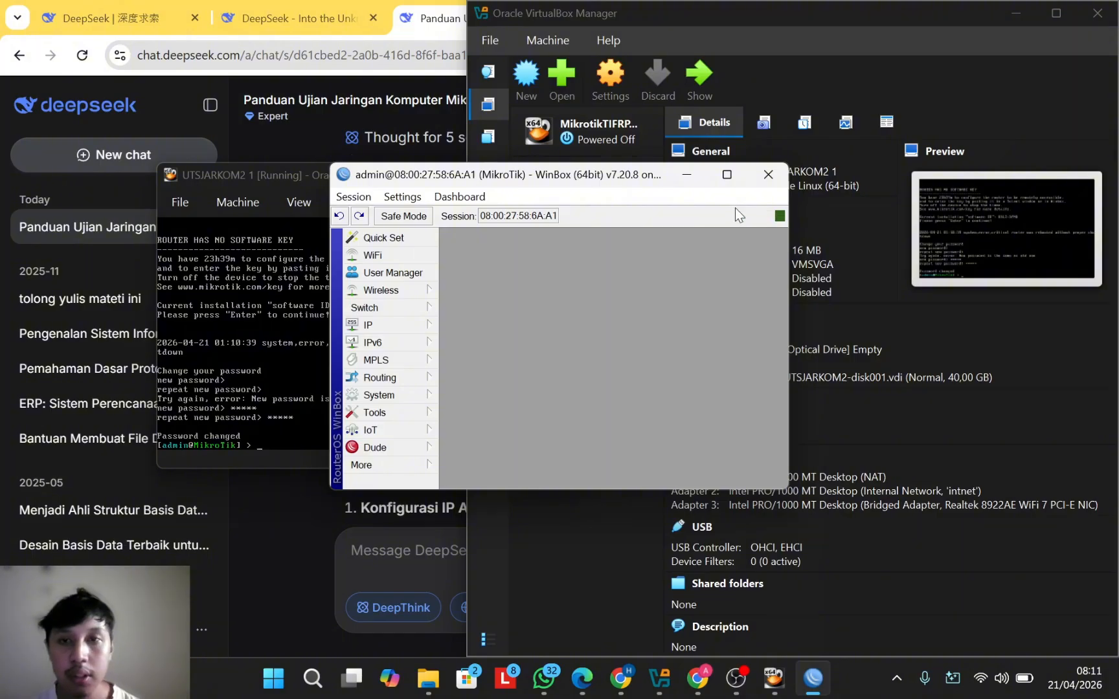
pyautogui.click(738, 176)
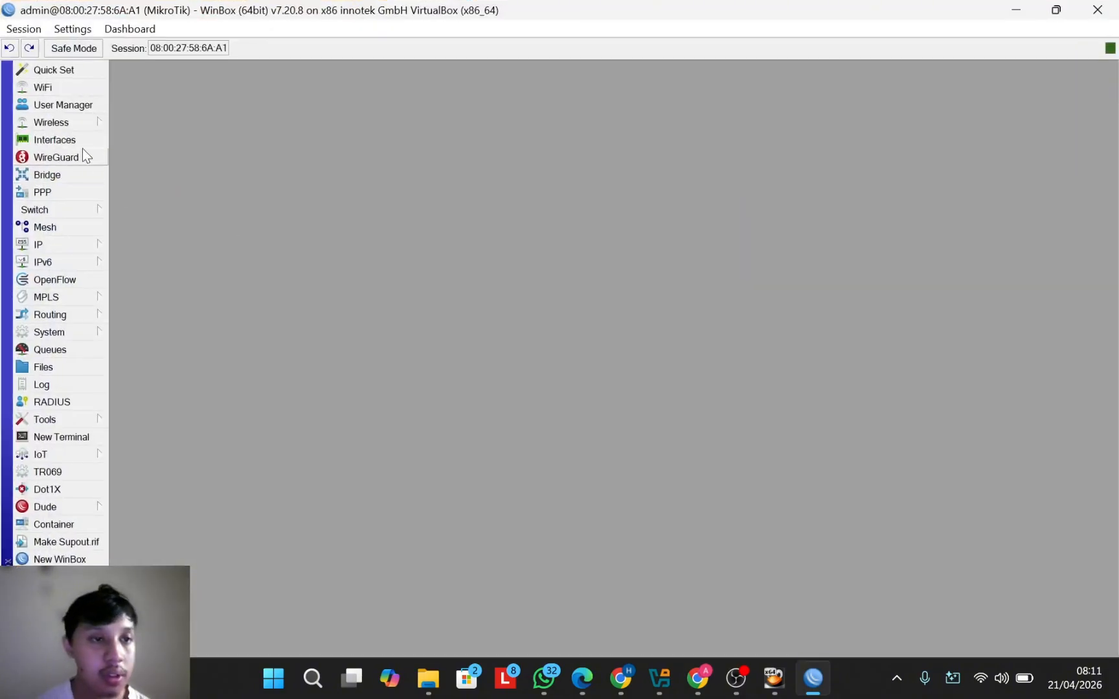
# Step: In the Interface List, rename ether3 to ether3-WAN
pyautogui.click(54, 140)
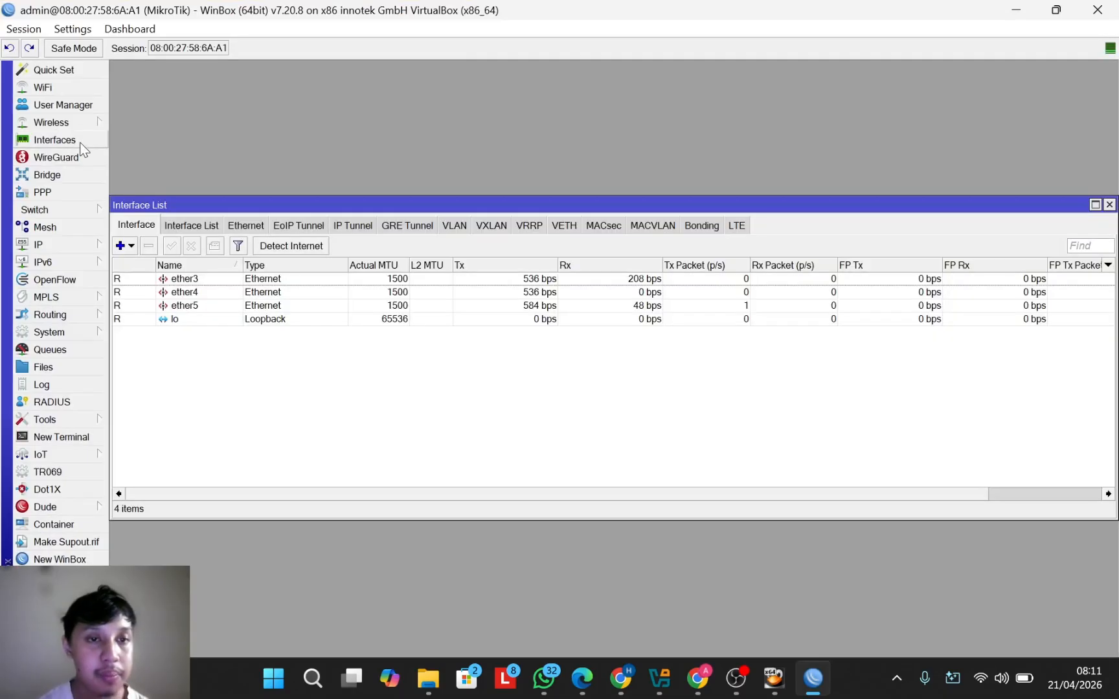
pyautogui.doubleClick(205, 279)
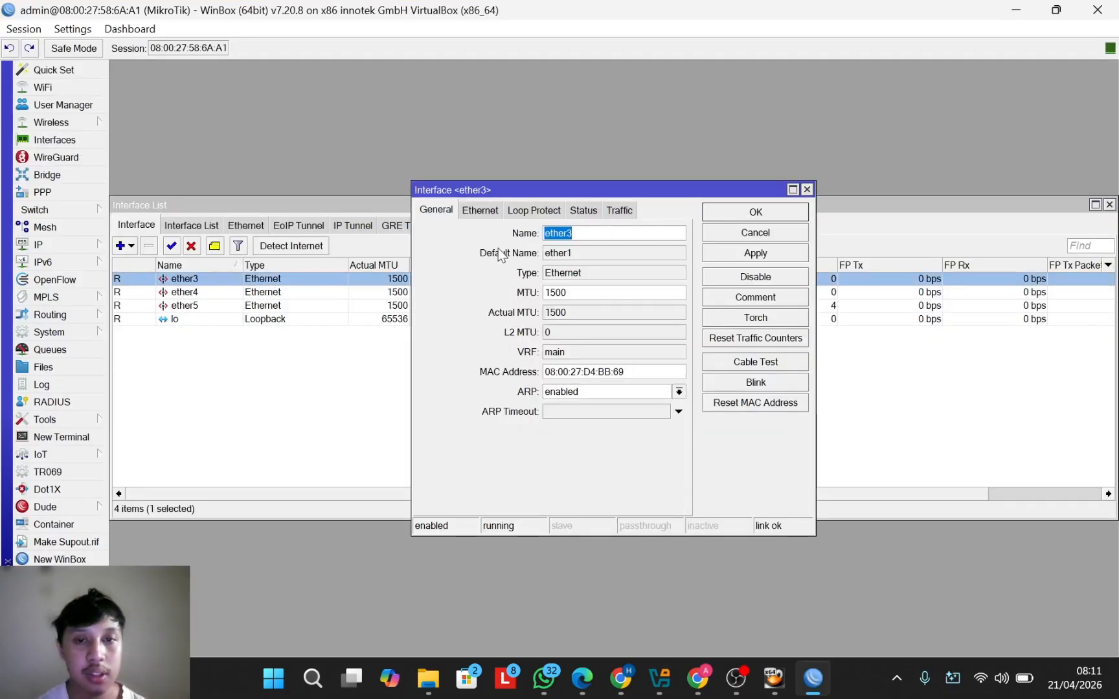
pyautogui.click(593, 235)
pyautogui.write('zZ')
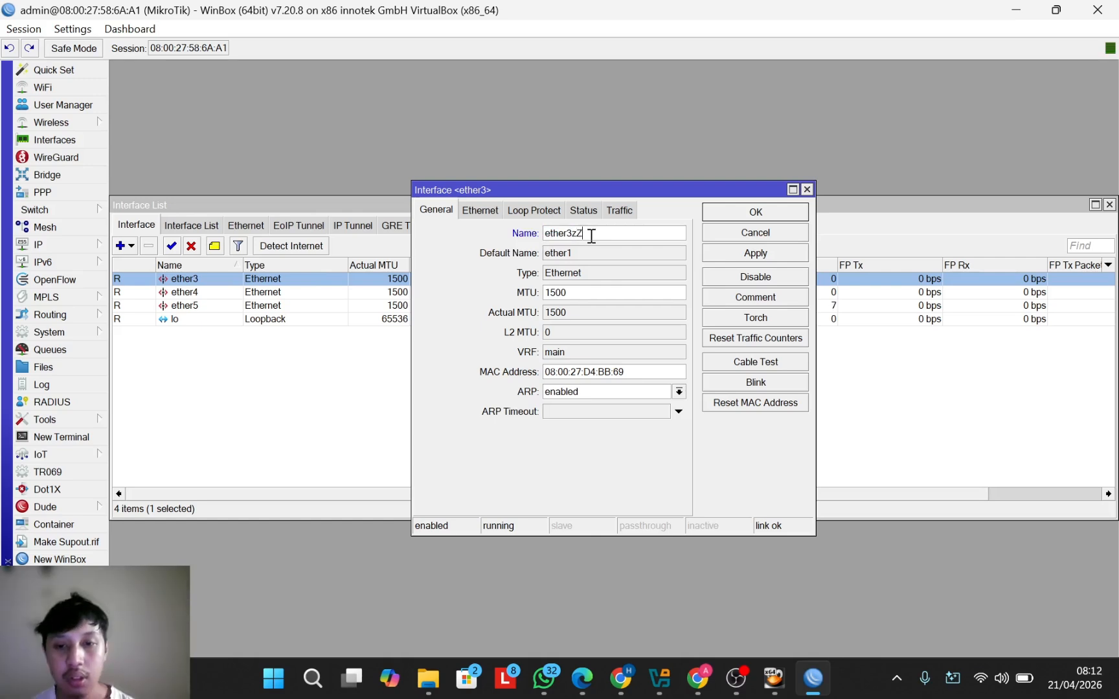
pyautogui.press('BackSpace')
pyautogui.press('BackSpace')
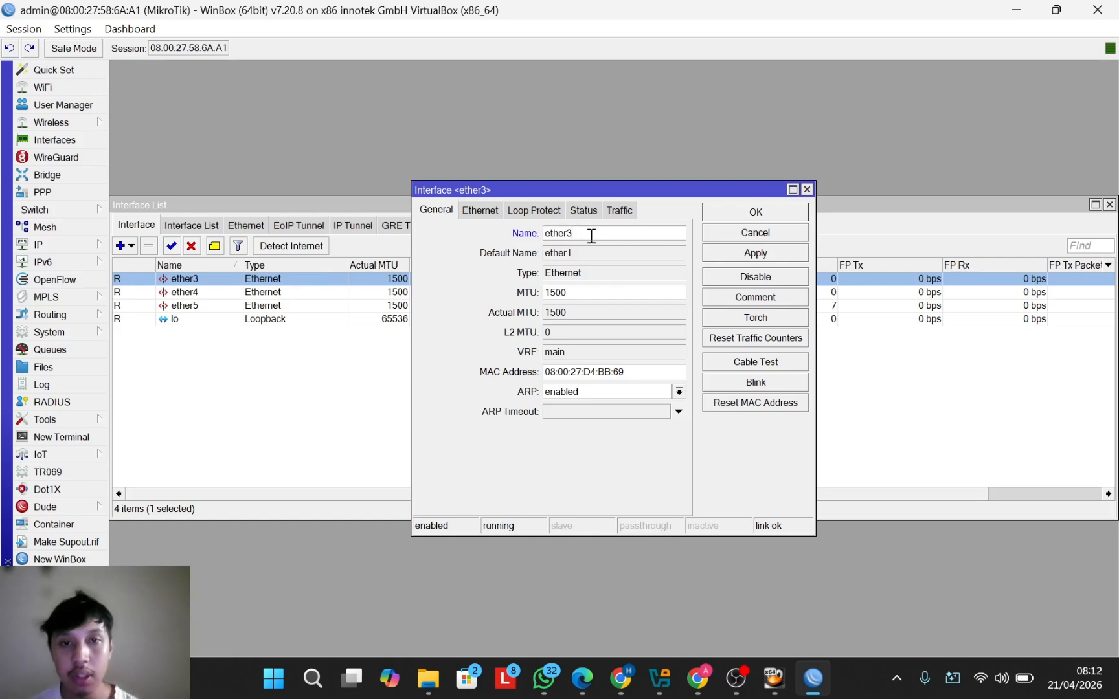
pyautogui.write('-')
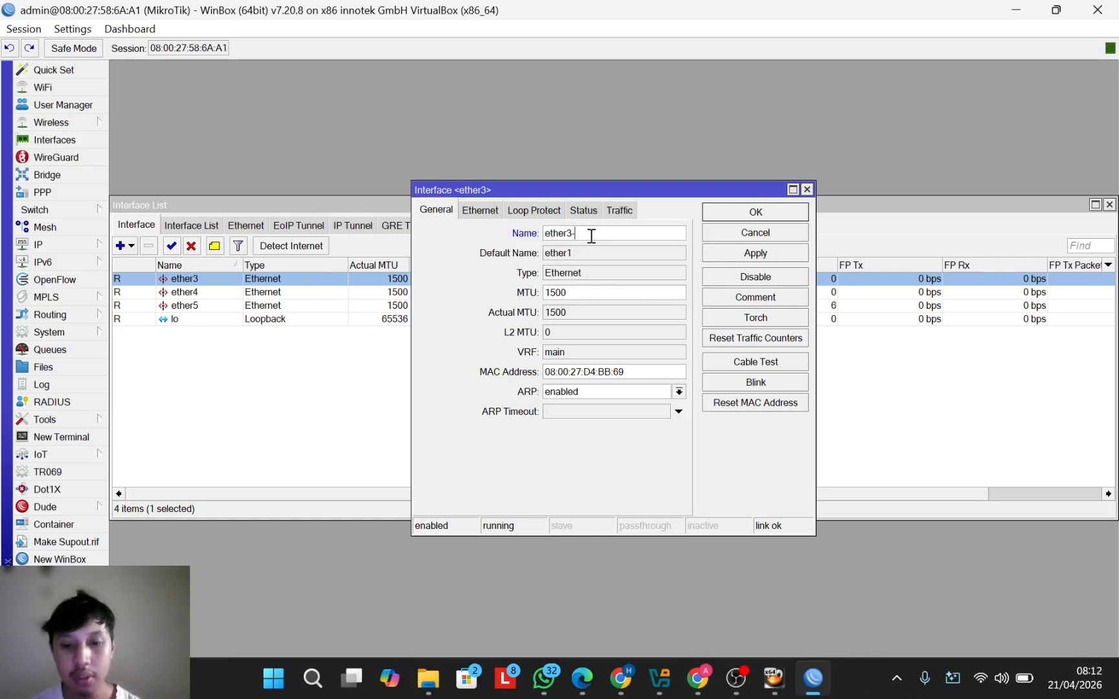
pyautogui.write('LAN')
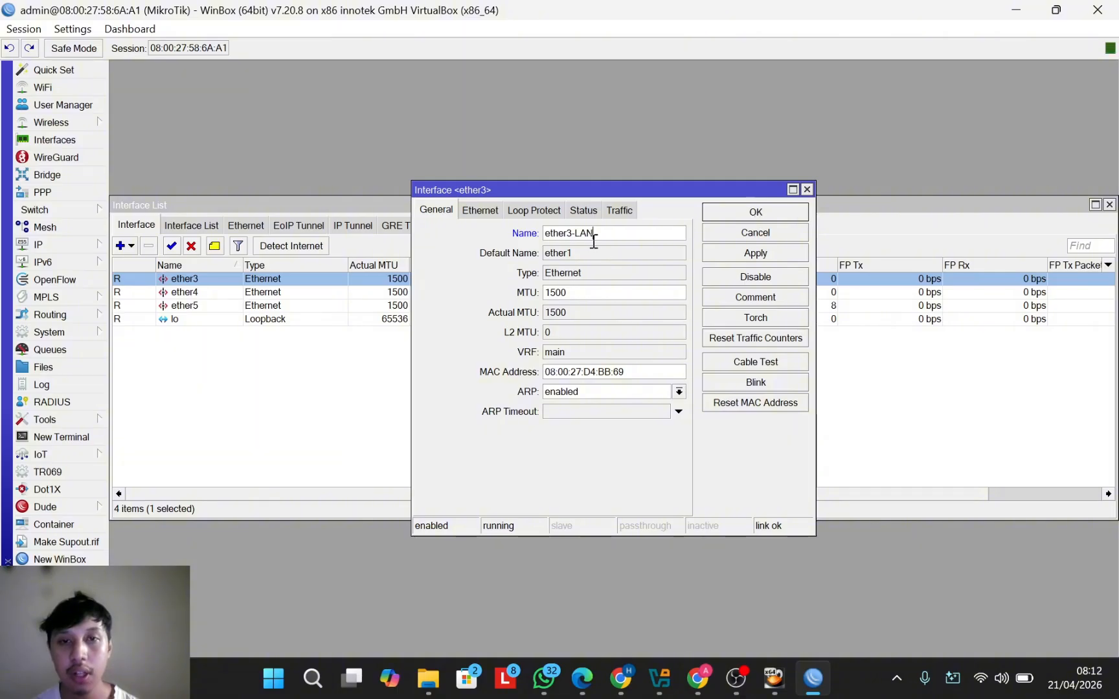
pyautogui.press('BackSpace')
pyautogui.press('BackSpace')
pyautogui.press('BackSpace')
pyautogui.write('W')
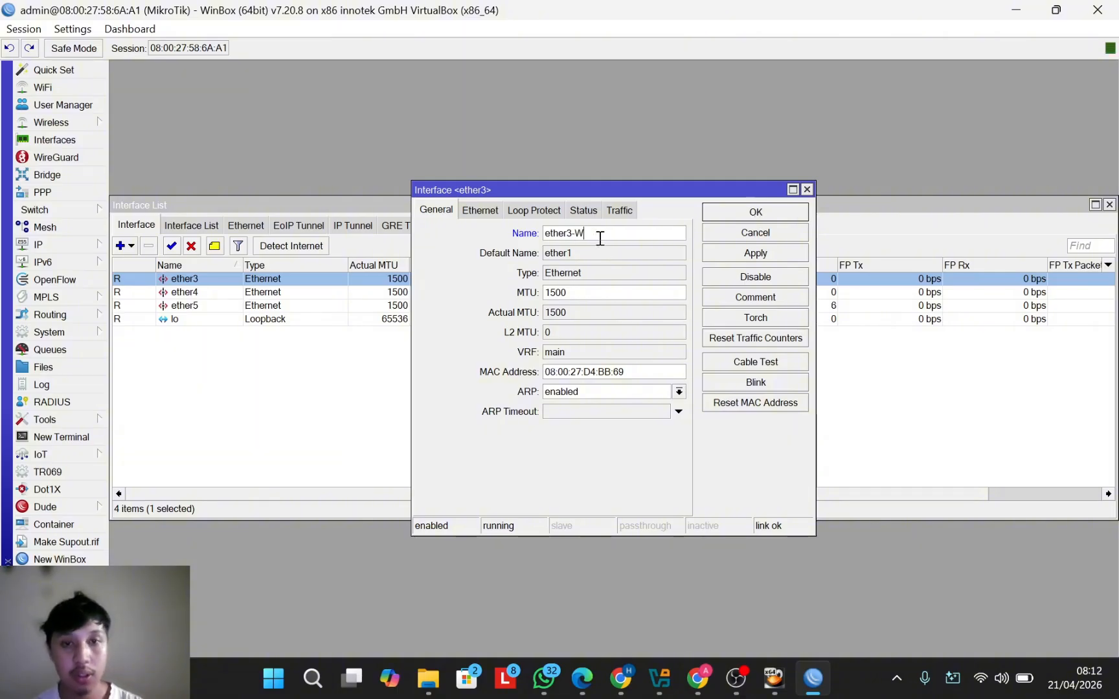
pyautogui.write('AN')
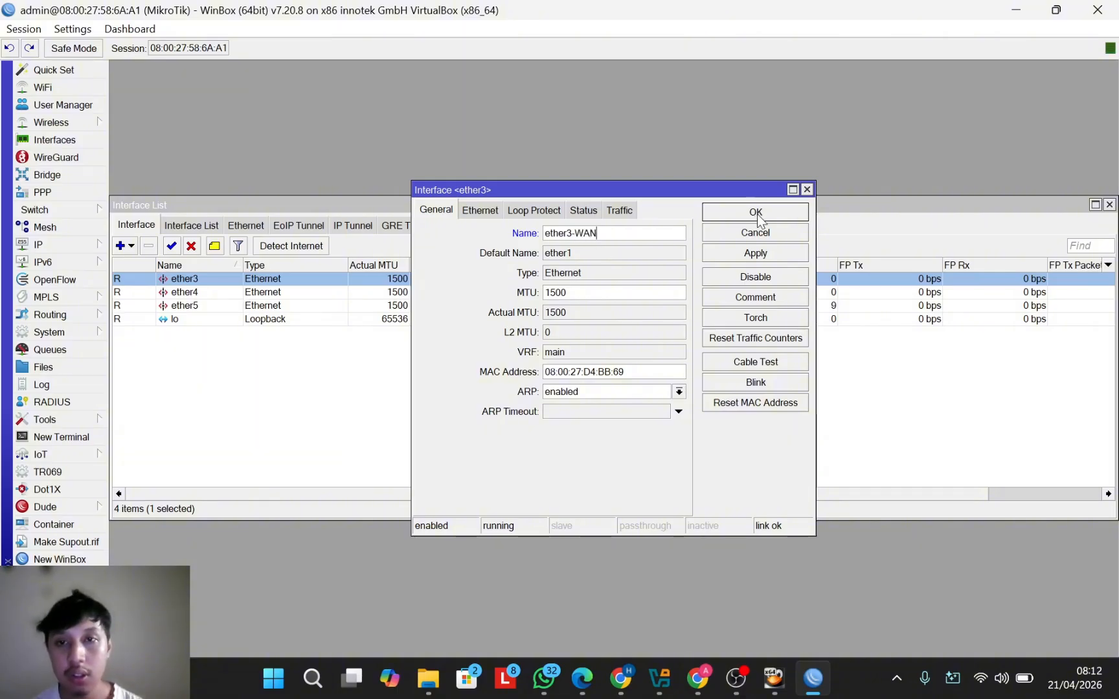
pyautogui.click(756, 214)
# Step: Rename interface ether4 to ether4-LAN
pyautogui.click(216, 292)
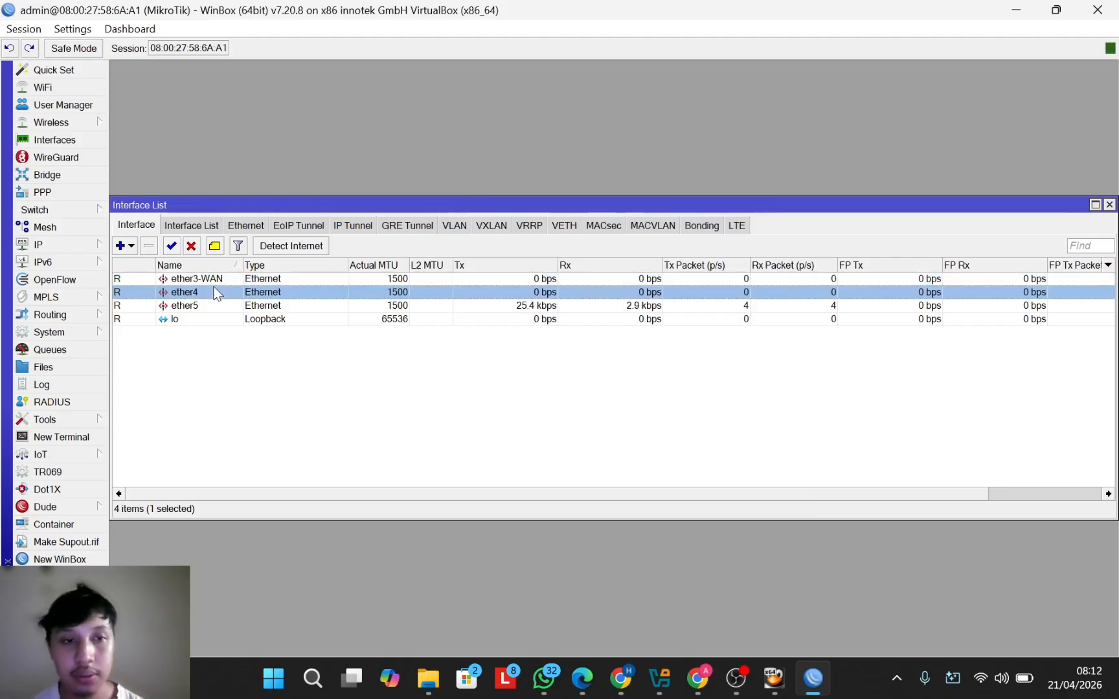
pyautogui.doubleClick(215, 292)
pyautogui.click(583, 232)
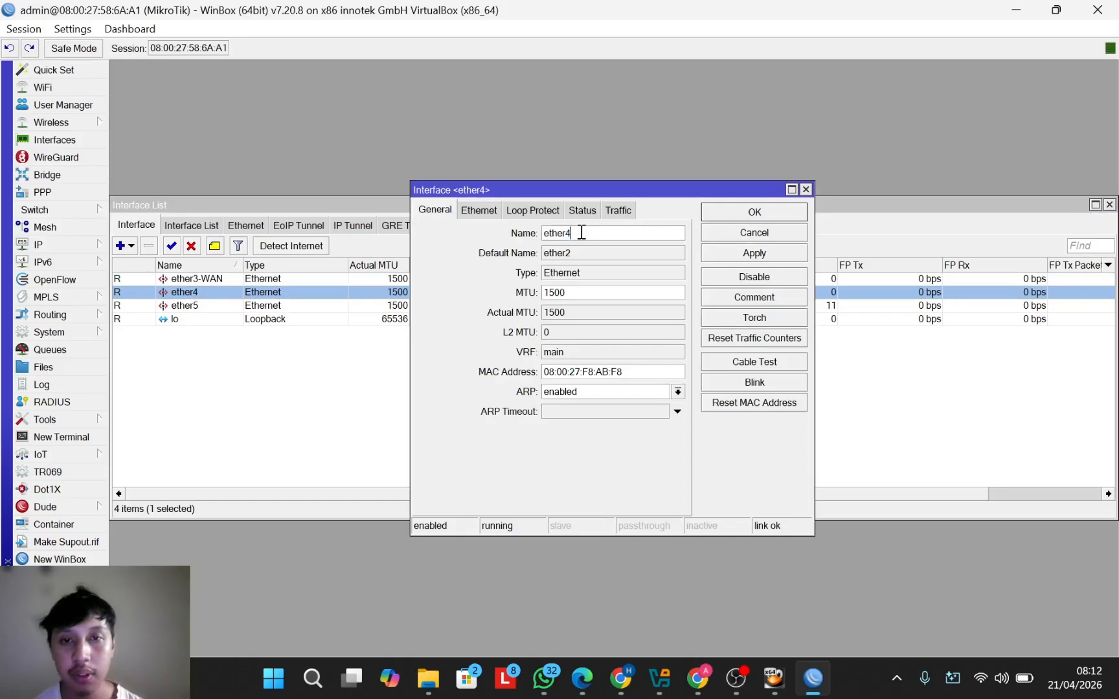
pyautogui.write('-LAN')
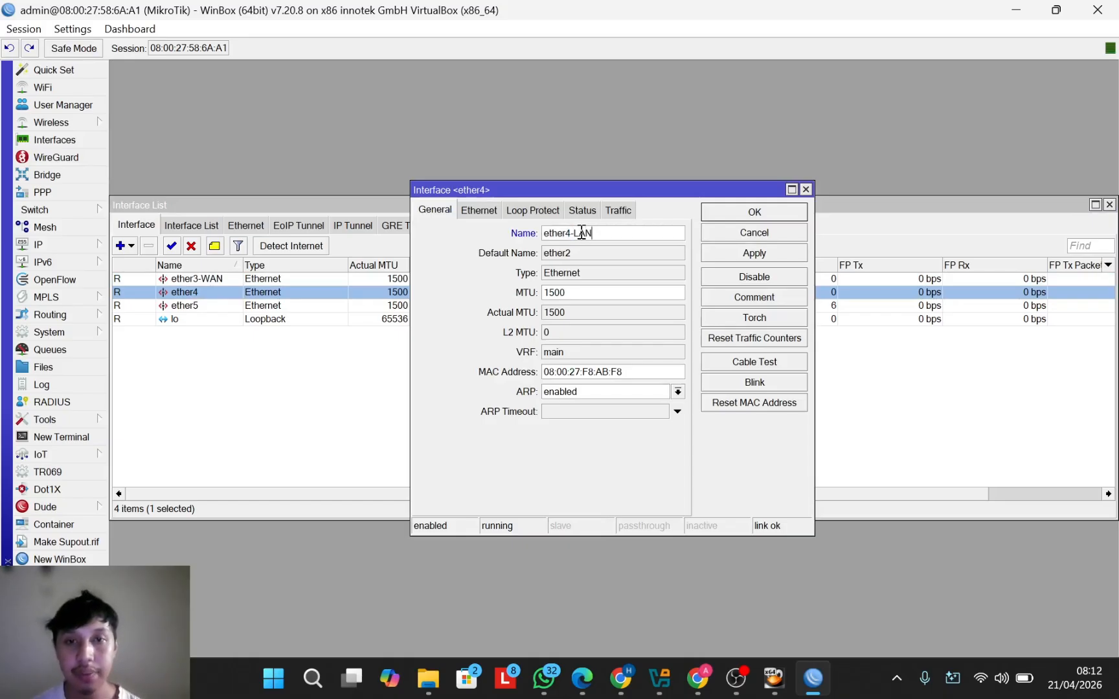
pyautogui.click(779, 213)
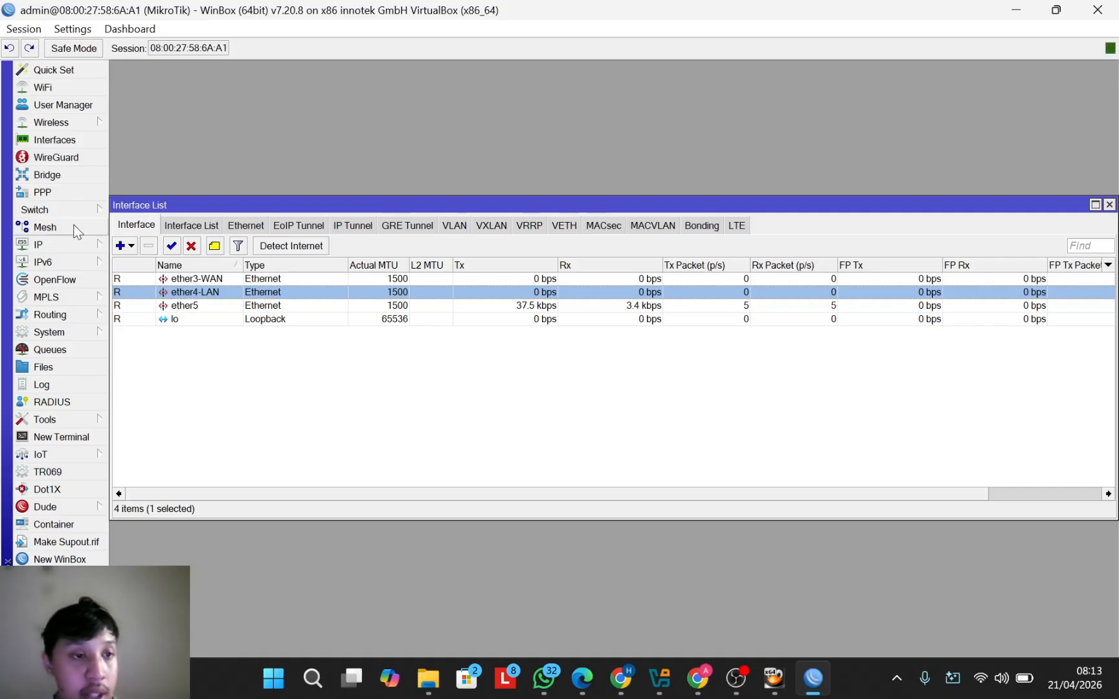
# Step: Add a DHCP client on interface ether3-WAN under IP > DHCP Client
pyautogui.click(67, 245)
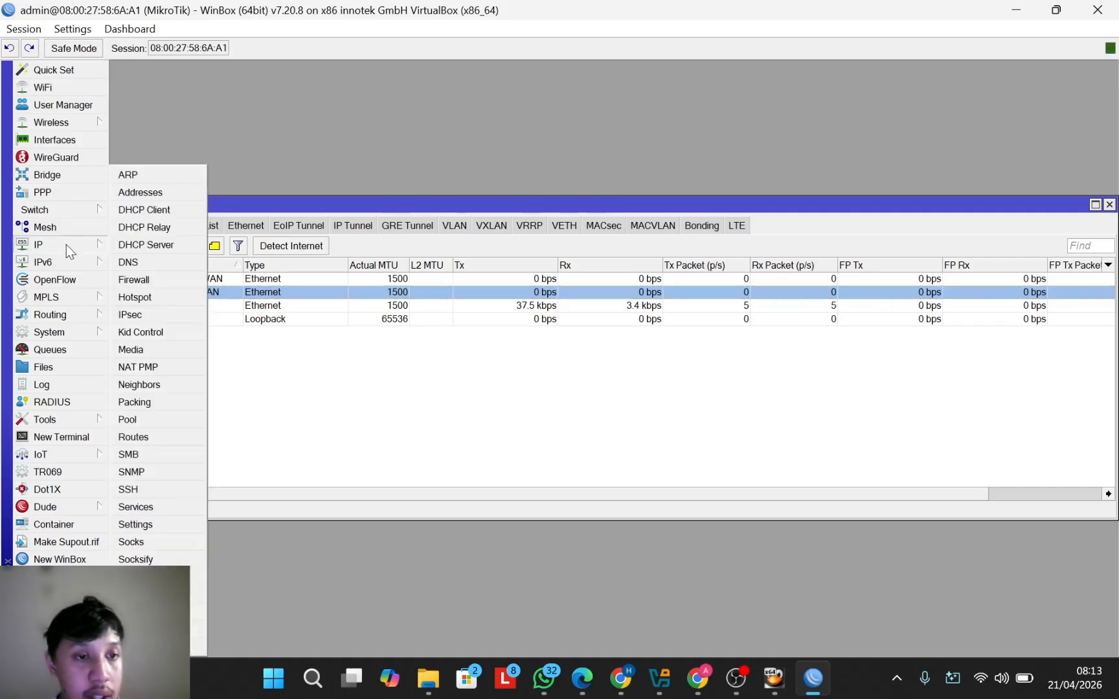
pyautogui.click(174, 208)
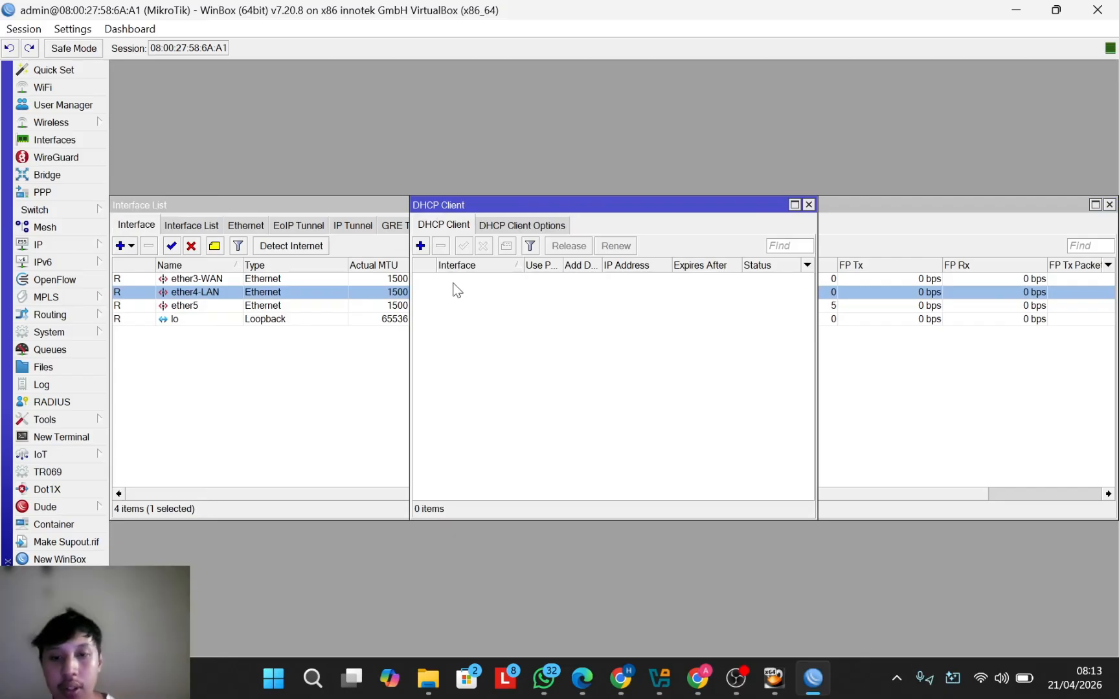
pyautogui.click(420, 246)
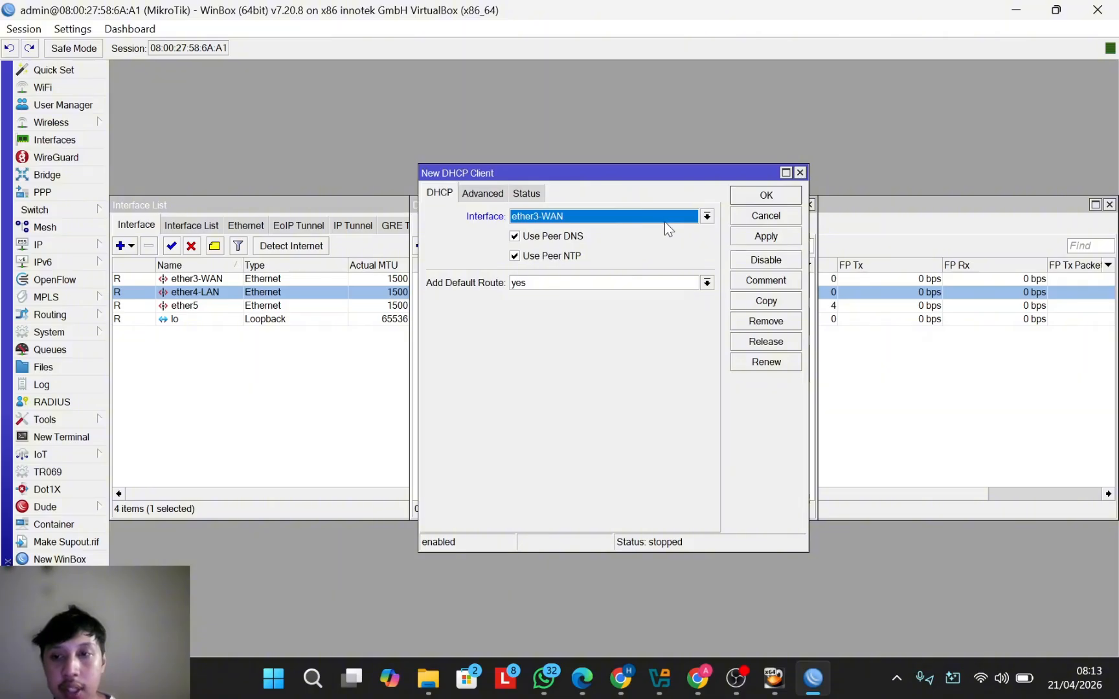
pyautogui.click(710, 216)
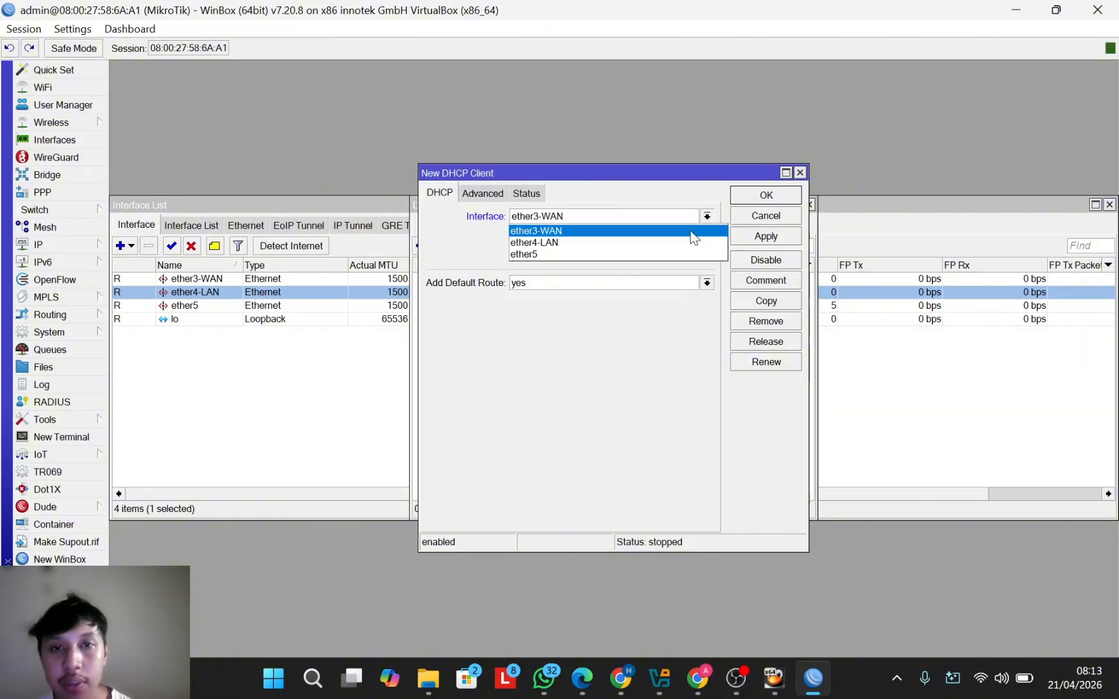
pyautogui.click(691, 231)
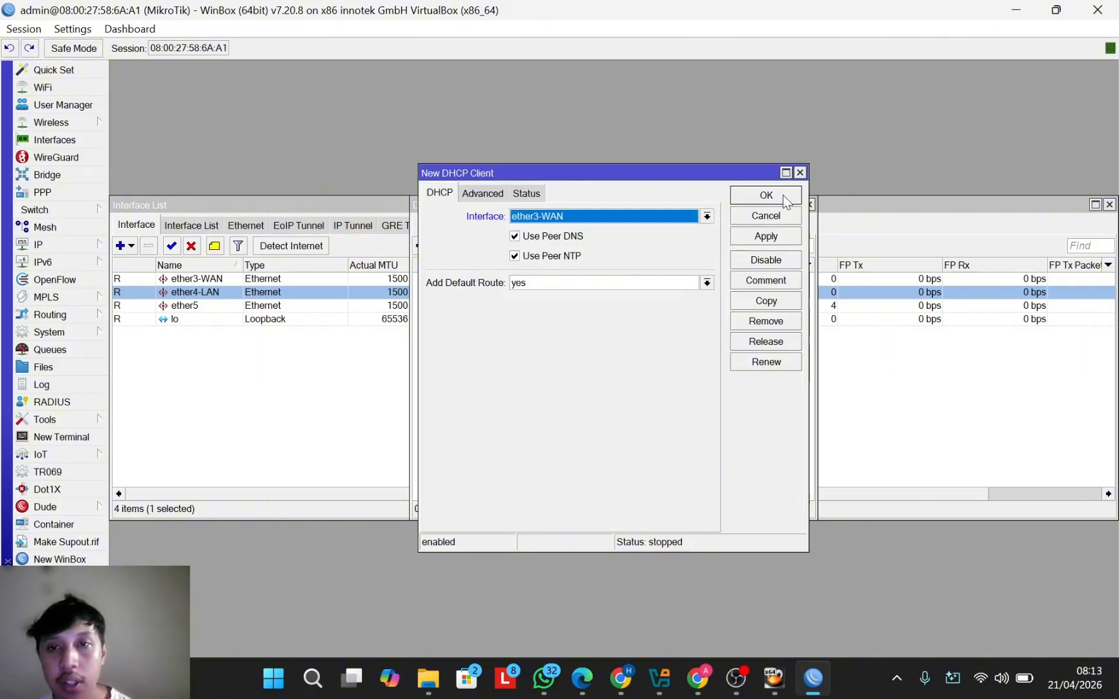
pyautogui.click(766, 195)
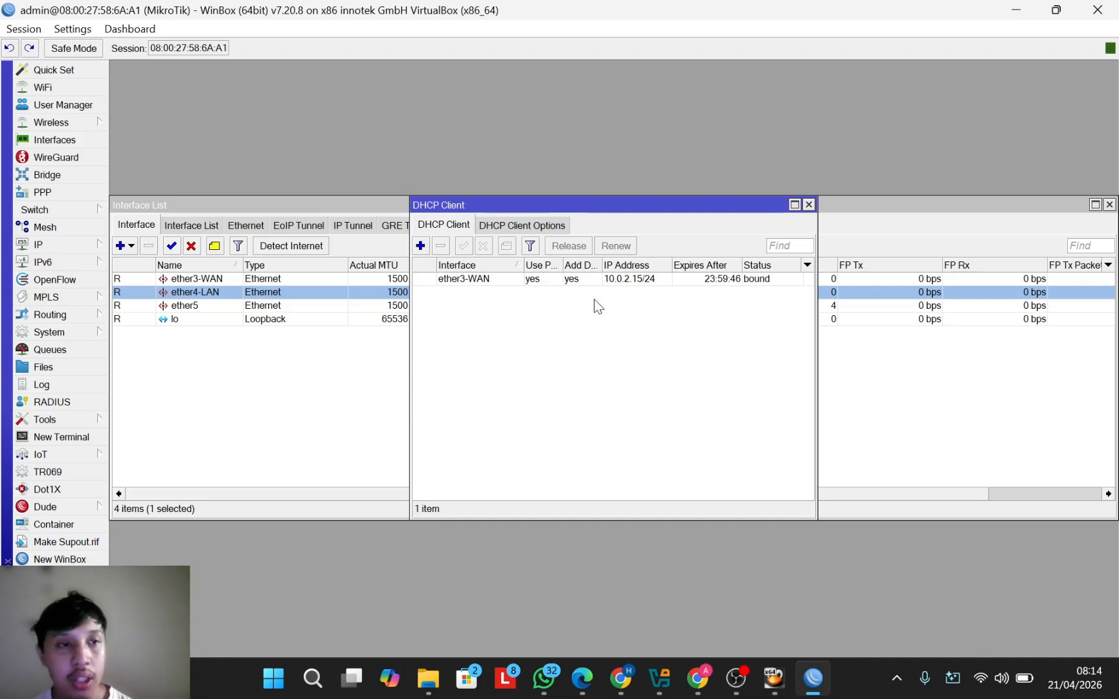
# Step: Add IP address 192.168.37.1/24 on interface ether4-LAN
pyautogui.click(45, 249)
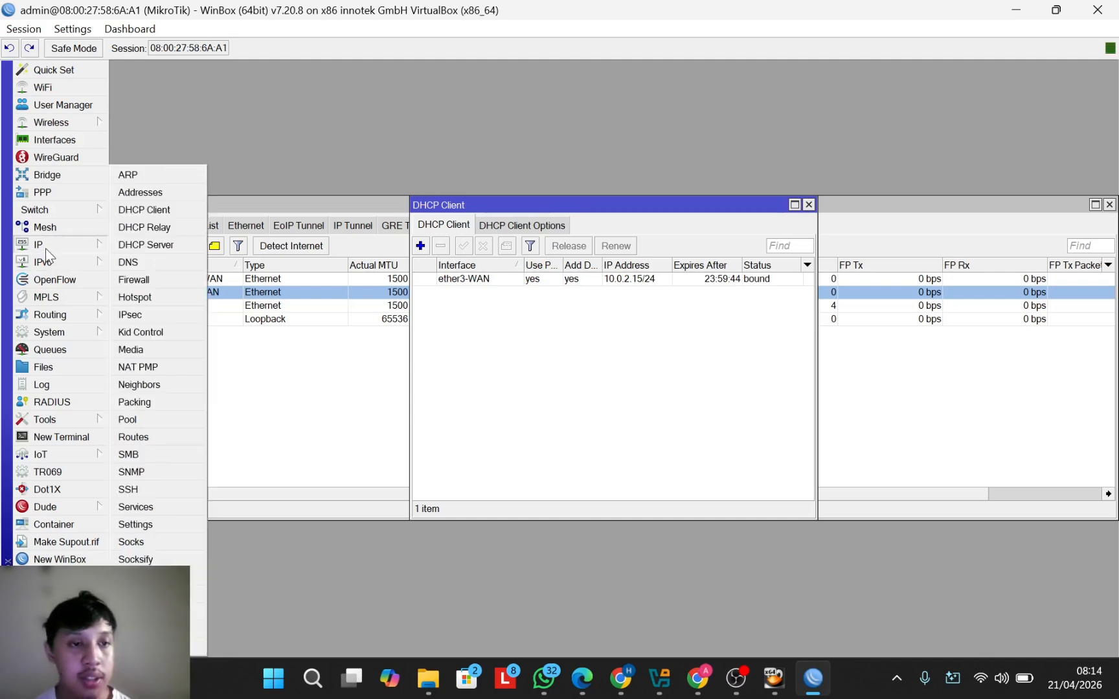
pyautogui.click(151, 194)
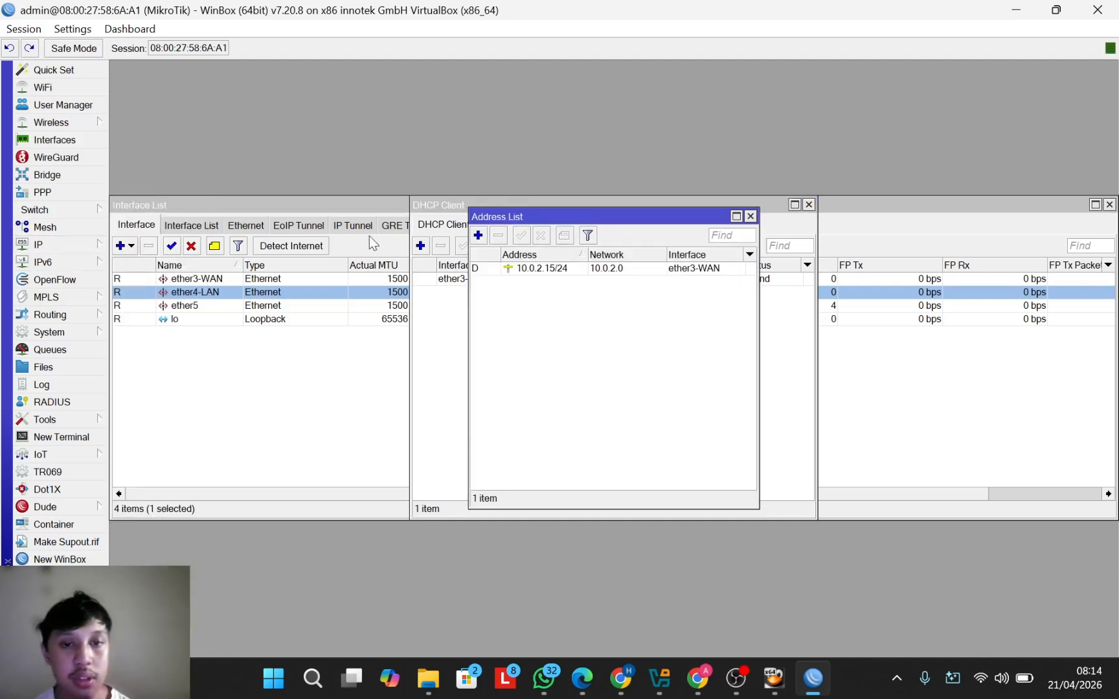
pyautogui.click(479, 235)
pyautogui.write('ZZ')
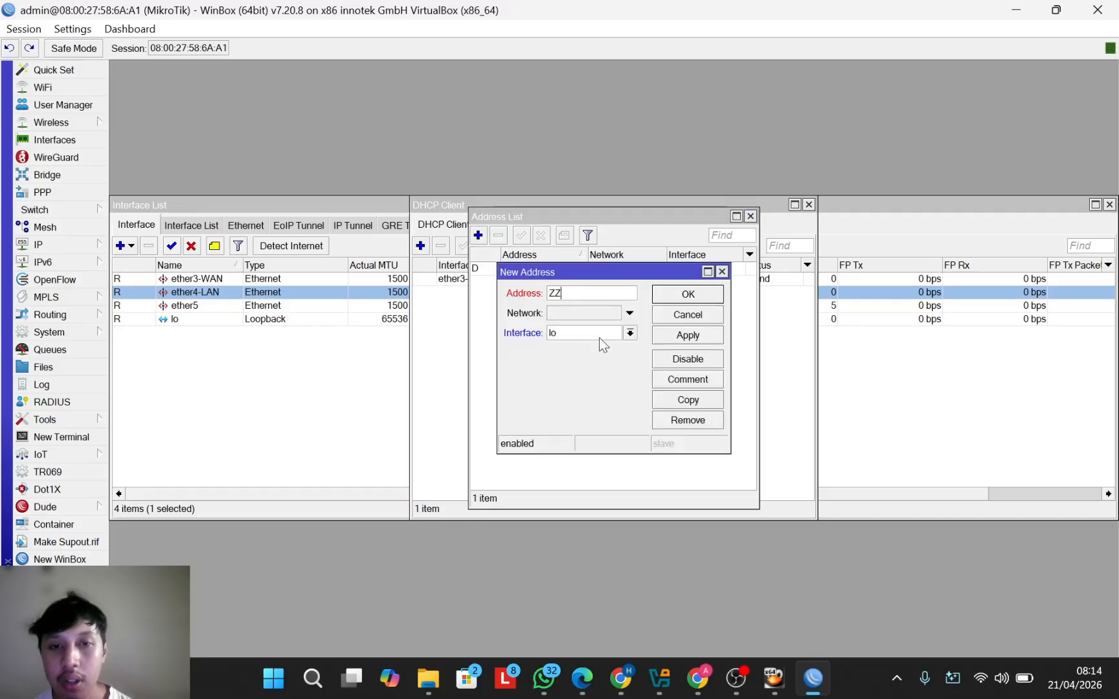
pyautogui.press('BackSpace')
pyautogui.press('BackSpace')
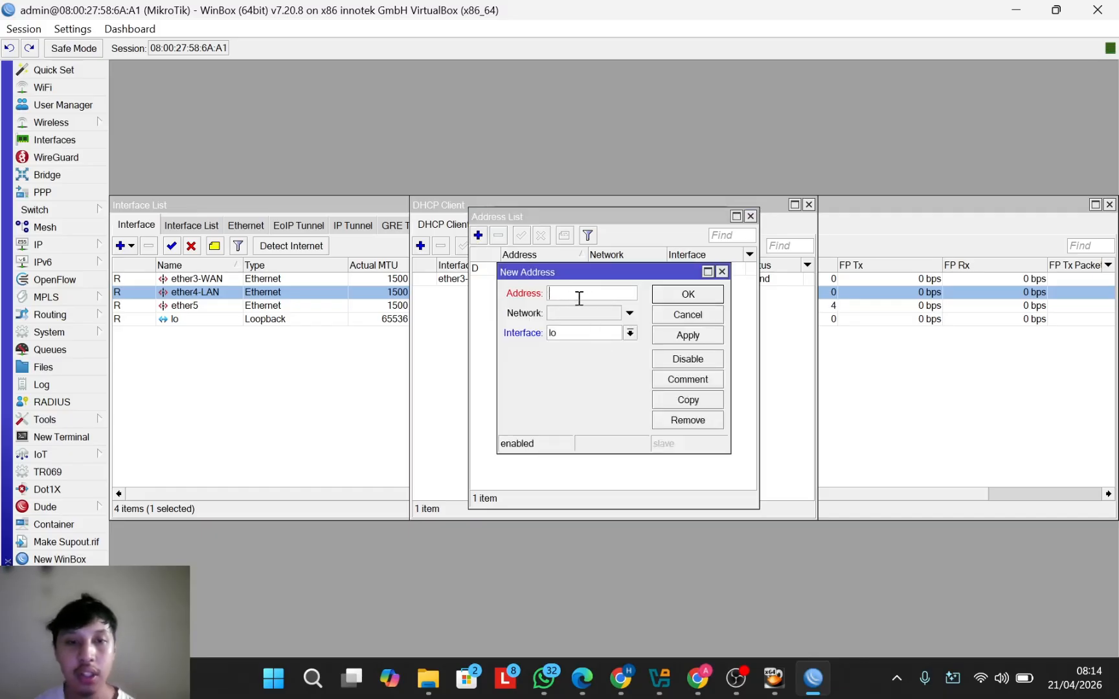
pyautogui.write('192')
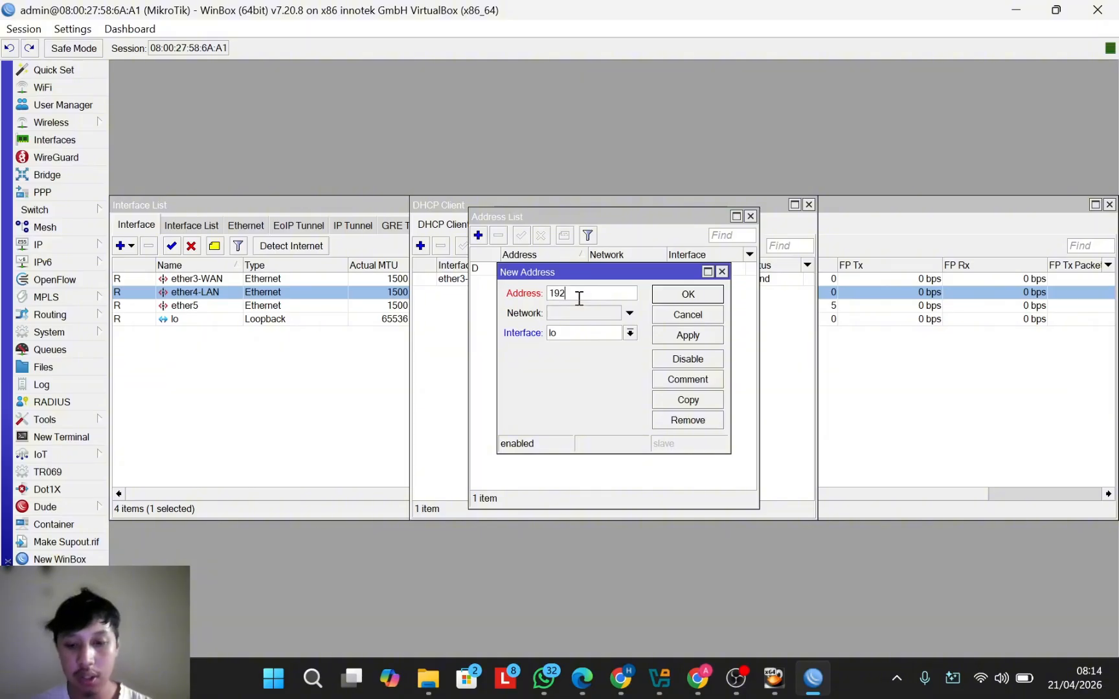
pyautogui.write('.168')
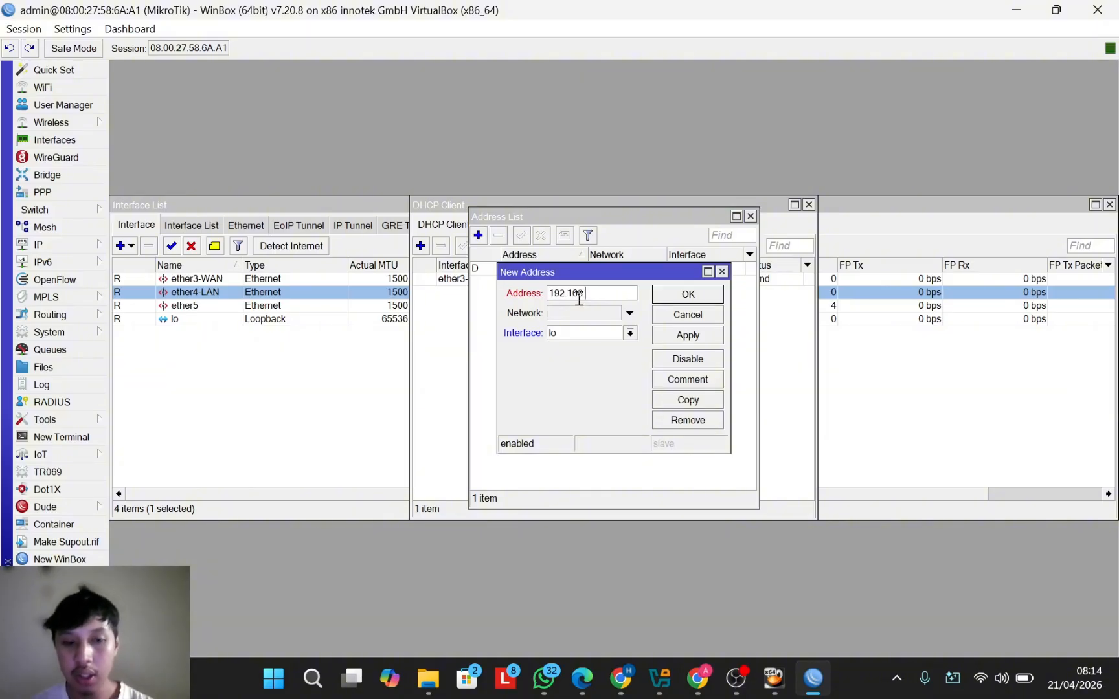
pyautogui.write('.')
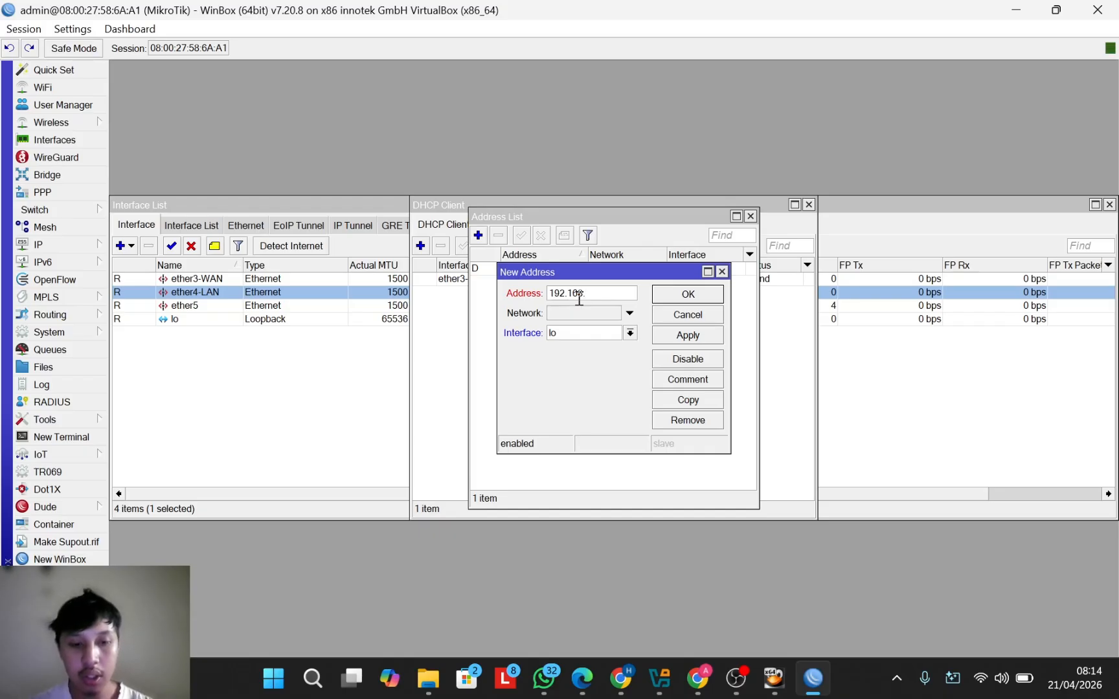
pyautogui.write('37')
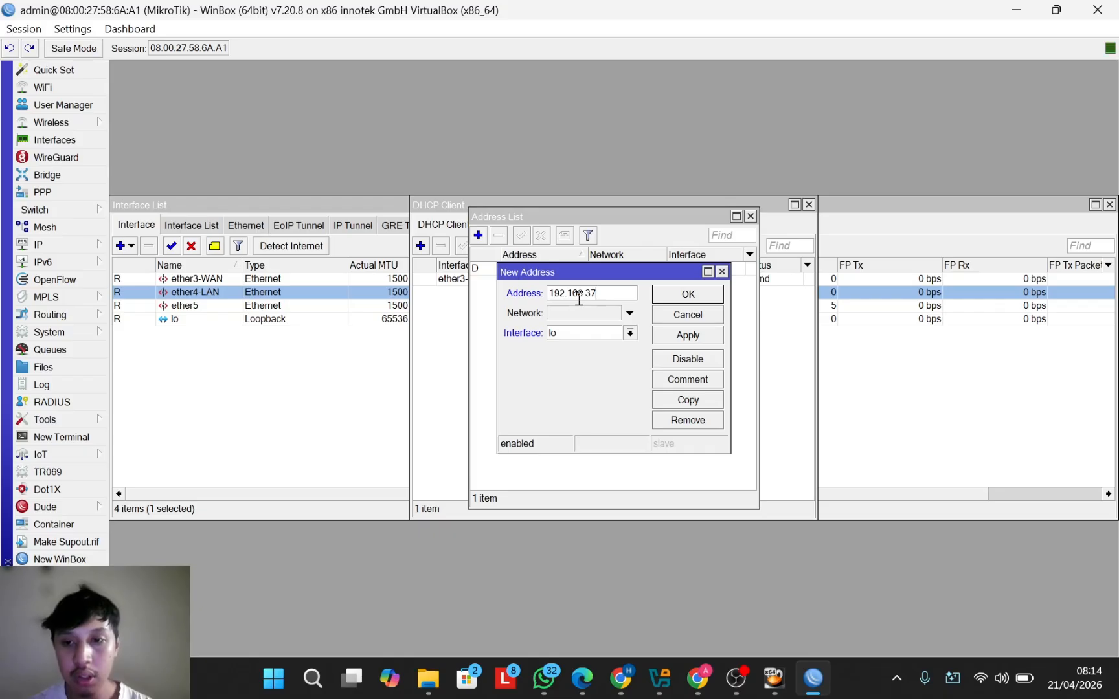
pyautogui.write('.')
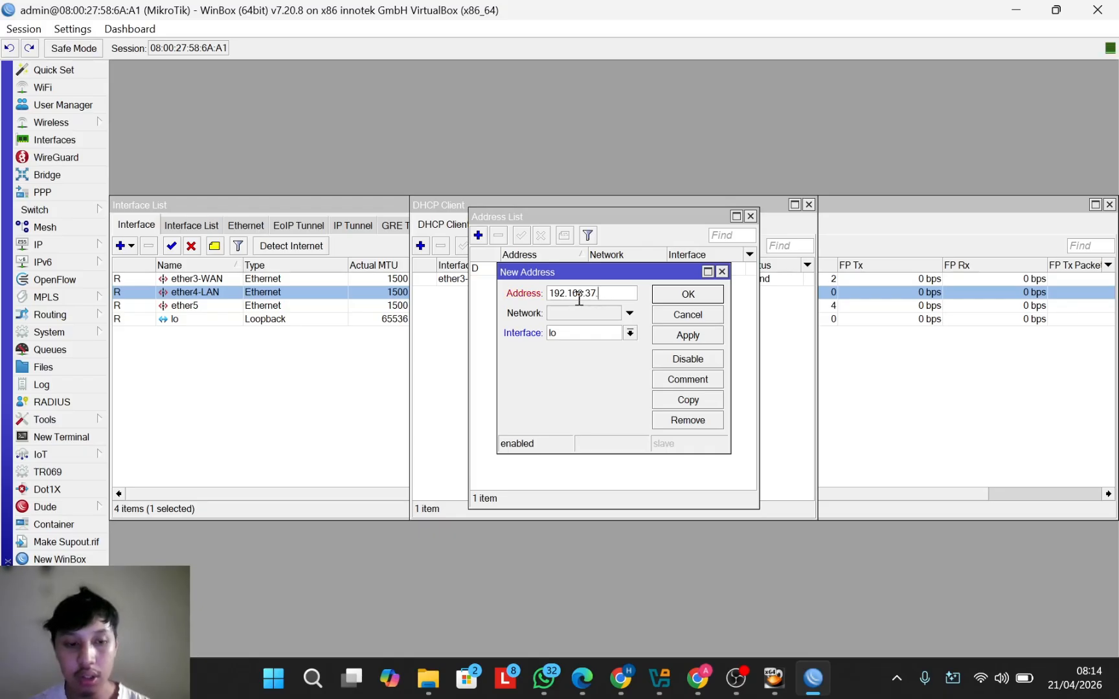
pyautogui.write('1')
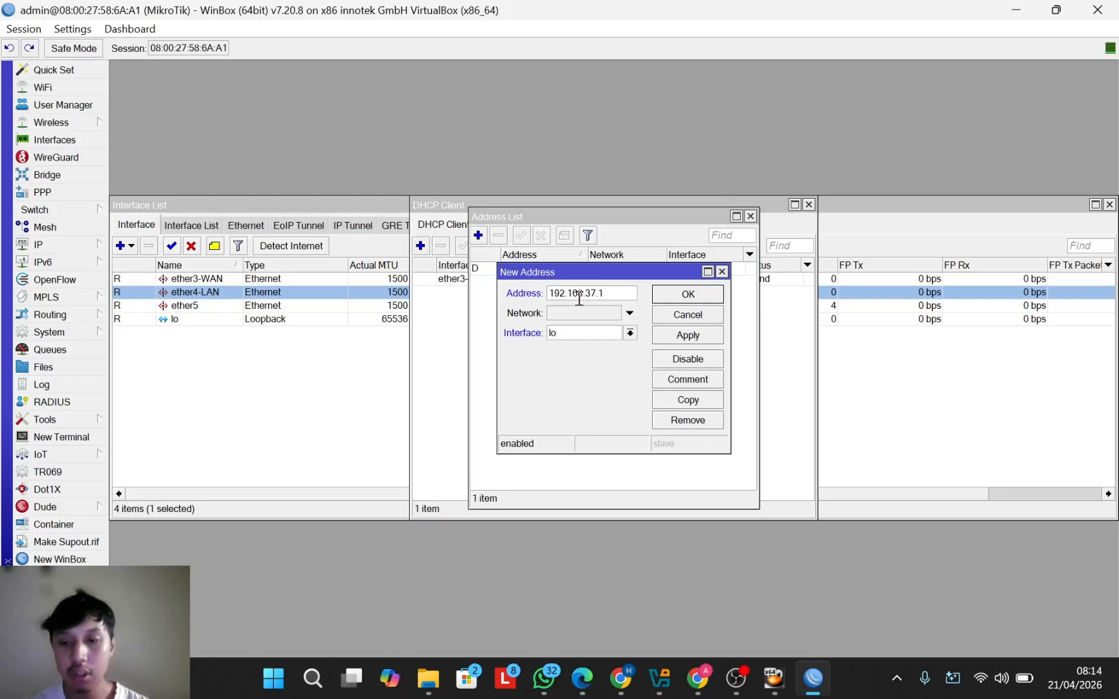
pyautogui.write('/24')
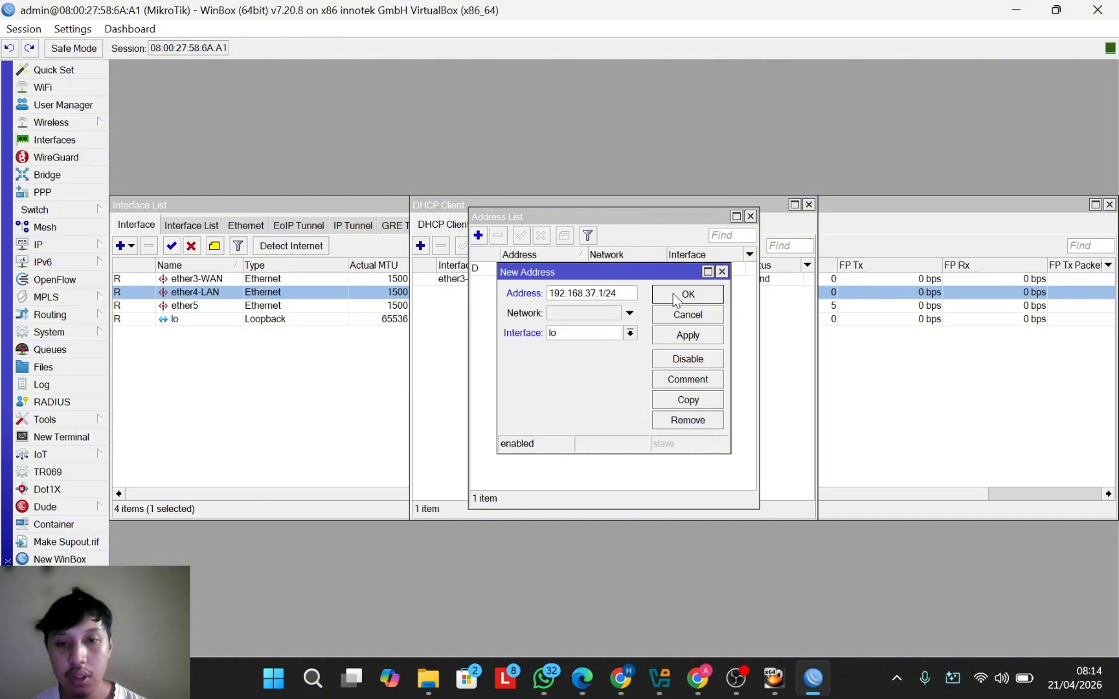
pyautogui.write('Z')
pyautogui.press('BackSpace')
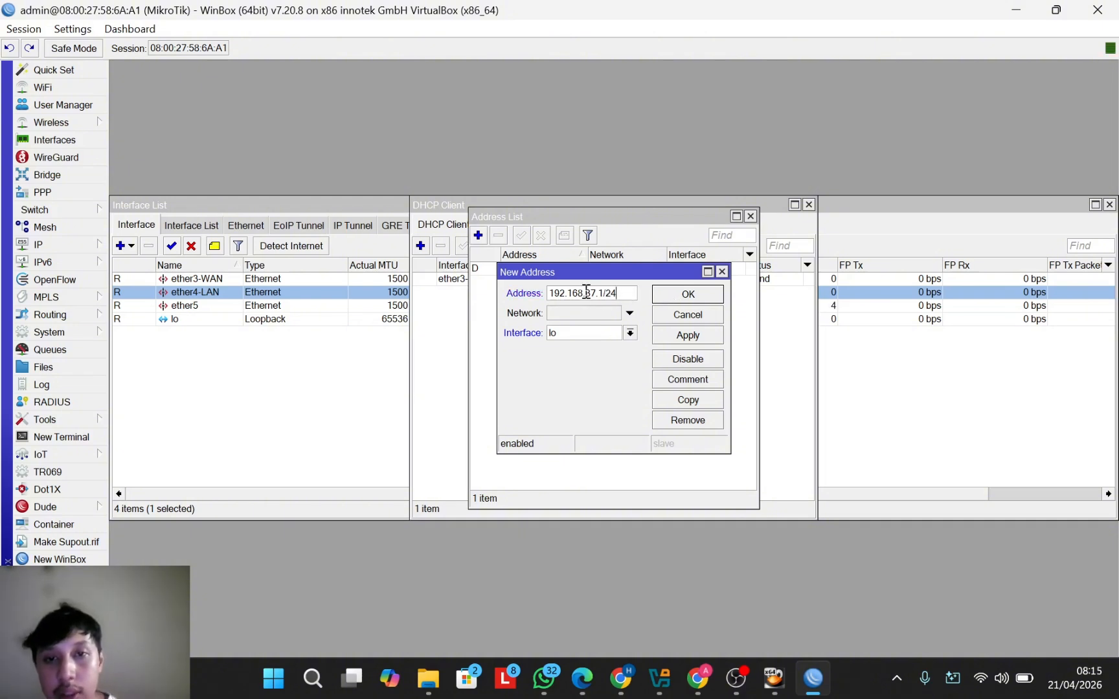
pyautogui.click(630, 333)
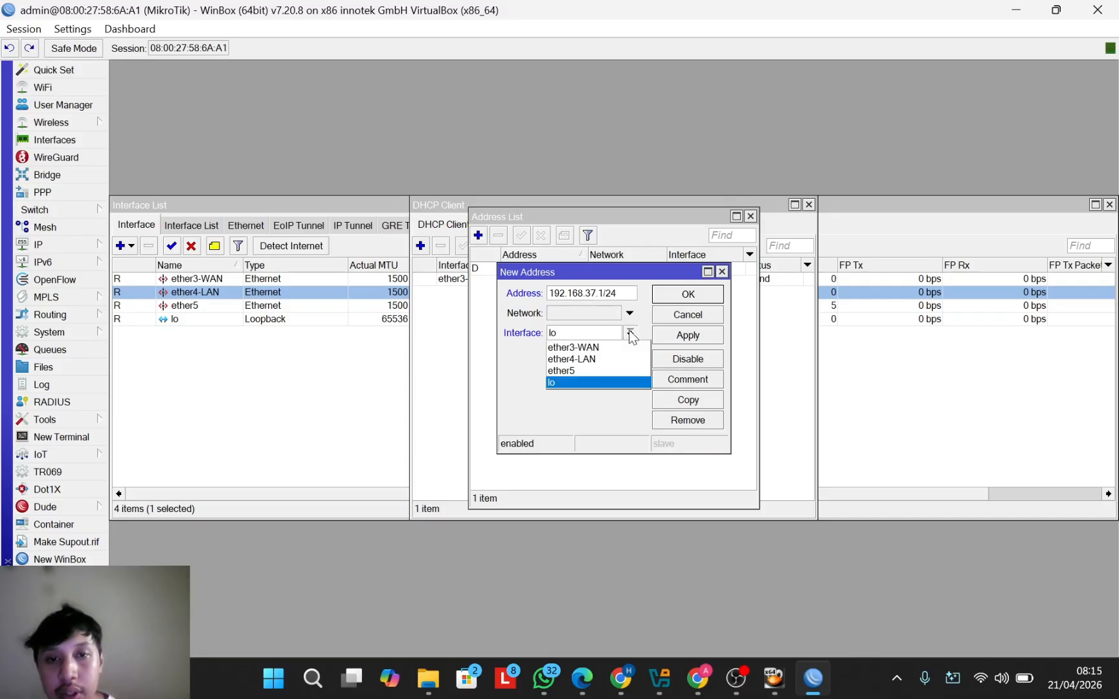
pyautogui.click(612, 359)
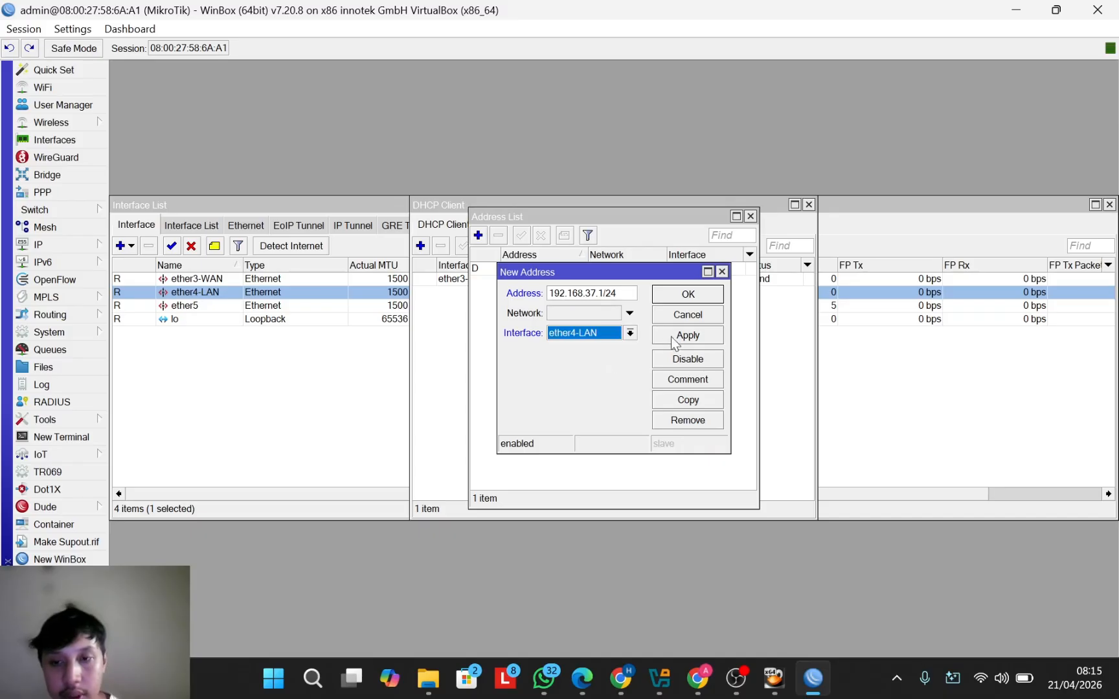
pyautogui.click(714, 295)
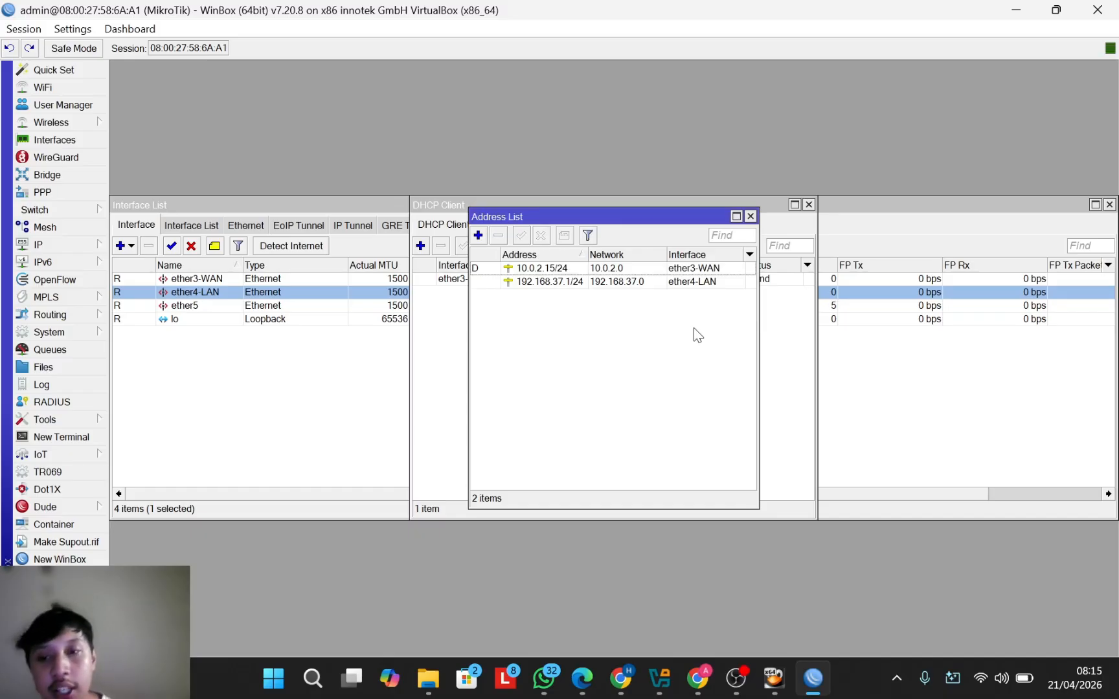
# Step: Enter 8.8.8.8 and 8.8.4.4 as the router's upstream DNS servers in IP > DNS, apply and close
pyautogui.click(62, 245)
pyautogui.click(171, 263)
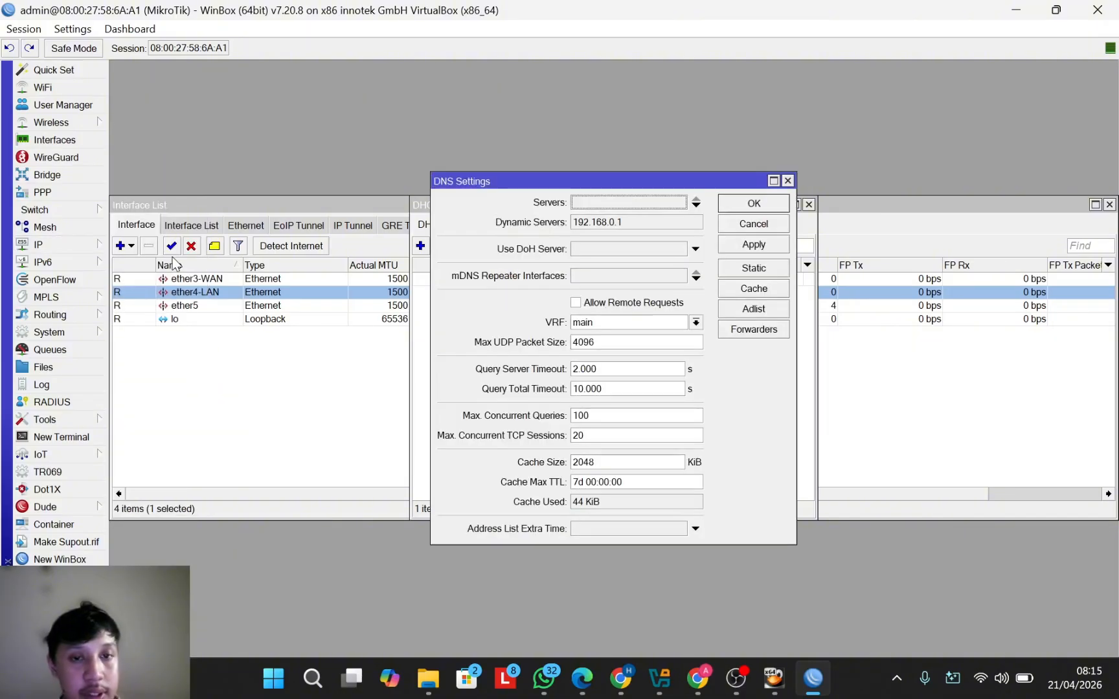
pyautogui.moveTo(591, 187); pyautogui.dragTo(582, 193)
pyautogui.click(599, 209)
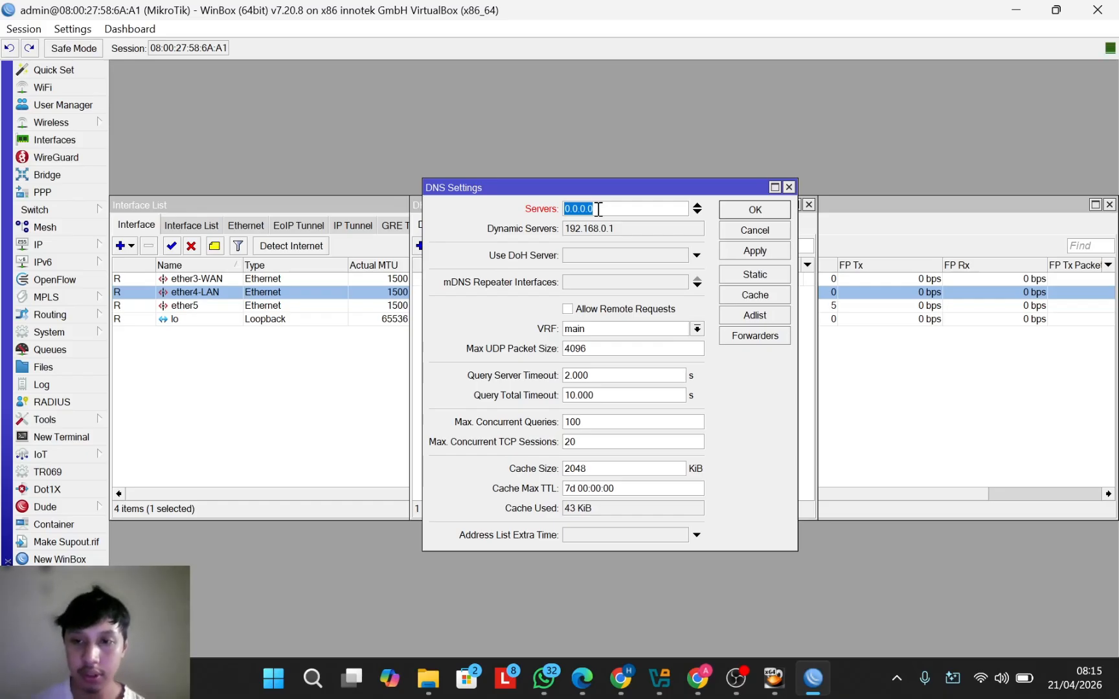
pyautogui.write('8')
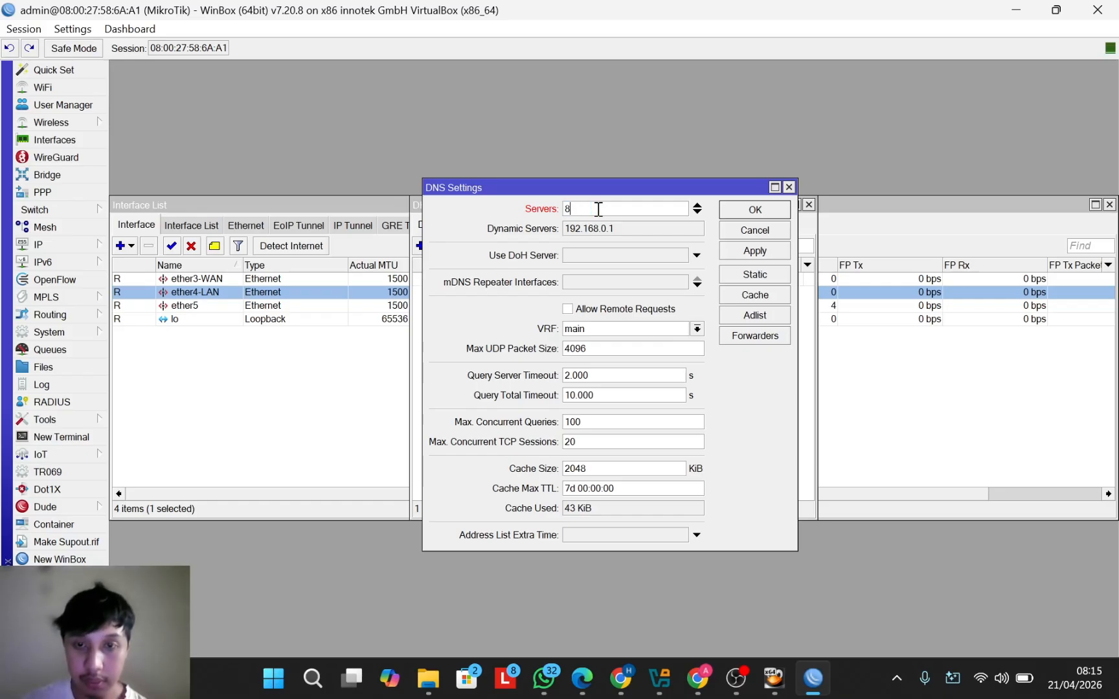
pyautogui.write('.8.8.8')
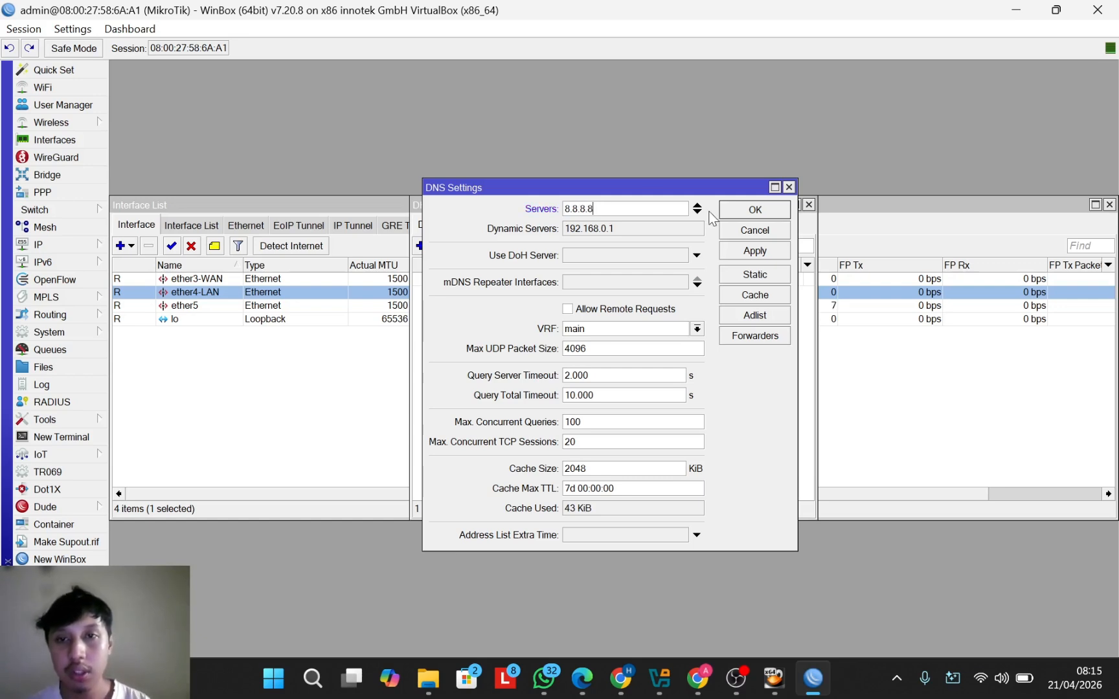
pyautogui.click(697, 212)
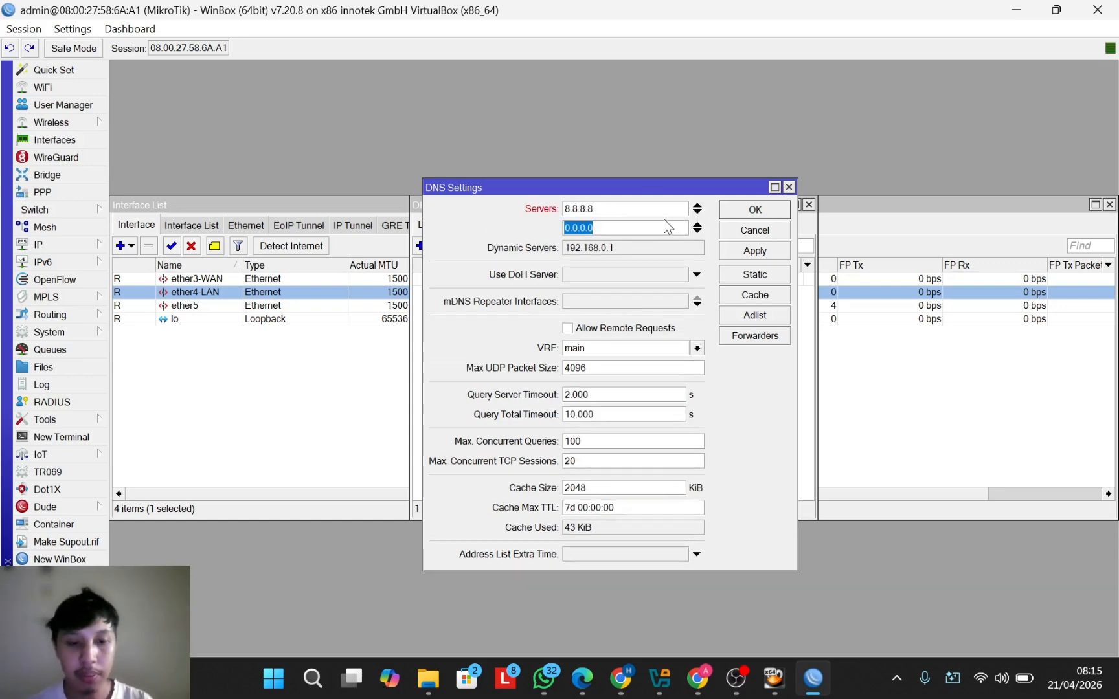
pyautogui.write('8.8.')
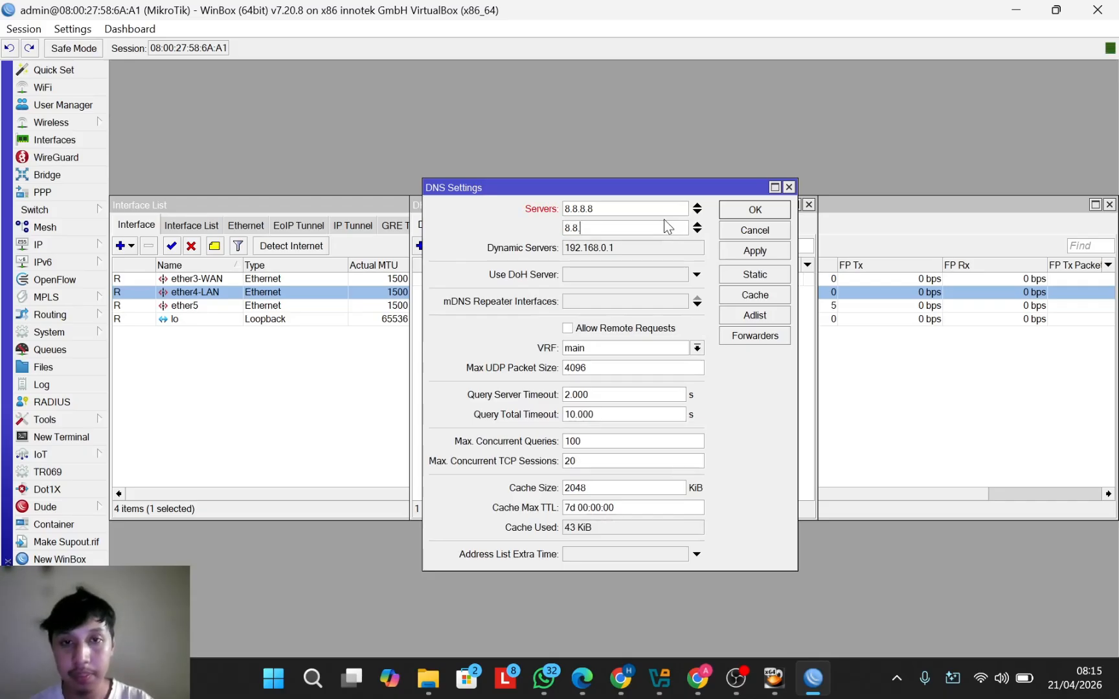
pyautogui.write('4.4')
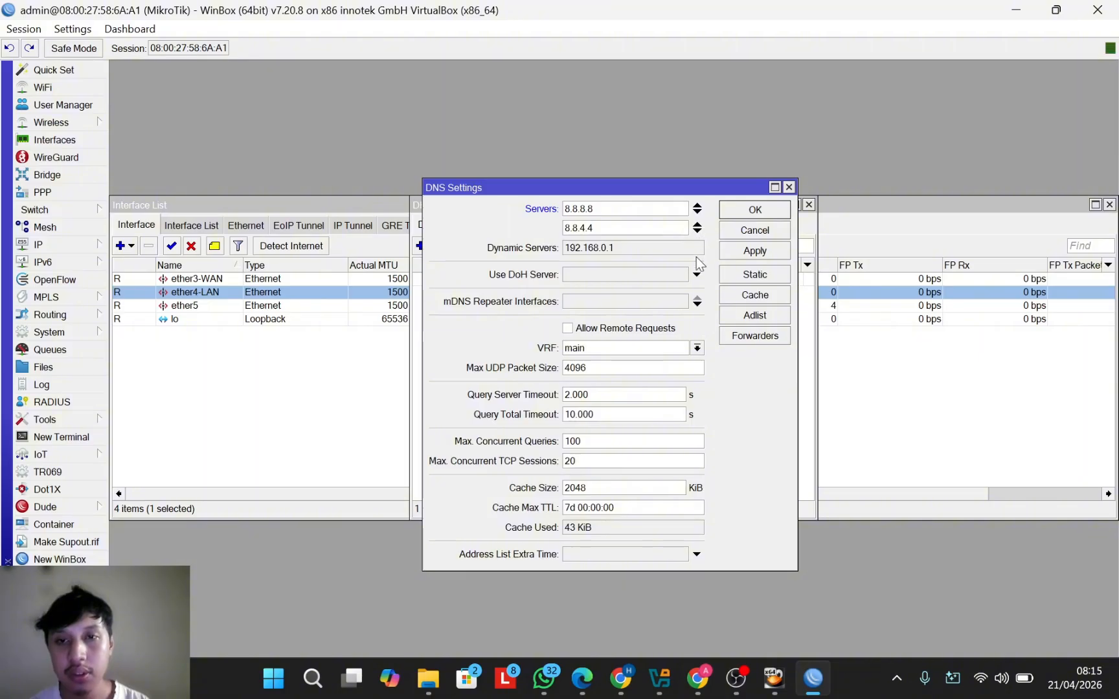
pyautogui.click(756, 251)
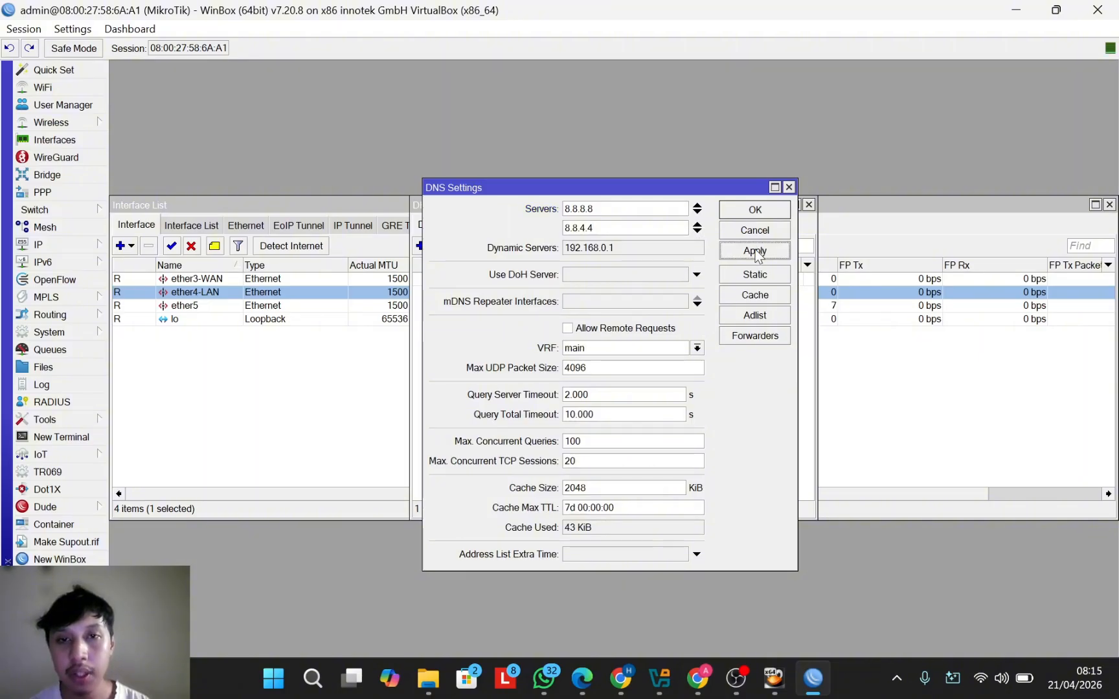
pyautogui.click(755, 209)
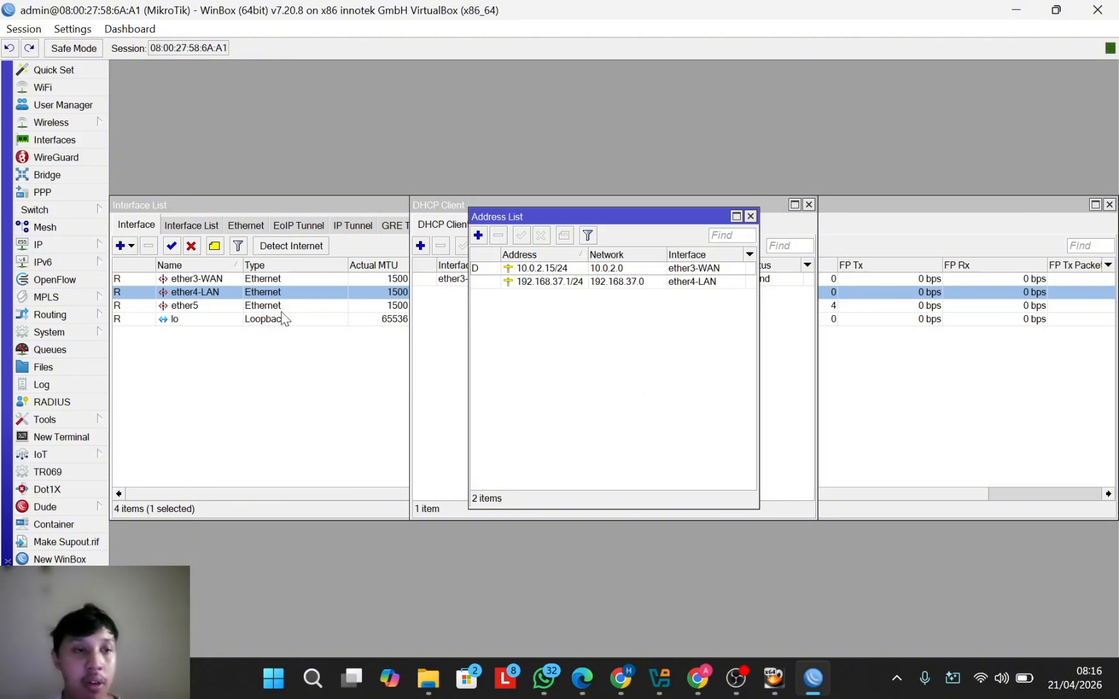
# Step: Open IP > Firewall to see the empty Filter Rules list
pyautogui.click(79, 243)
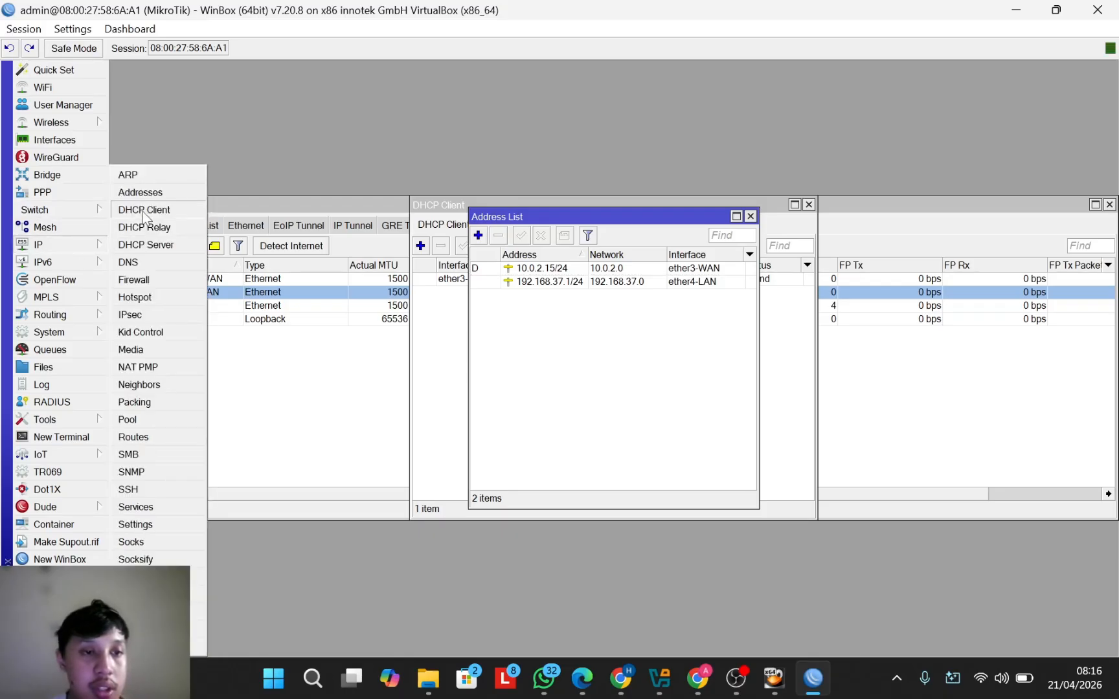
pyautogui.click(158, 278)
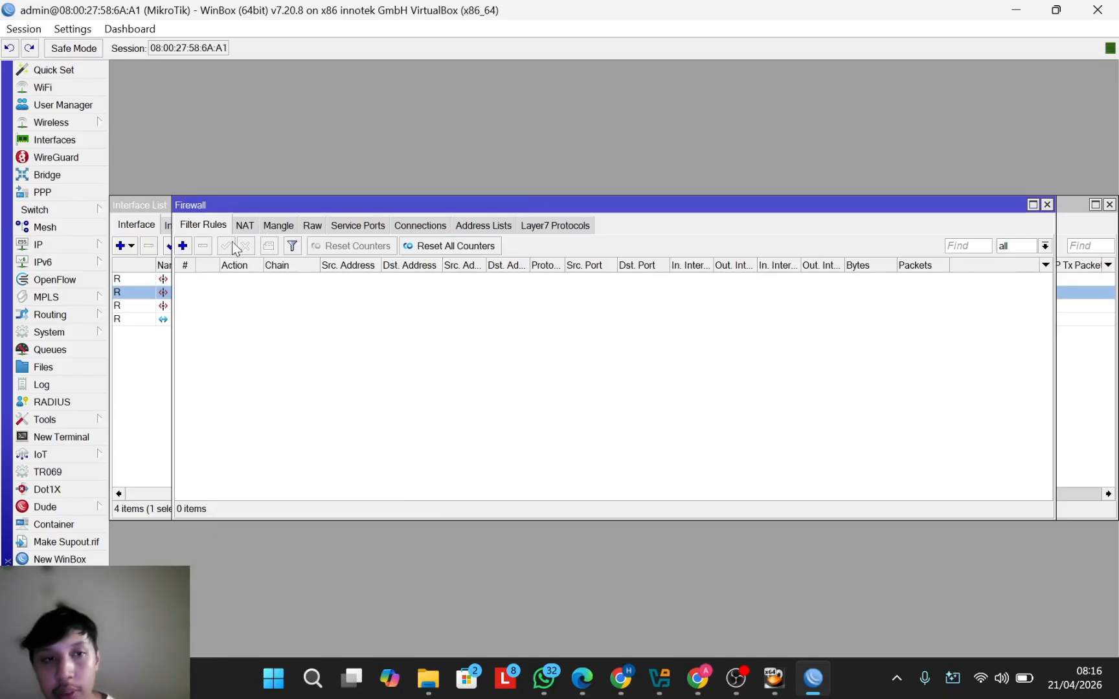
# Step: Add a NAT rule with Out. Interface ether3-WAN and action masquerade
pyautogui.click(245, 221)
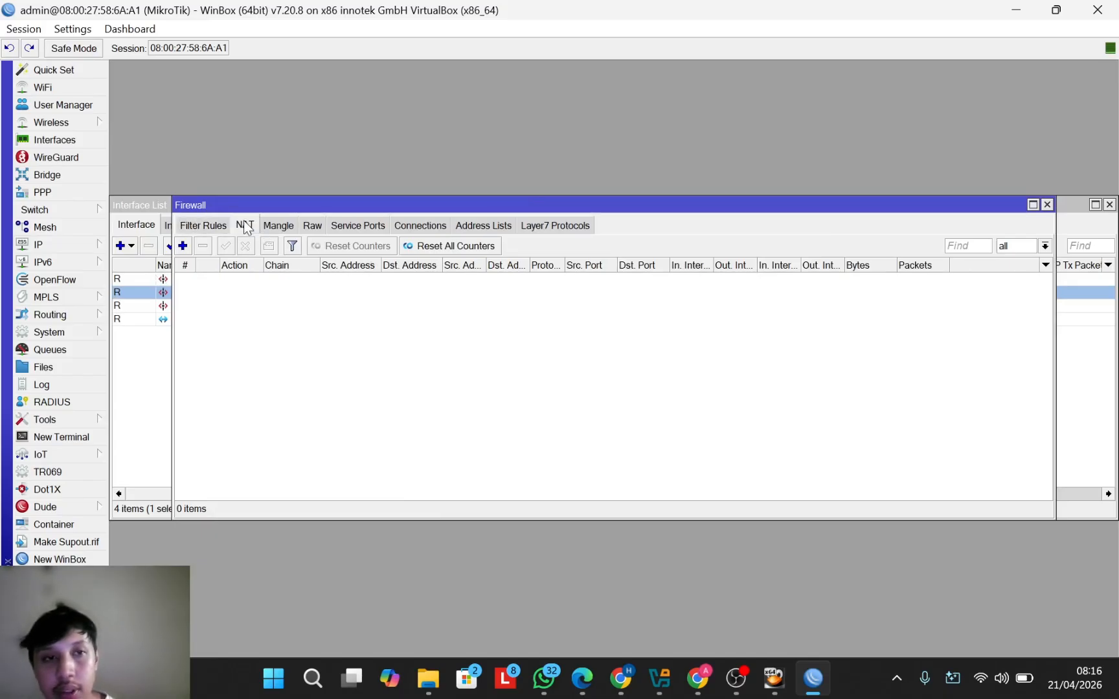
pyautogui.click(183, 247)
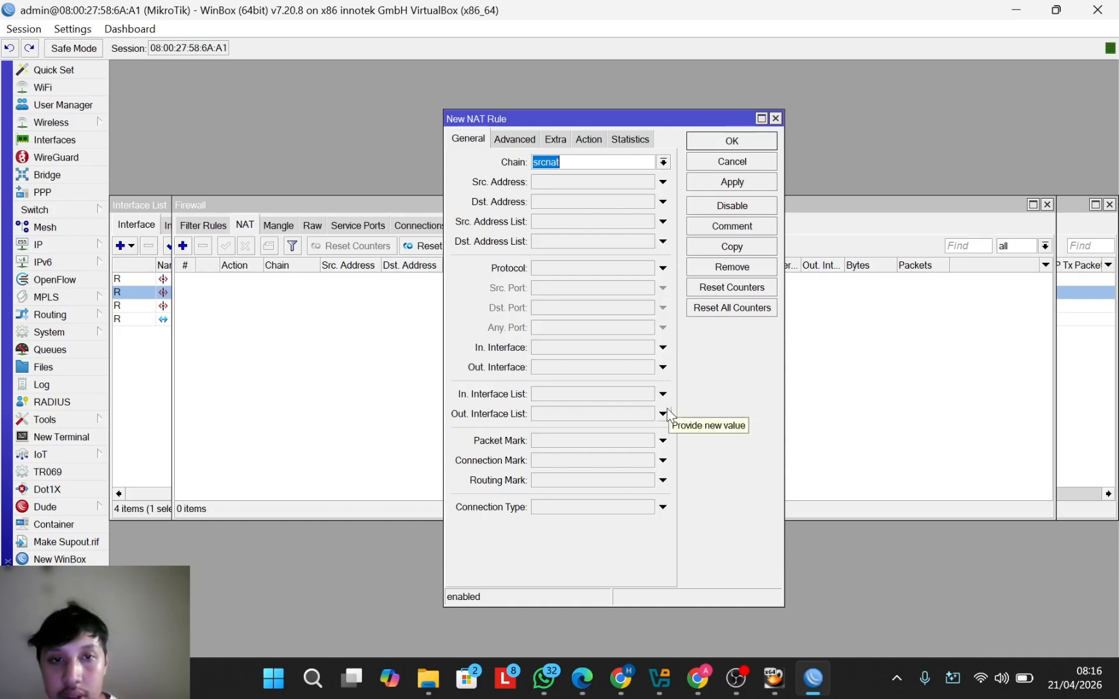
pyautogui.click(663, 367)
pyautogui.click(647, 367)
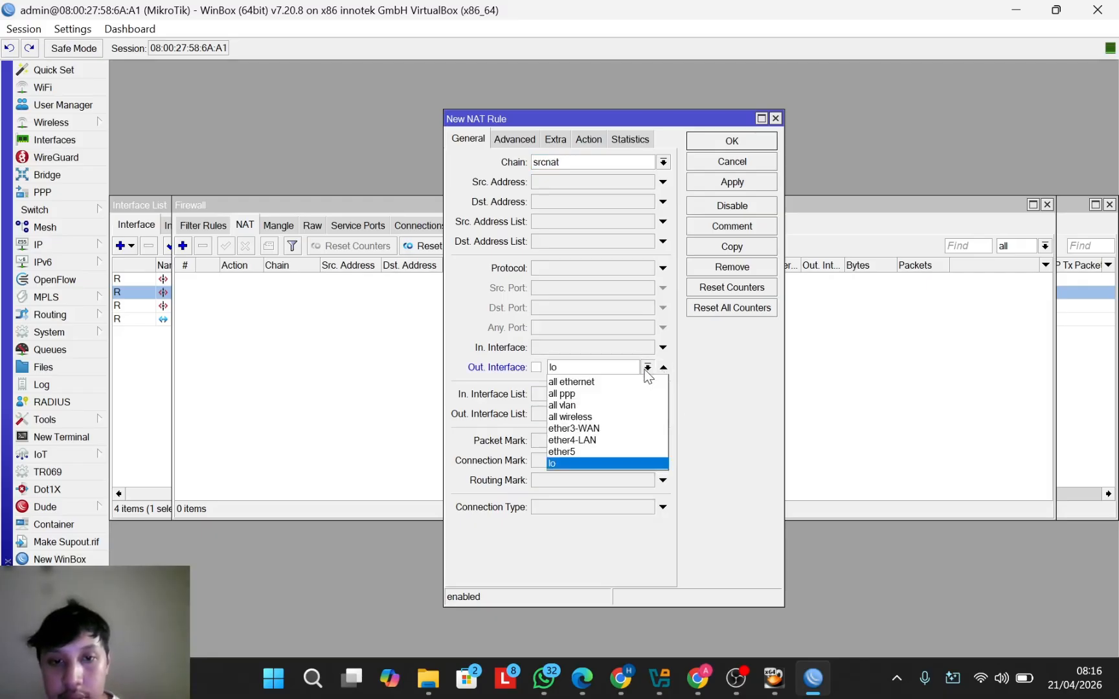
pyautogui.click(622, 428)
pyautogui.hotkey('alt', 'Down')
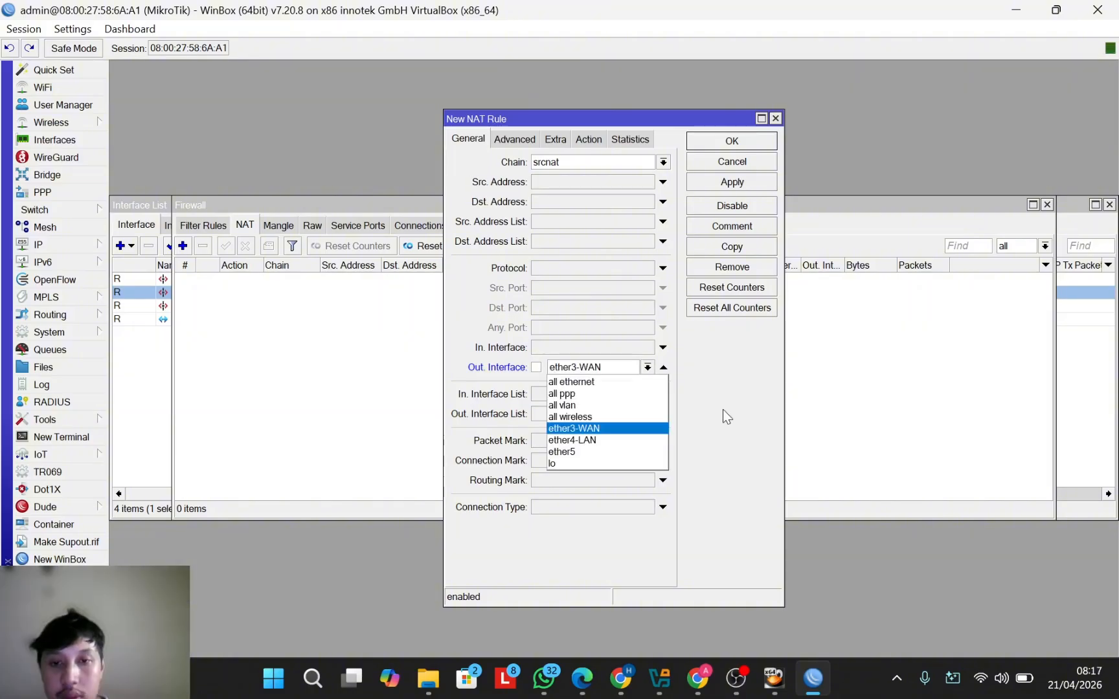
pyautogui.click(633, 428)
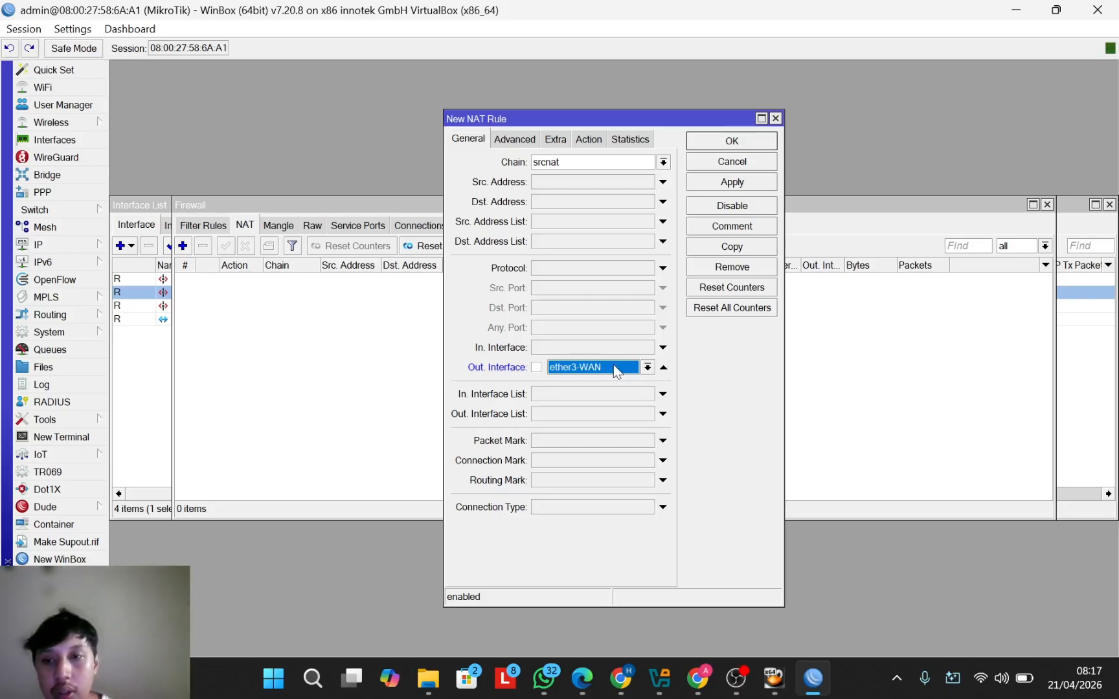
pyautogui.click(585, 138)
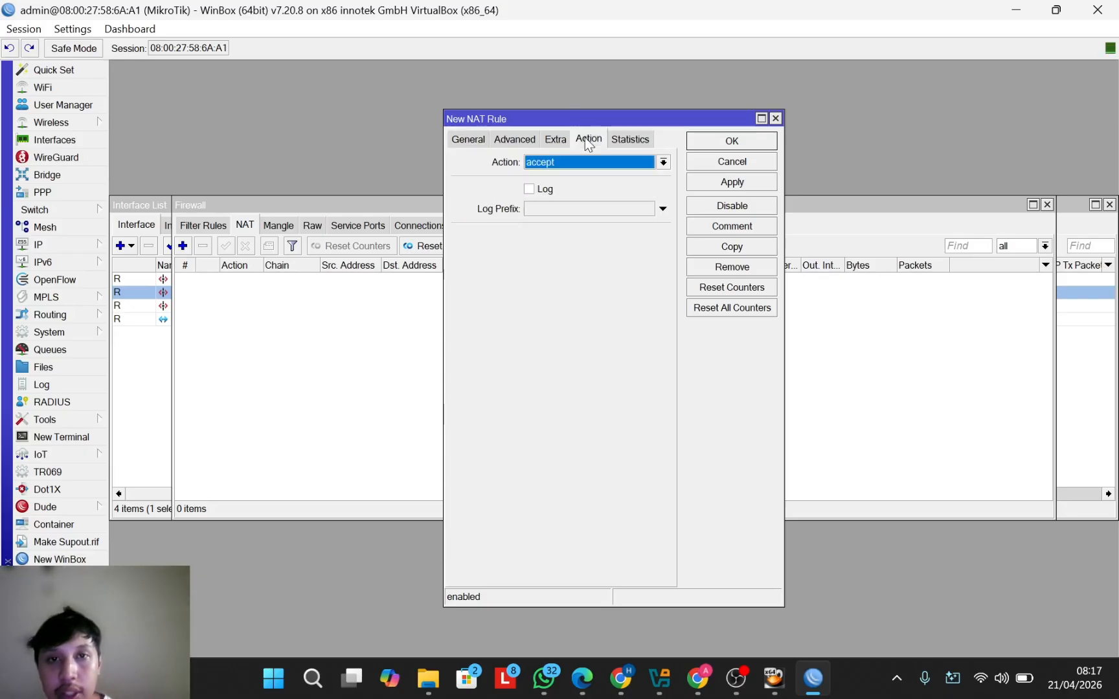
pyautogui.click(662, 161)
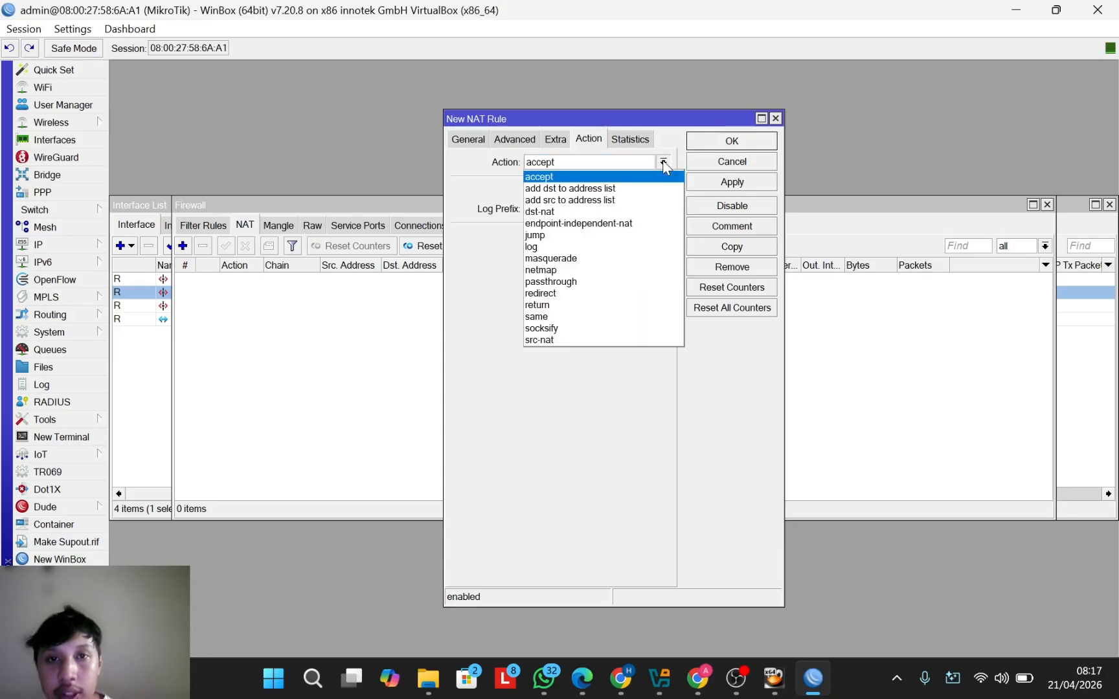
pyautogui.click(609, 258)
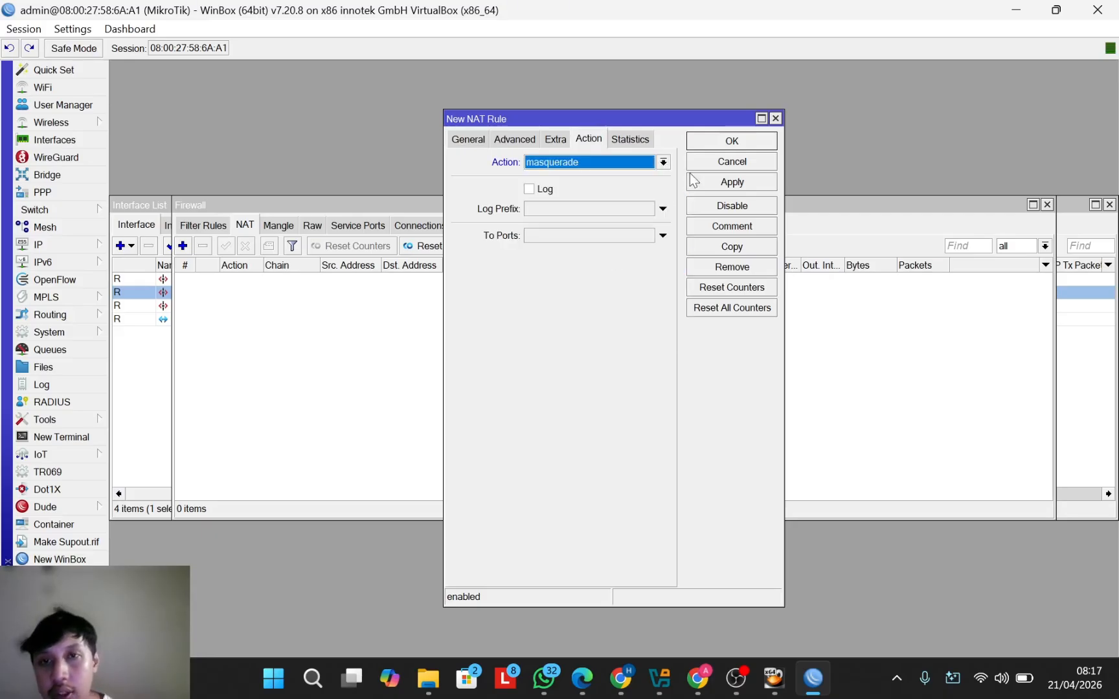
pyautogui.click(755, 139)
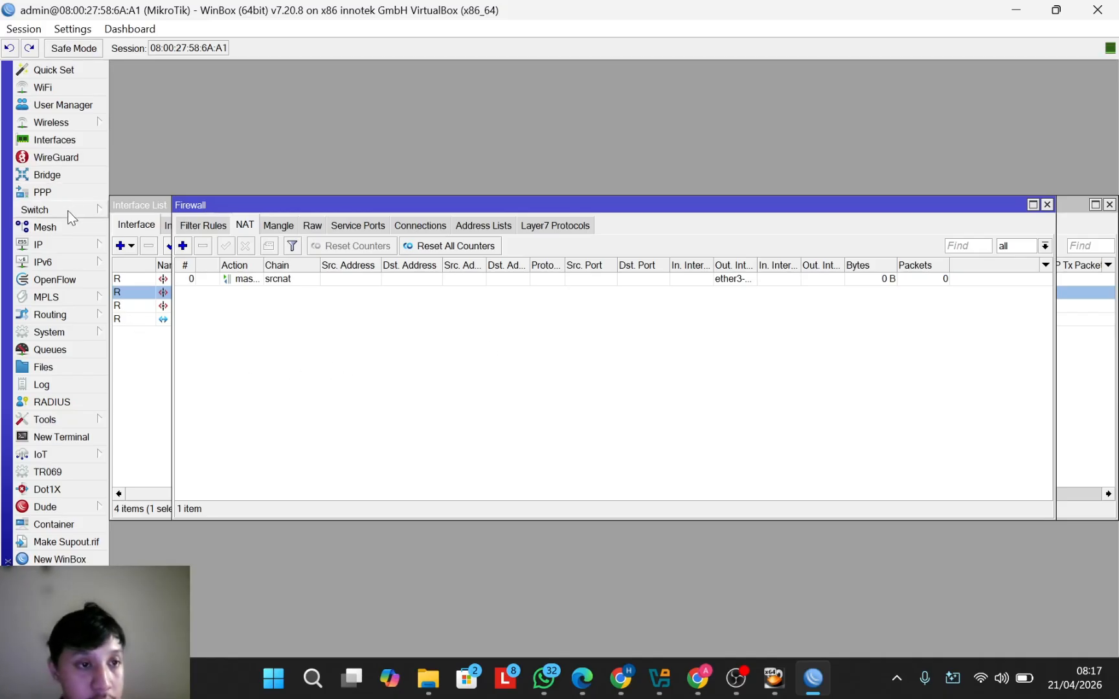
# Step: Run DHCP Setup on ether4-LAN, accepting network 192.168.37.0/24, gateway 192.168.37.1 and 00:30:00 leases
pyautogui.click(77, 242)
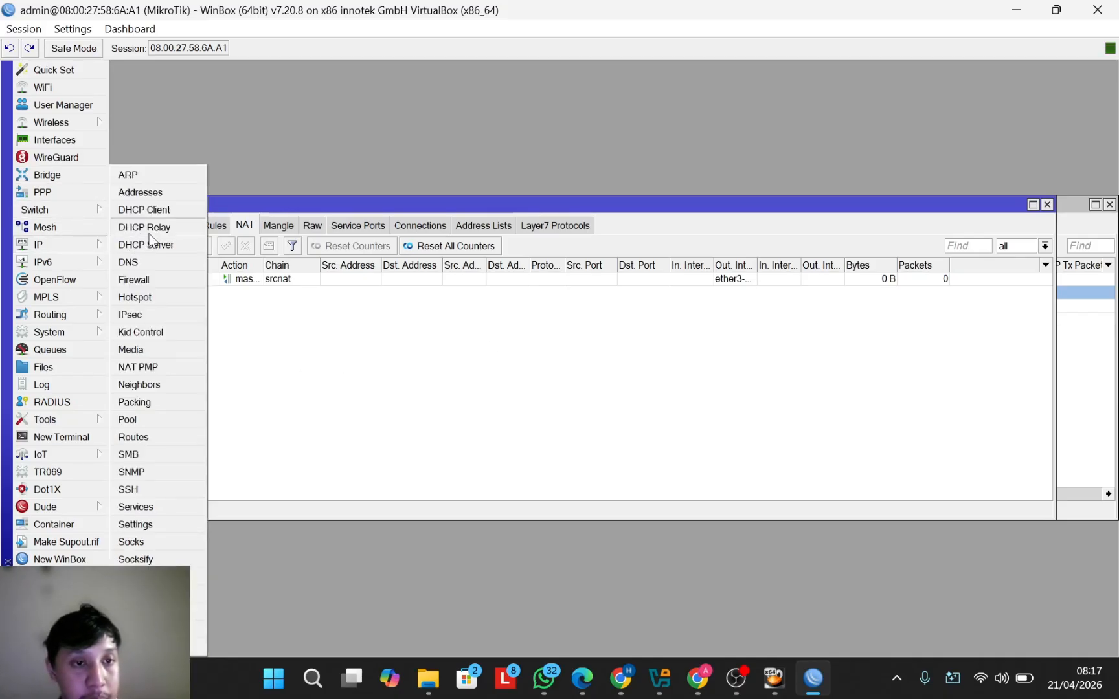
pyautogui.click(172, 245)
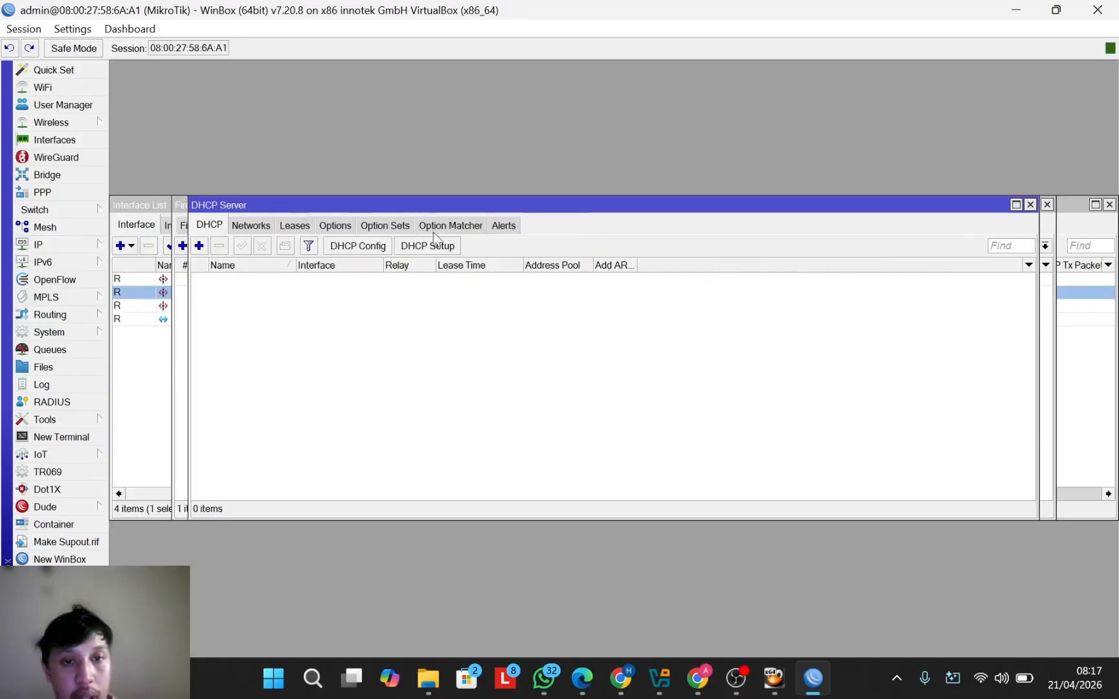
pyautogui.click(448, 248)
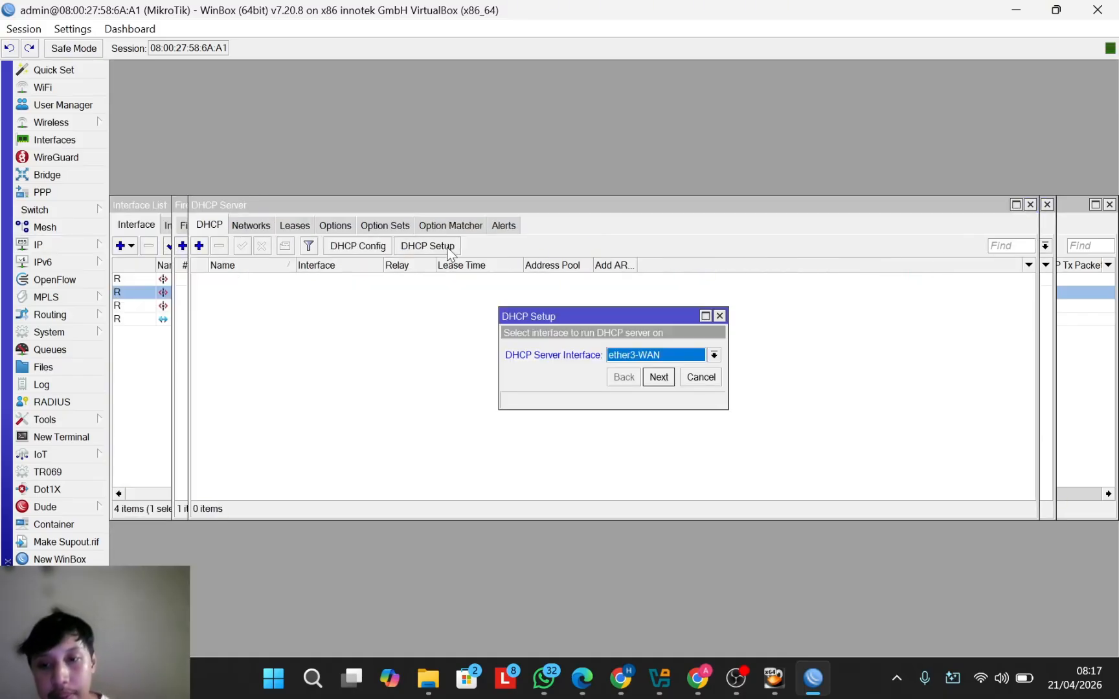
pyautogui.click(714, 355)
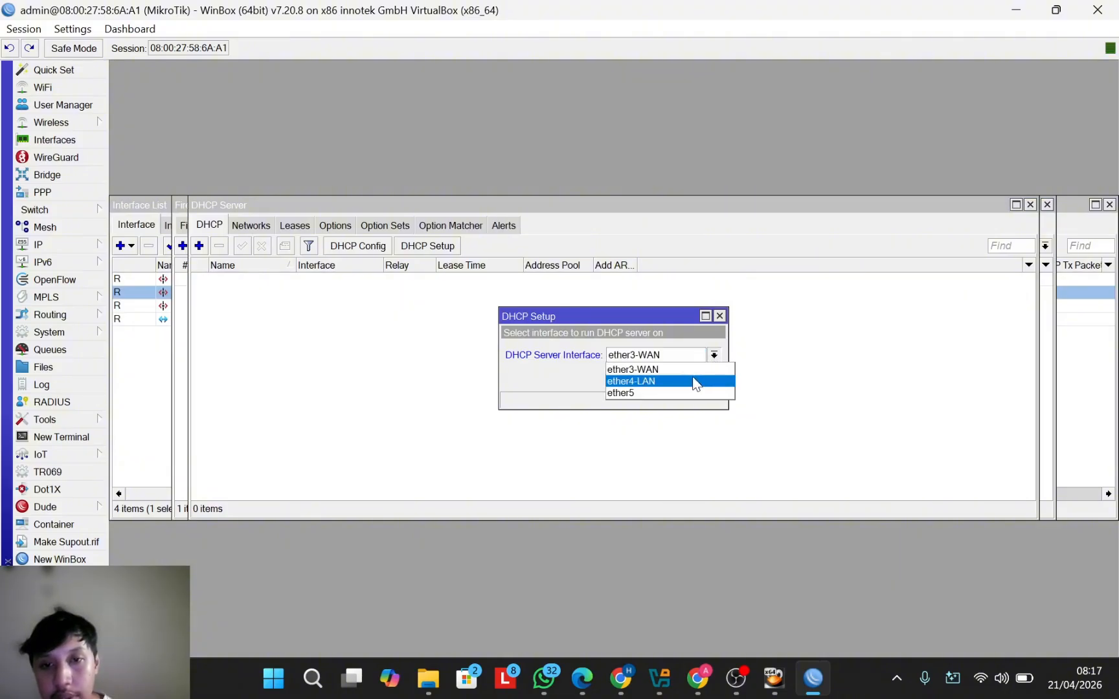
pyautogui.click(693, 379)
pyautogui.click(657, 379)
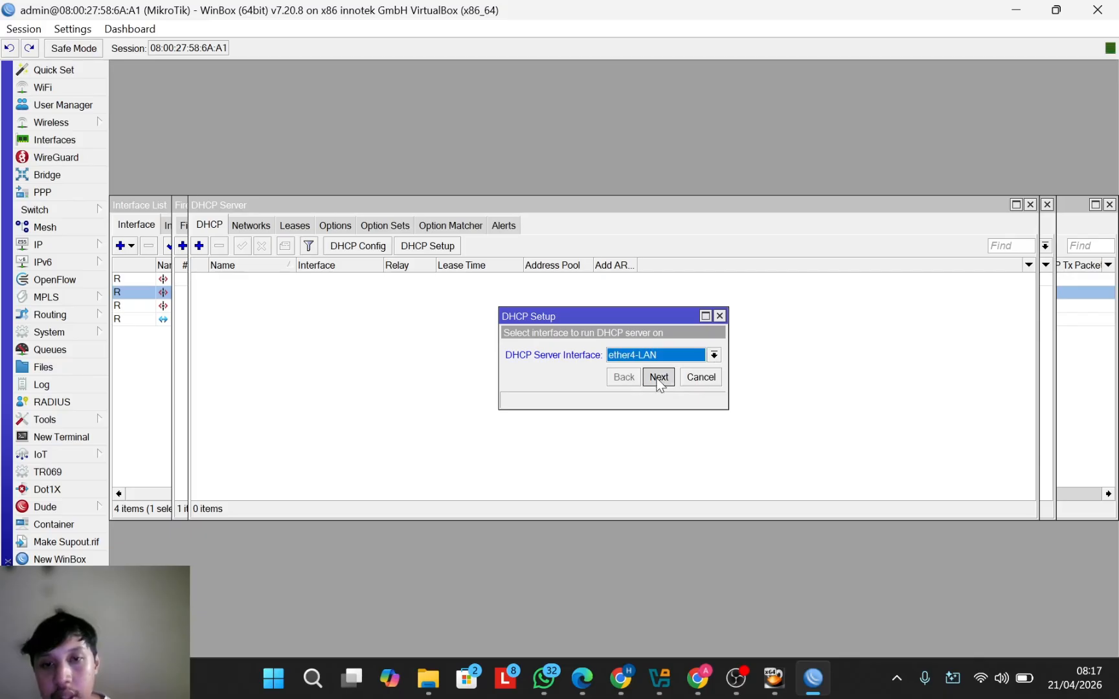
pyautogui.click(659, 378)
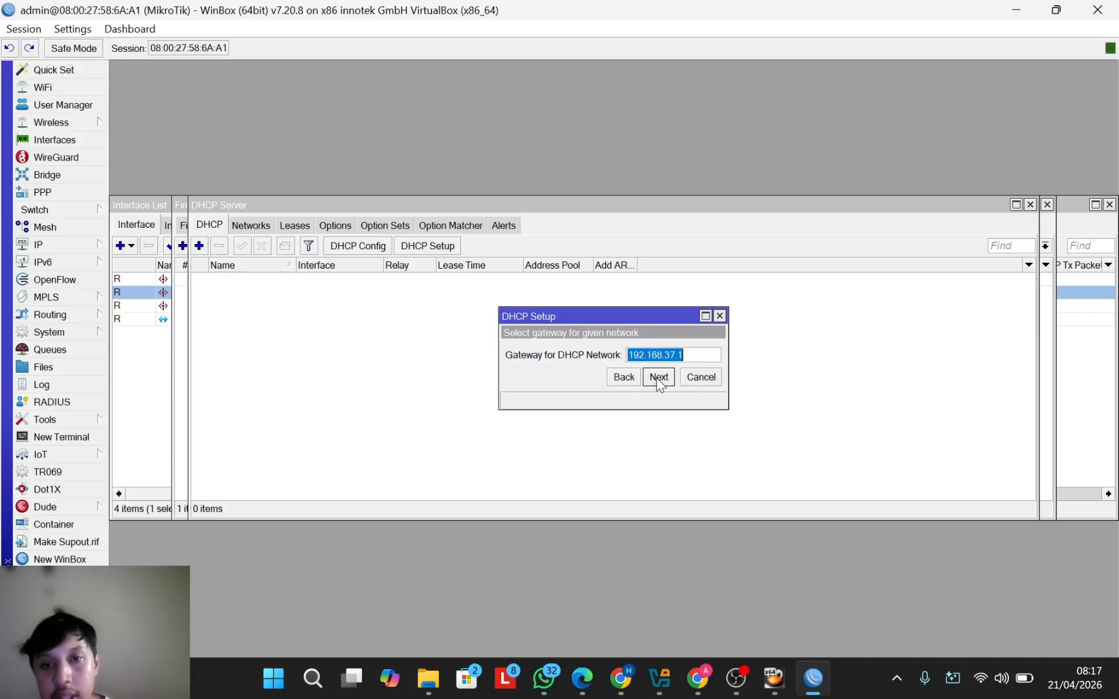
pyautogui.click(659, 380)
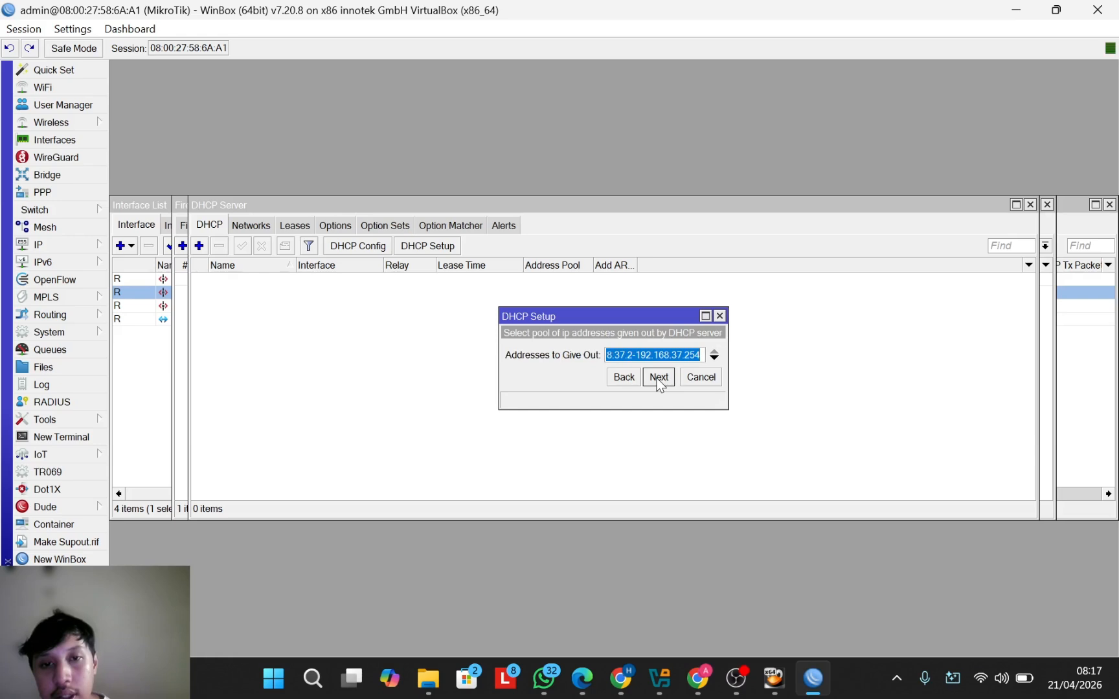
pyautogui.click(659, 379)
pyautogui.click(658, 379)
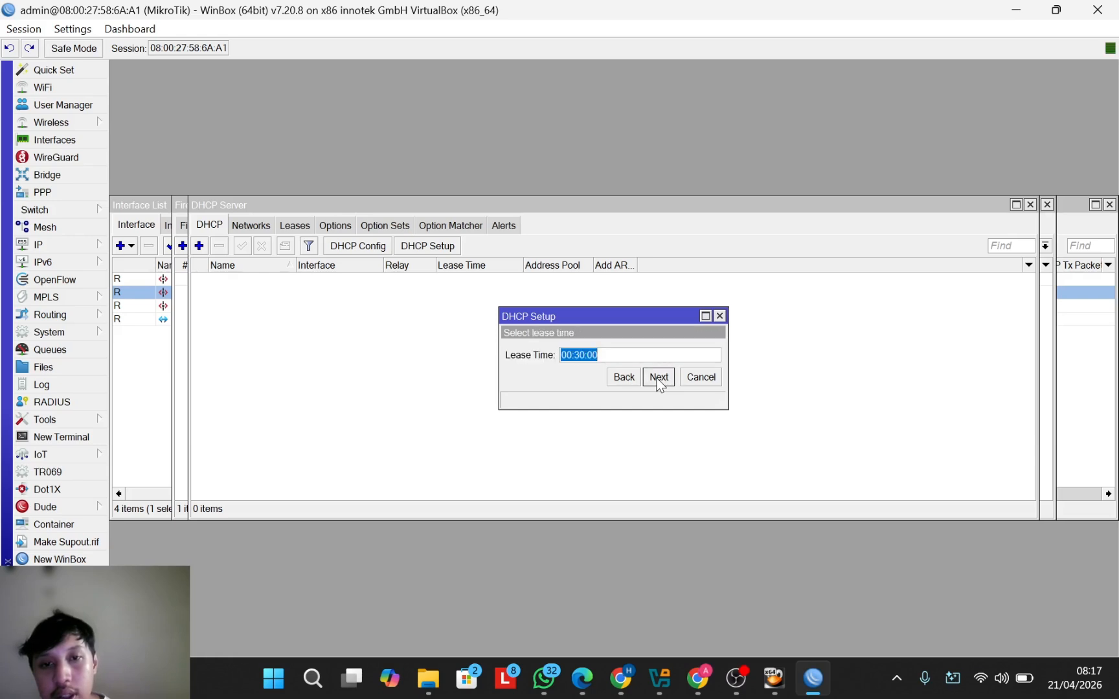
pyautogui.click(659, 379)
pyautogui.click(614, 353)
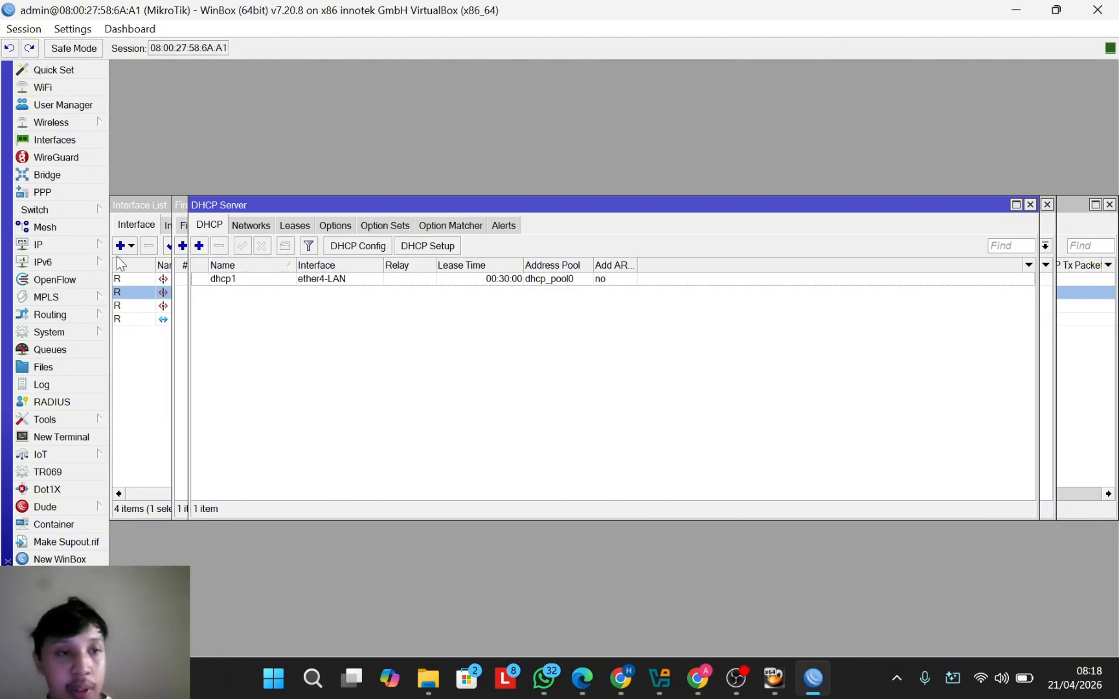
# Step: Start a new firewall filter rule on the input chain
pyautogui.click(56, 245)
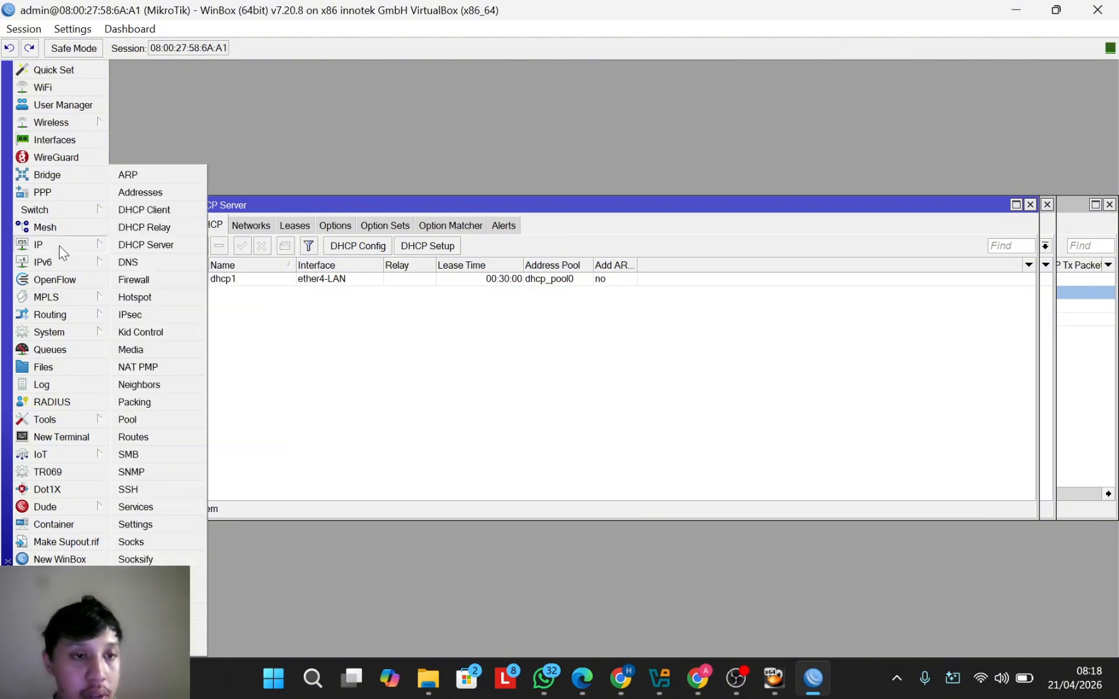
pyautogui.click(137, 280)
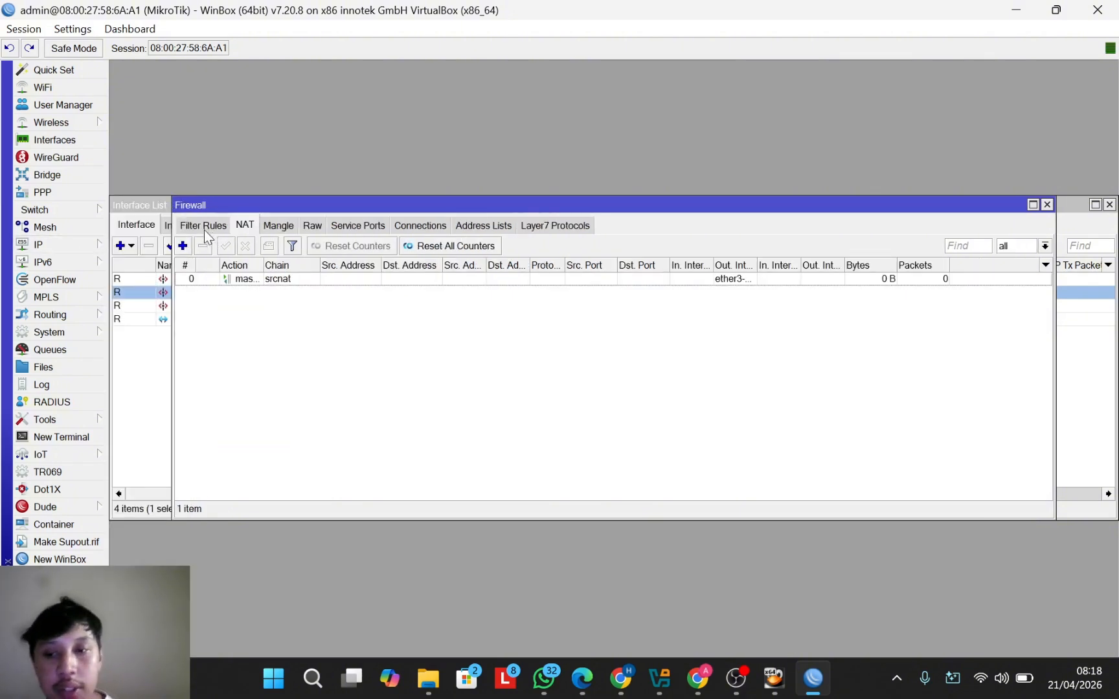
pyautogui.click(204, 228)
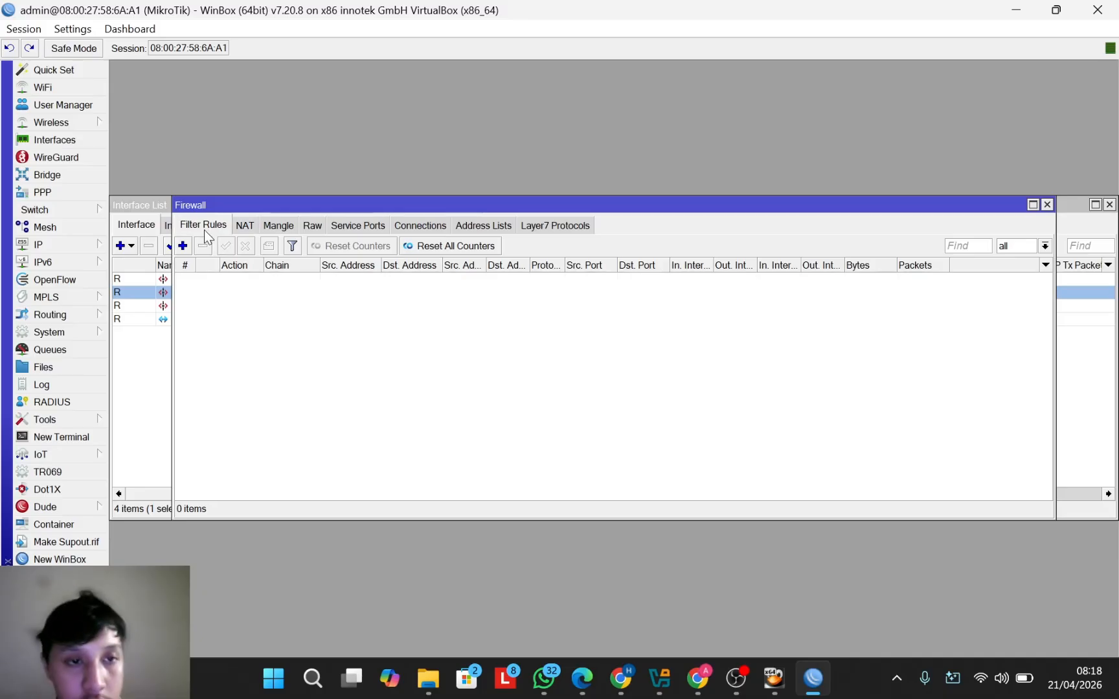
pyautogui.click(183, 245)
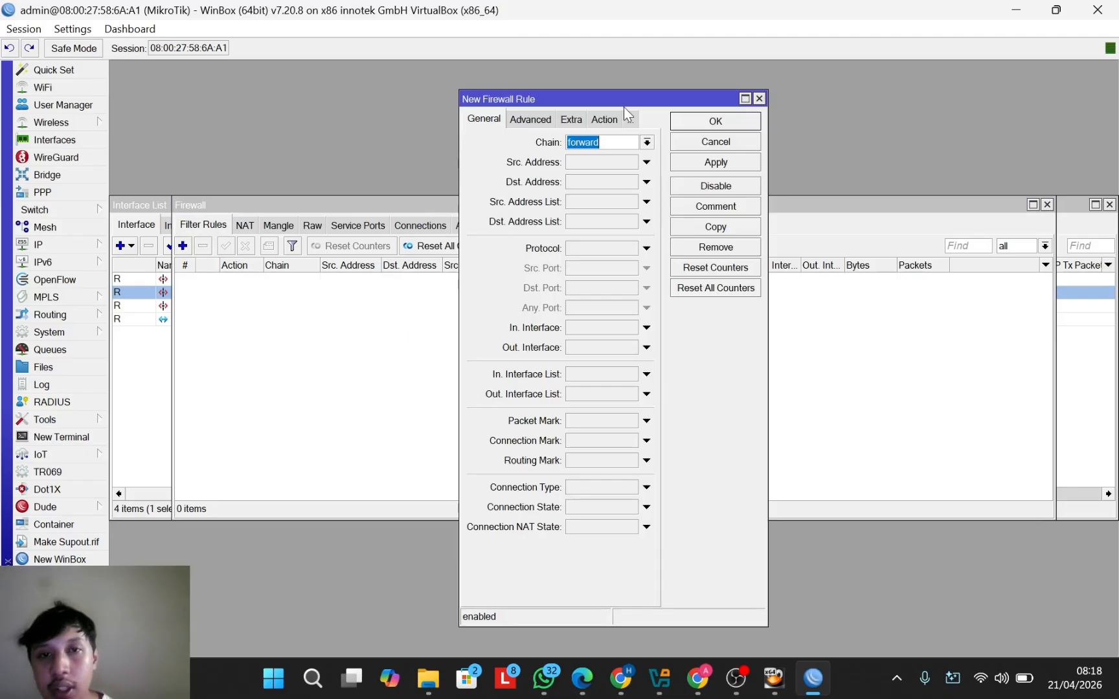
pyautogui.click(646, 142)
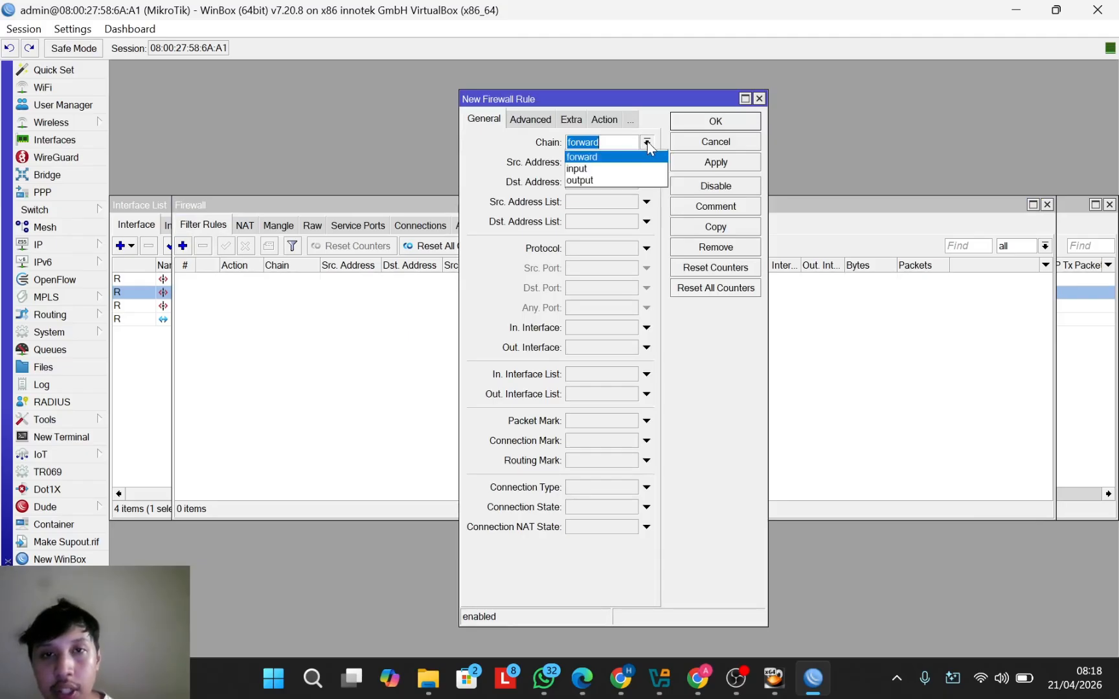
pyautogui.click(623, 169)
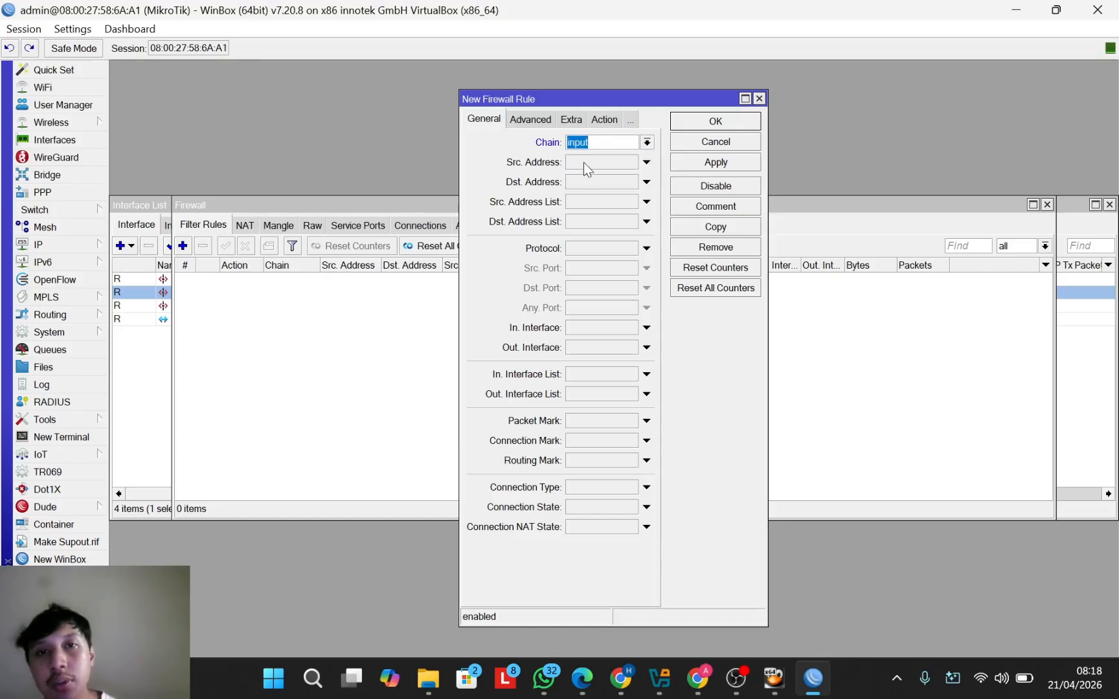
pyautogui.moveTo(656, 96); pyautogui.dragTo(612, 96)
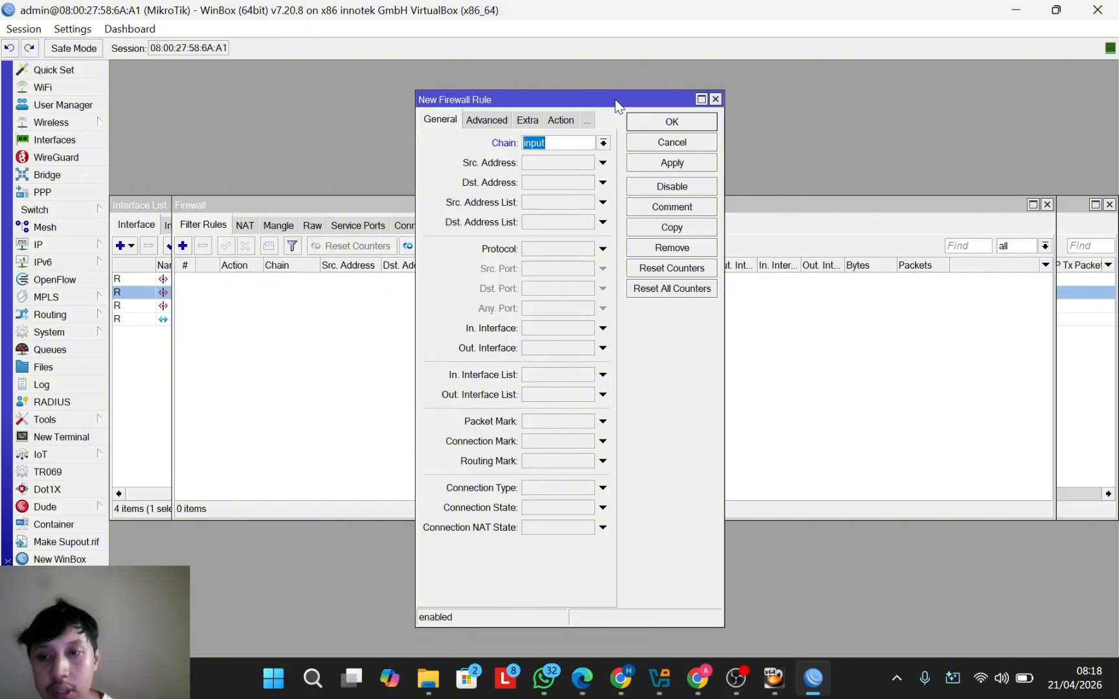
# Step: Make the rule match protocol icmp from source address 192.168.37.0/24
pyautogui.click(602, 248)
pyautogui.click(615, 248)
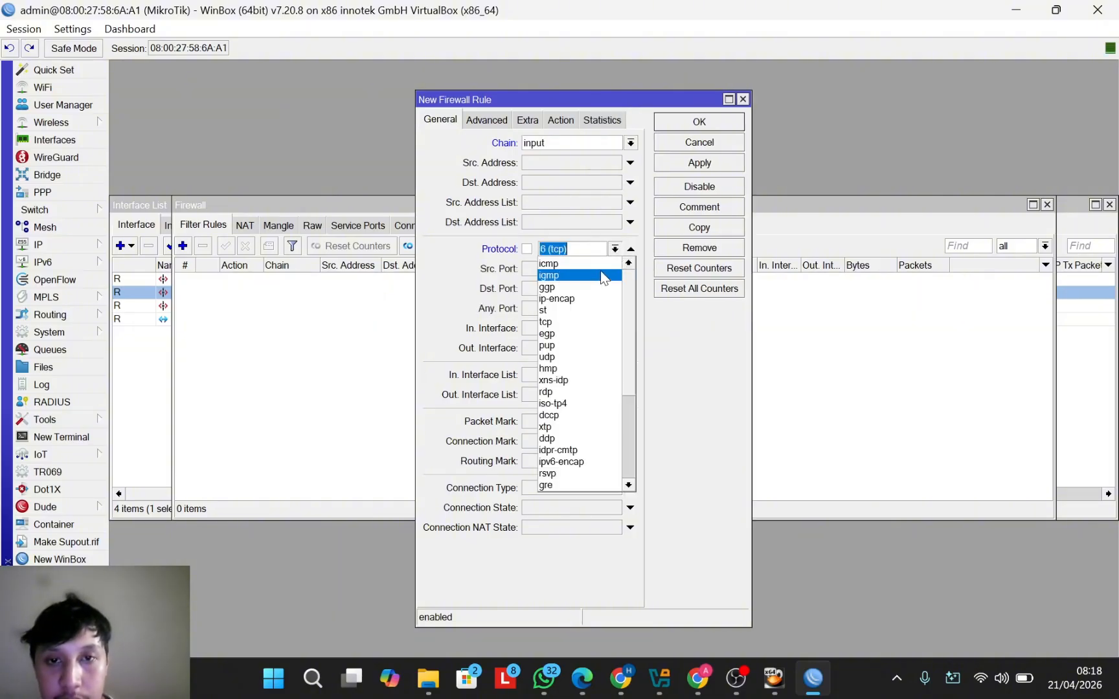
pyautogui.click(595, 275)
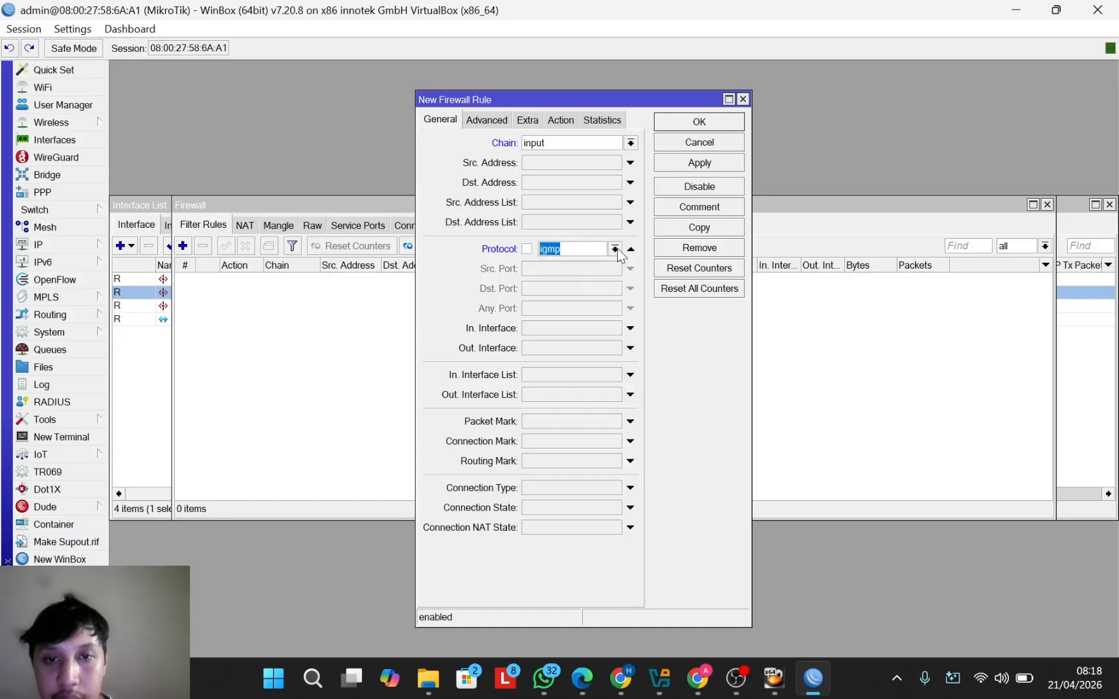
pyautogui.click(614, 249)
pyautogui.click(603, 264)
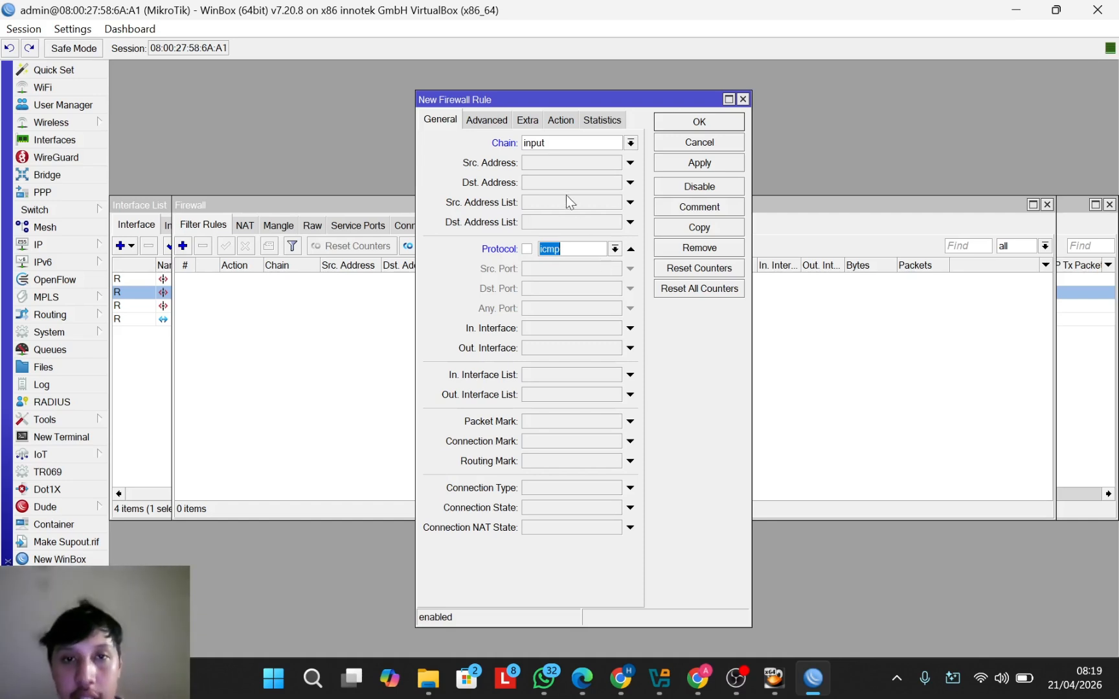
pyautogui.click(562, 162)
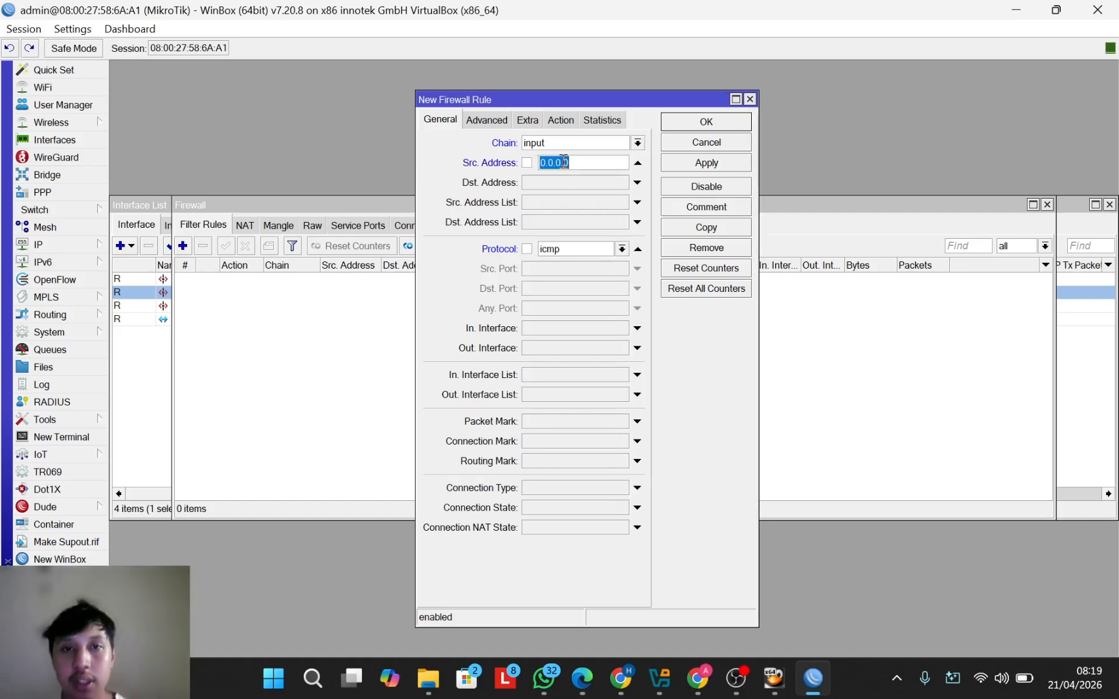
pyautogui.write('192.1')
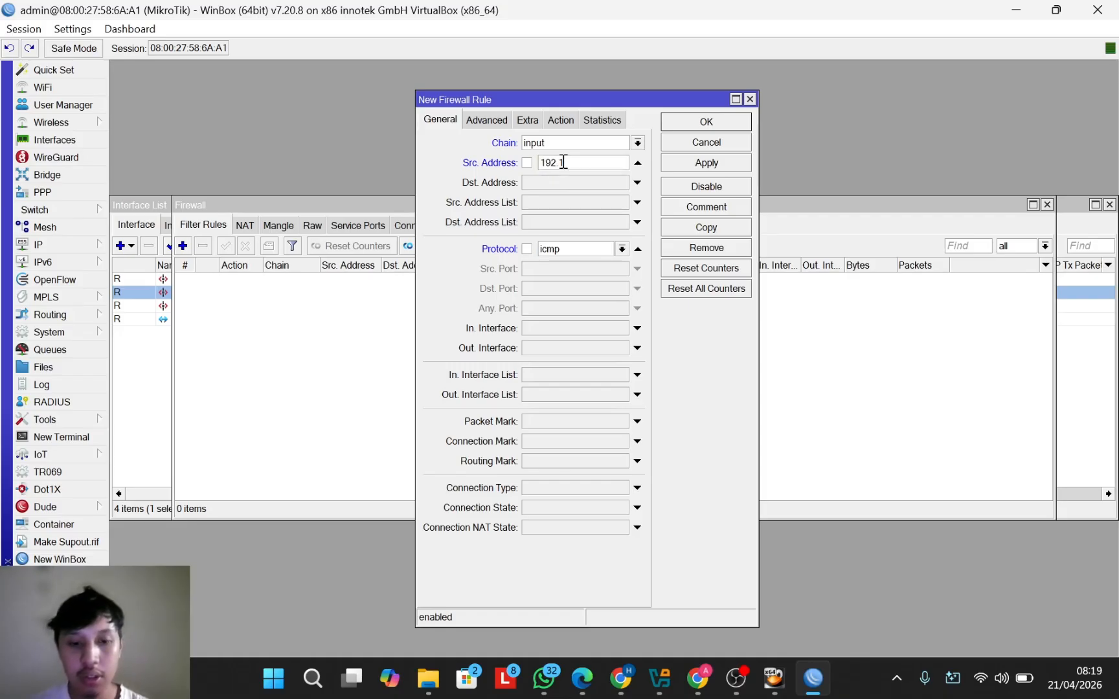
pyautogui.write('68')
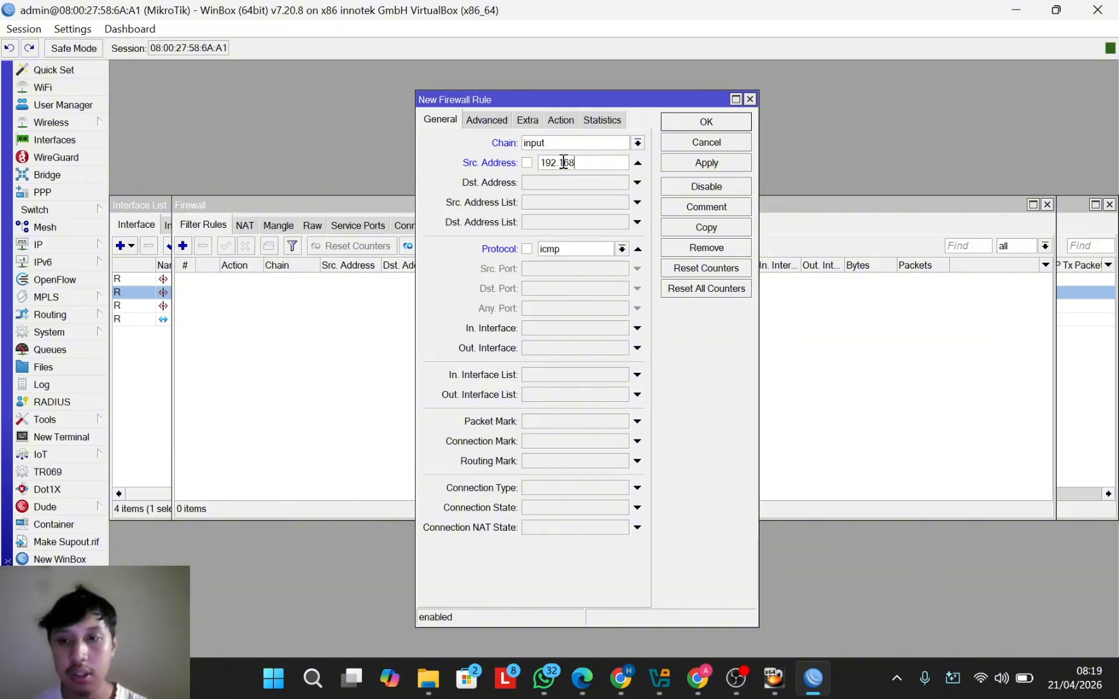
pyautogui.write('.37')
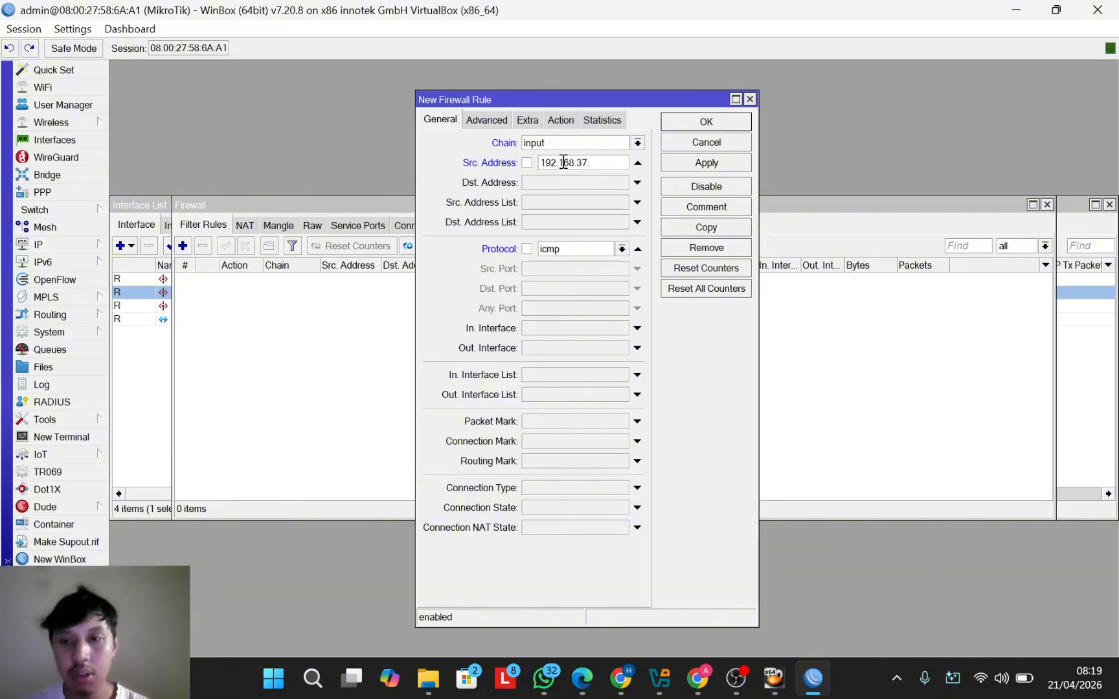
pyautogui.write('.')
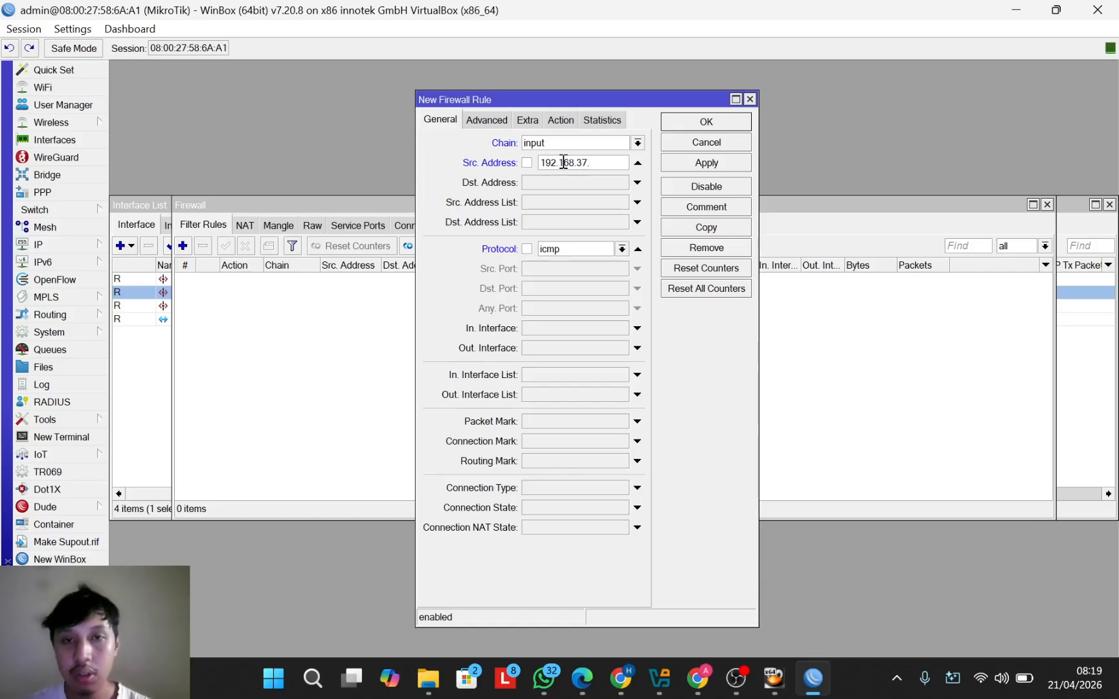
pyautogui.write('0/24')
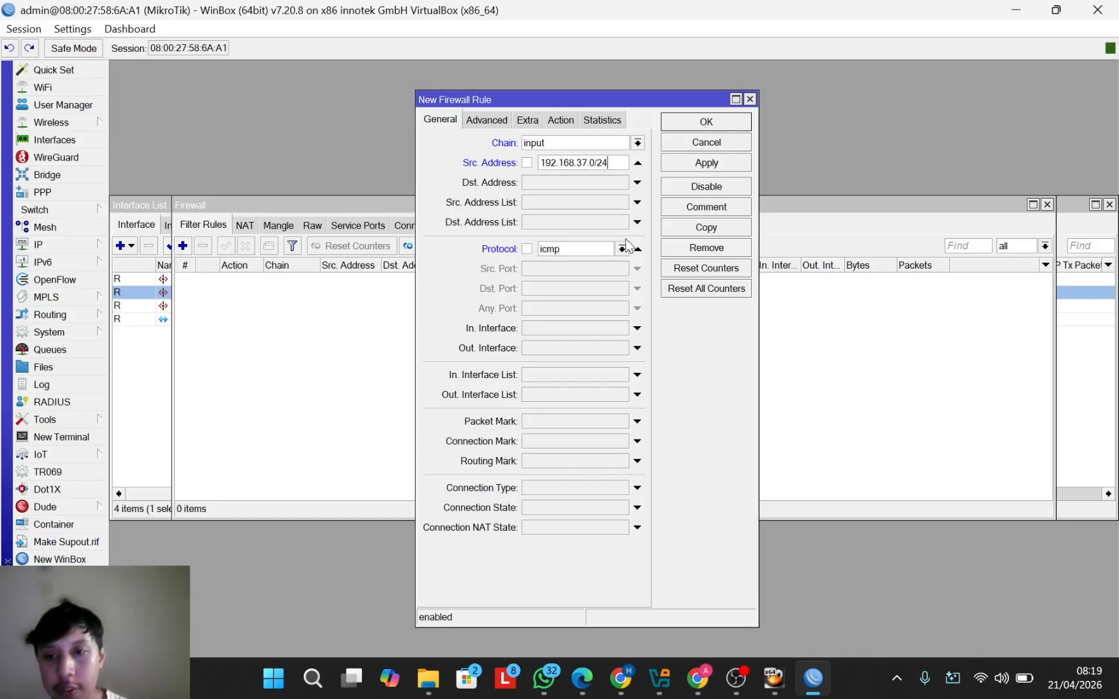
# Step: Limit the rule to the daily time window 12:00:00 to 13:00:00
pyautogui.click(527, 120)
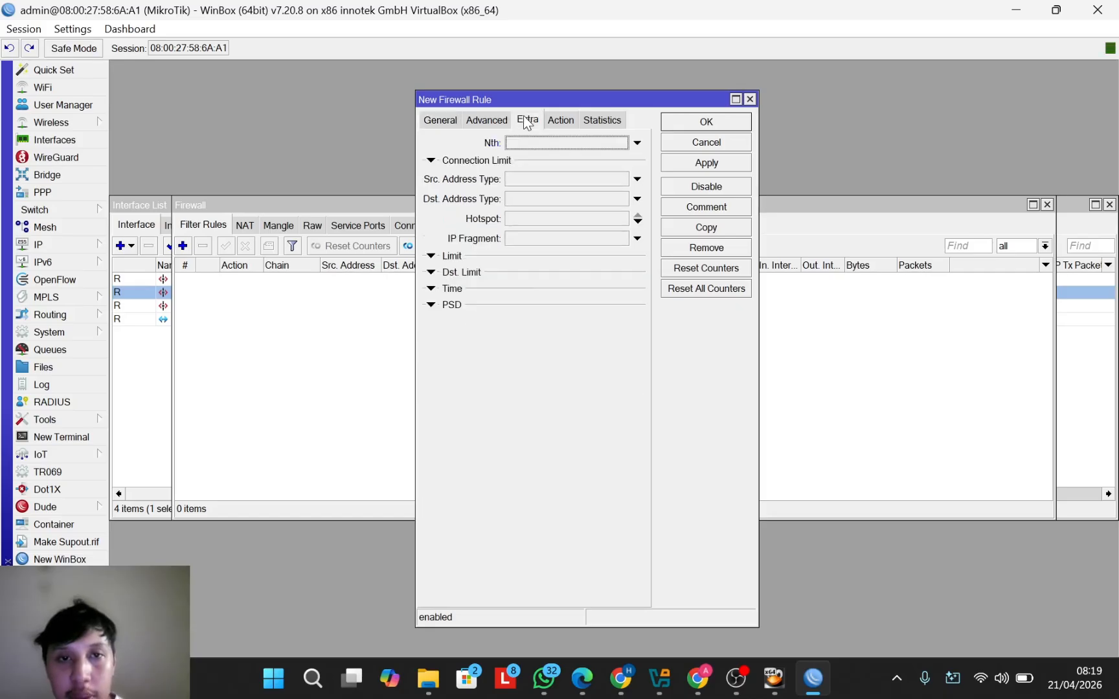
pyautogui.click(431, 289)
pyautogui.click(516, 306)
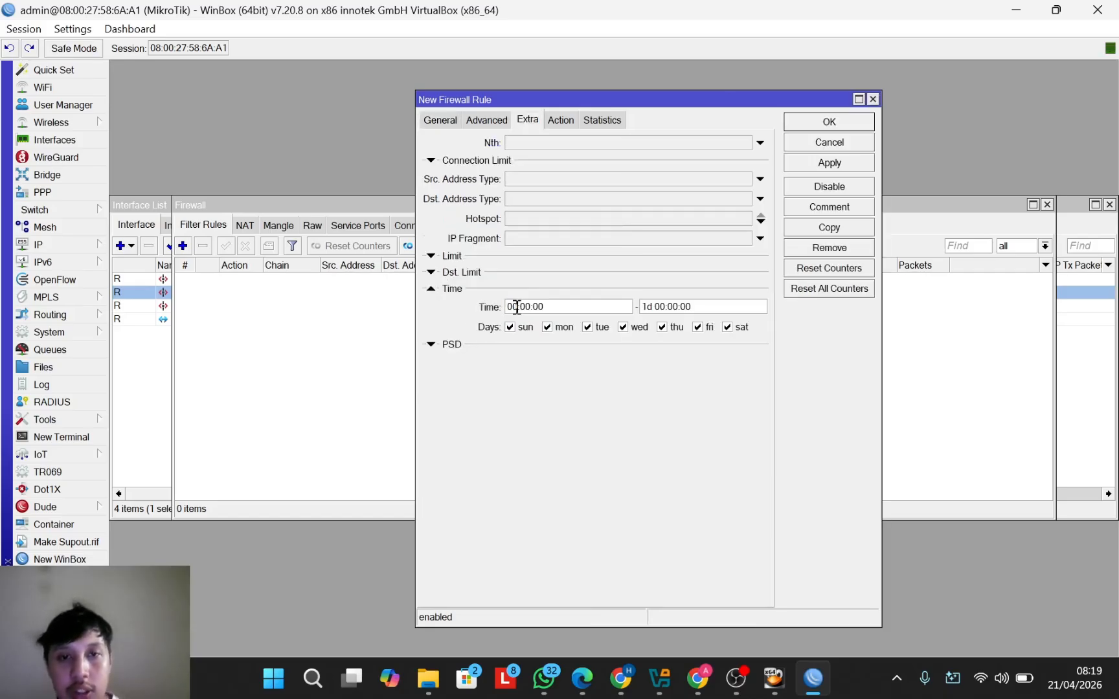
pyautogui.press('BackSpace')
pyautogui.press('Delete')
pyautogui.write('12')
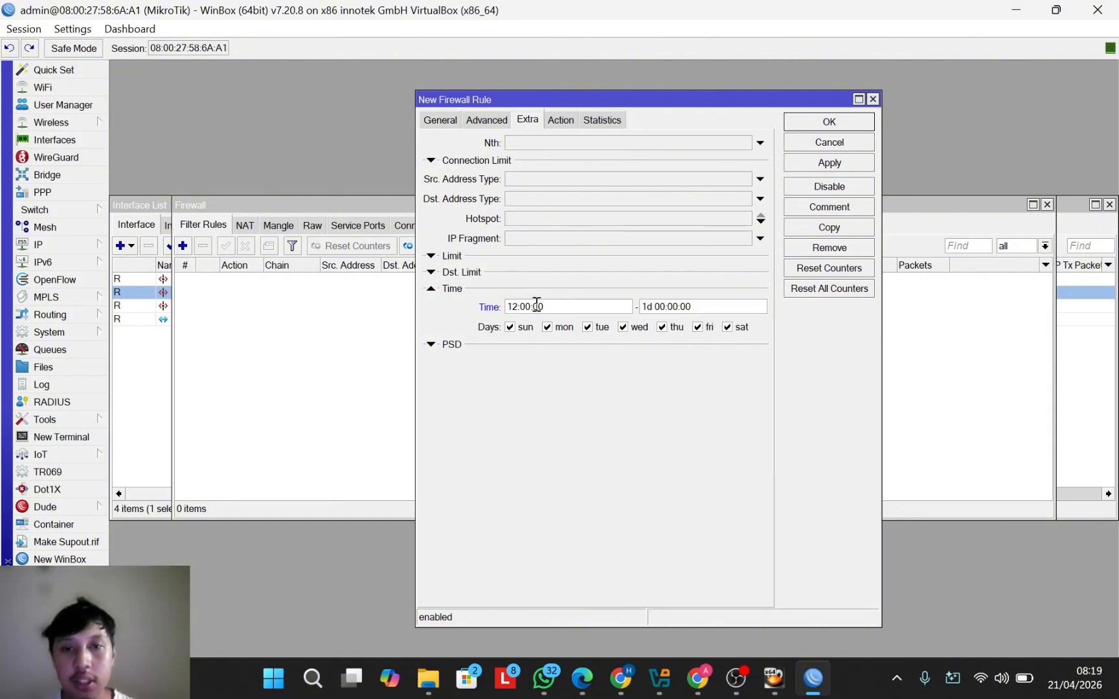
pyautogui.click(667, 304)
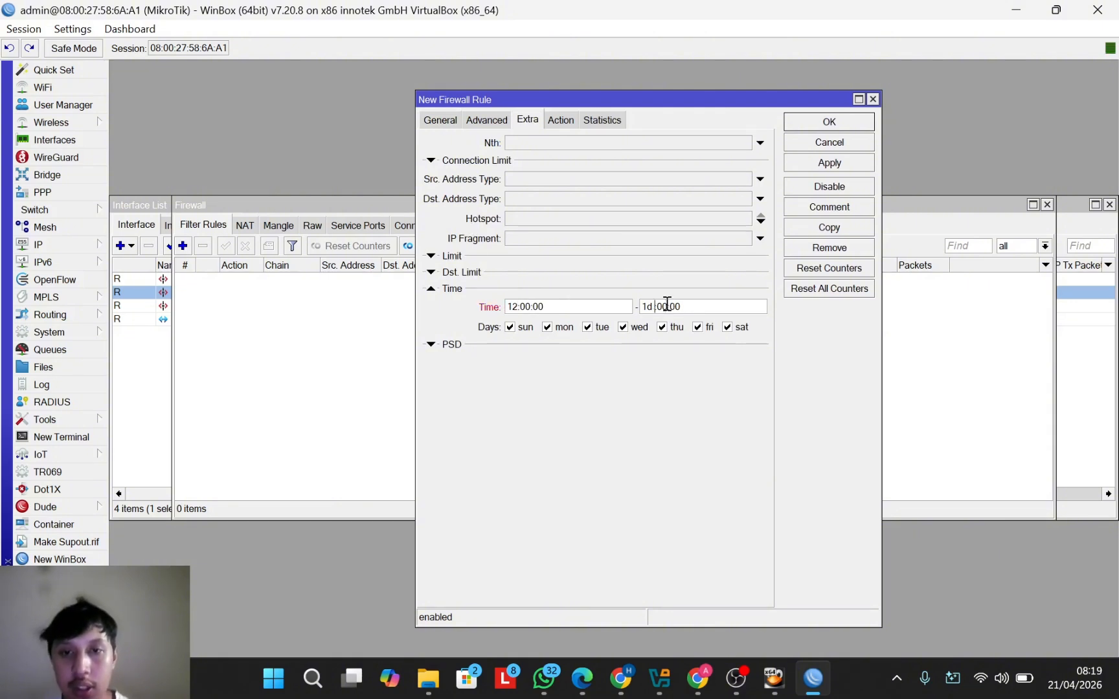
pyautogui.press('BackSpace')
pyautogui.press('BackSpace')
pyautogui.press('BackSpace')
pyautogui.press('BackSpace')
pyautogui.press('BackSpace')
pyautogui.write('12')
pyautogui.press('BackSpace')
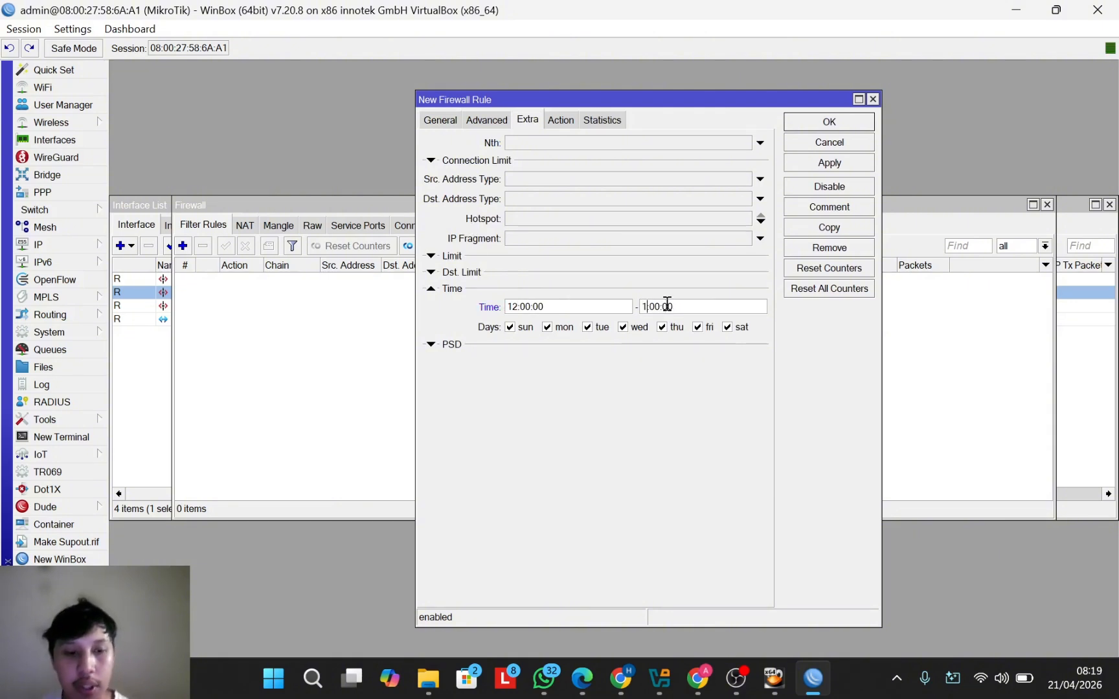
pyautogui.write('3')
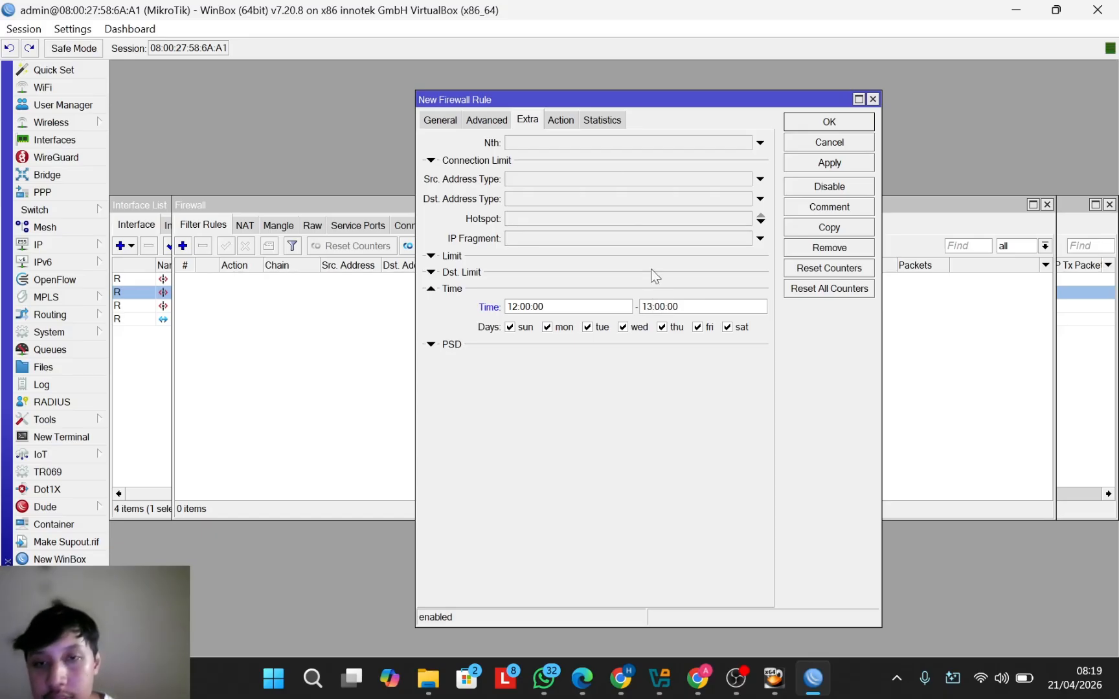
# Step: Set the rule's action to drop and save it
pyautogui.click(561, 120)
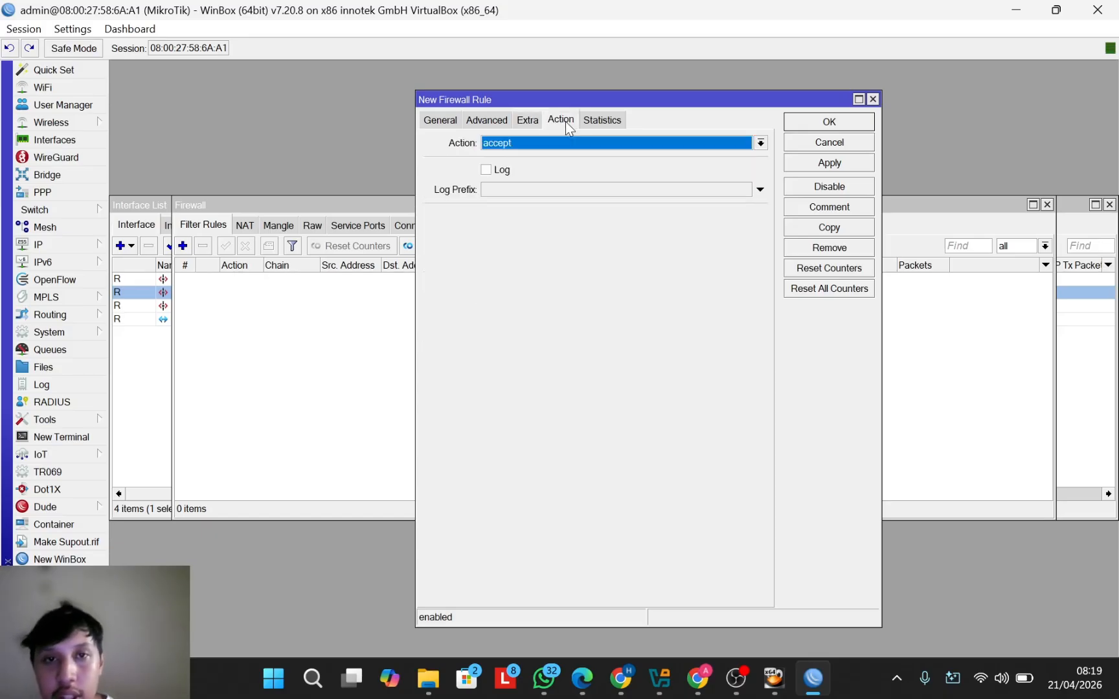
pyautogui.click(761, 143)
pyautogui.click(699, 193)
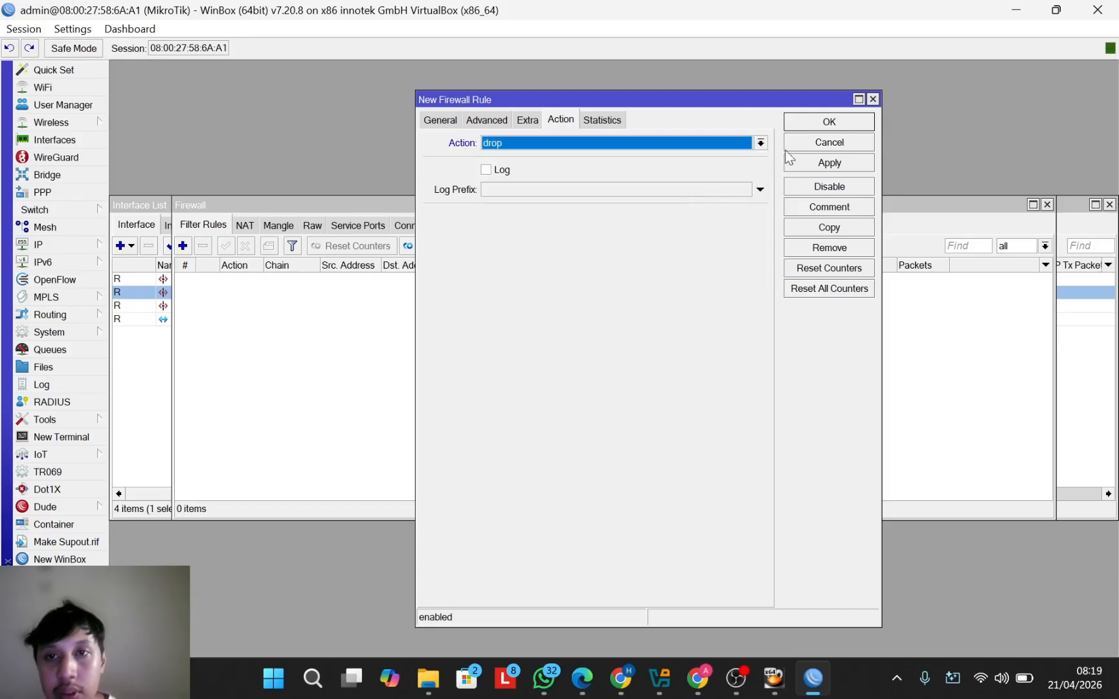
pyautogui.click(831, 121)
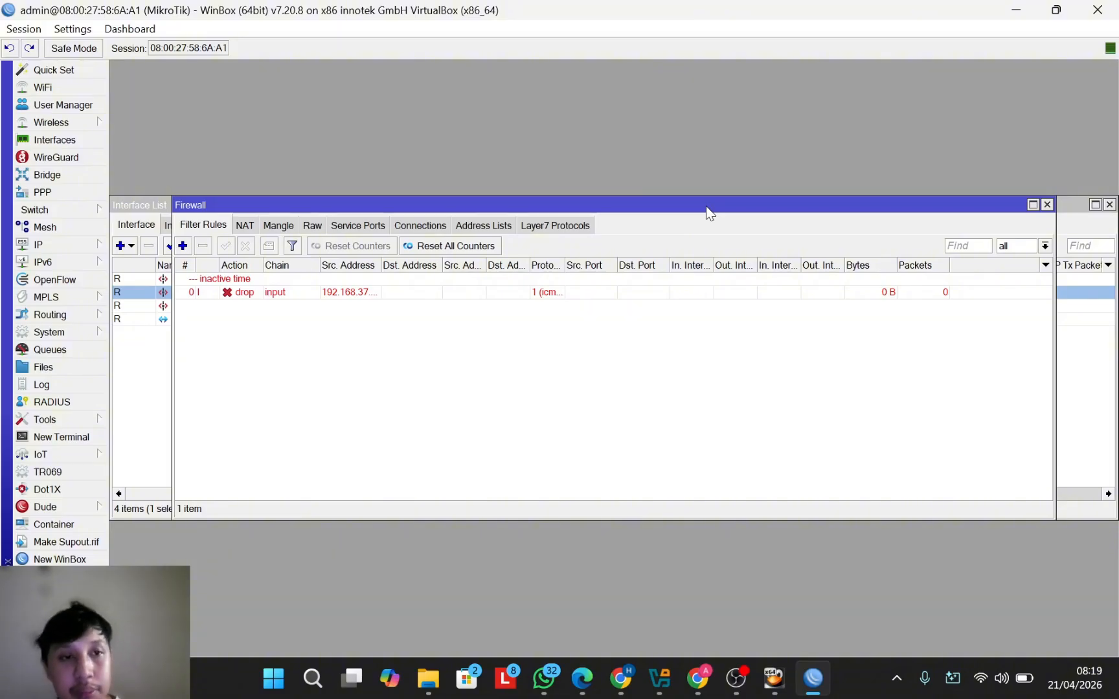
# Step: Add a forward-chain filter rule dropping tcp traffic to destination ports 21,23
pyautogui.click(183, 246)
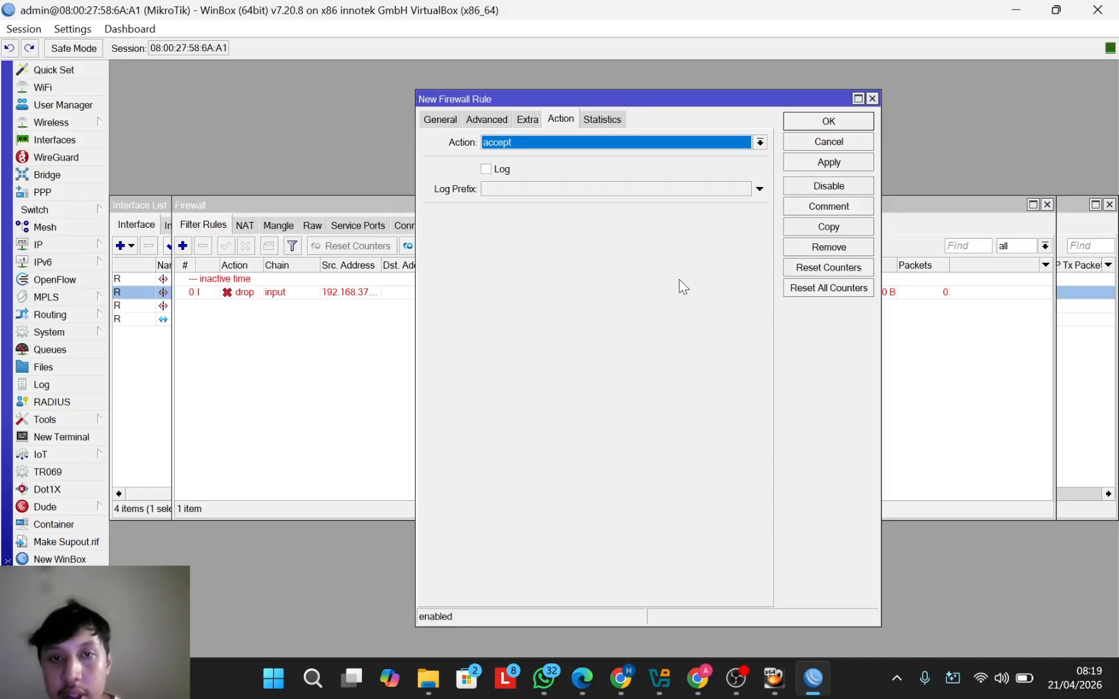
pyautogui.click(440, 119)
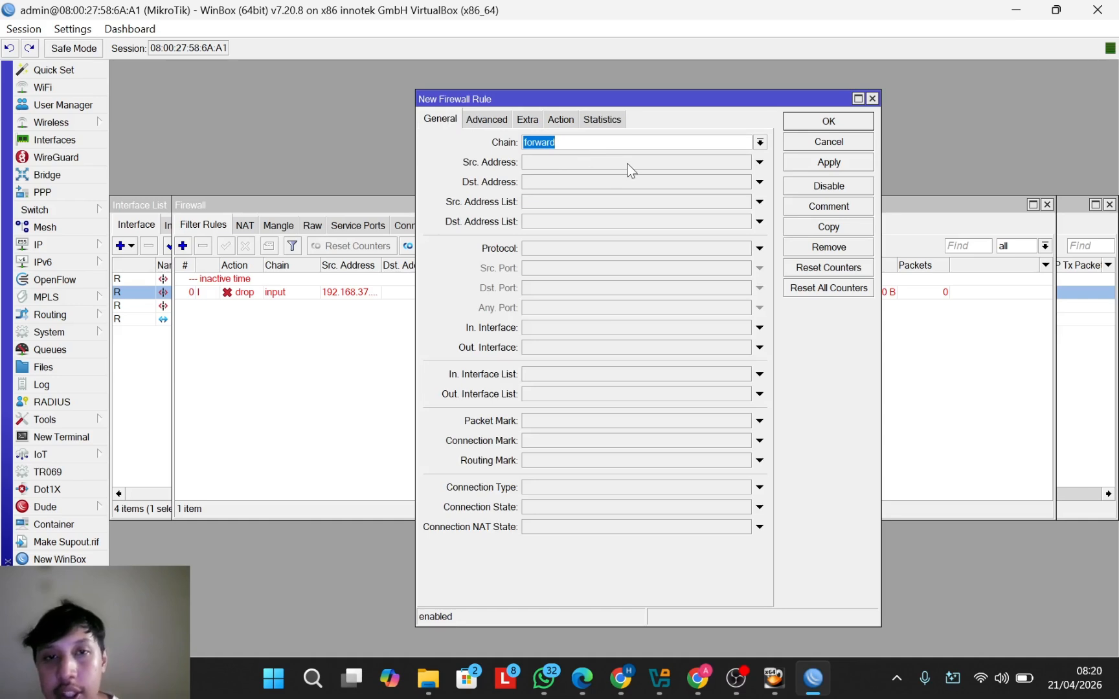
pyautogui.click(760, 248)
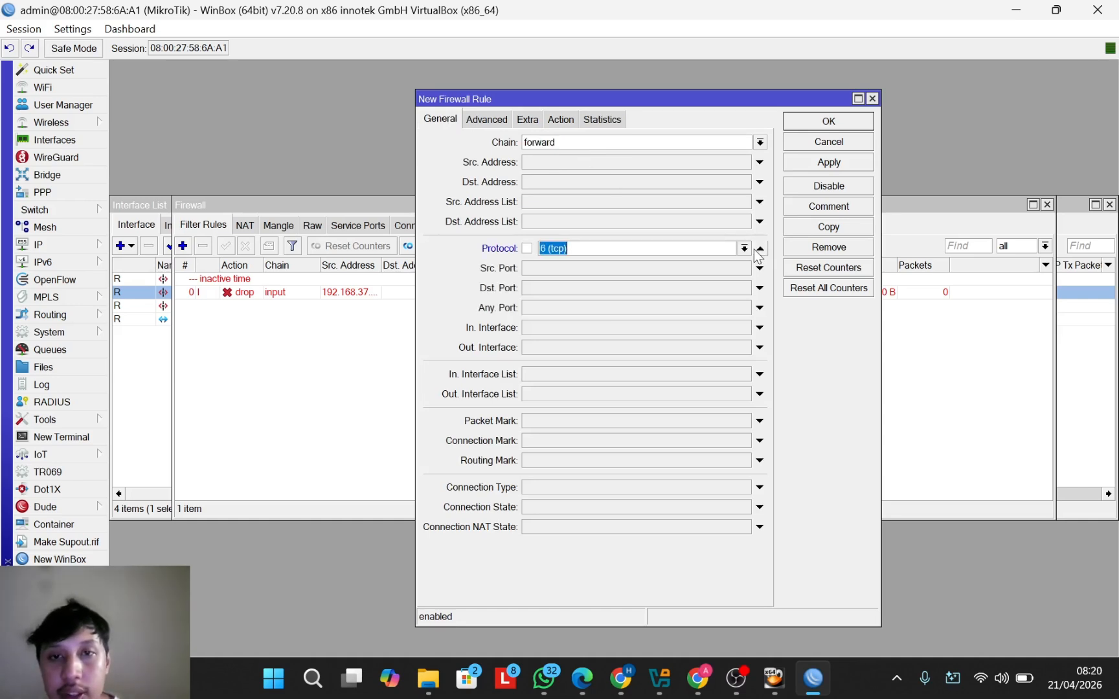
pyautogui.click(744, 249)
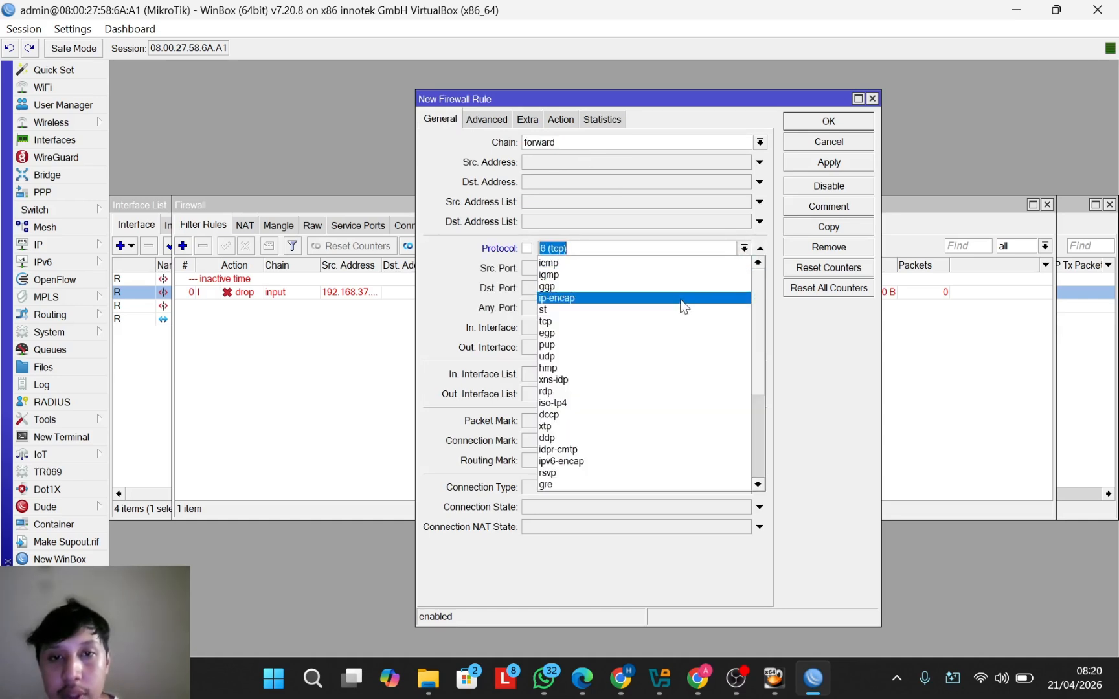
pyautogui.click(669, 318)
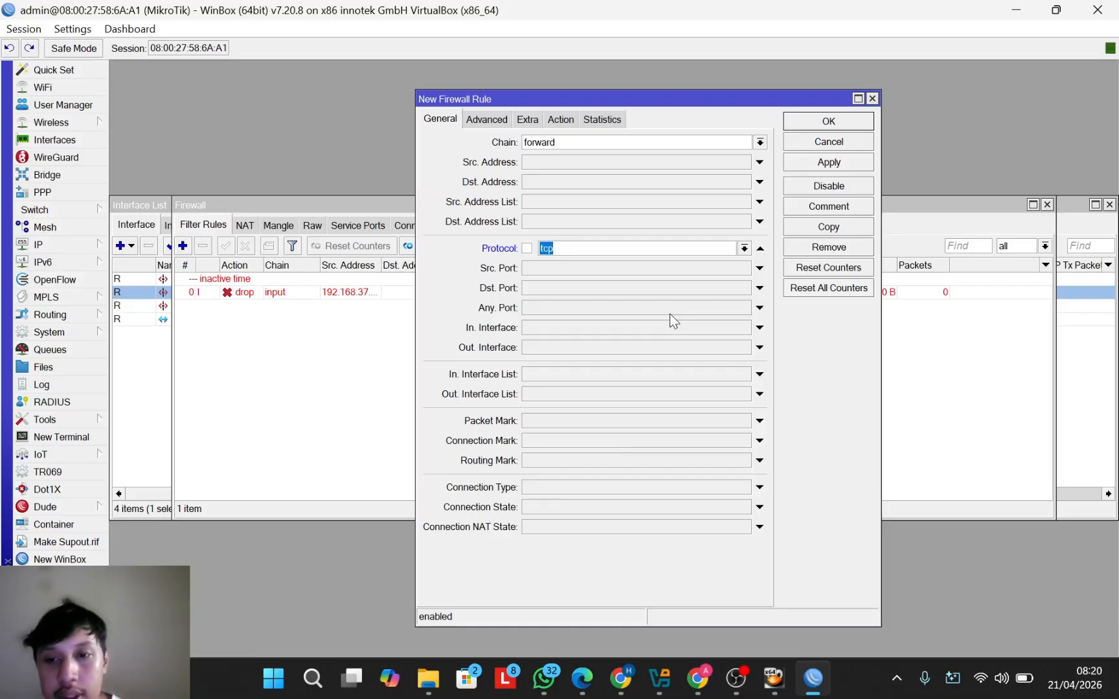
pyautogui.click(581, 288)
pyautogui.write('2')
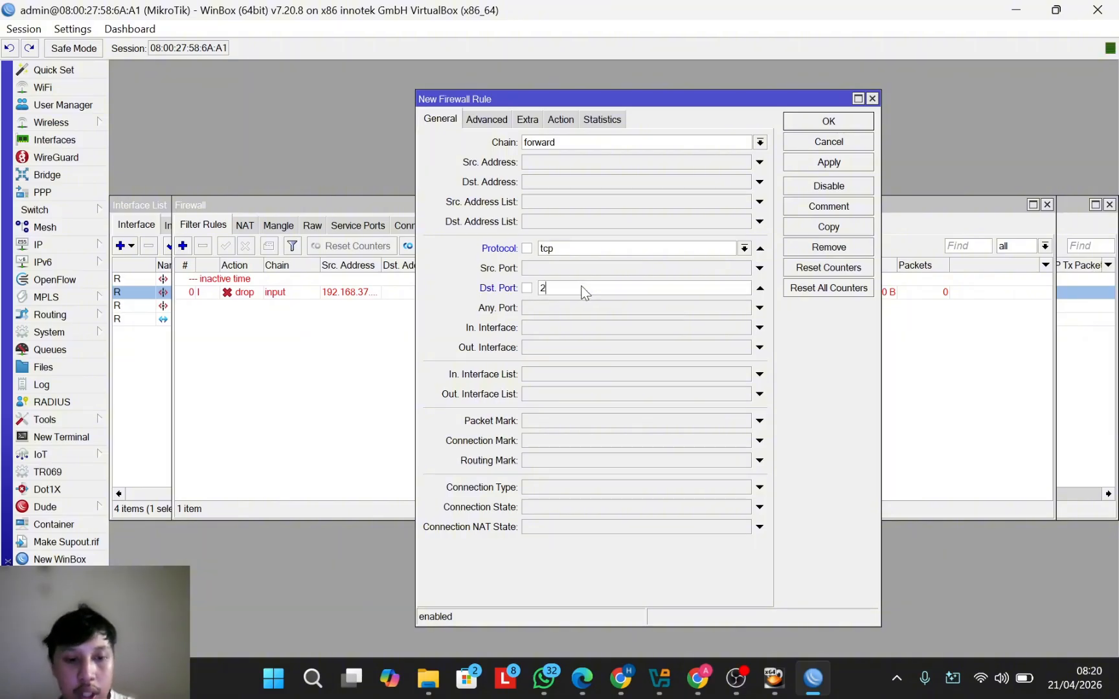
pyautogui.write('1,23')
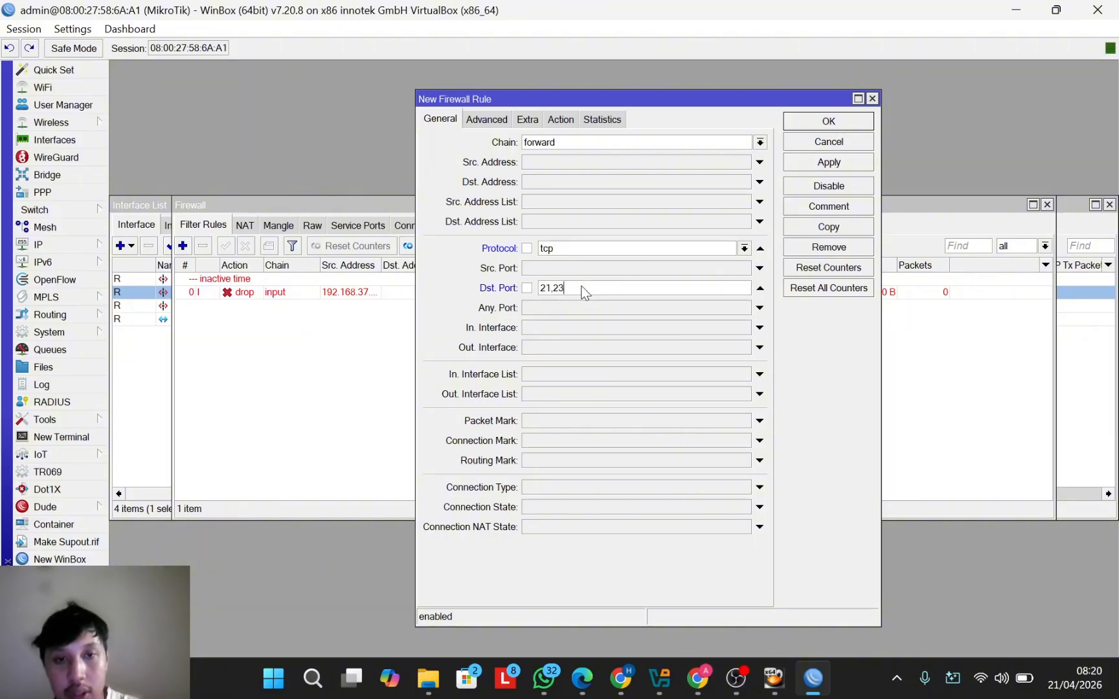
pyautogui.click(561, 120)
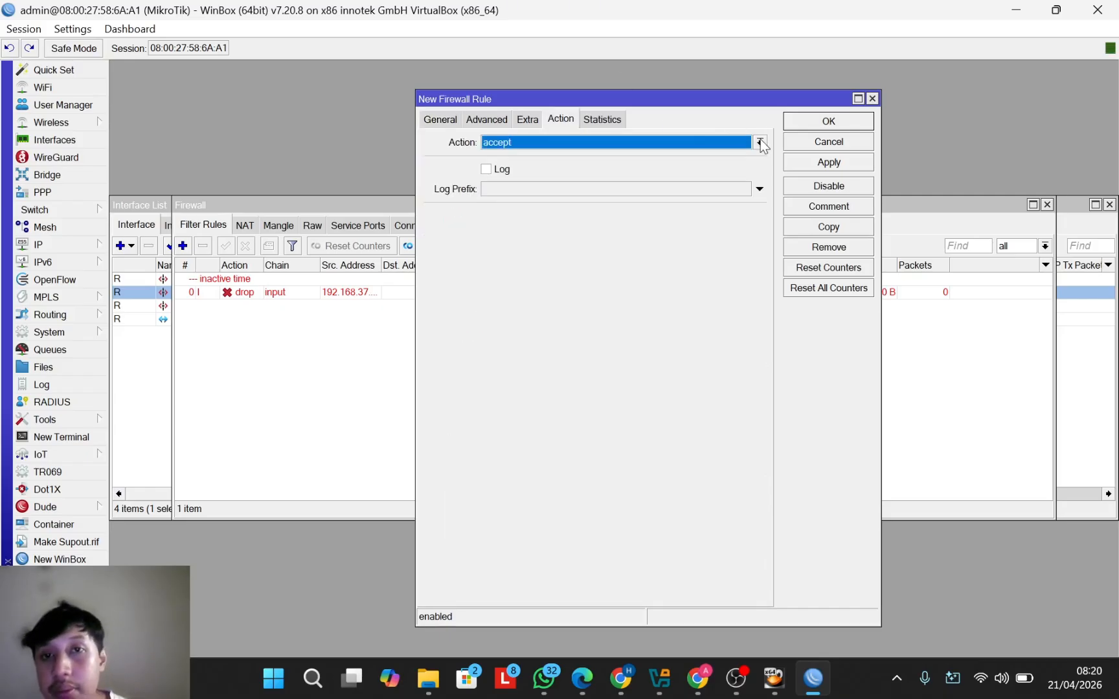
pyautogui.click(760, 142)
pyautogui.click(664, 193)
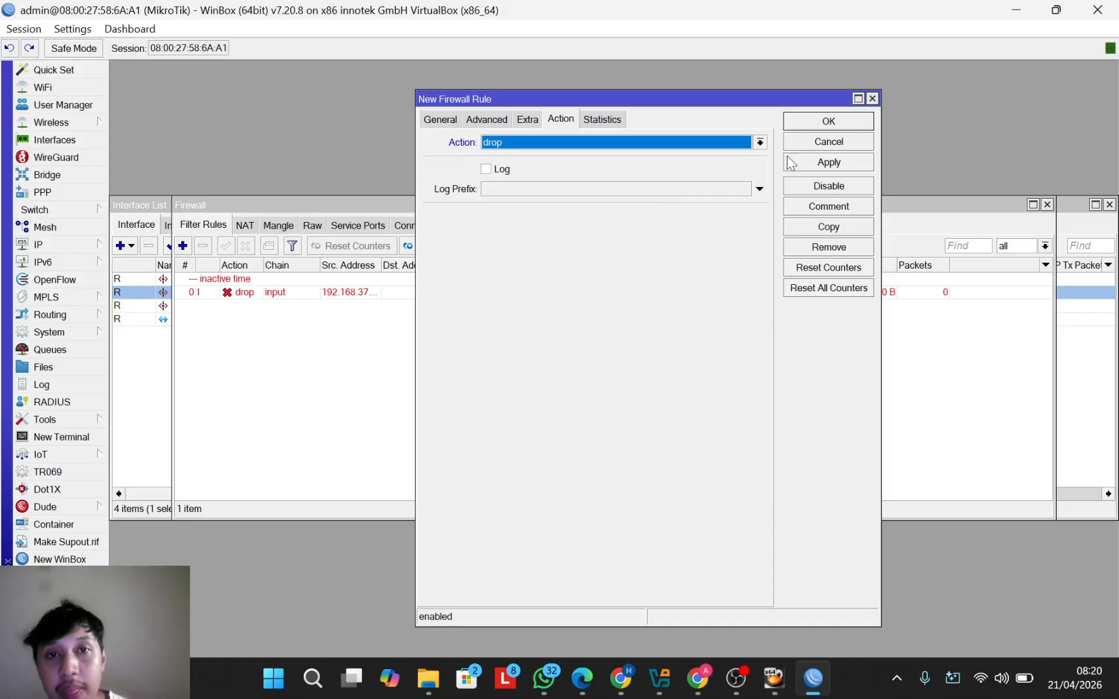
pyautogui.click(851, 119)
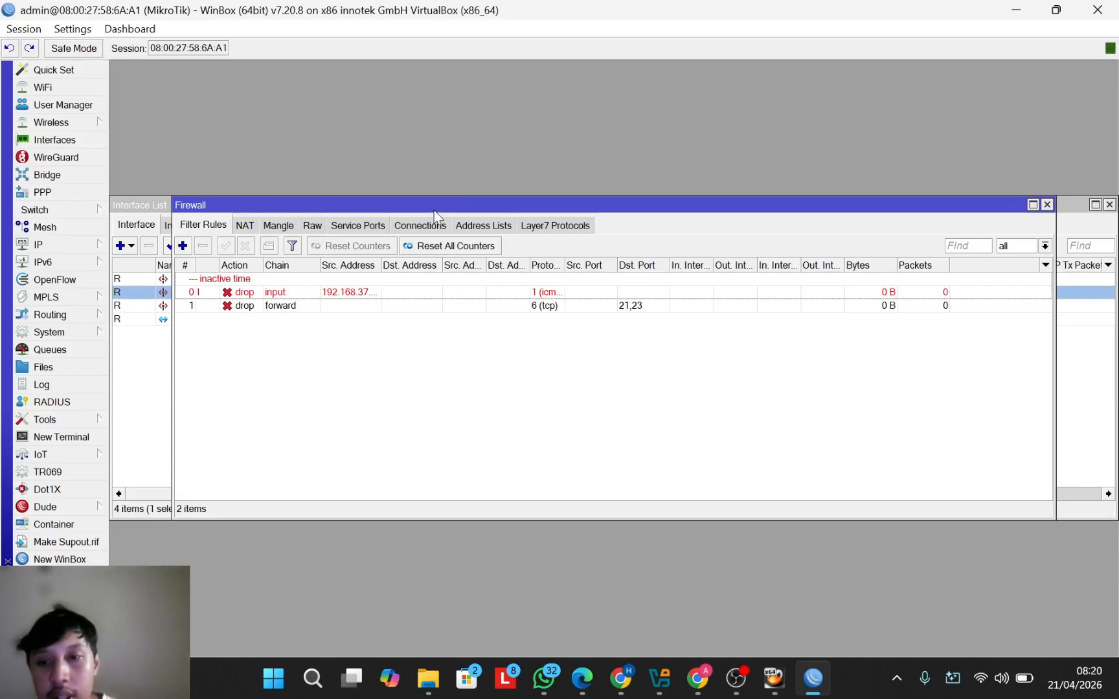
# Step: Create Layer7 protocol 'blokir' with regexp ^.+(facebook|youtube|fbcdn|ytimg).*$, then return to Filter Rules
pyautogui.click(535, 226)
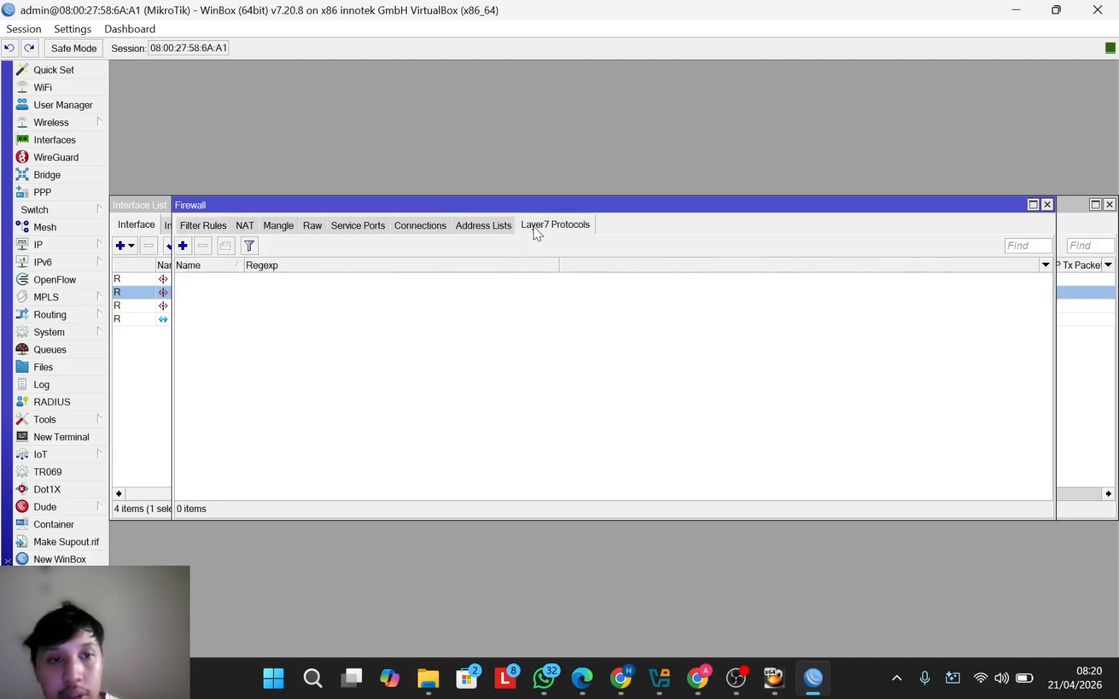
pyautogui.click(183, 245)
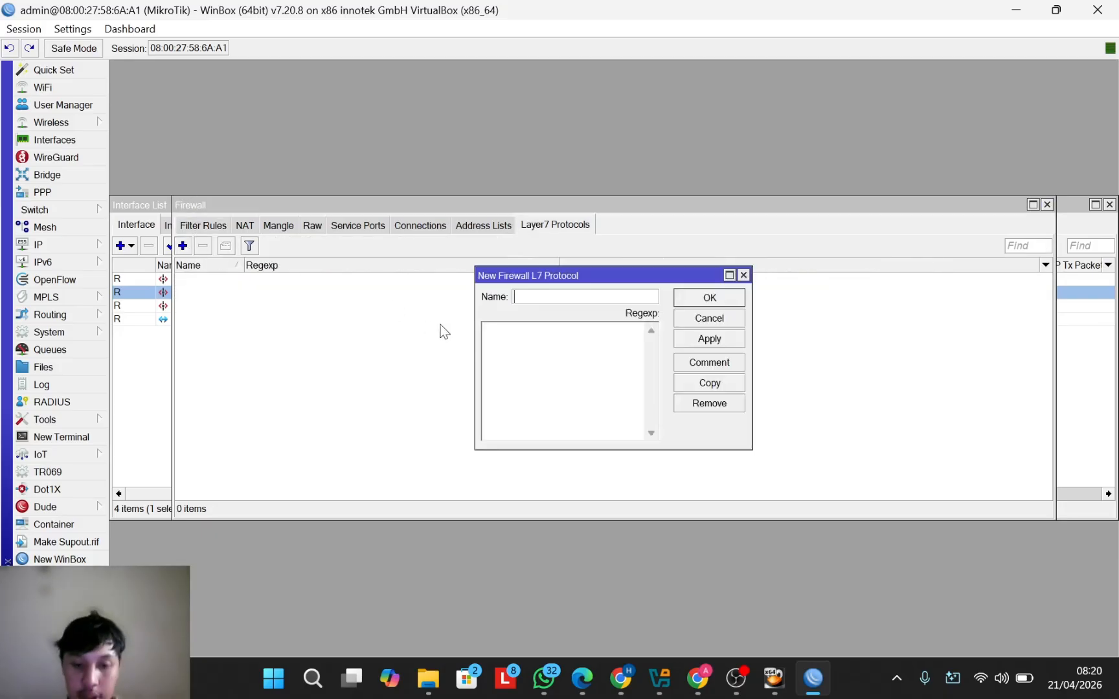
pyautogui.write('bloki')
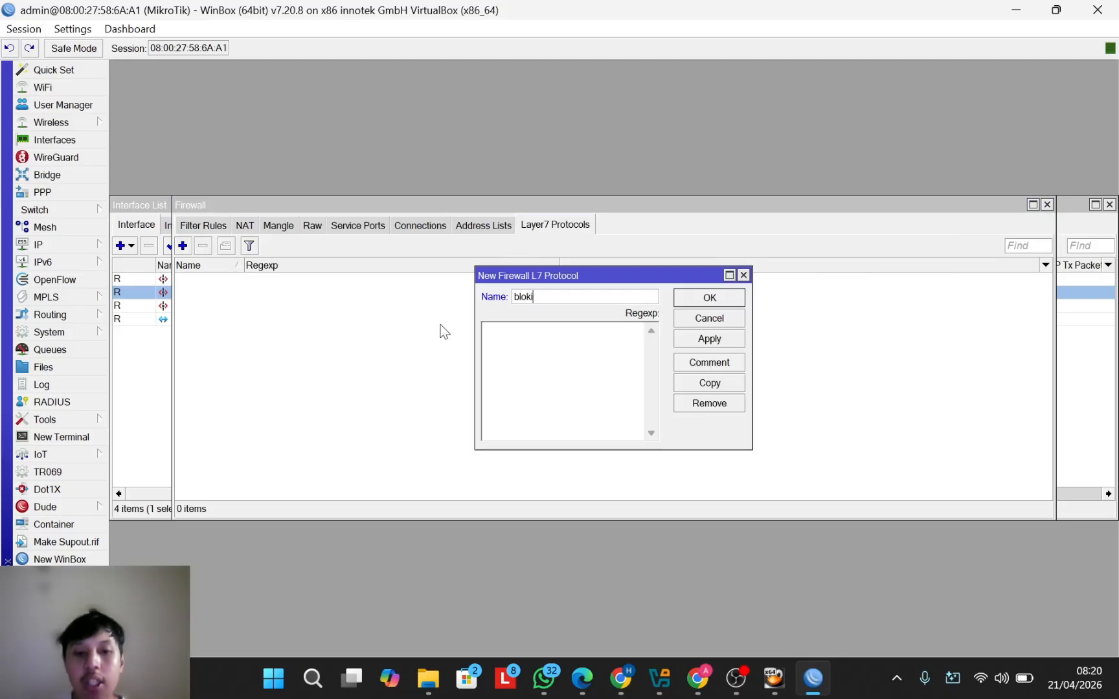
pyautogui.write('r_')
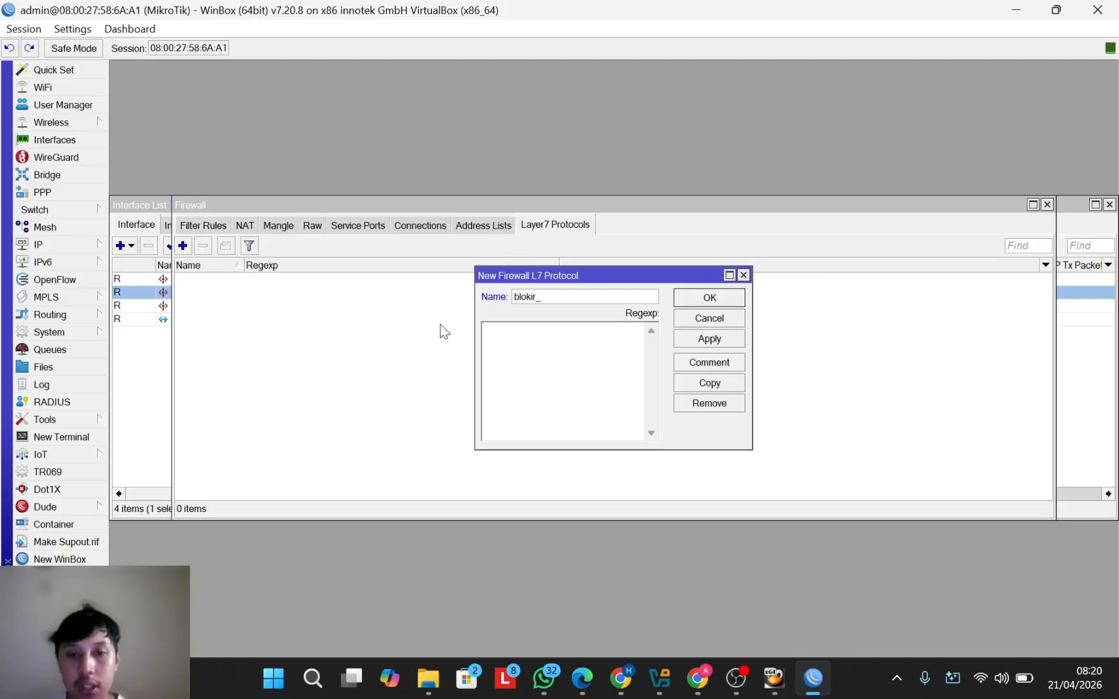
pyautogui.press('BackSpace')
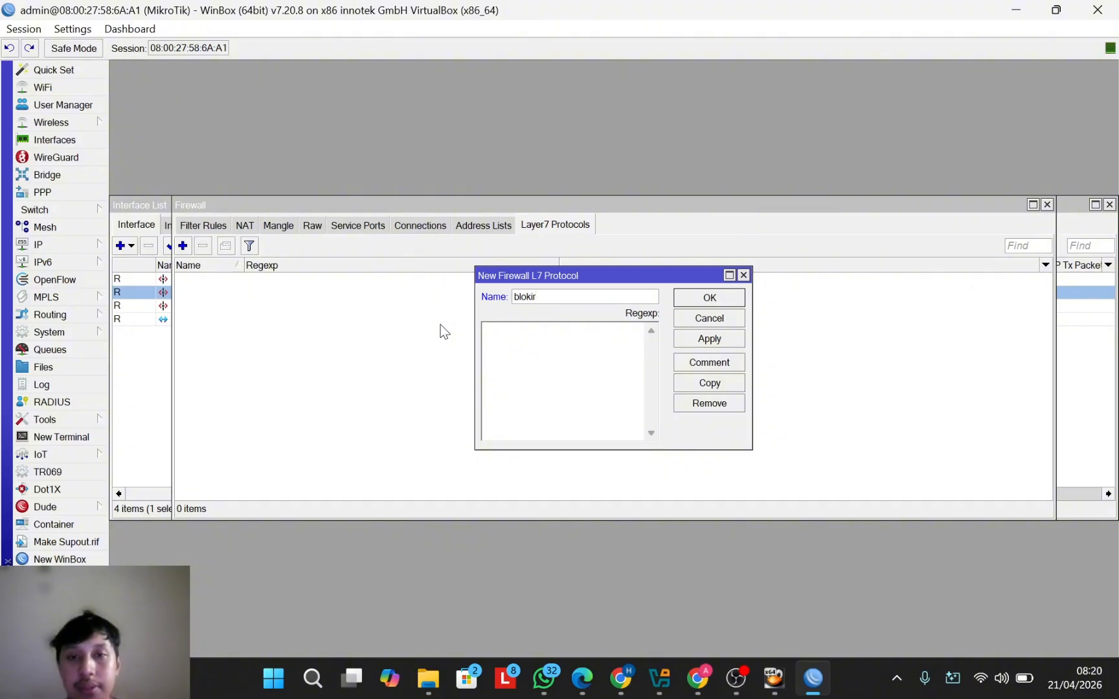
pyautogui.click(577, 363)
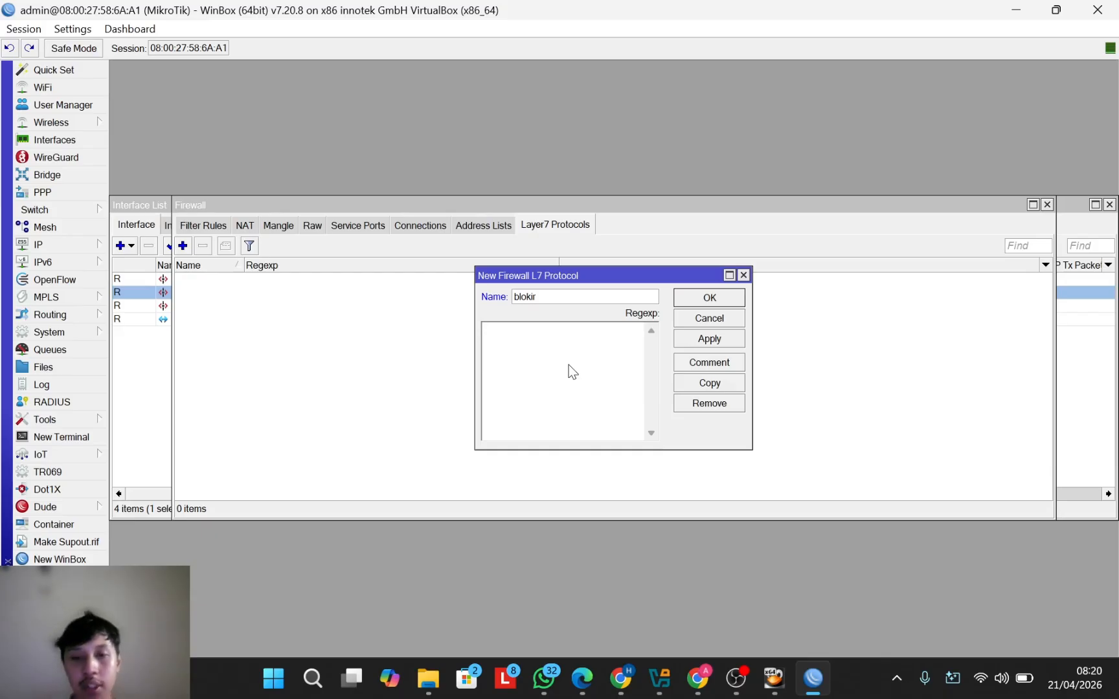
pyautogui.write('^')
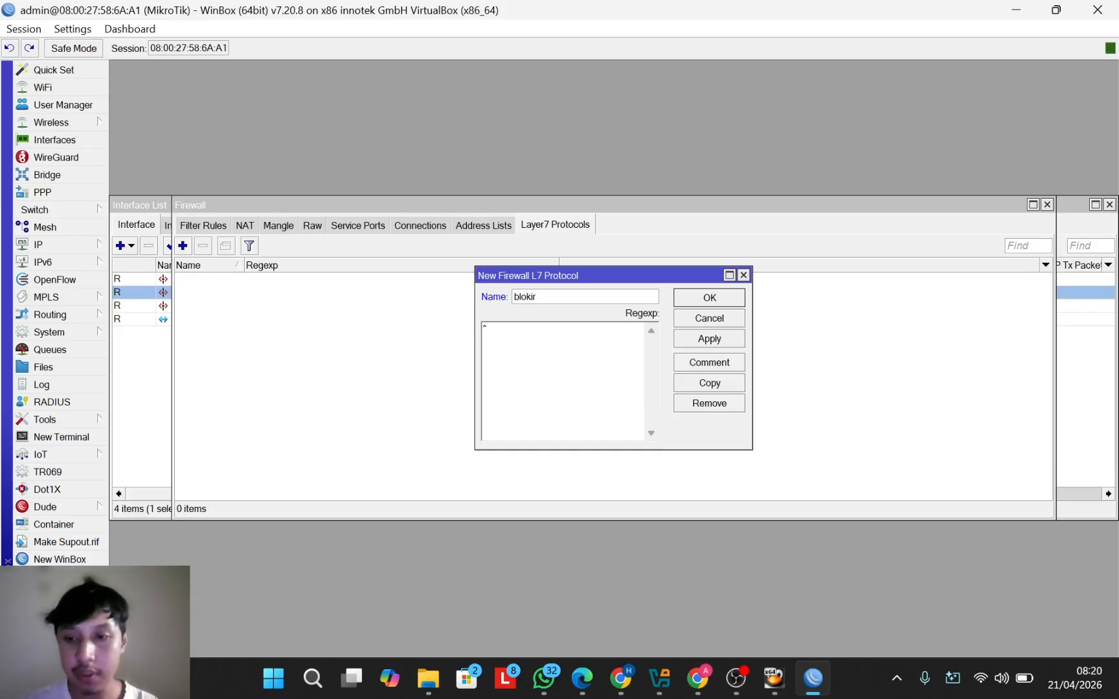
pyautogui.write('.')
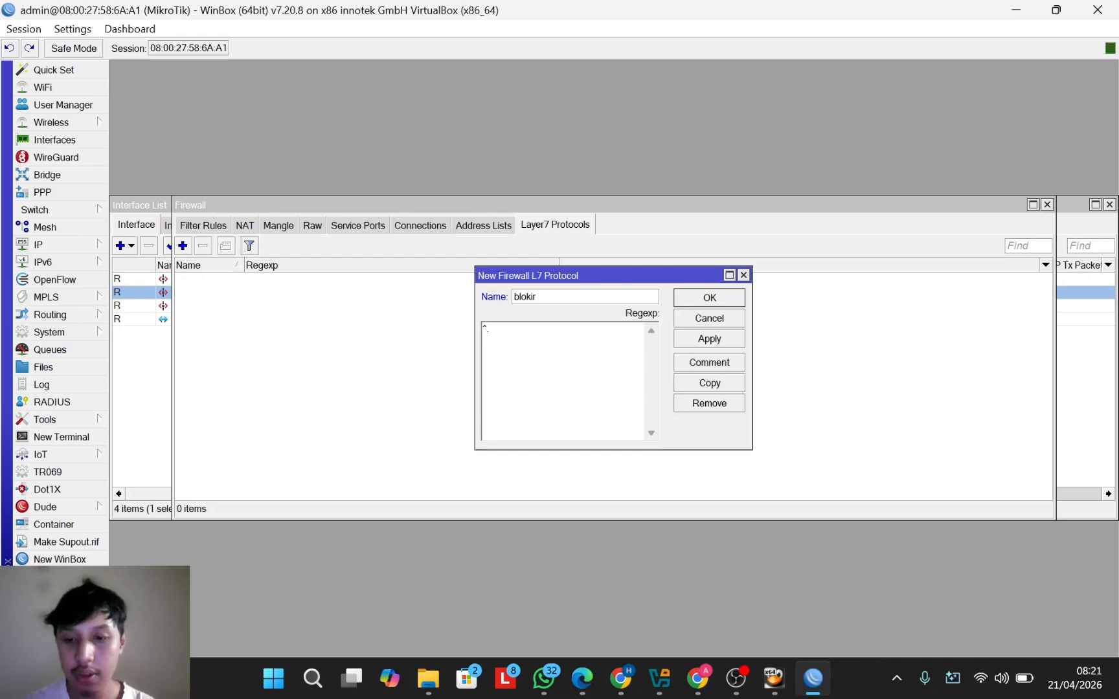
pyautogui.write('+')
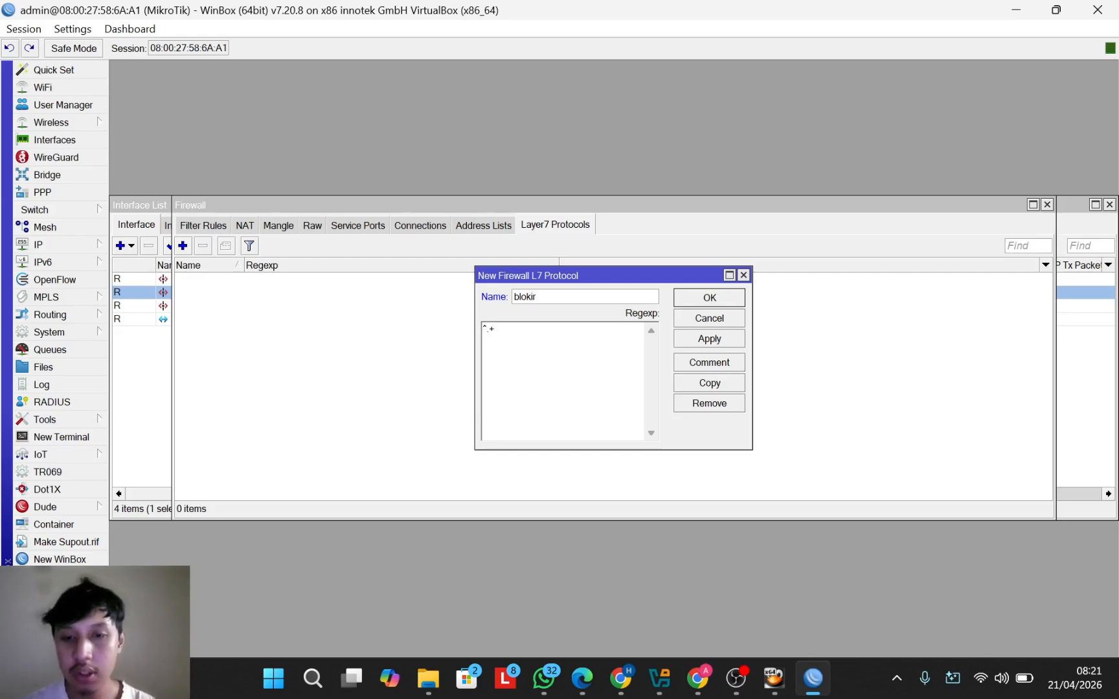
pyautogui.write('(')
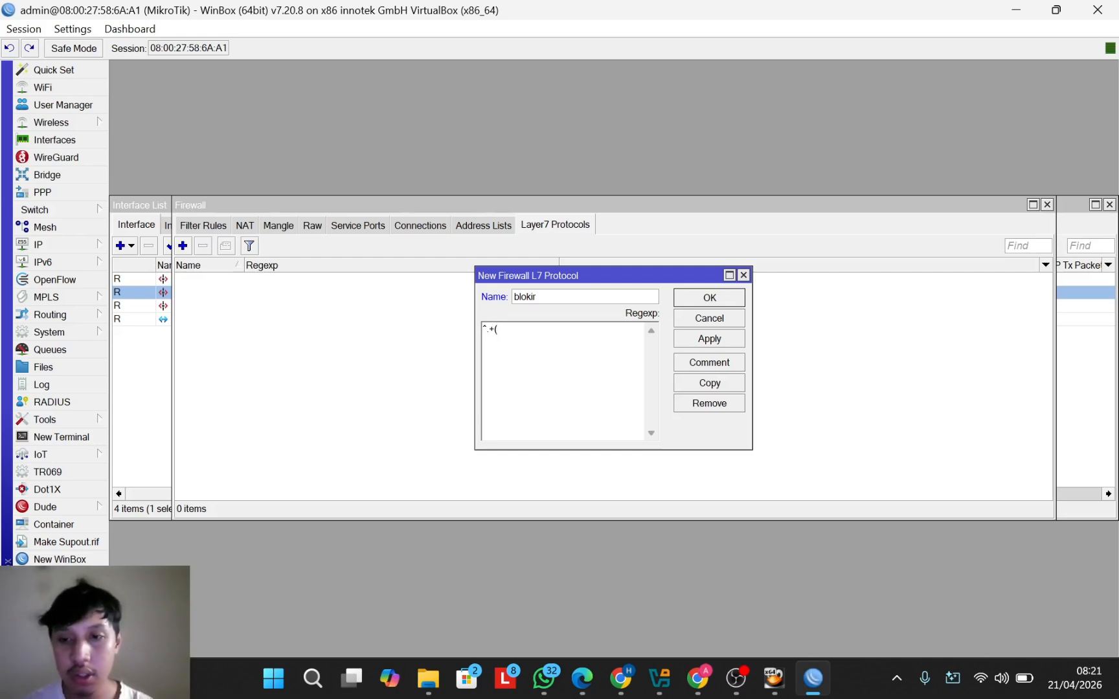
pyautogui.write('f')
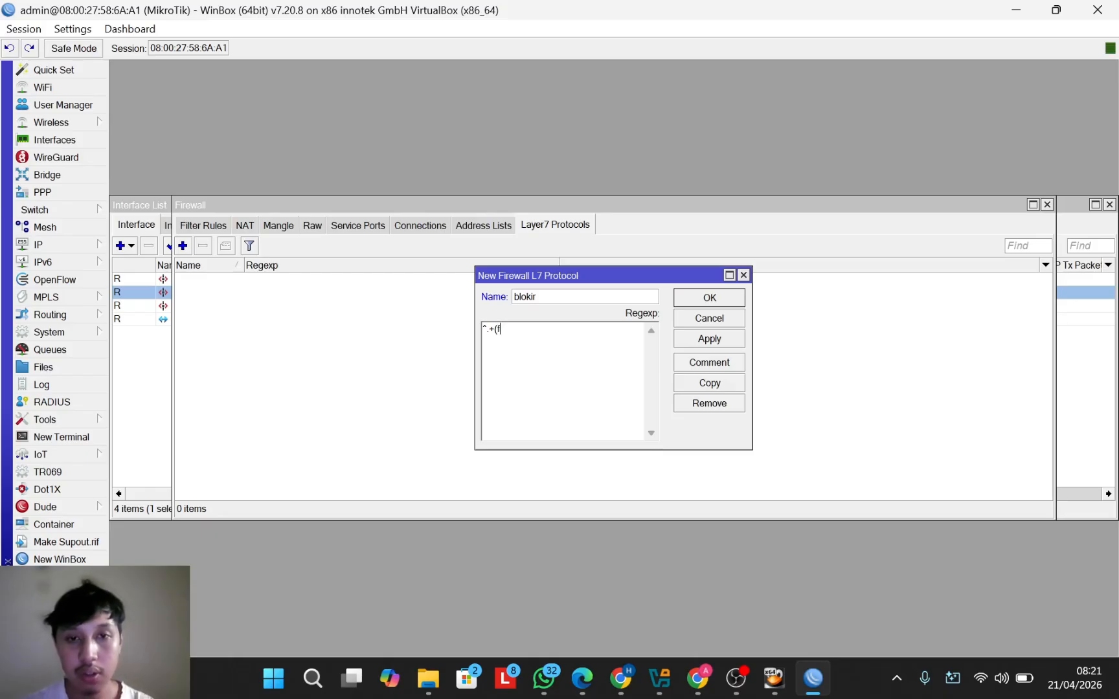
pyautogui.write('ace')
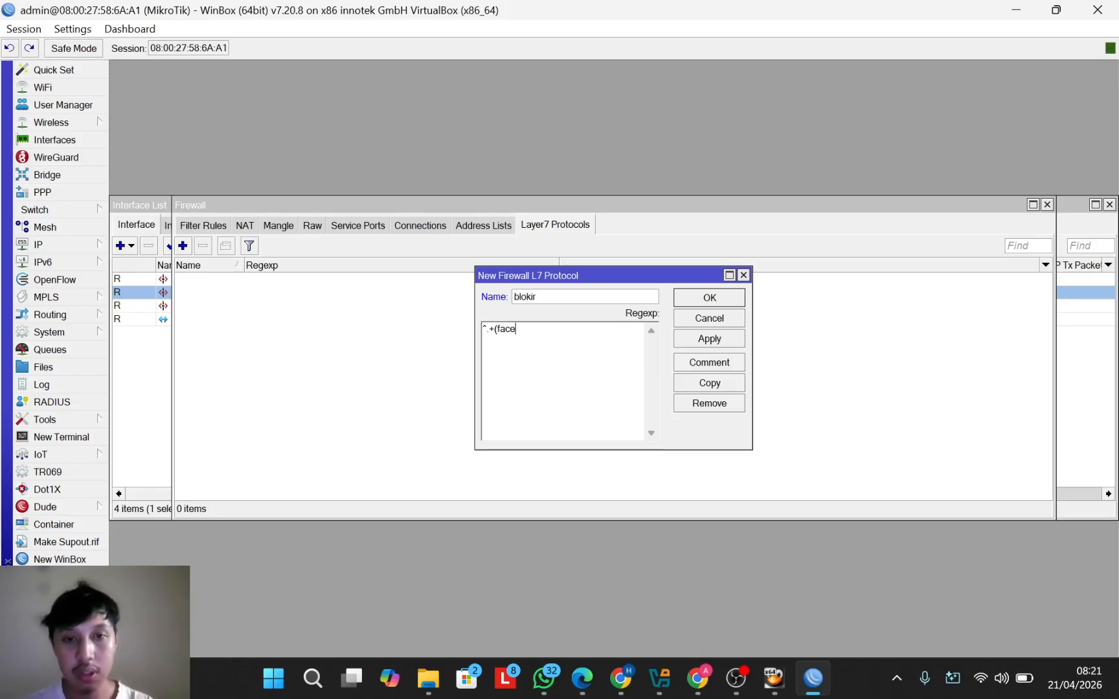
pyautogui.write('boo')
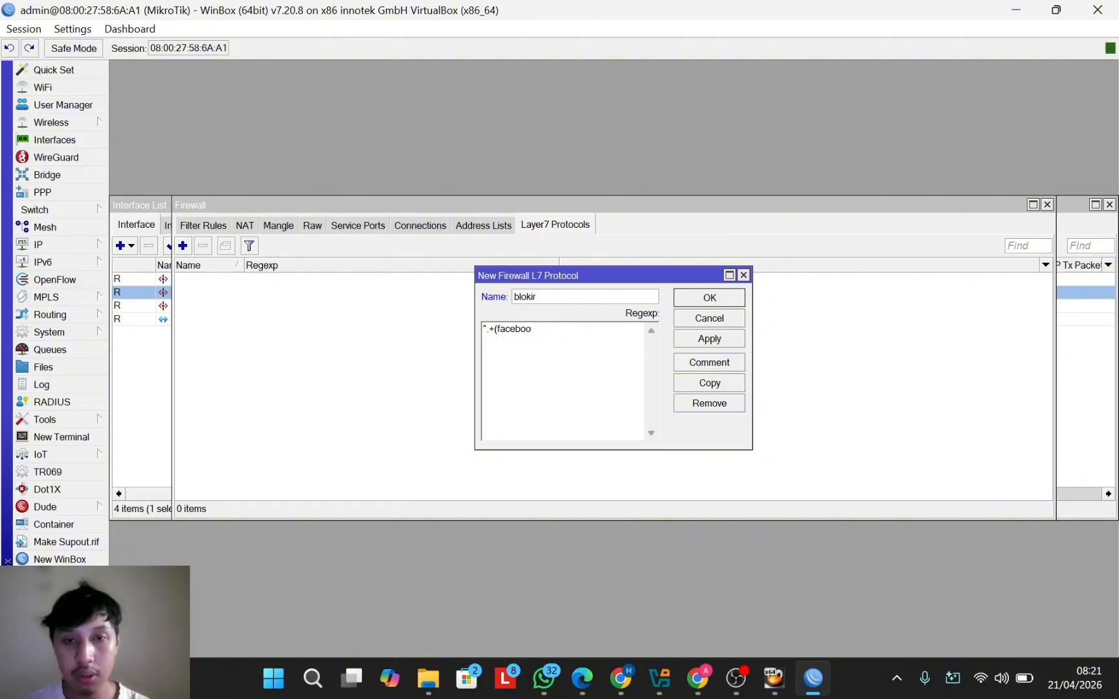
pyautogui.write('k|youtube|fbcdn|ytimg).*$')
pyautogui.press('BackSpace')
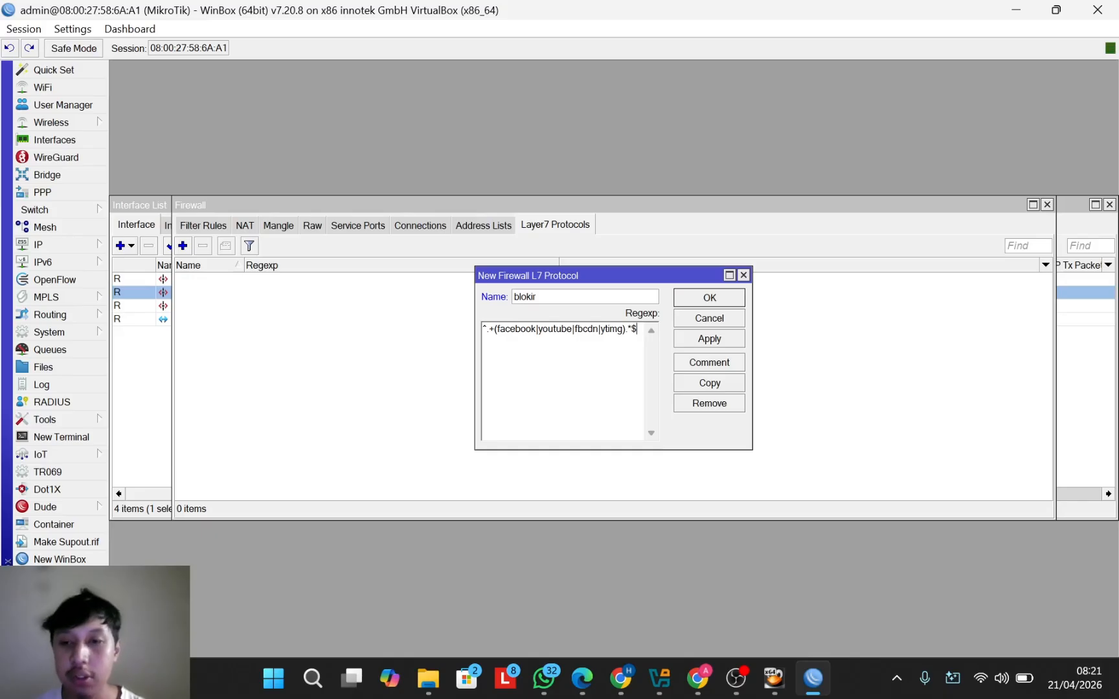
pyautogui.click(719, 297)
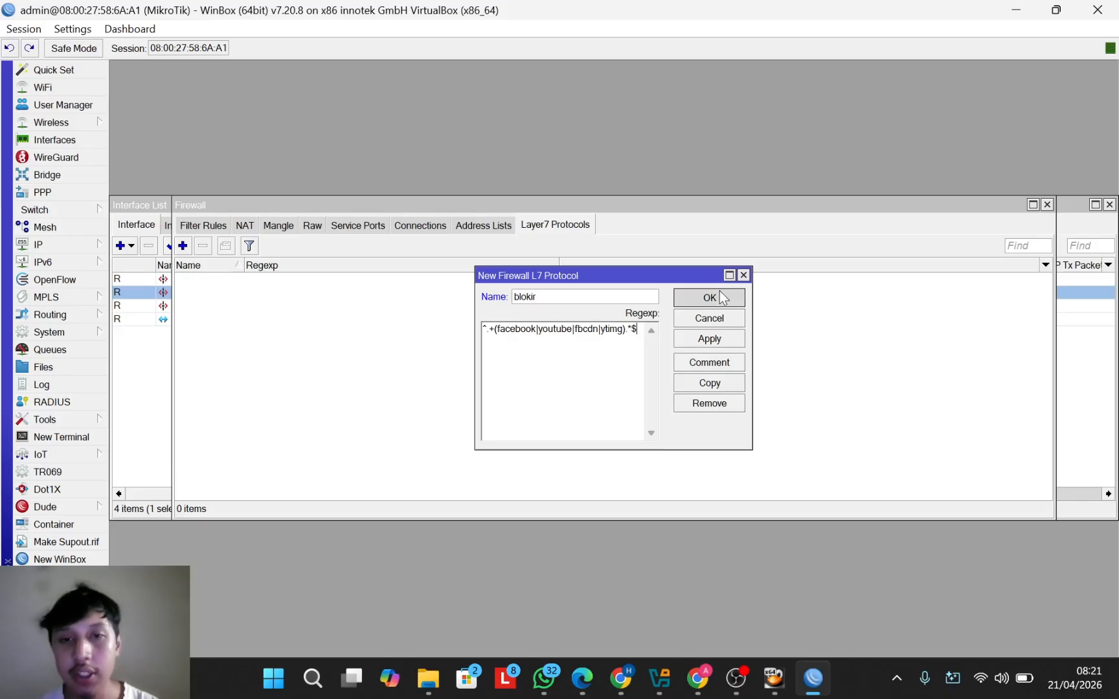
pyautogui.click(200, 228)
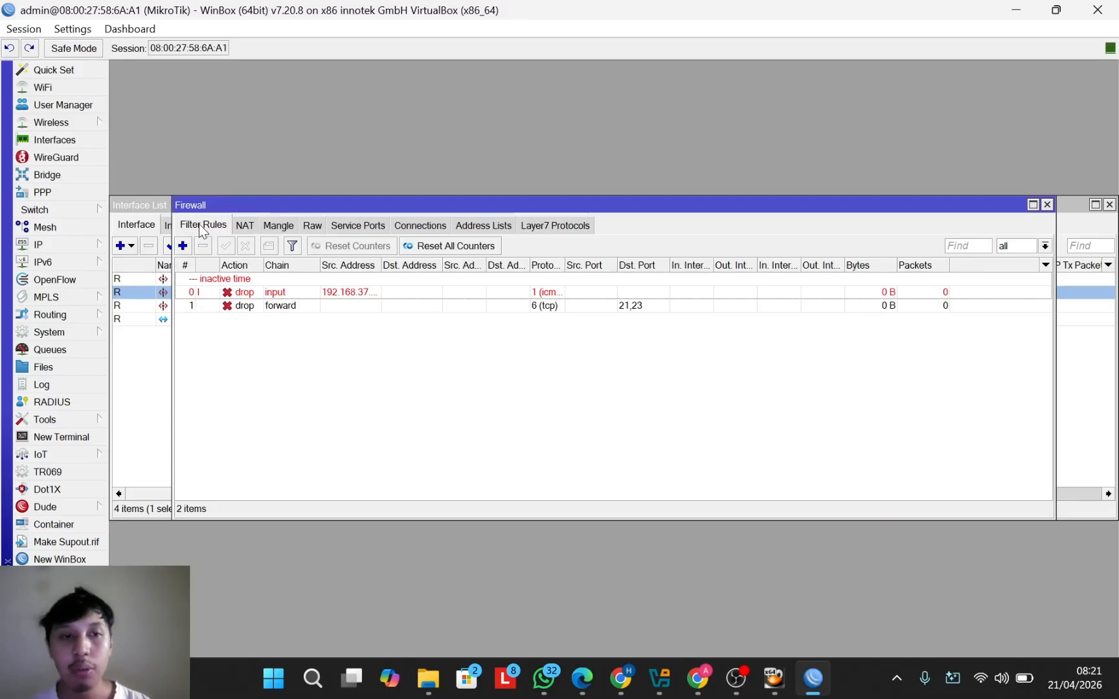
# Step: Start a new filter rule with source address 192.168.37.0/24
pyautogui.click(183, 247)
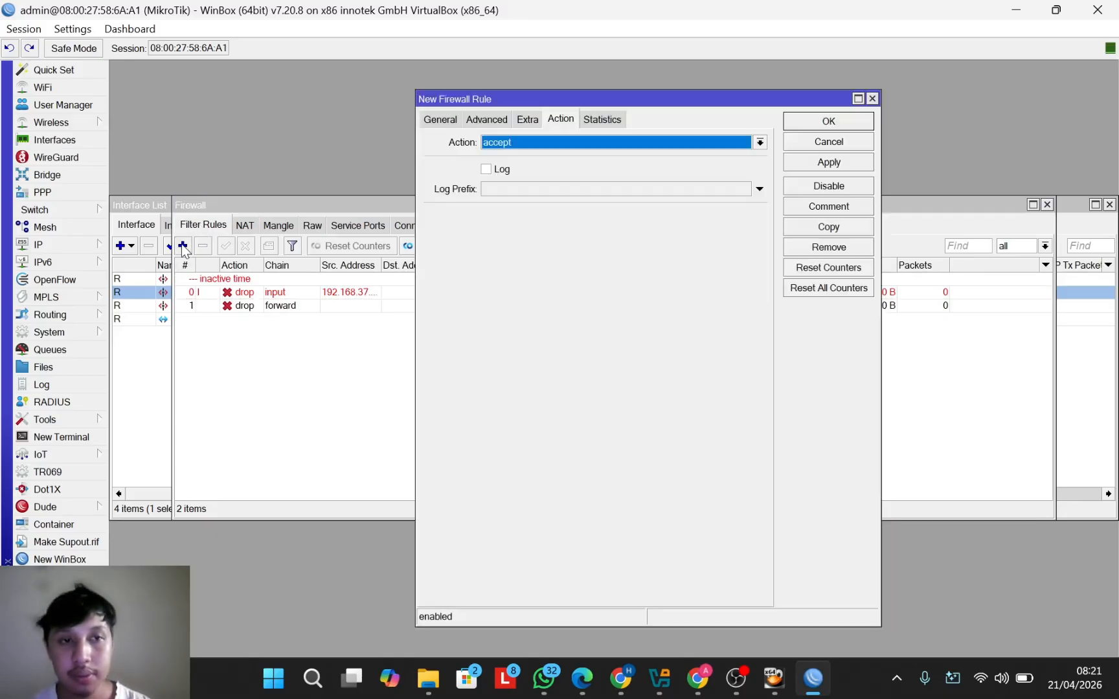
pyautogui.click(443, 123)
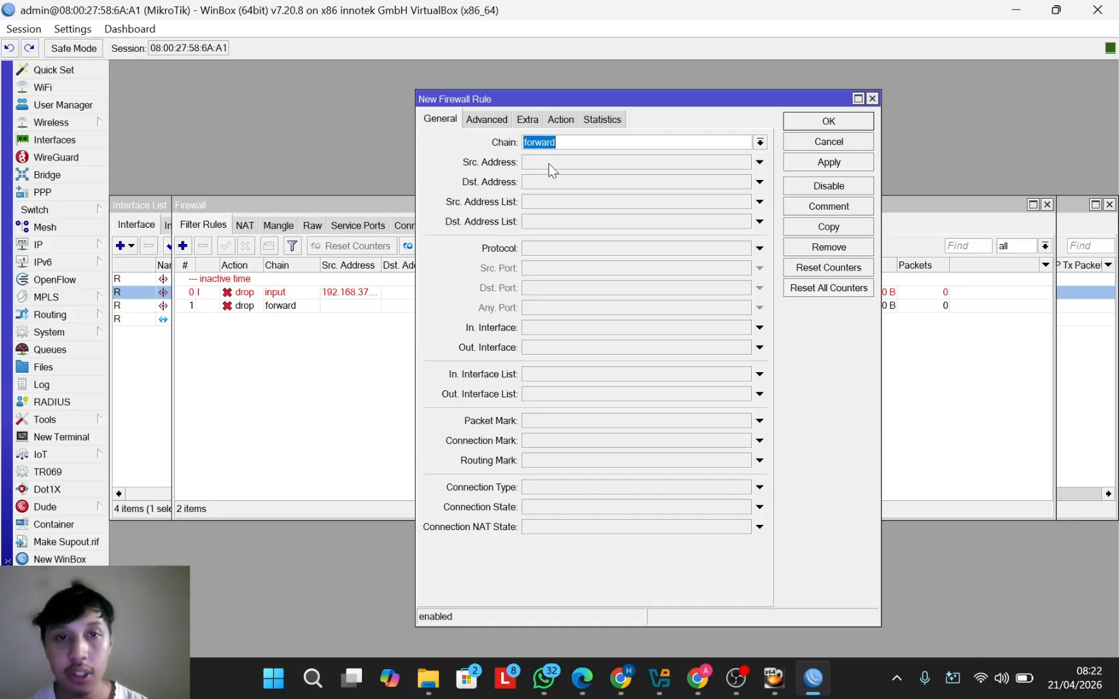
pyautogui.click(550, 164)
pyautogui.write('192')
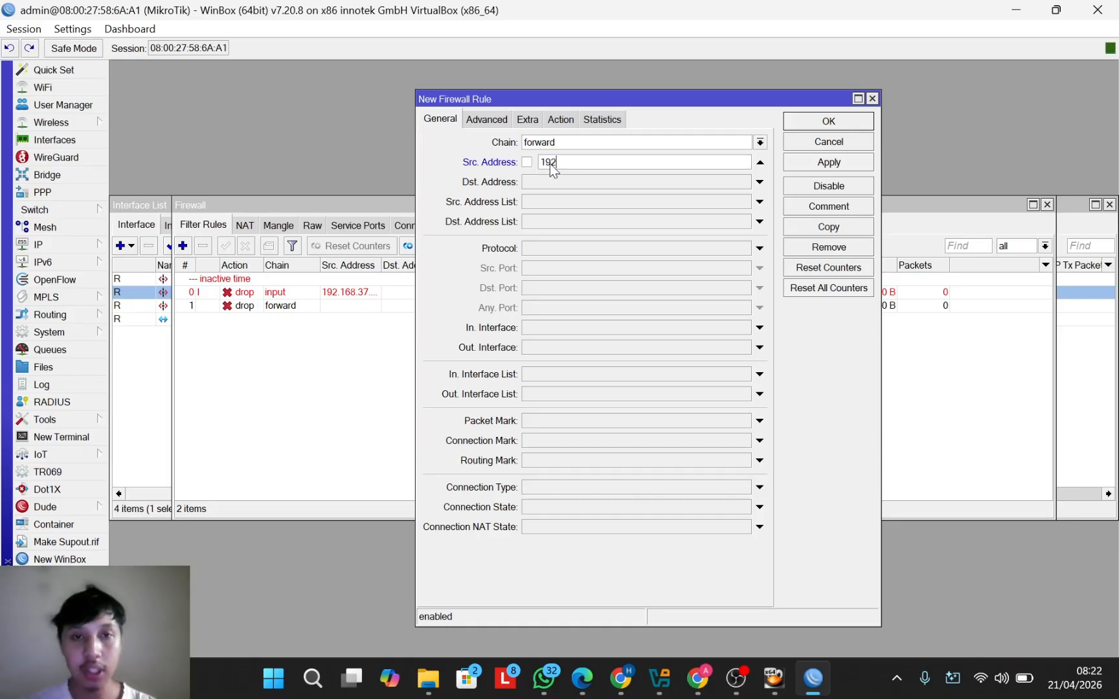
pyautogui.write('.16')
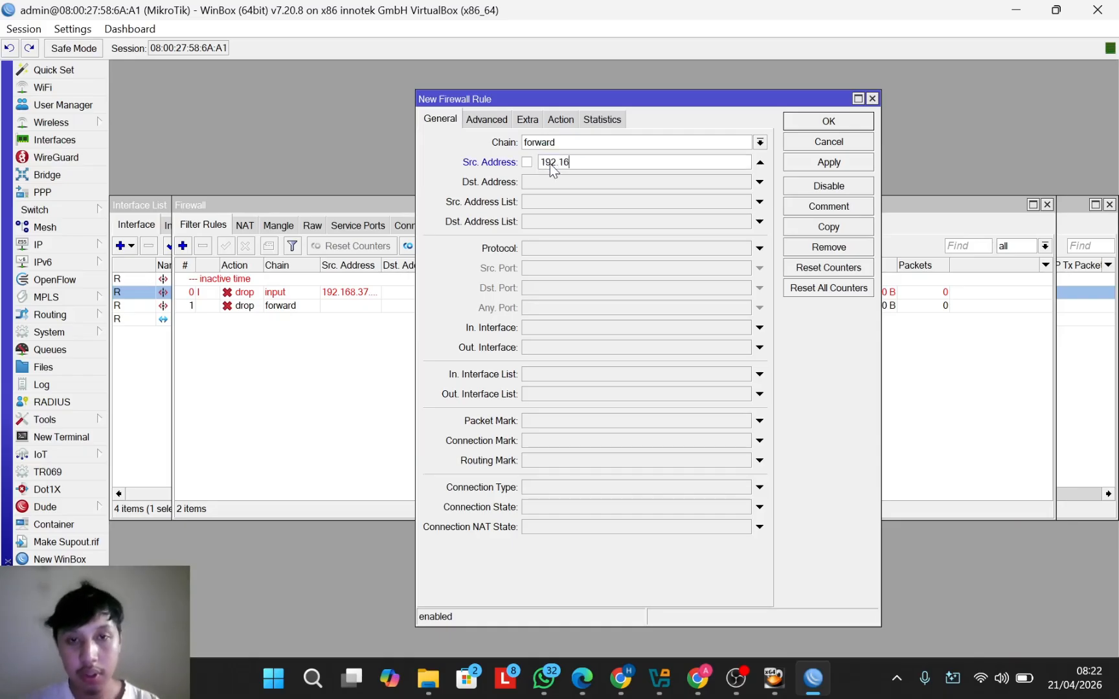
pyautogui.write('8.')
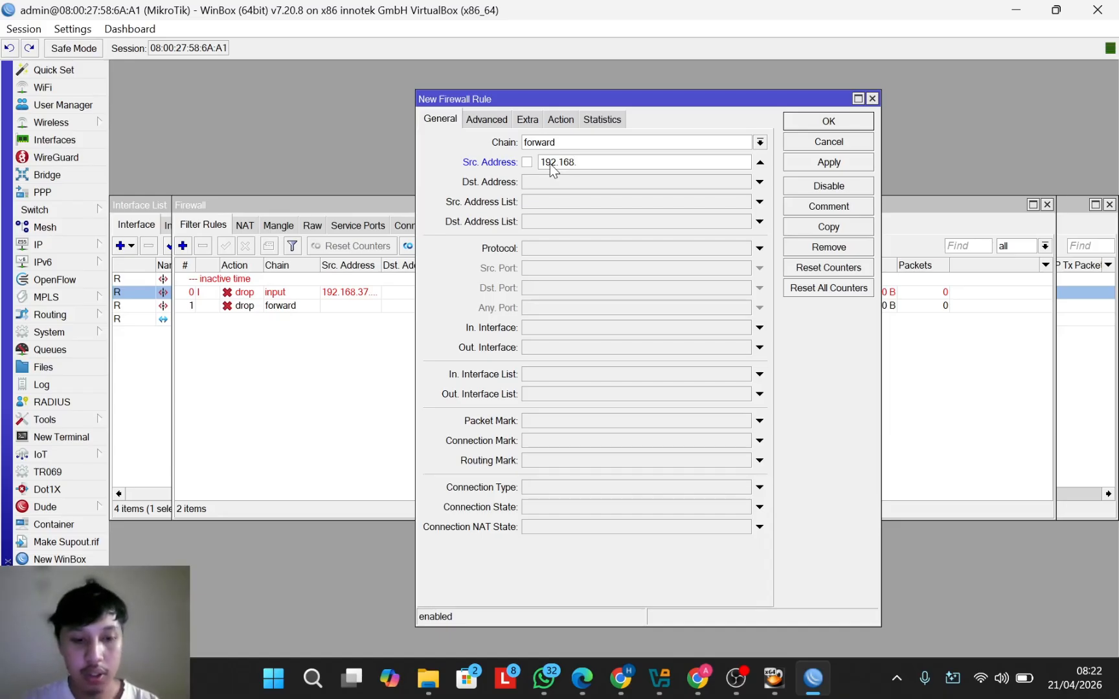
pyautogui.write('37.0')
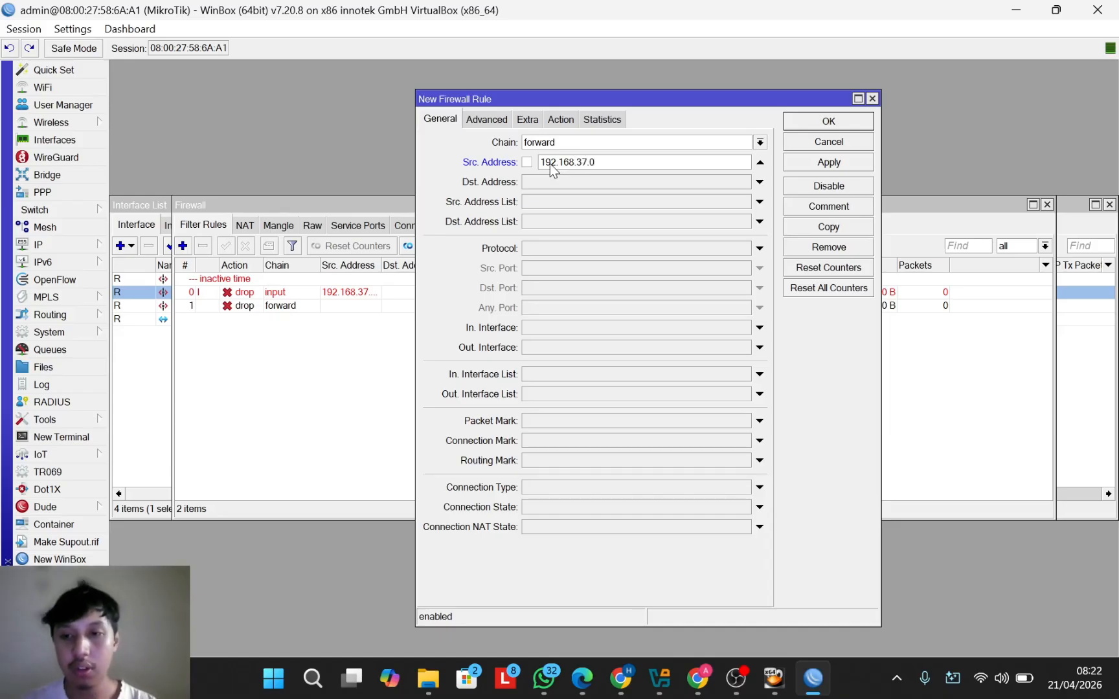
pyautogui.write('/24')
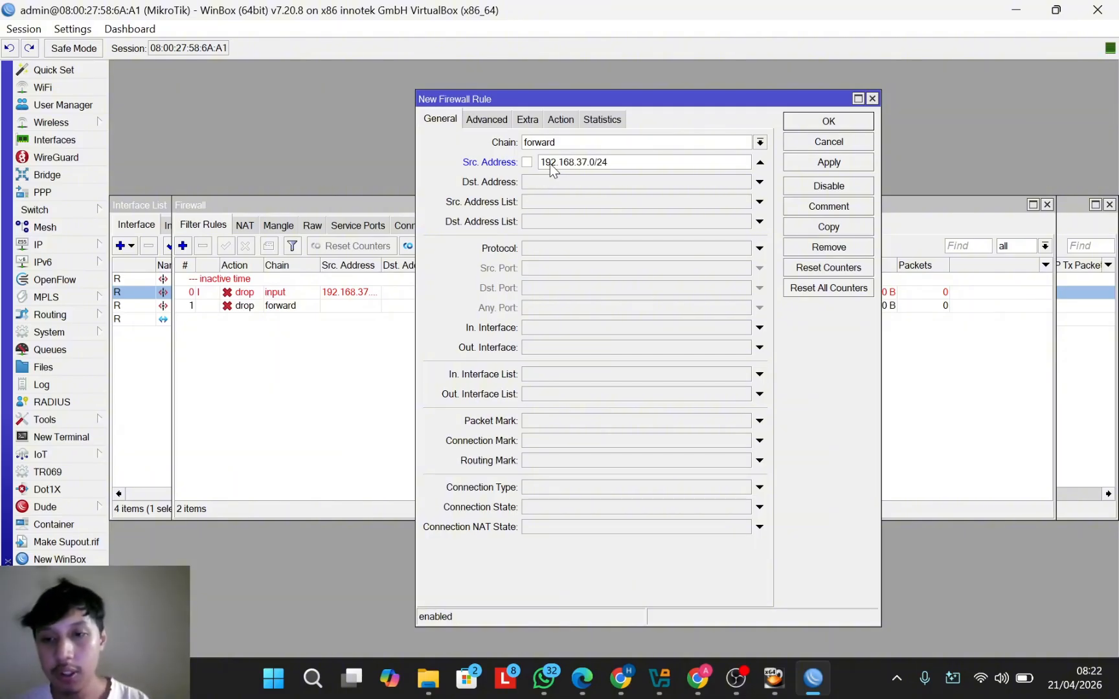
# Step: Match Layer7 protocol blokir, set the action to drop, and save the rule
pyautogui.click(478, 117)
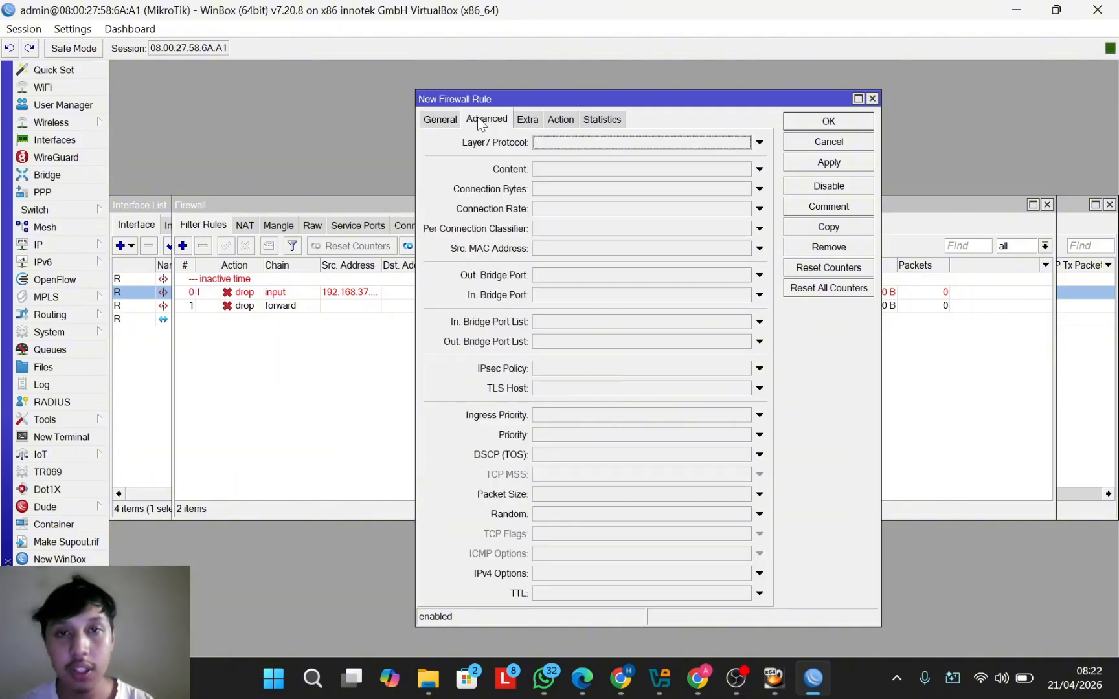
pyautogui.click(760, 142)
pyautogui.click(751, 156)
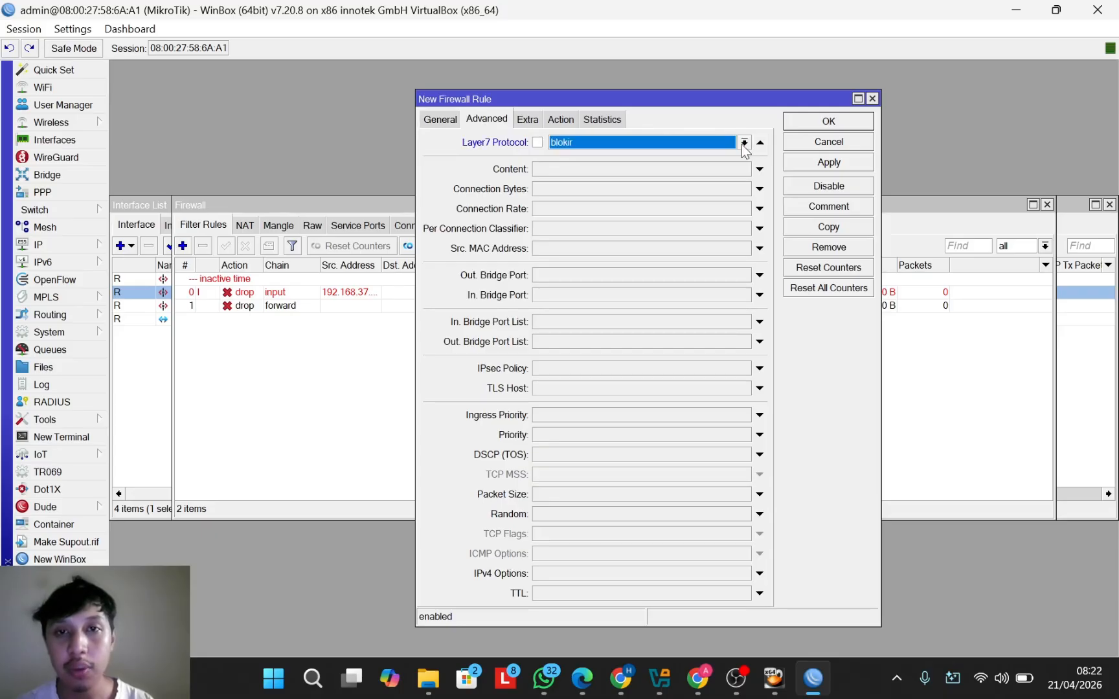
pyautogui.click(744, 143)
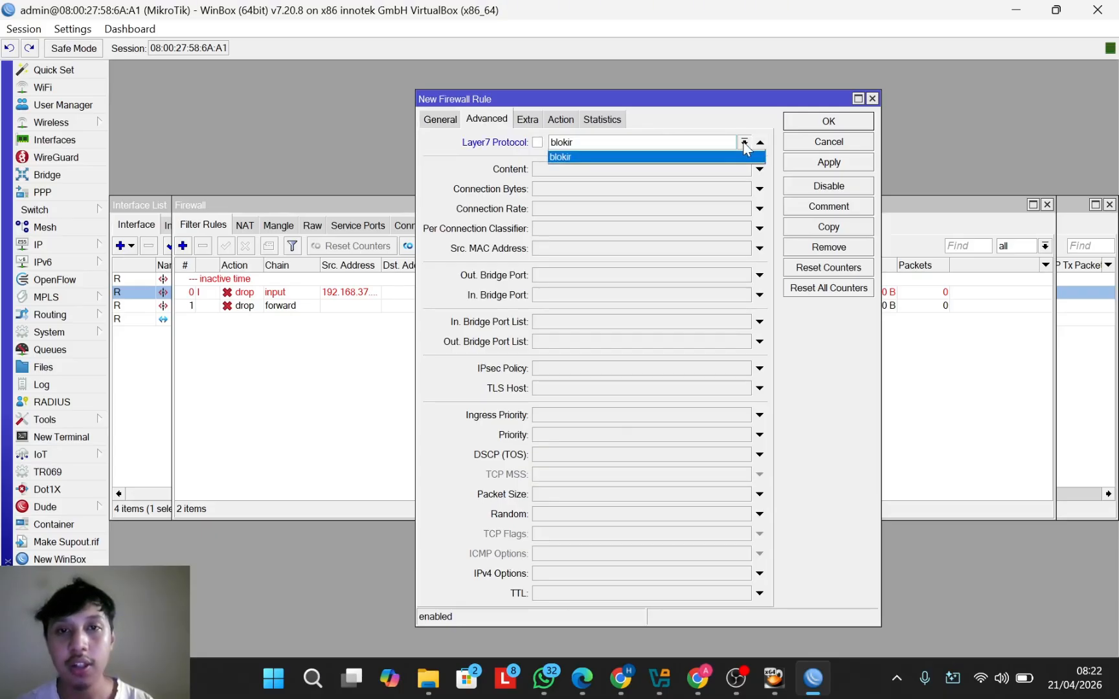
pyautogui.click(703, 161)
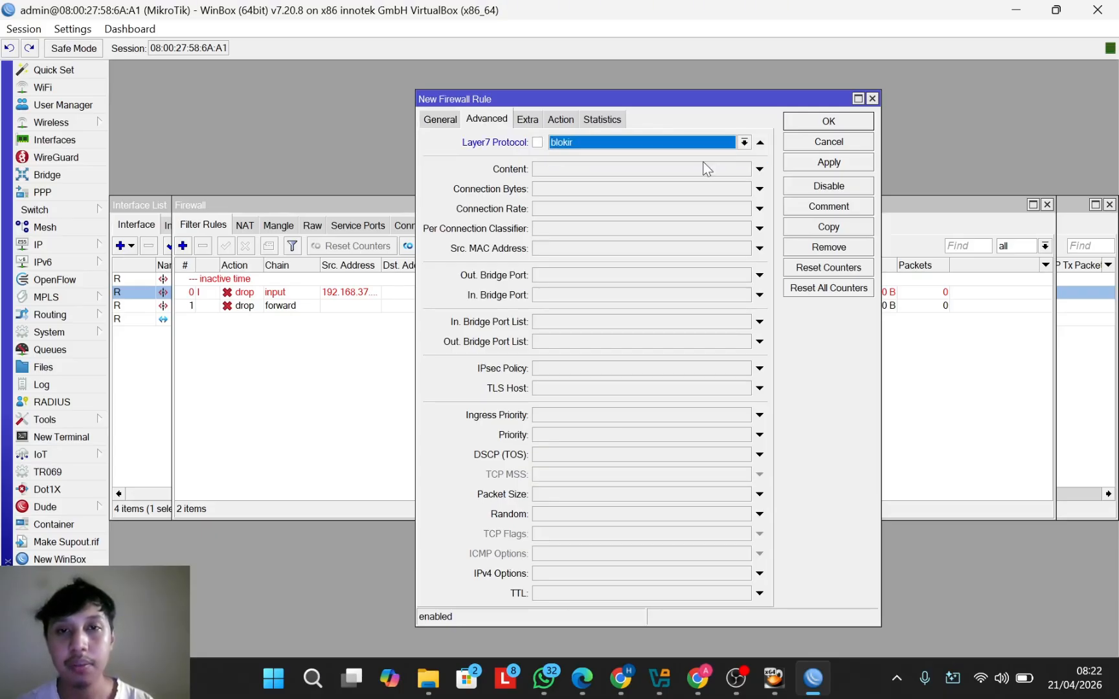
pyautogui.click(559, 120)
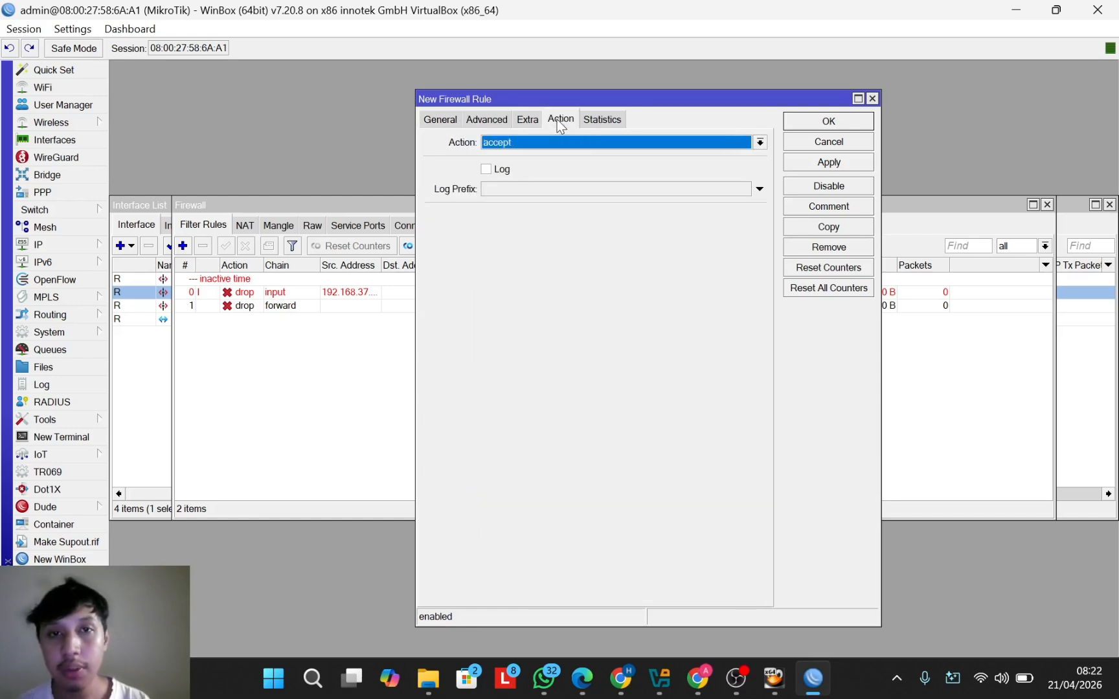
pyautogui.click(760, 142)
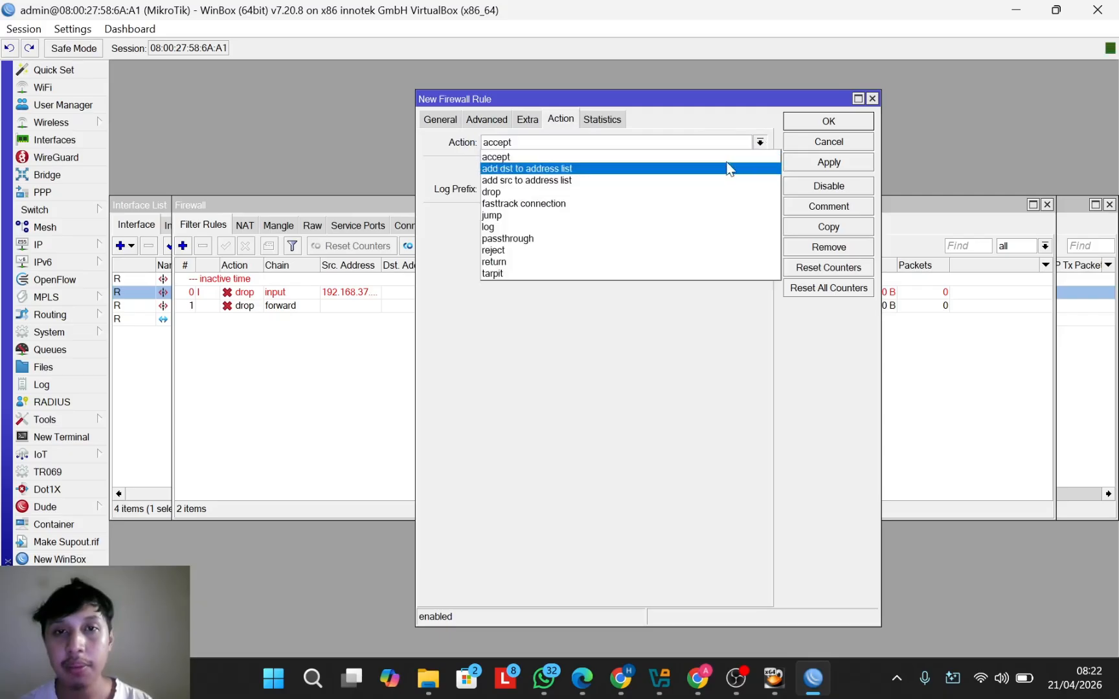
pyautogui.click(676, 192)
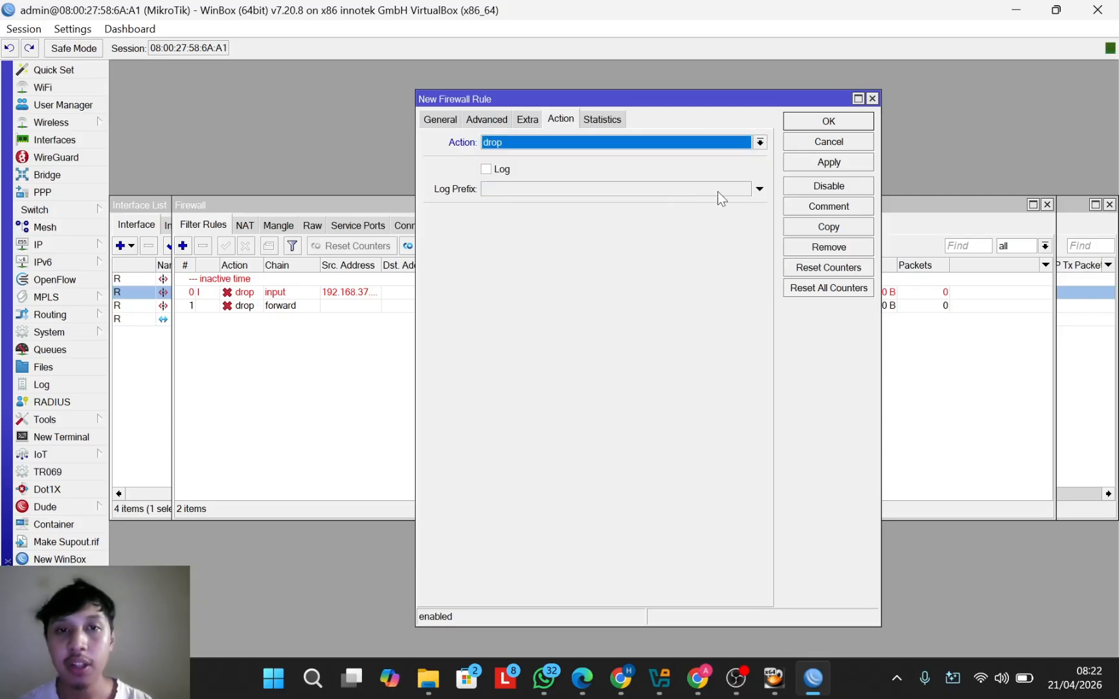
pyautogui.click(817, 123)
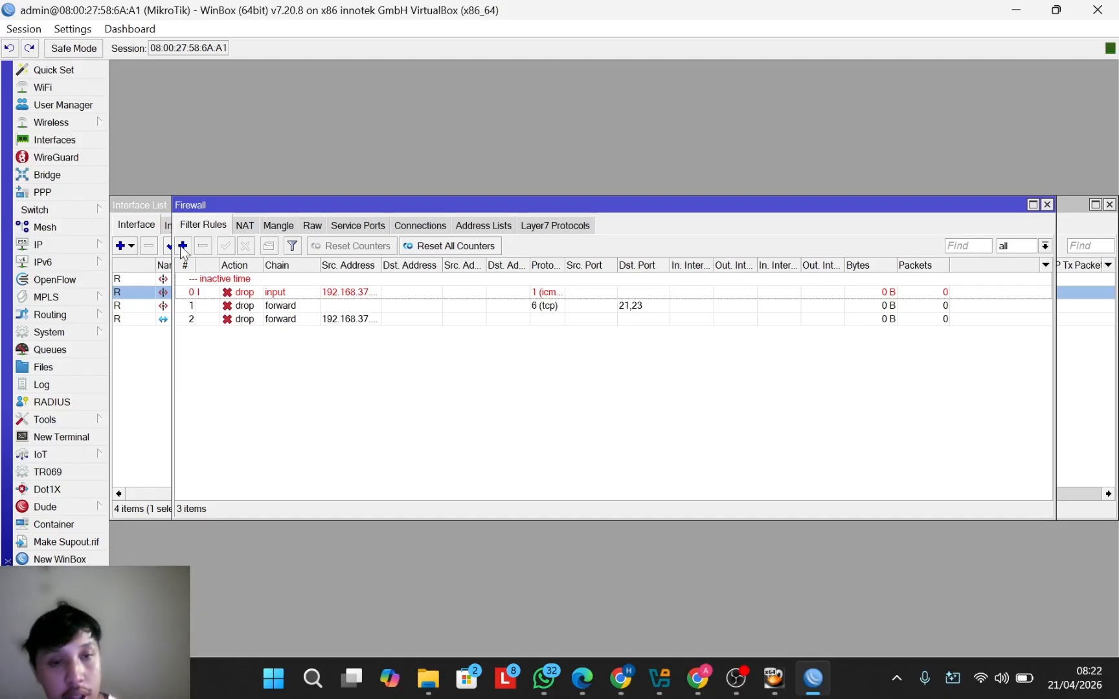
# Step: Start a new input-chain filter rule matching tcp traffic
pyautogui.click(182, 245)
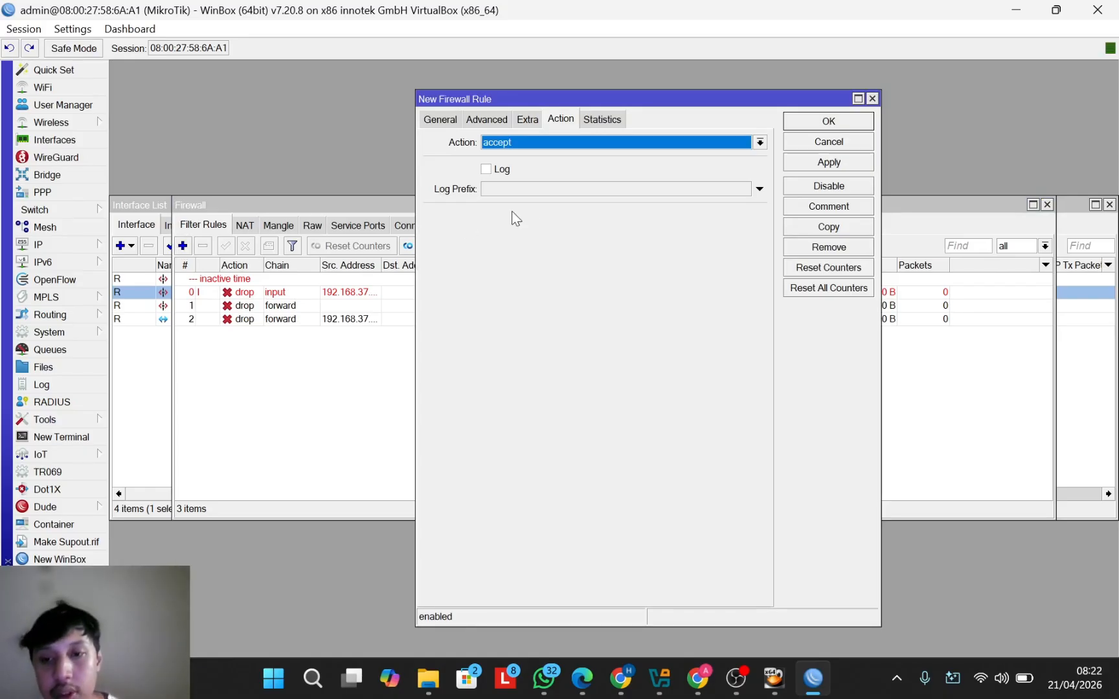
pyautogui.moveTo(664, 100); pyautogui.dragTo(623, 111)
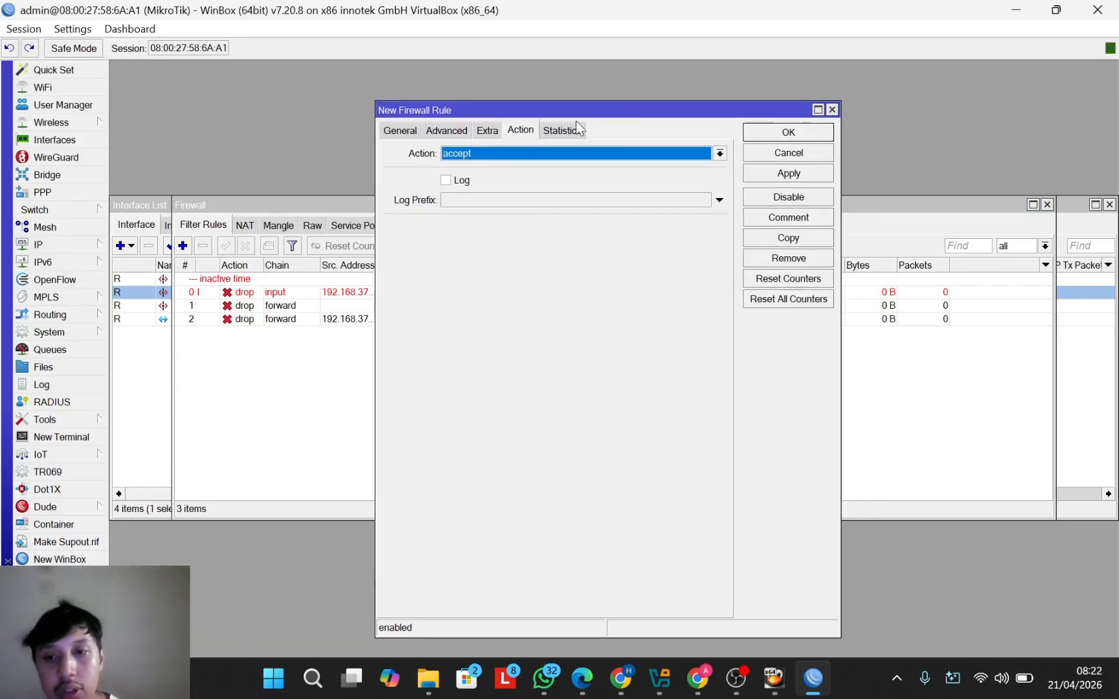
pyautogui.click(401, 131)
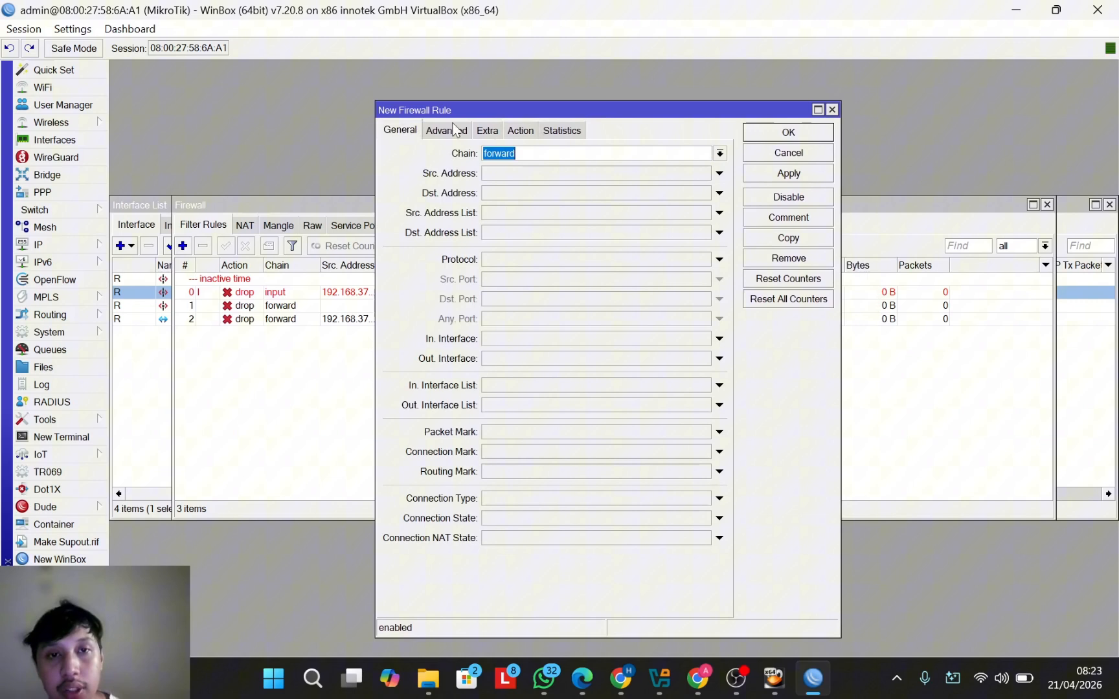
pyautogui.click(719, 154)
pyautogui.click(679, 182)
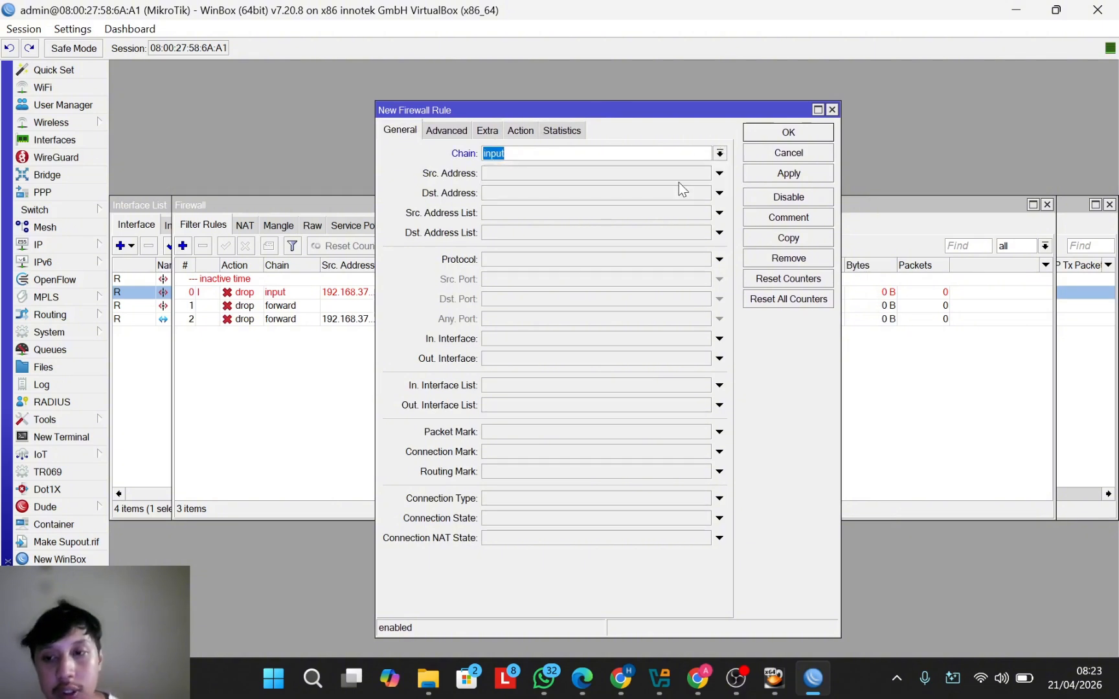
pyautogui.click(720, 263)
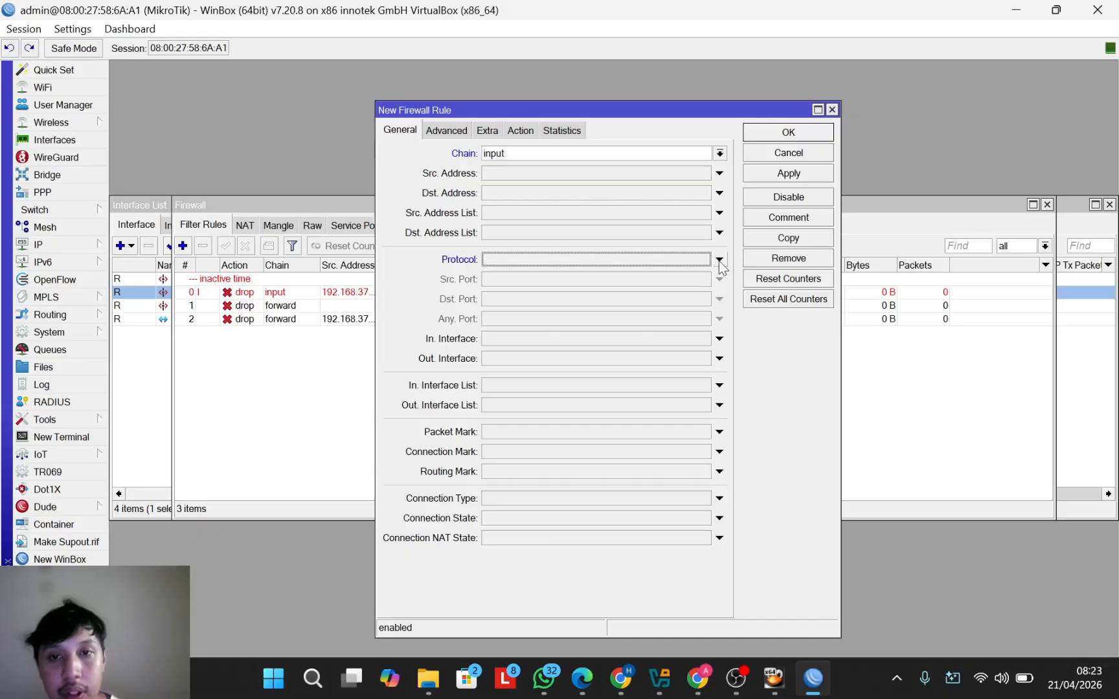
pyautogui.click(719, 262)
pyautogui.click(704, 259)
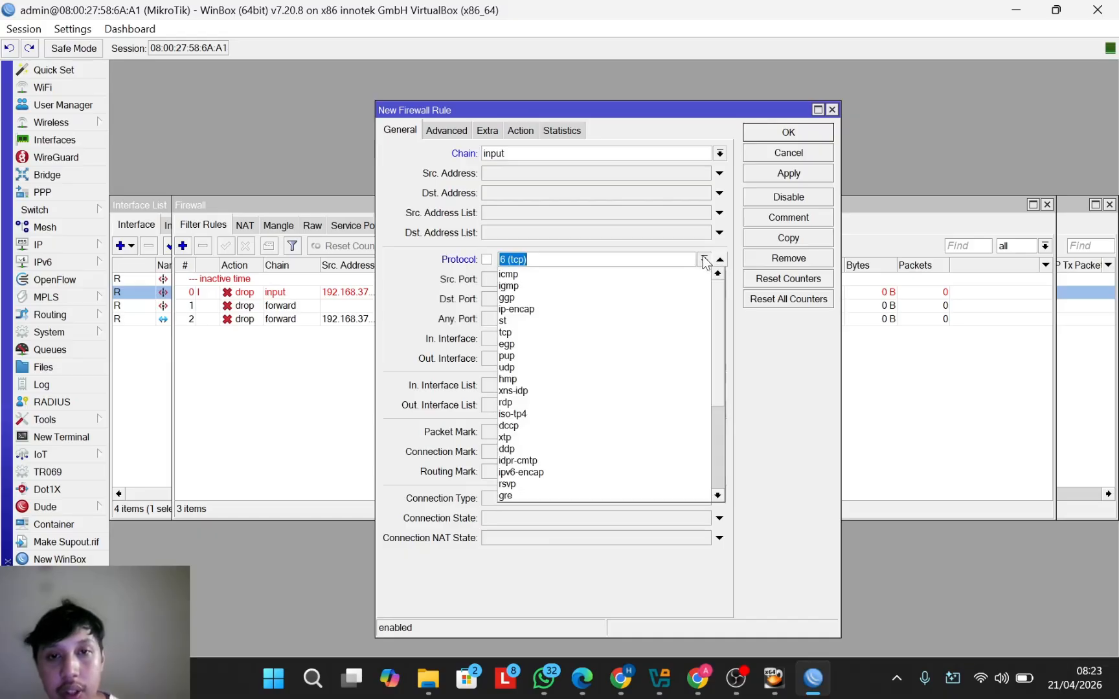
pyautogui.click(605, 332)
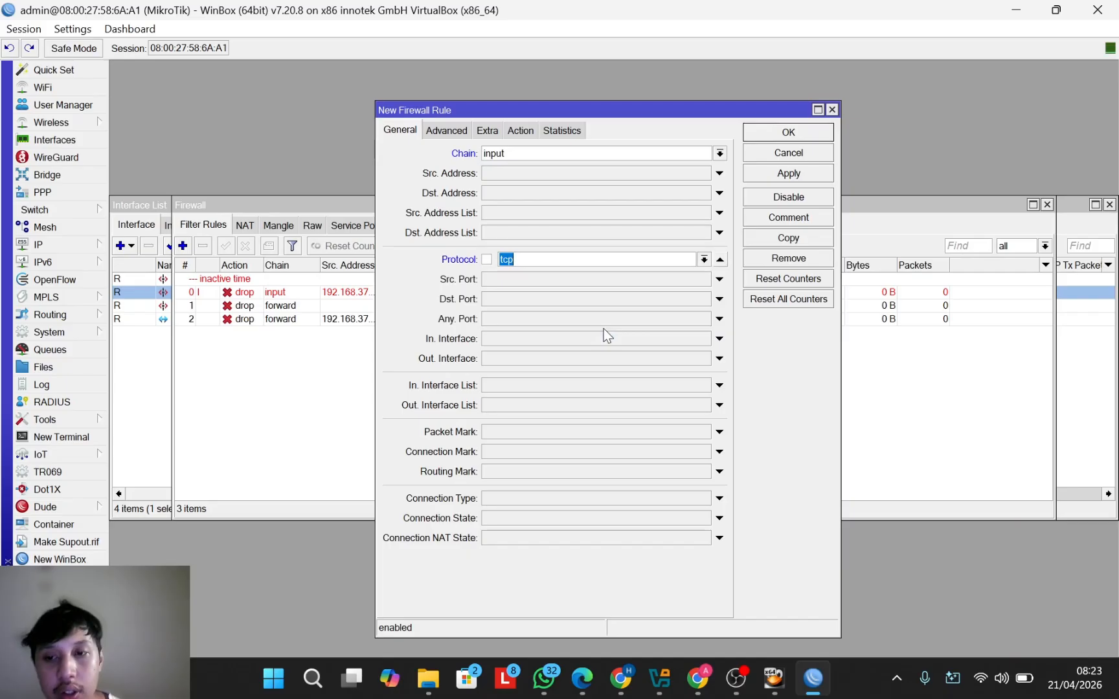
# Step: Set destination port 8291 and source 192.168.37.1, keep action accept, and save
pyautogui.click(549, 297)
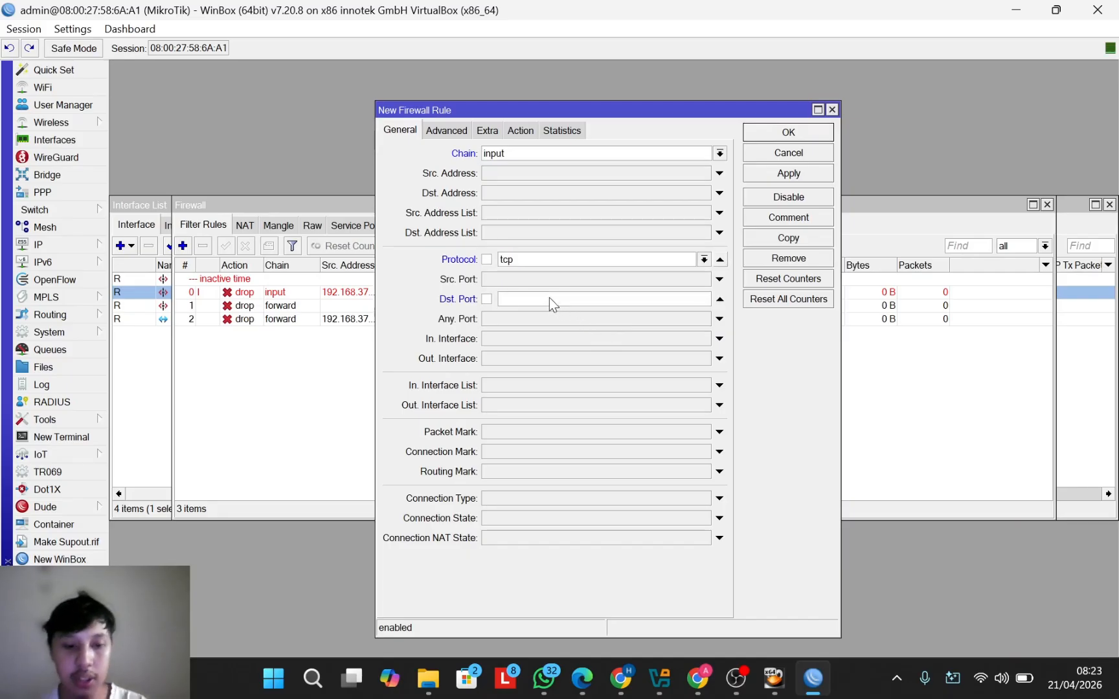
pyautogui.write('82')
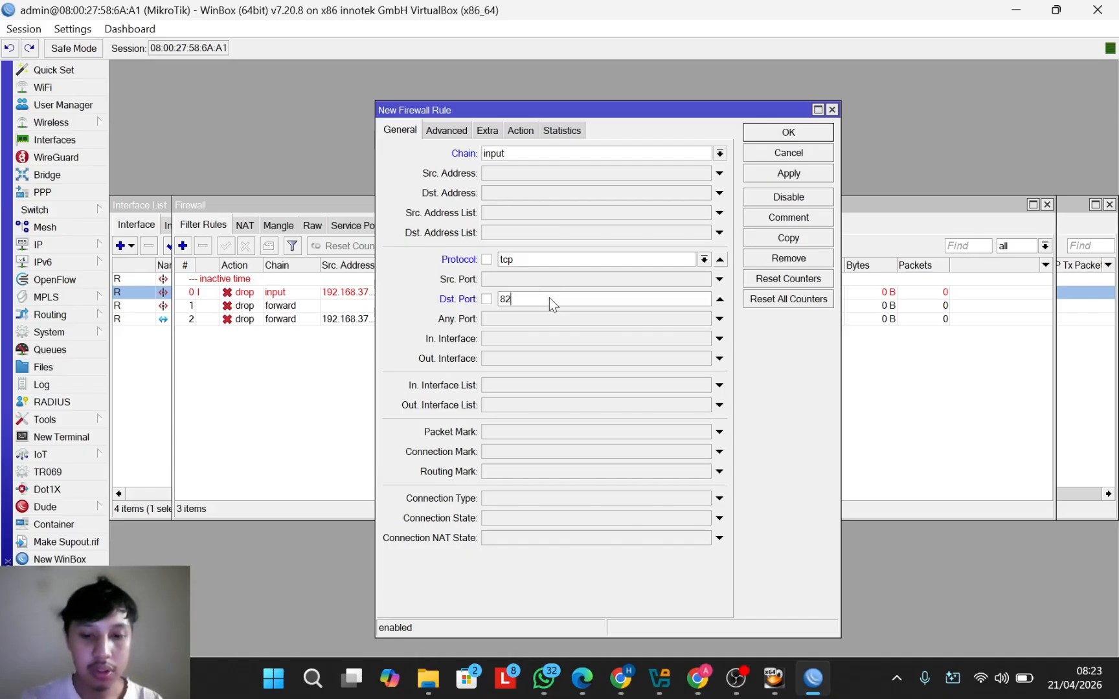
pyautogui.write('91')
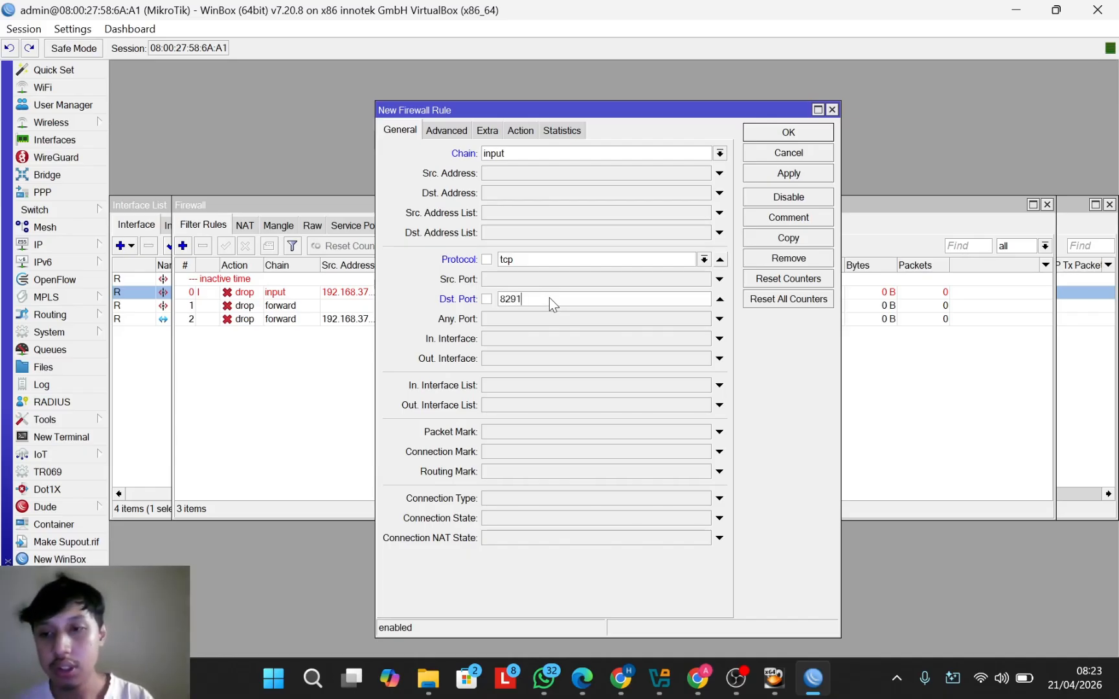
pyautogui.click(542, 172)
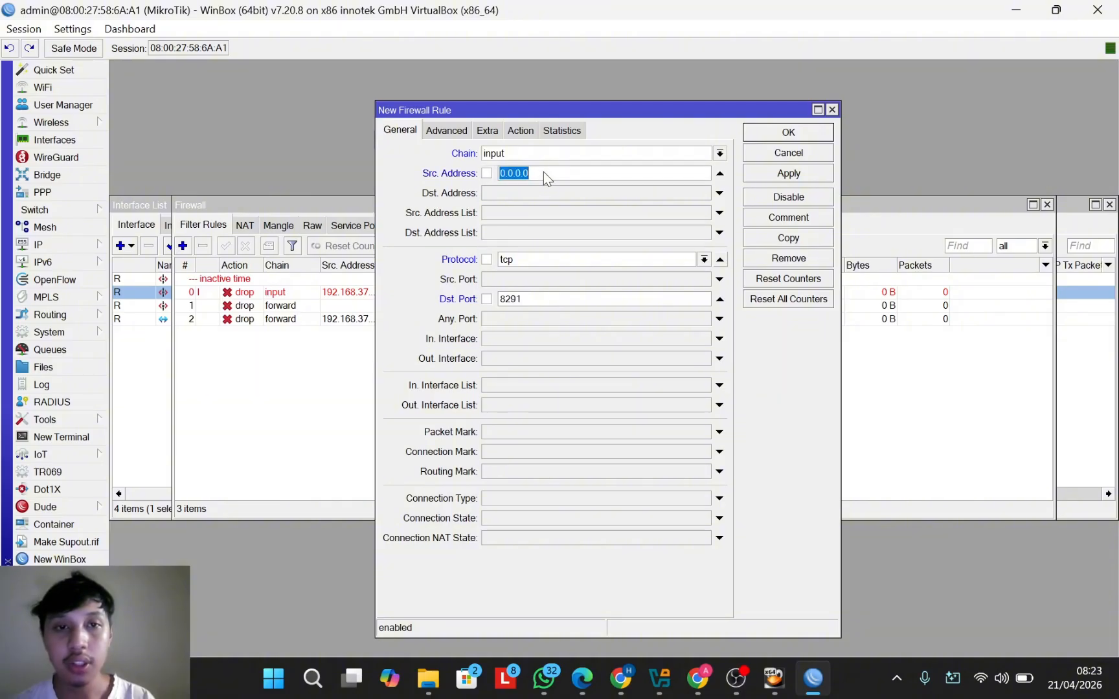
pyautogui.write('192.168.37.1')
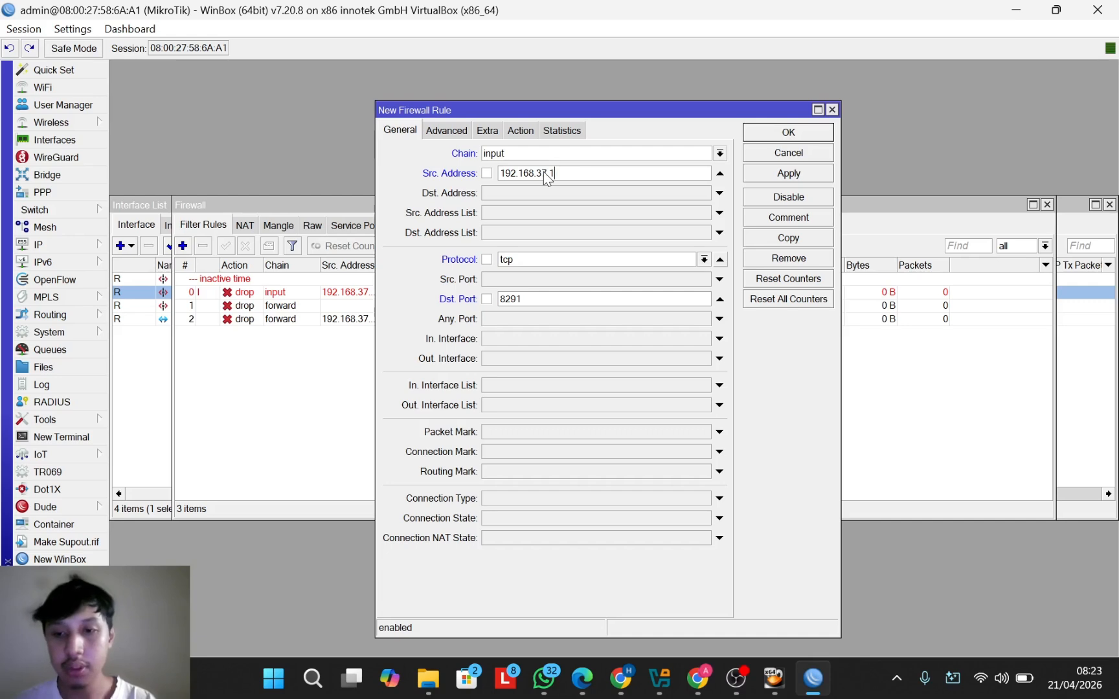
pyautogui.click(524, 126)
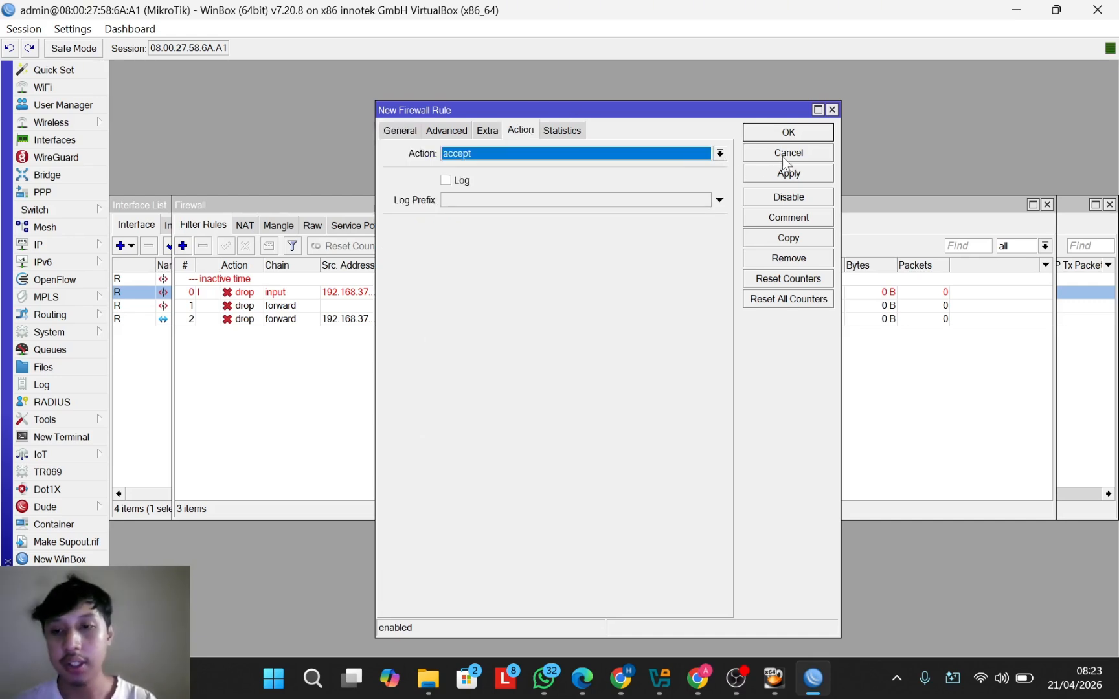
pyautogui.click(789, 131)
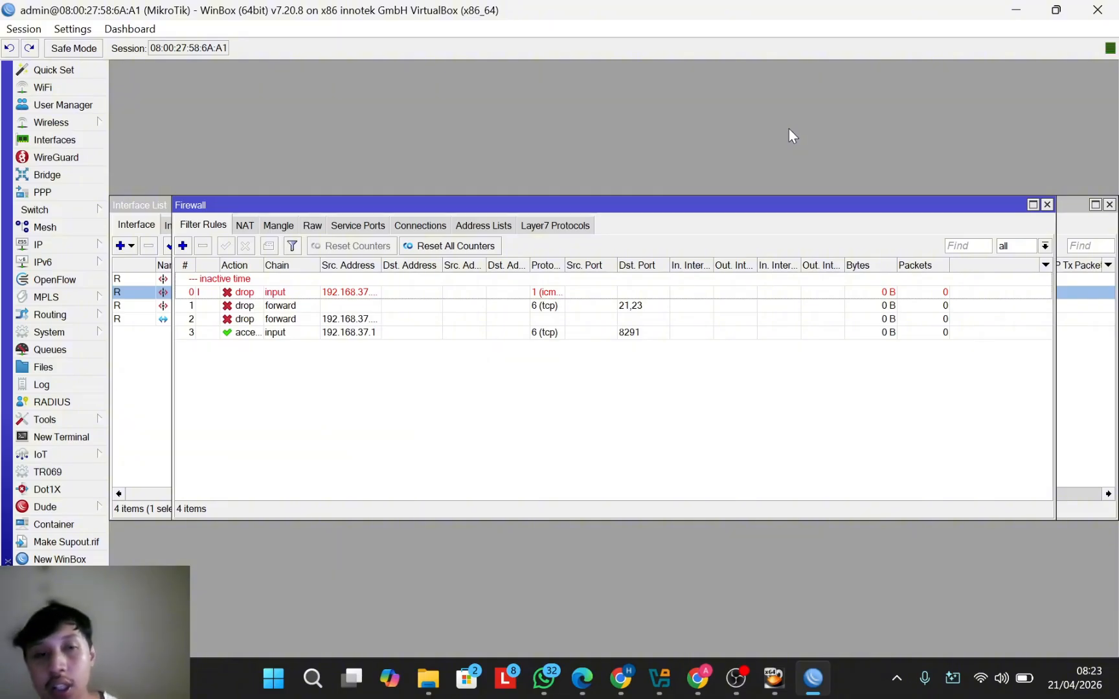
# Step: Create a new input-chain rule matching tcp traffic to destination port 8291
pyautogui.click(184, 245)
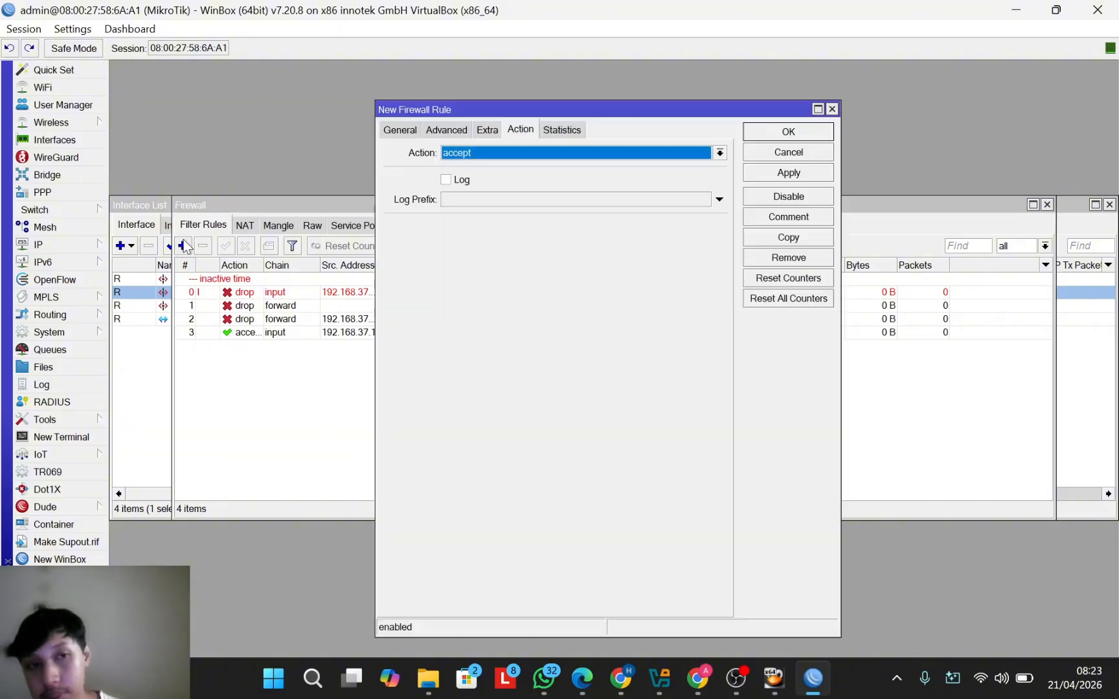
pyautogui.click(398, 130)
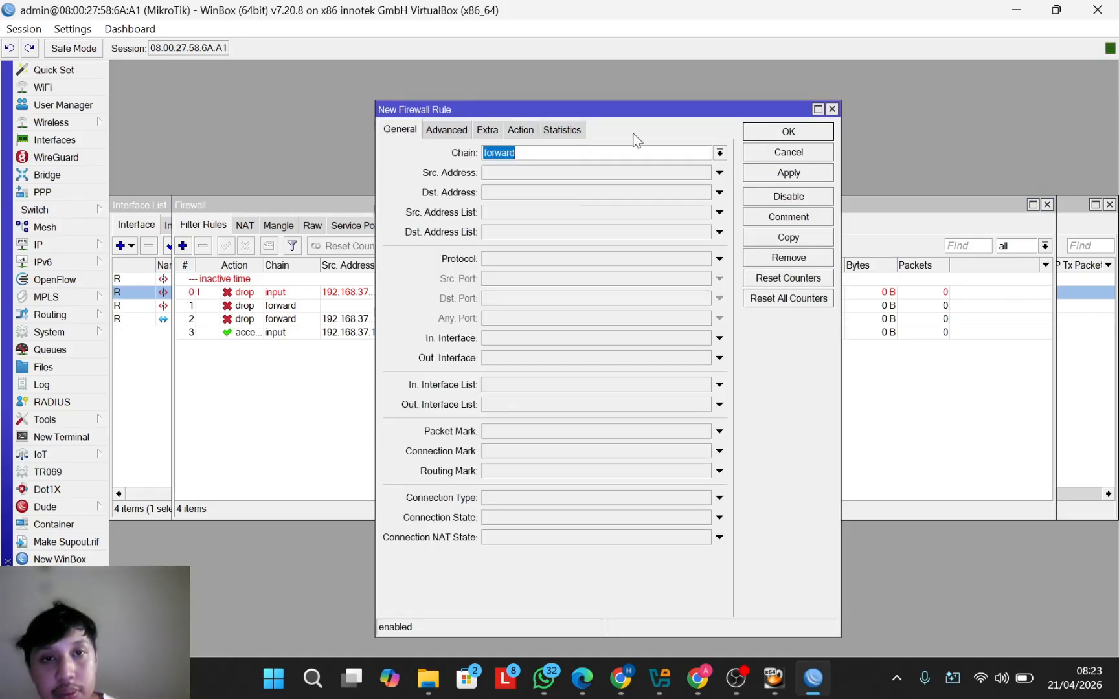
pyautogui.click(720, 152)
pyautogui.click(681, 179)
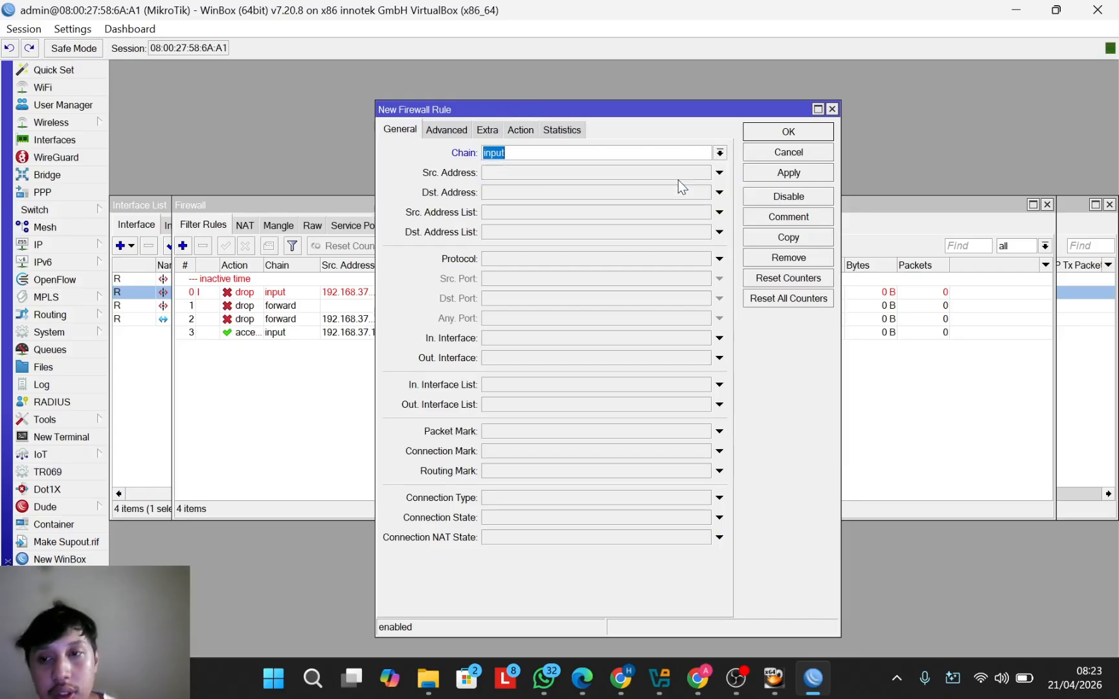
pyautogui.click(719, 258)
pyautogui.click(704, 259)
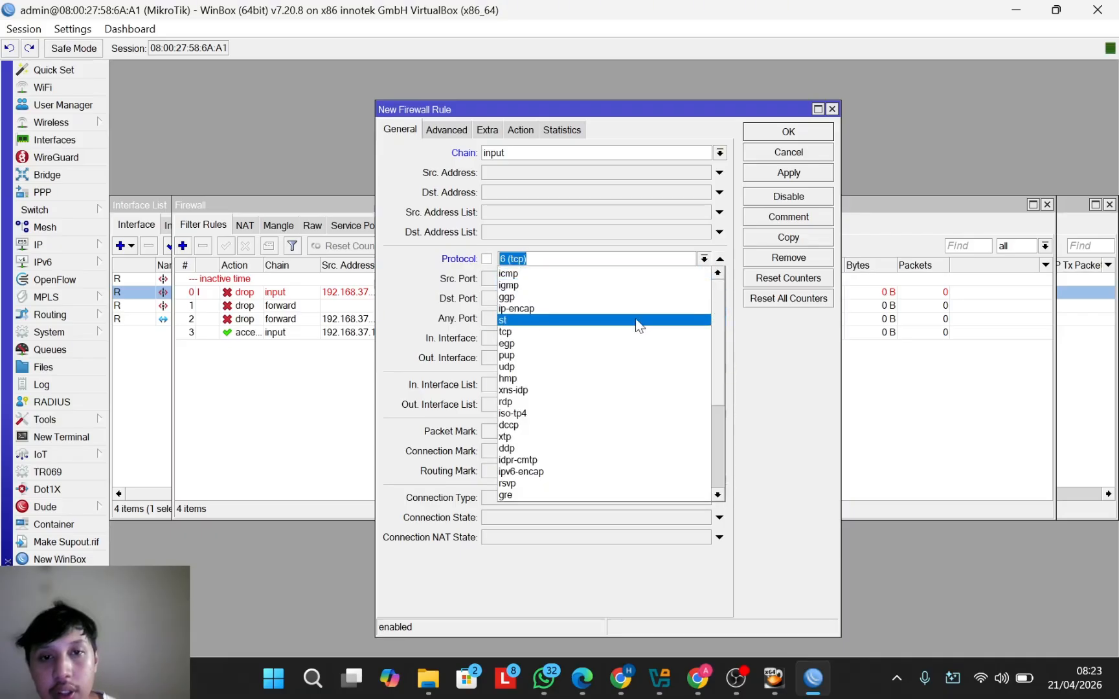
pyautogui.click(627, 332)
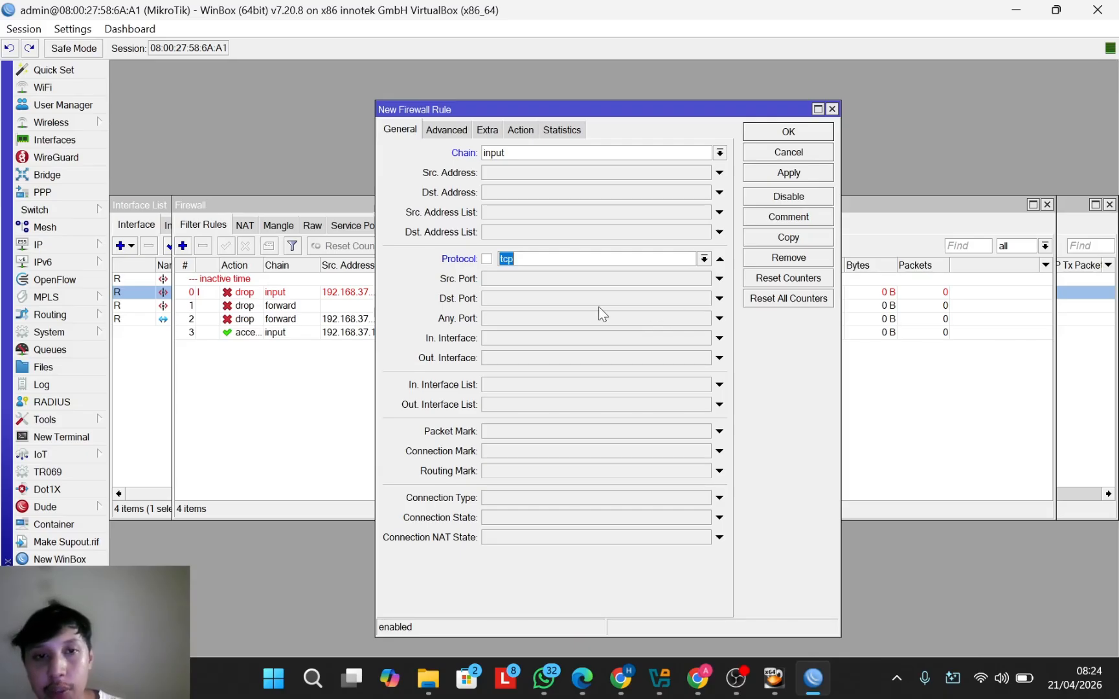
pyautogui.click(510, 298)
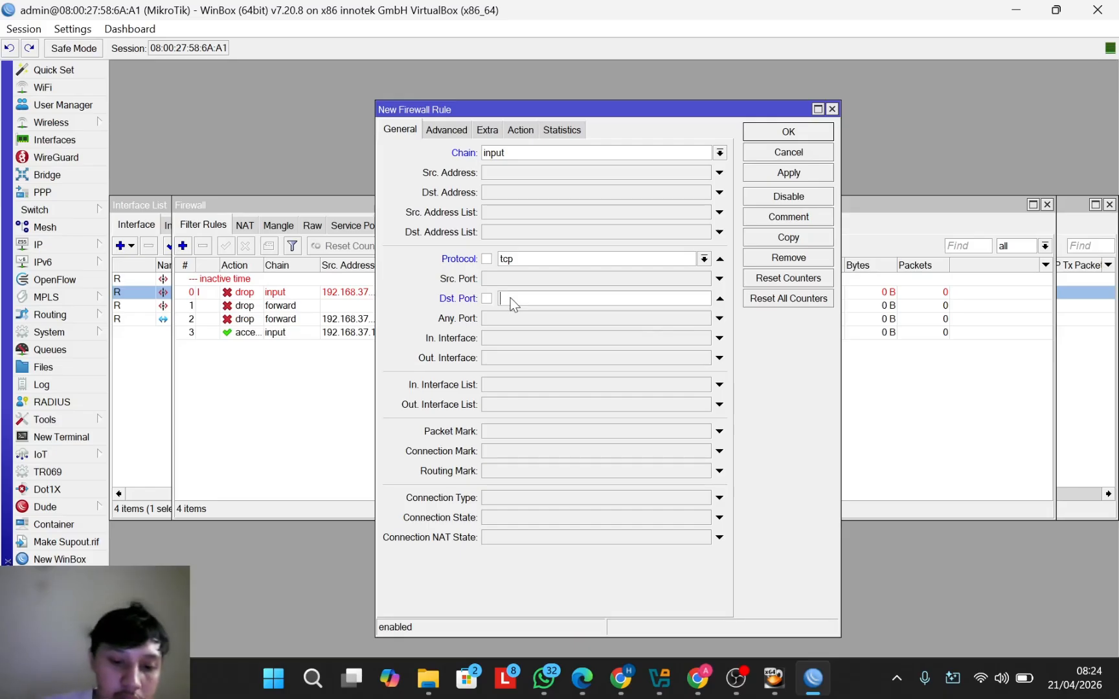
pyautogui.write('8291')
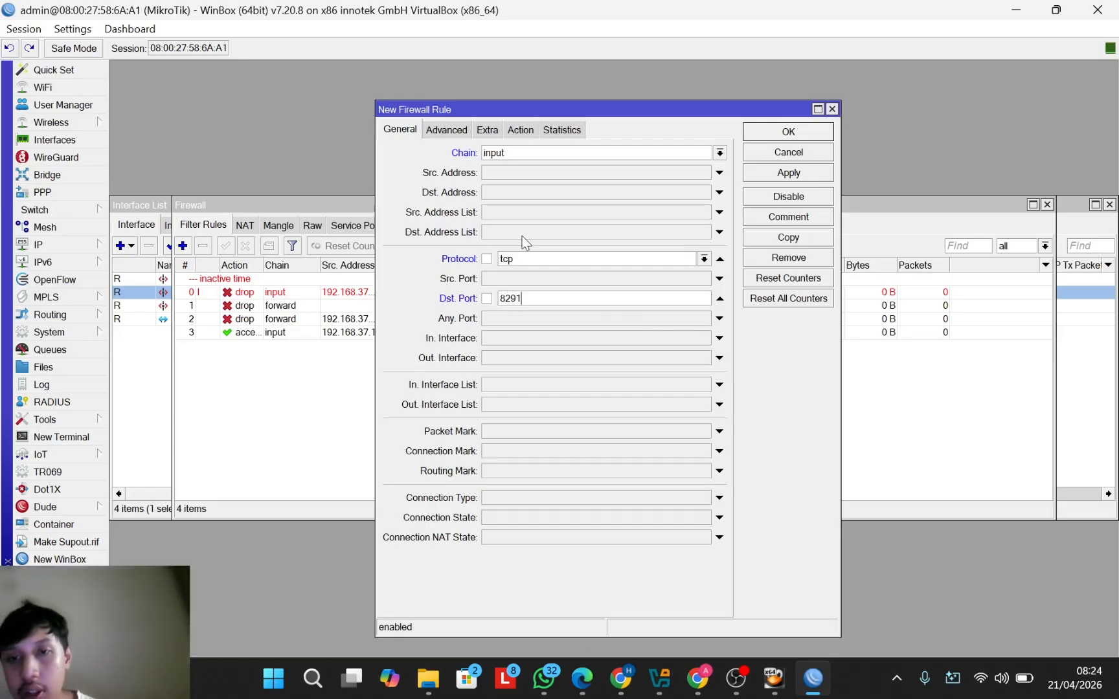
# Step: Set the rule's action to drop and save it
pyautogui.click(511, 127)
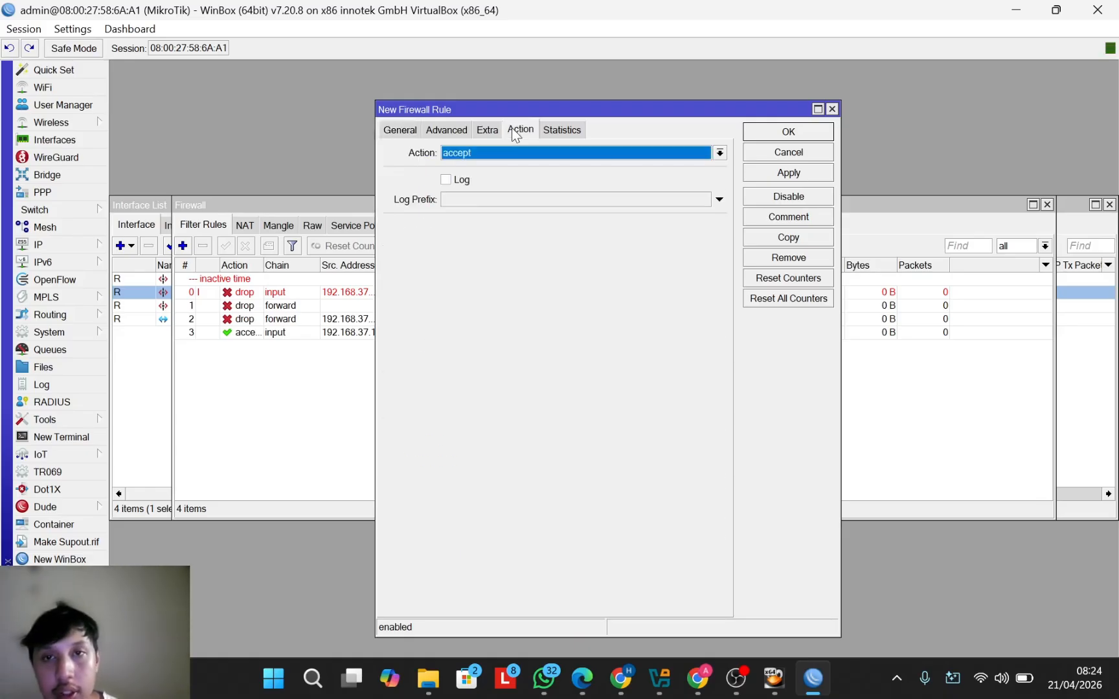
pyautogui.click(719, 153)
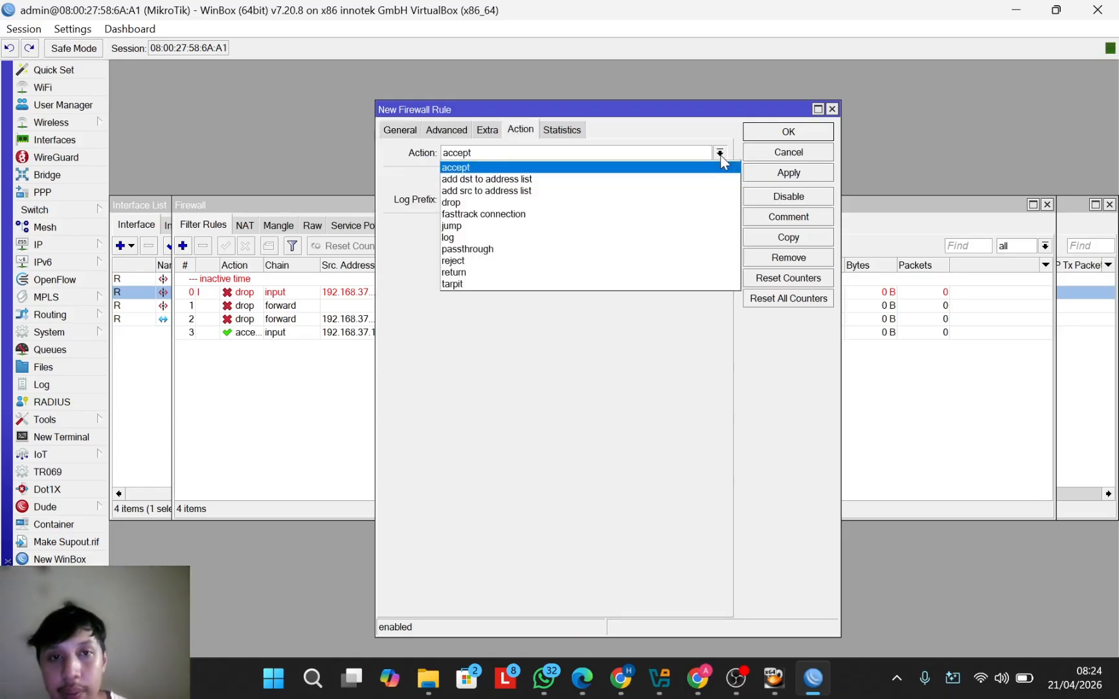
pyautogui.click(641, 200)
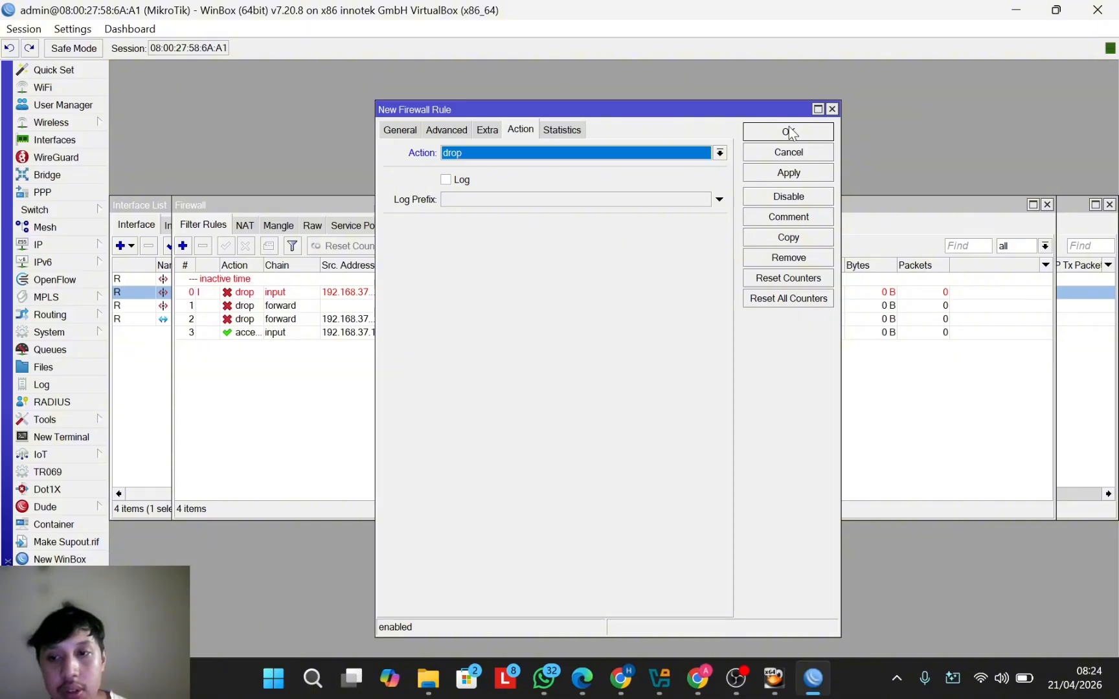
pyautogui.click(788, 132)
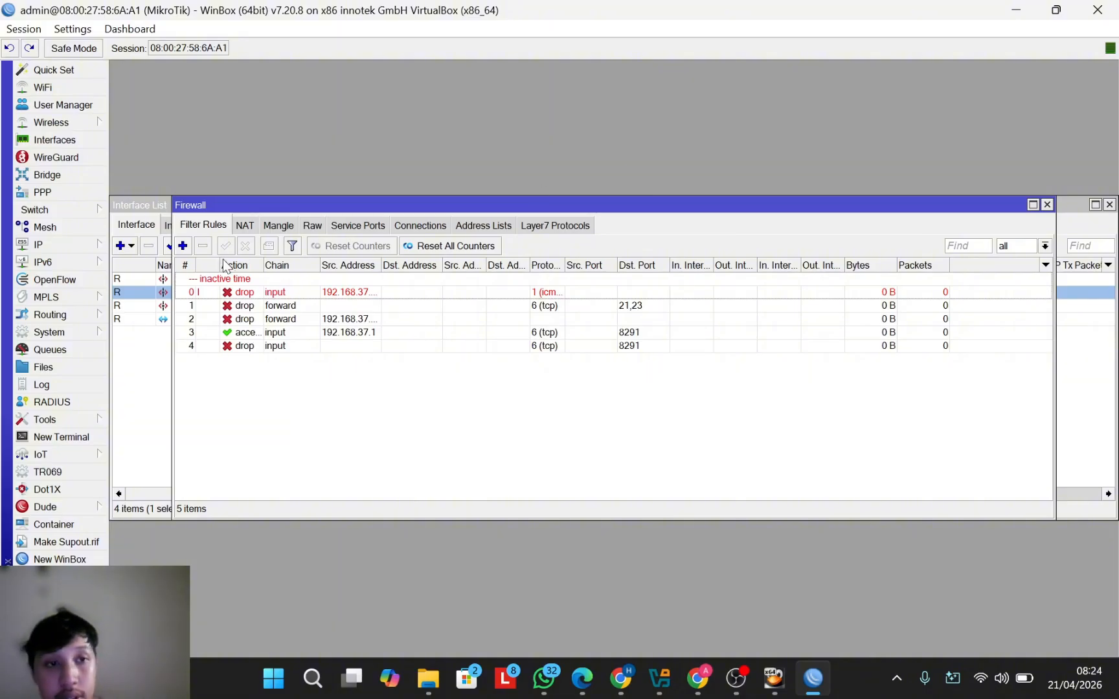
# Step: Add a forward rule accepting tcp traffic to destination ports 80,443
pyautogui.click(182, 246)
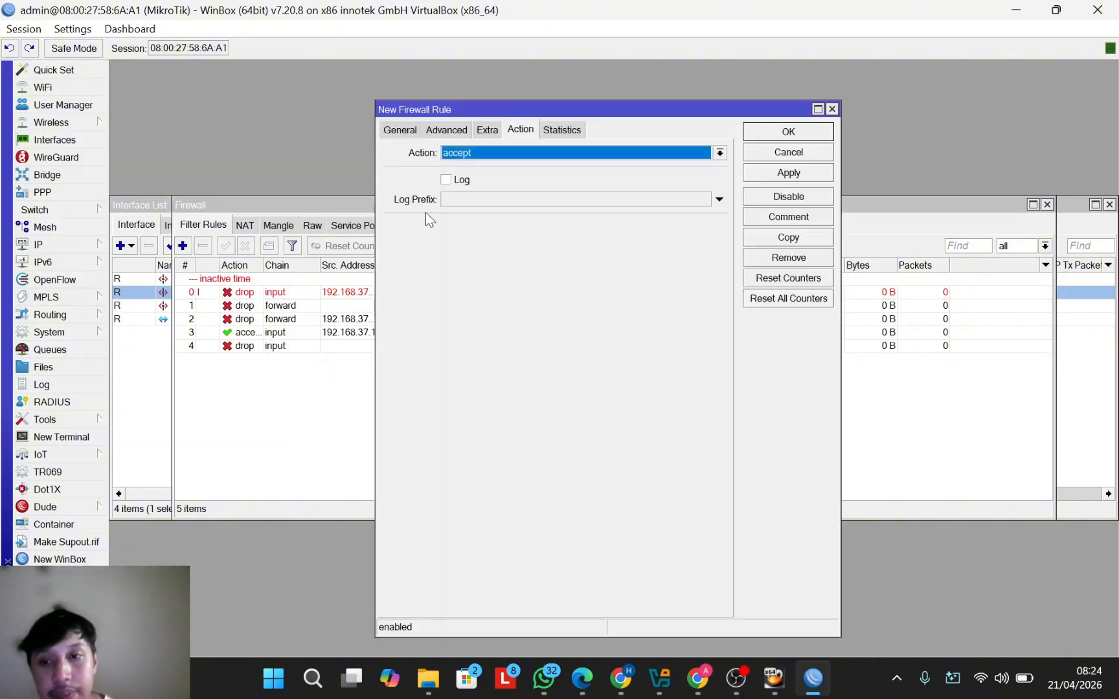
pyautogui.click(397, 129)
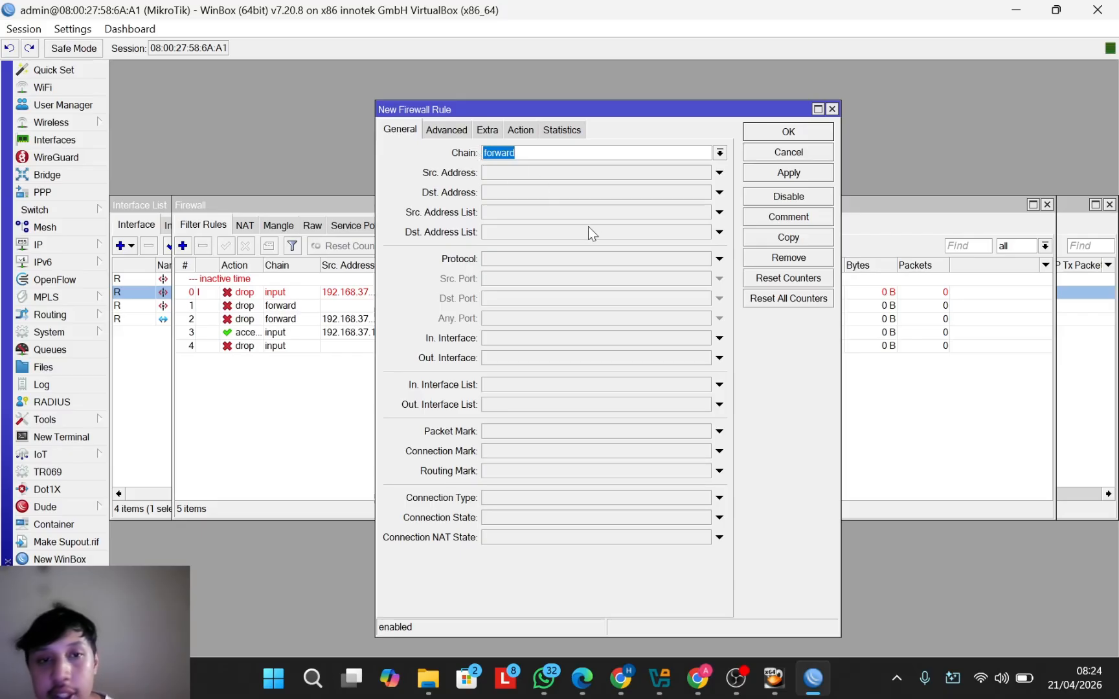
pyautogui.click(721, 258)
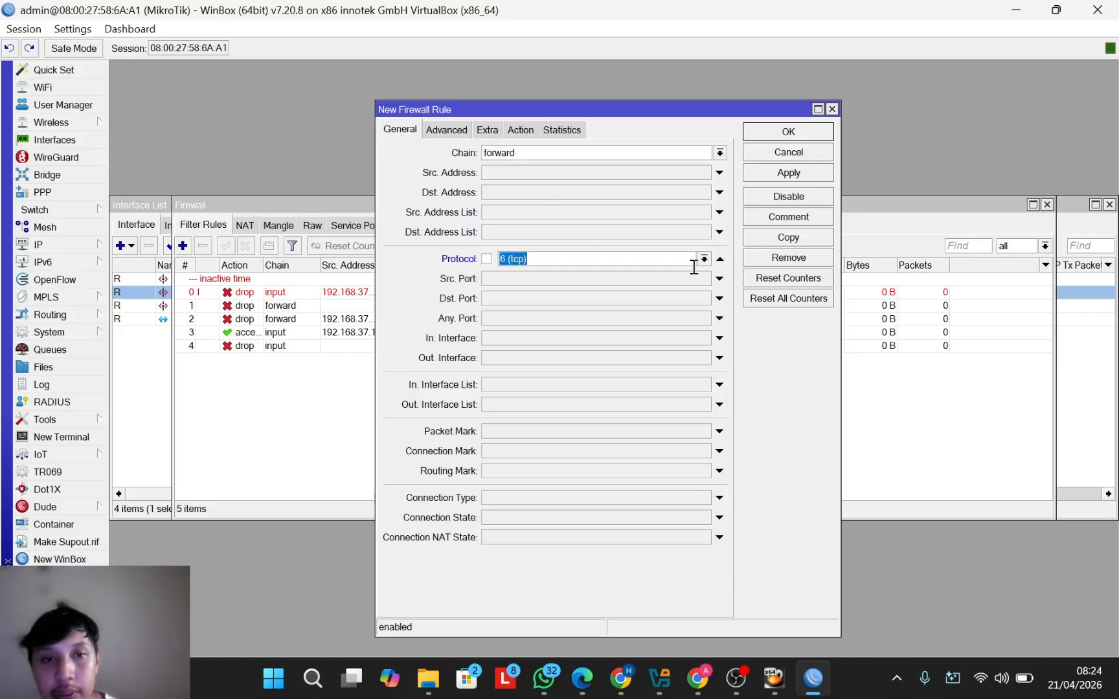
pyautogui.click(704, 259)
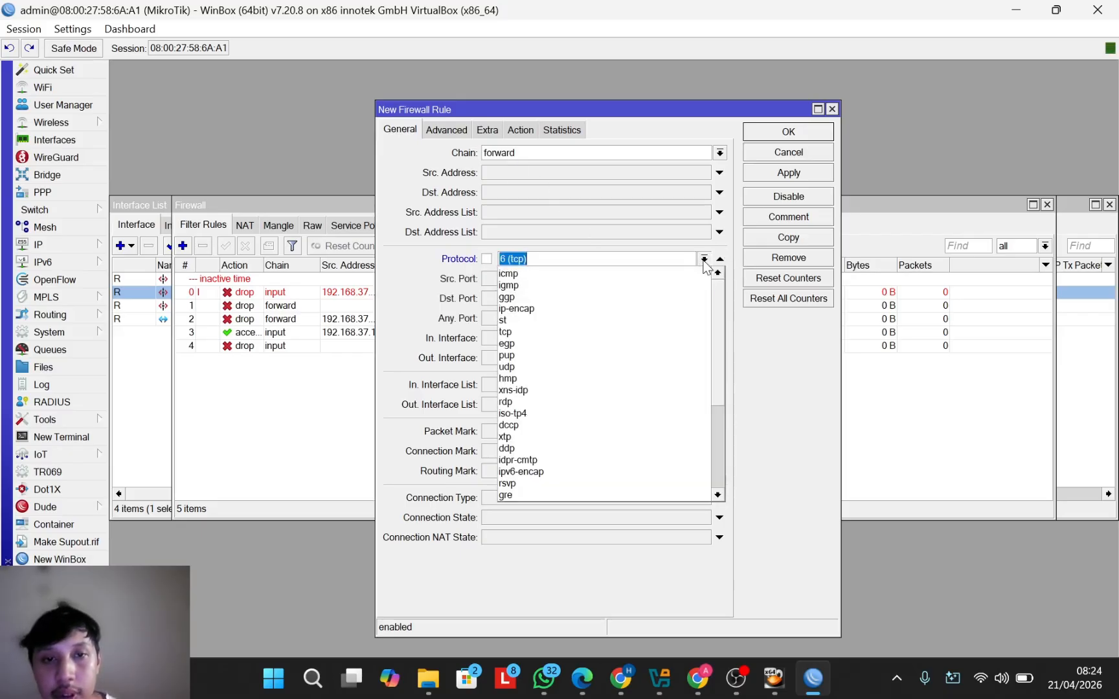
pyautogui.click(606, 332)
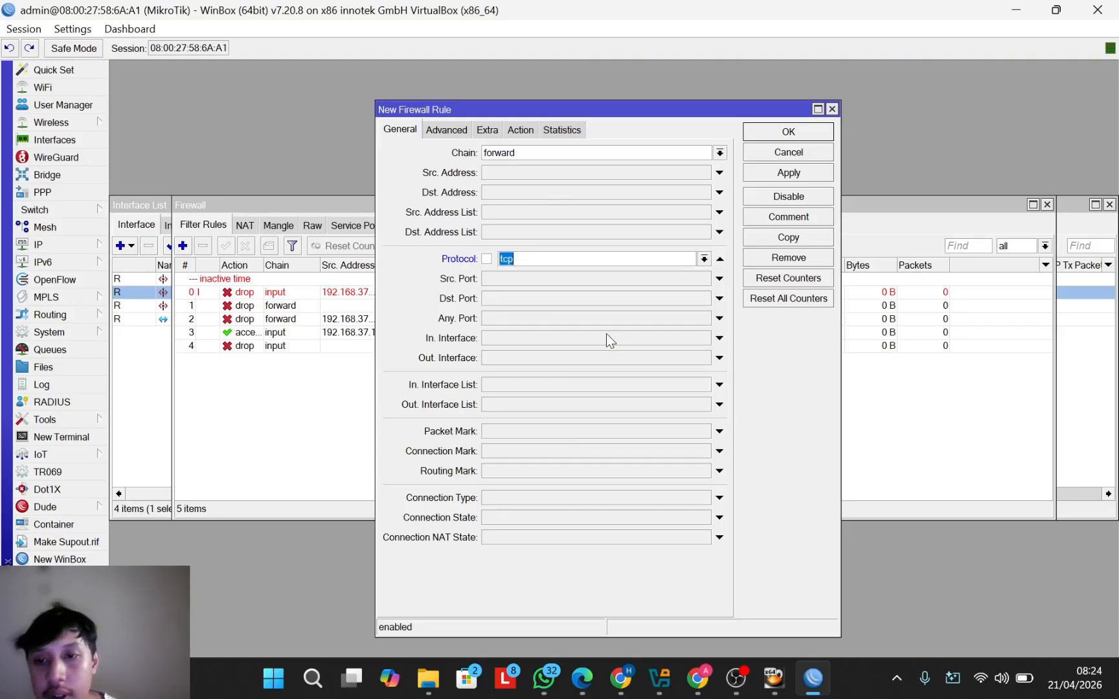
pyautogui.click(526, 300)
pyautogui.write('80')
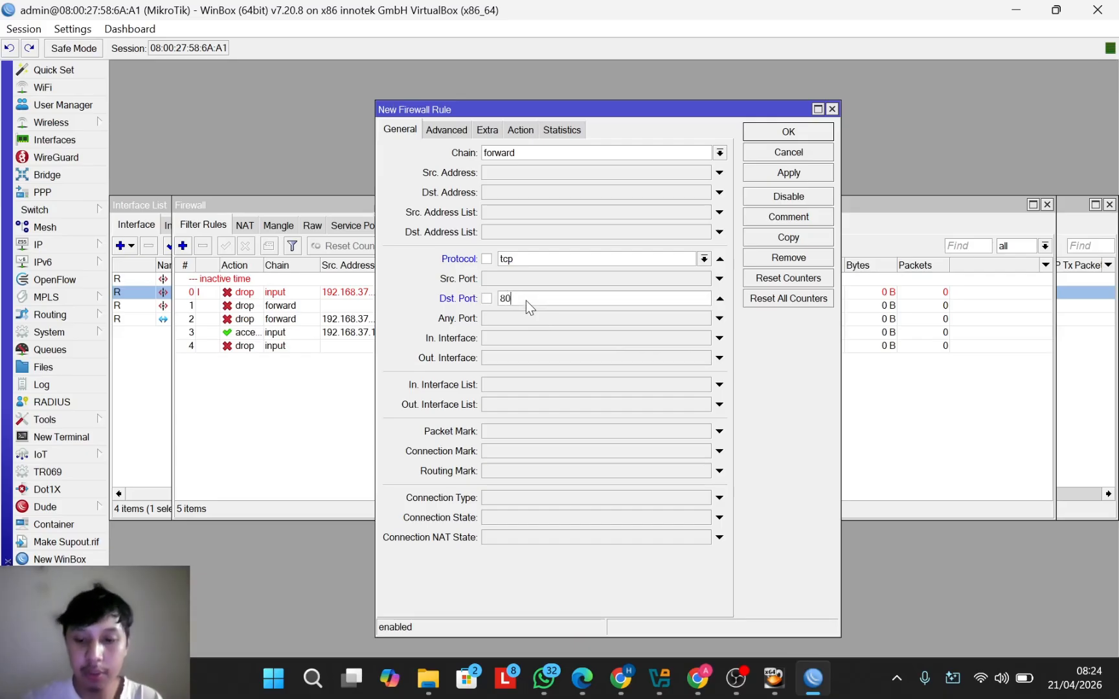
pyautogui.write(',443')
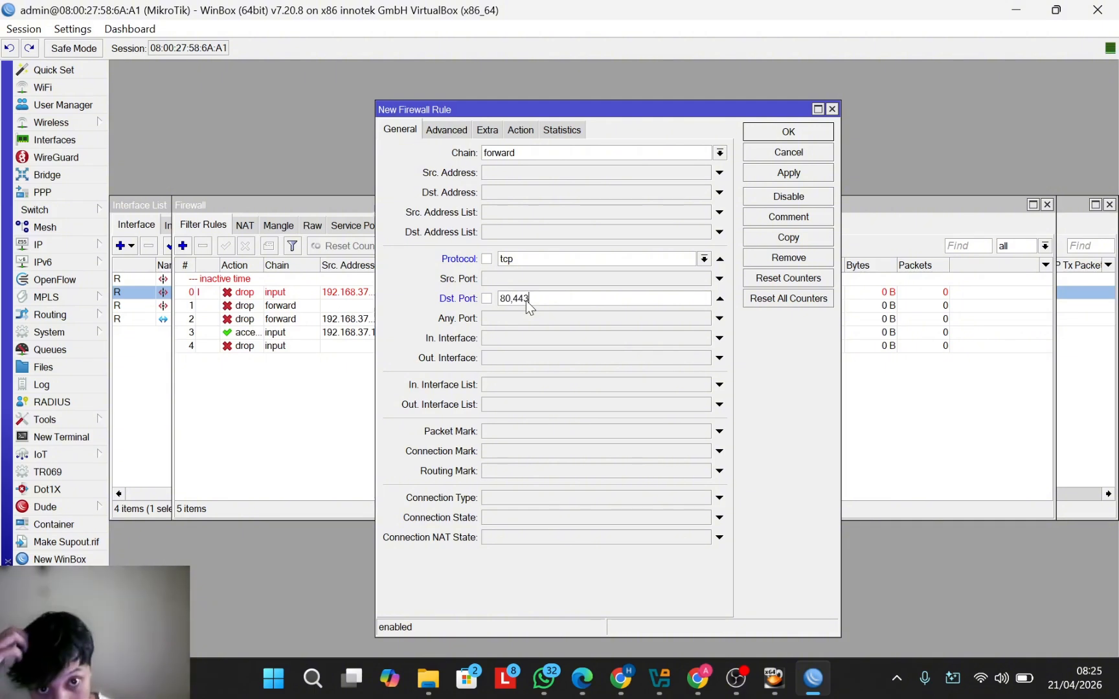
pyautogui.click(522, 131)
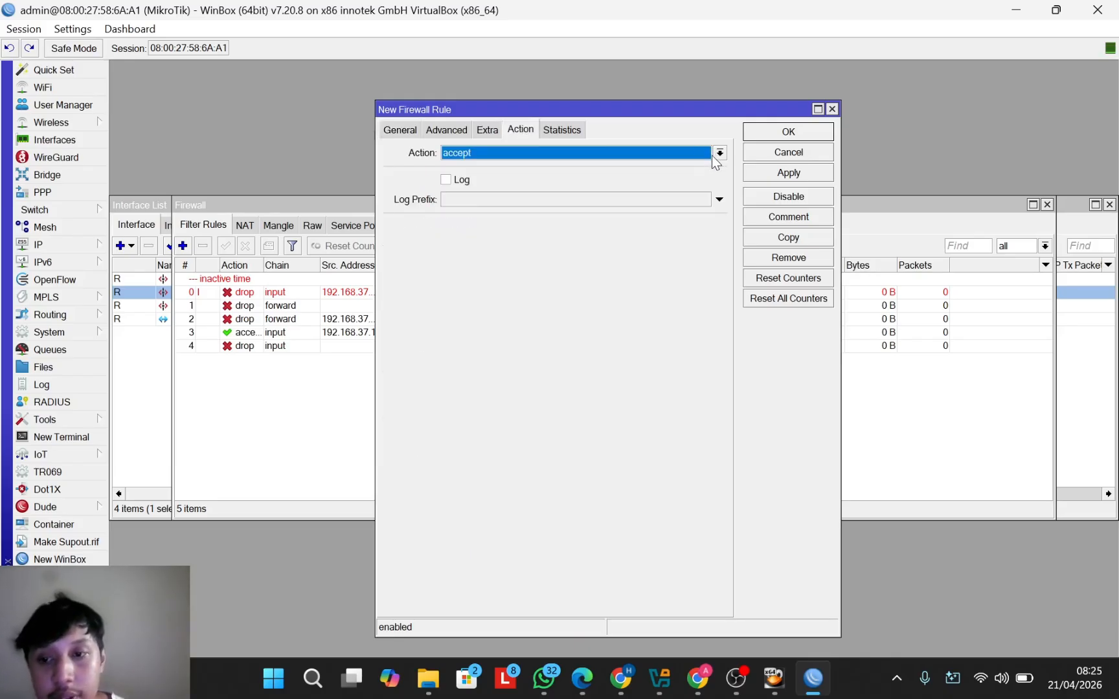
pyautogui.click(769, 134)
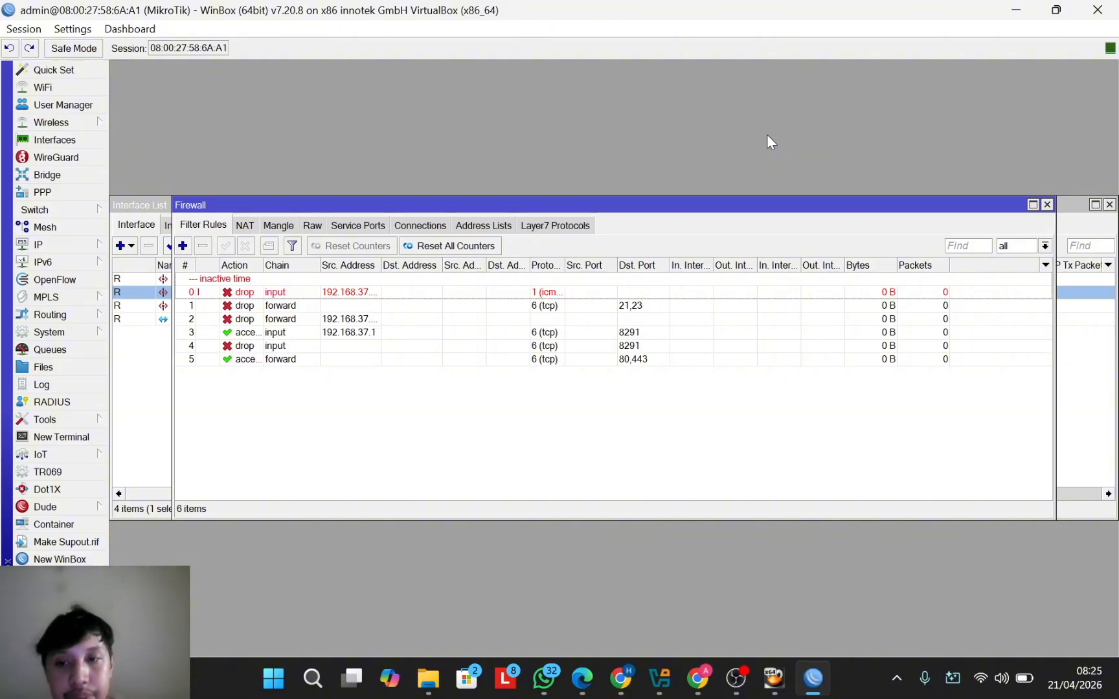
# Step: Add a forward rule dropping all traffic from source 192.168.37.0/24
pyautogui.click(183, 246)
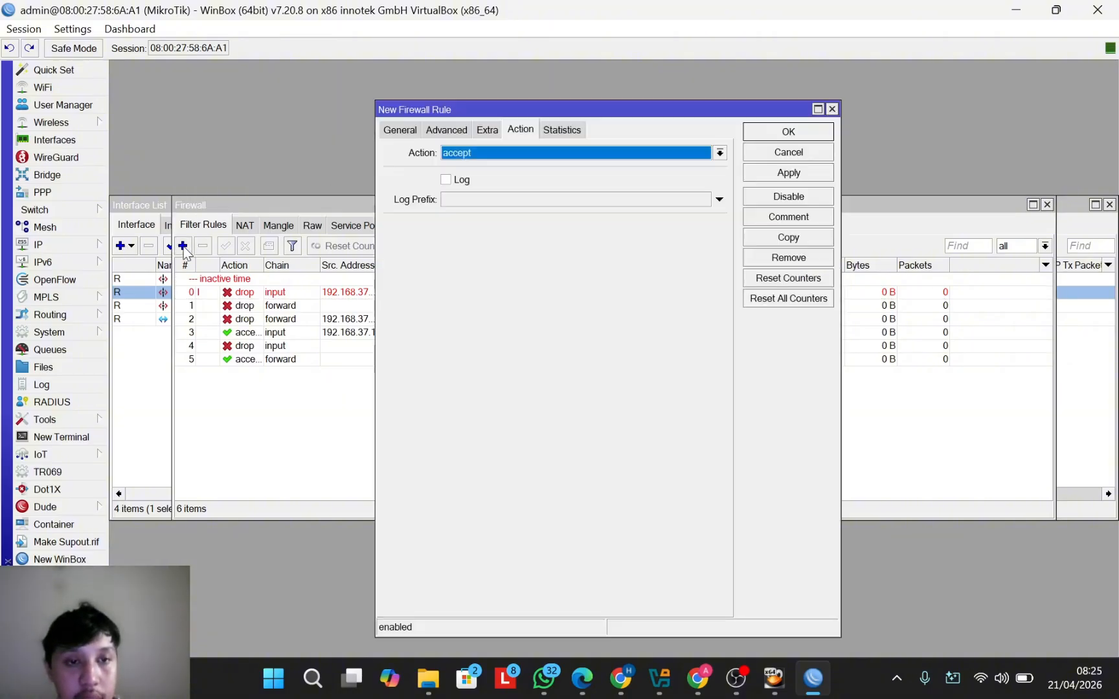
pyautogui.click(395, 133)
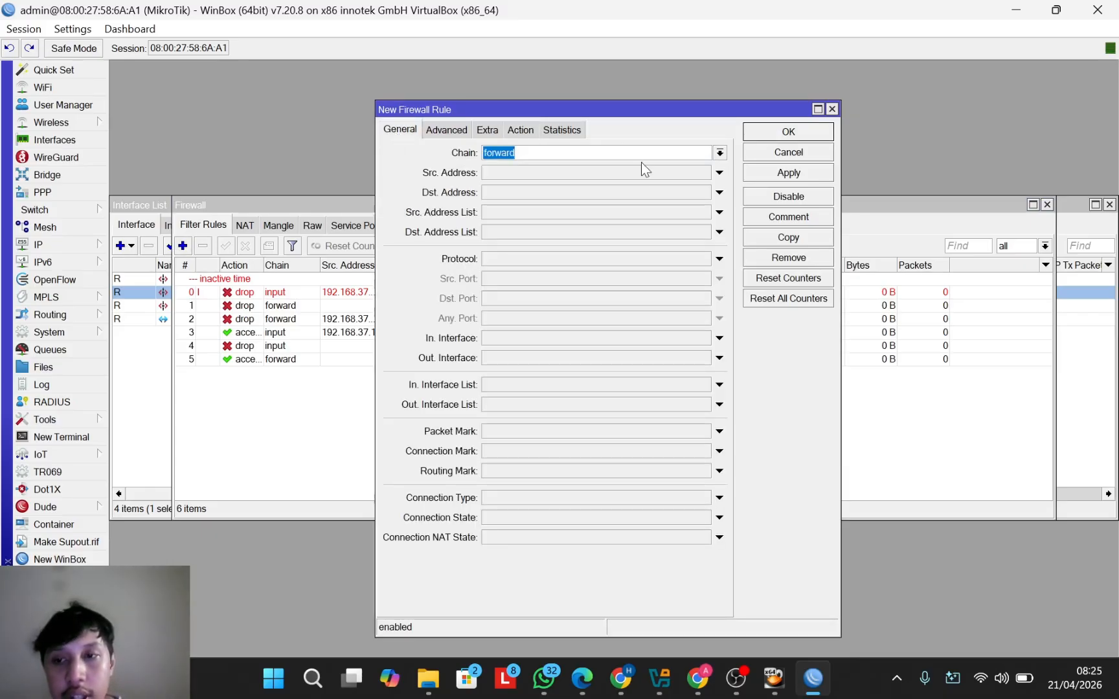
pyautogui.click(575, 174)
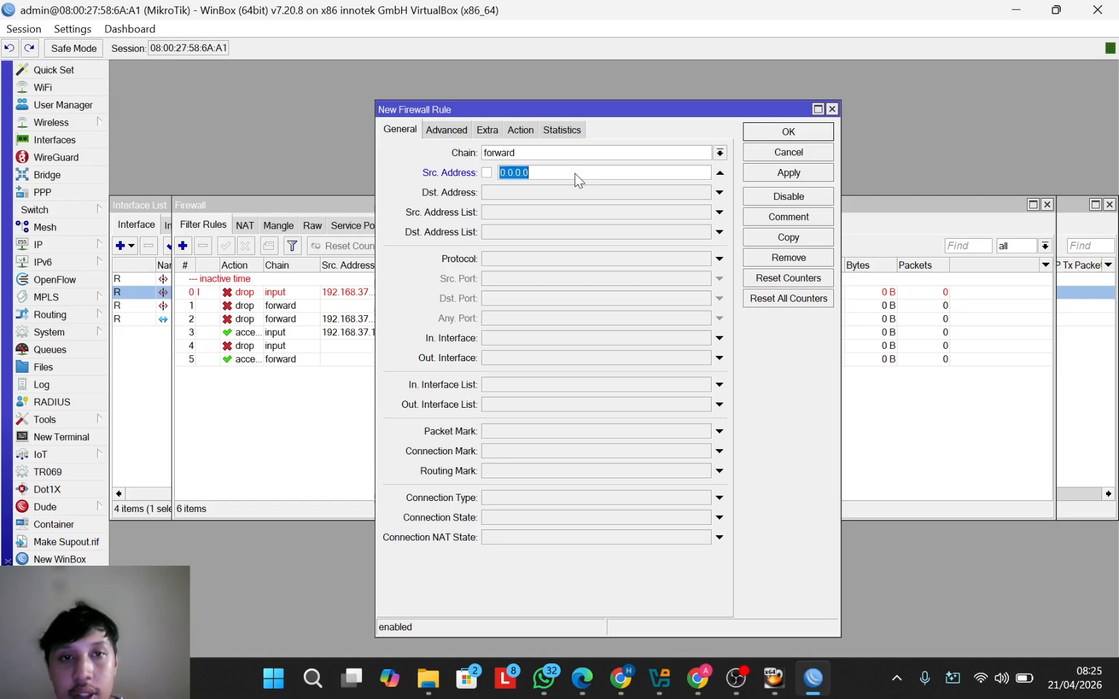
pyautogui.write('192')
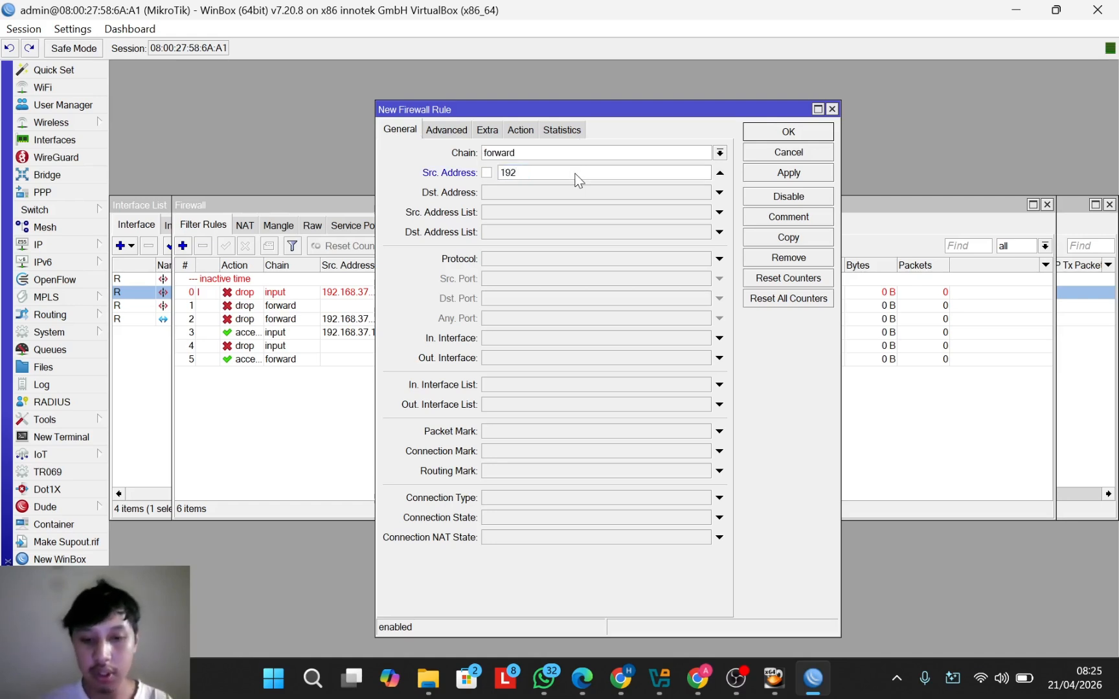
pyautogui.write('.168')
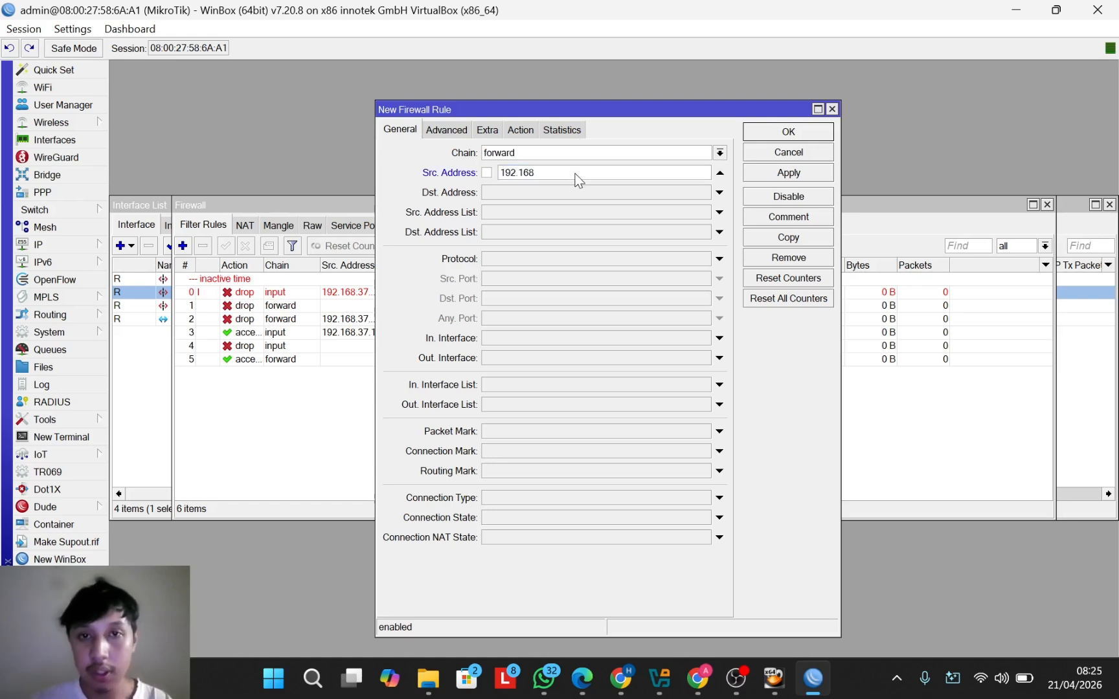
pyautogui.write('.37')
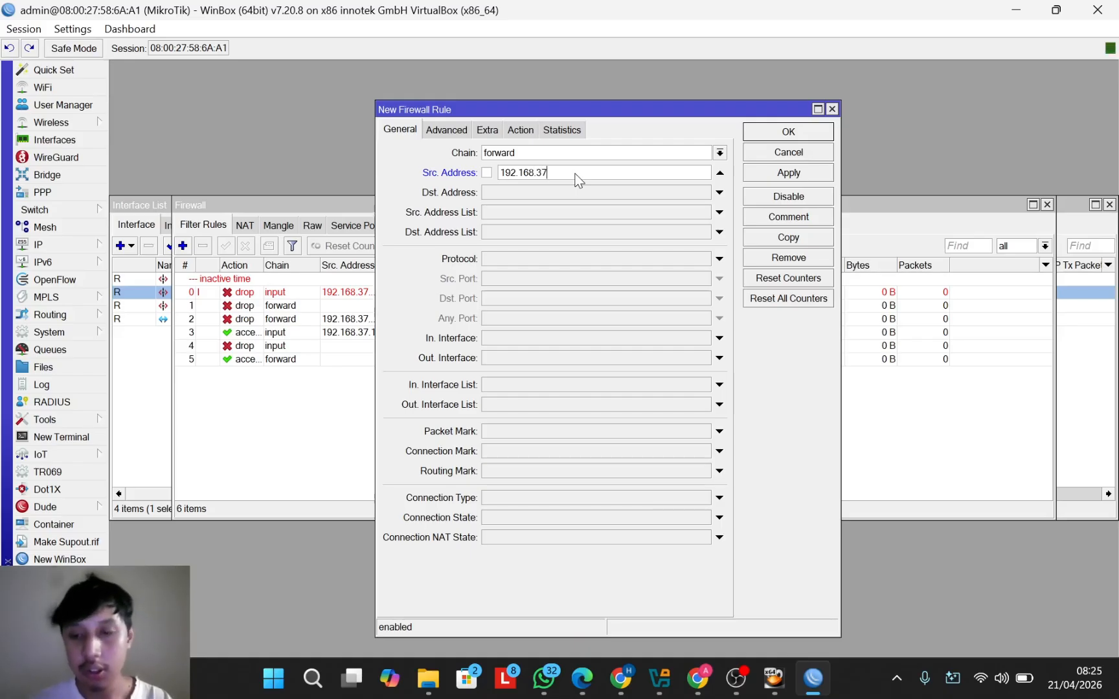
pyautogui.write('.0/24')
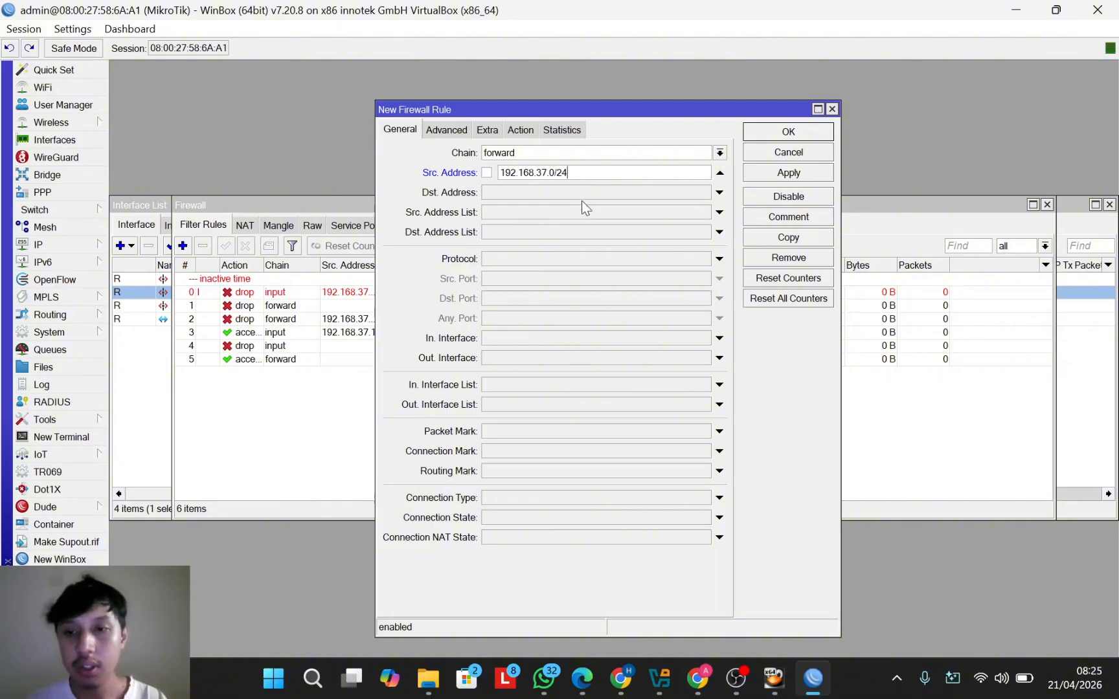
pyautogui.click(530, 127)
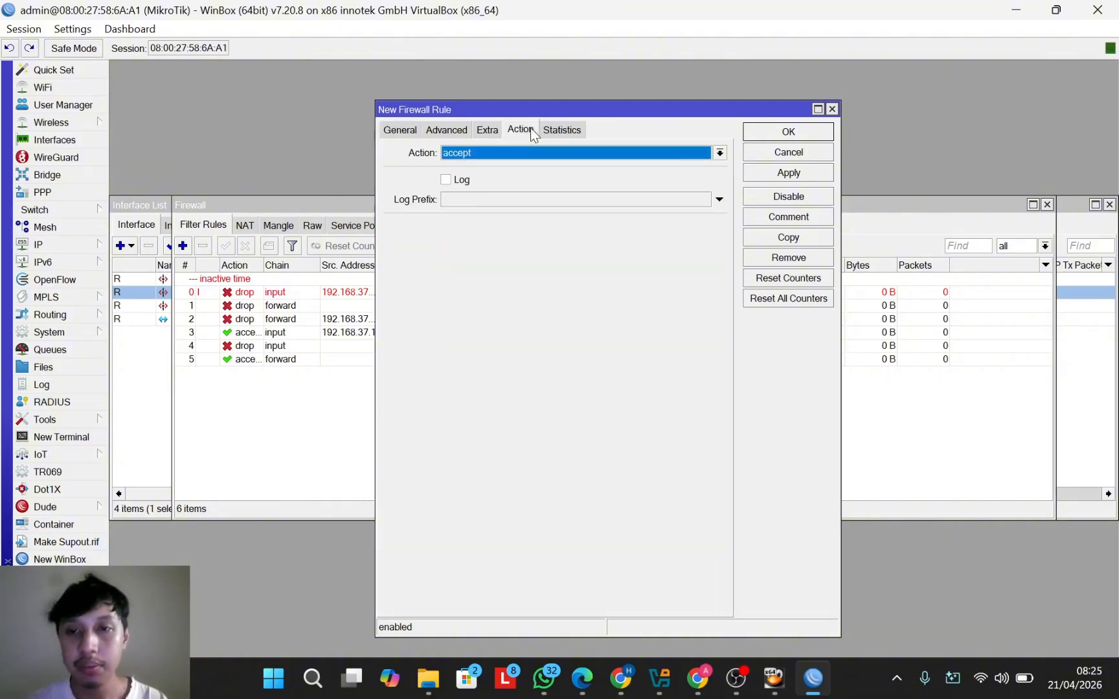
pyautogui.click(719, 153)
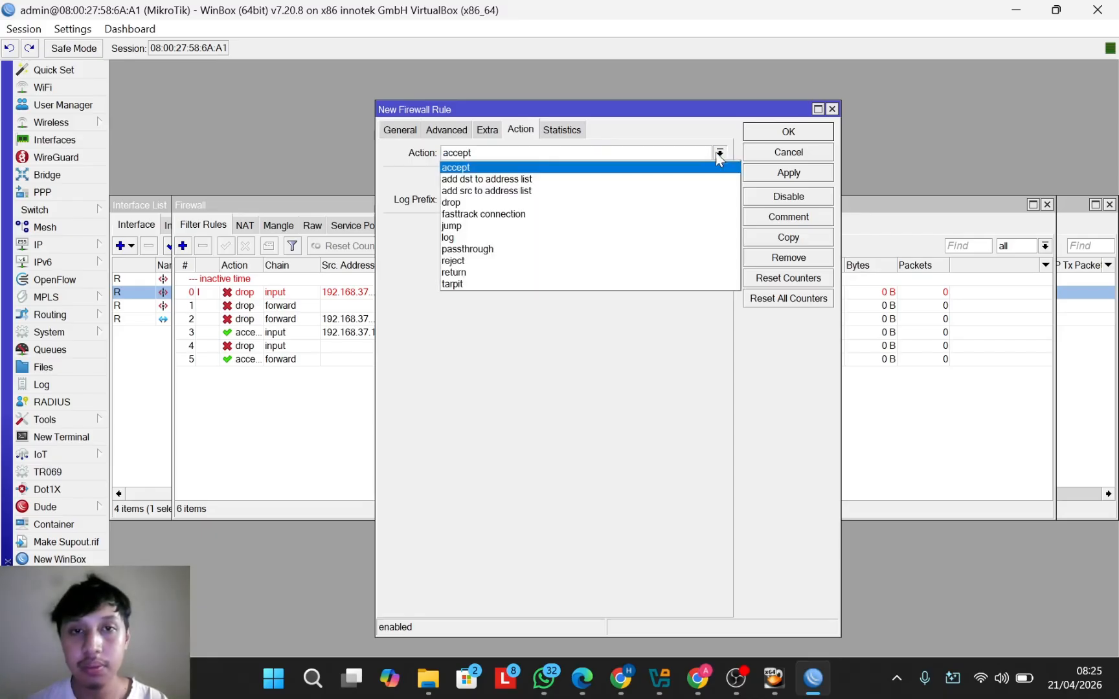
pyautogui.click(642, 202)
pyautogui.click(768, 132)
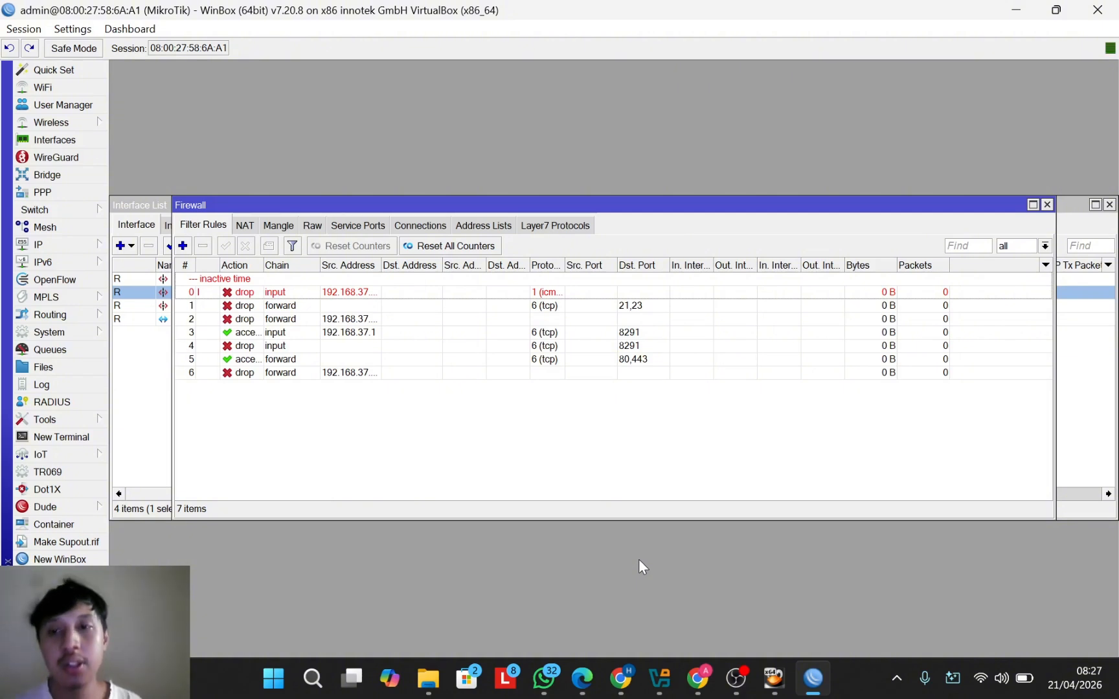
# Step: Start a new forward rule with source 192.168.37.0/24, keeping the action accept
pyautogui.click(182, 245)
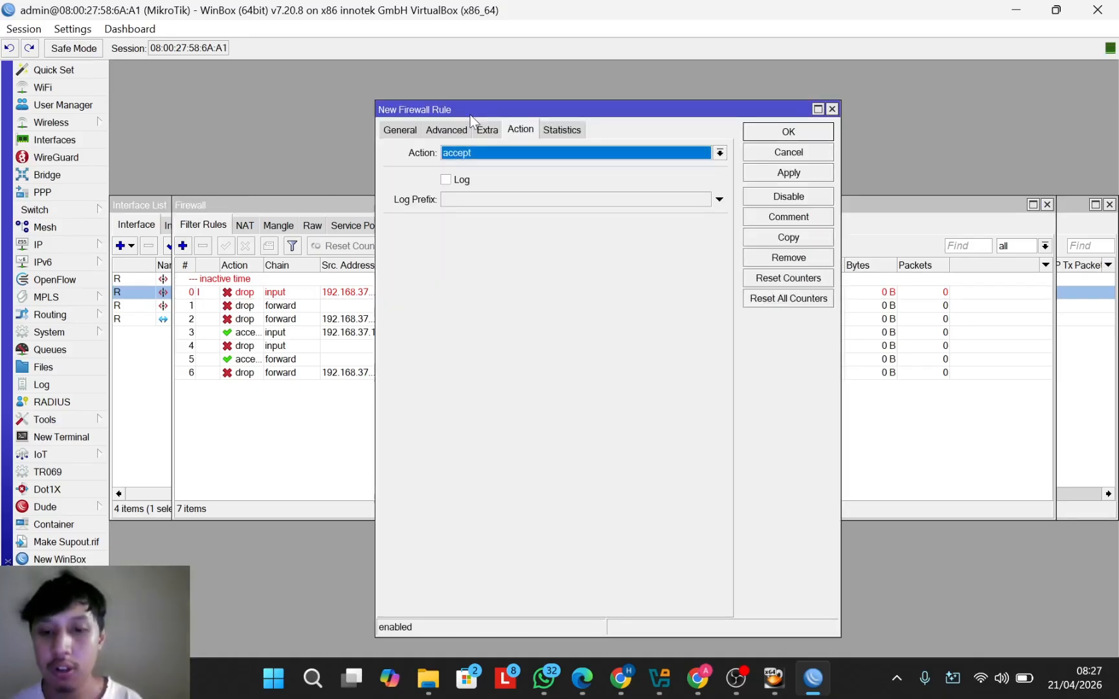
pyautogui.click(512, 153)
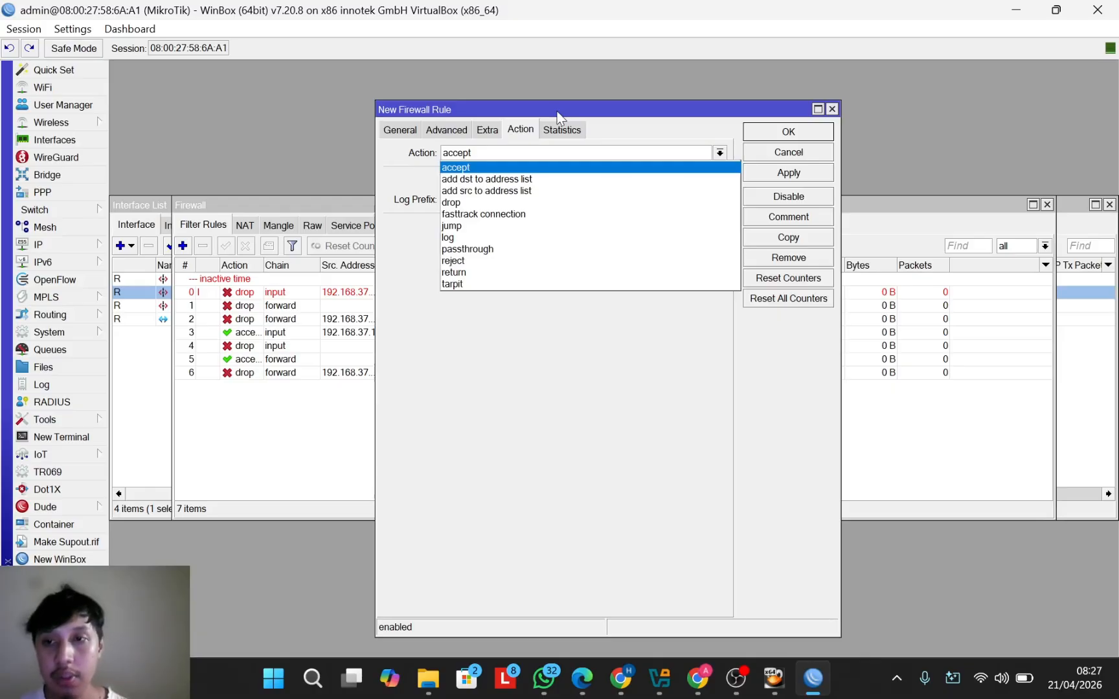
pyautogui.click(402, 131)
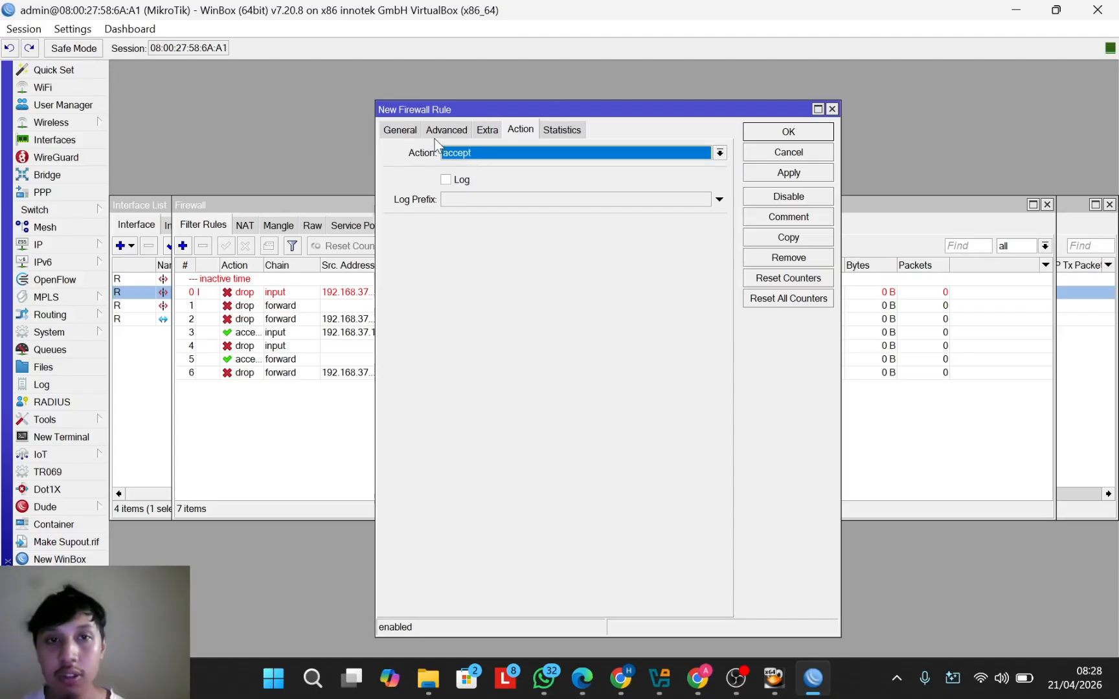
pyautogui.click(414, 130)
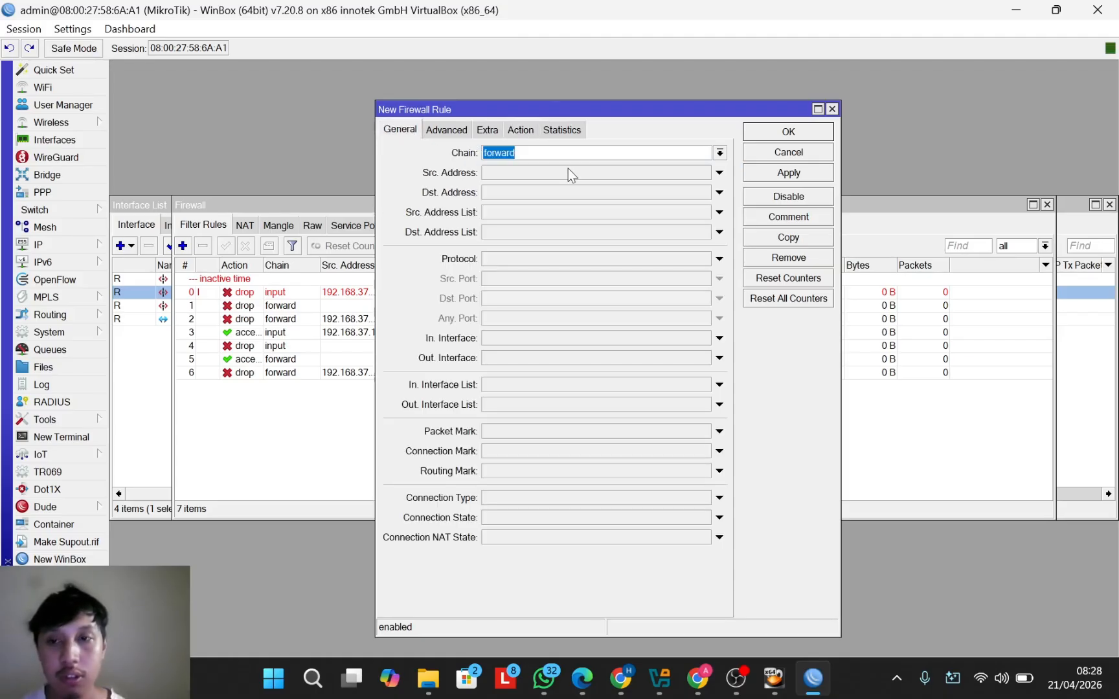
pyautogui.click(587, 178)
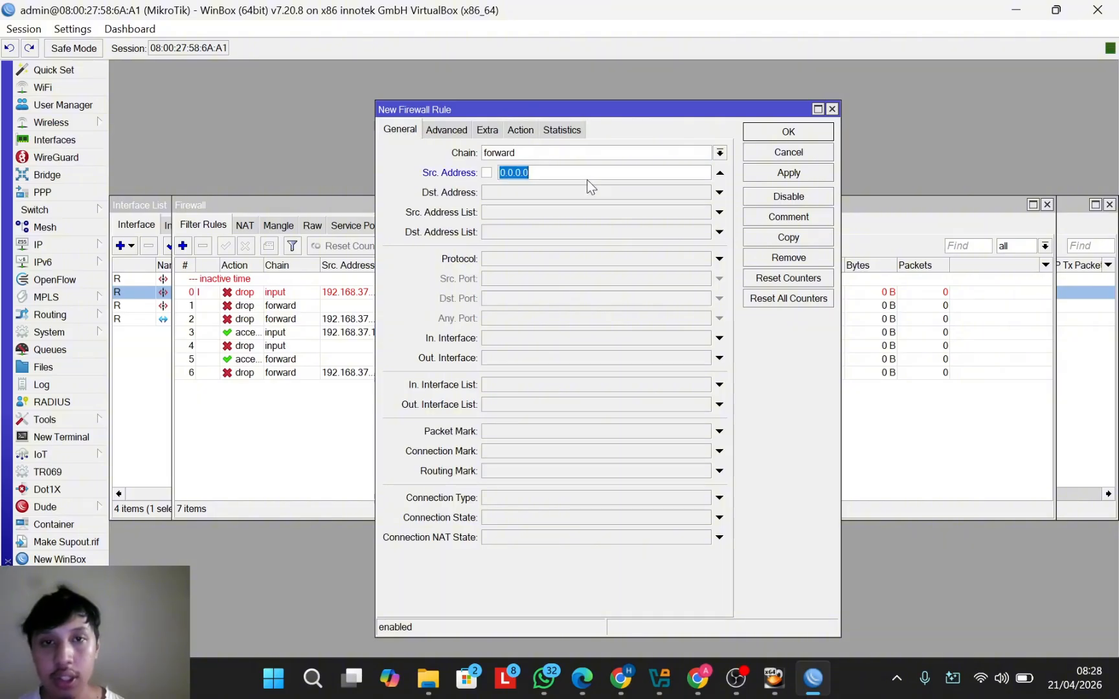
pyautogui.write('192')
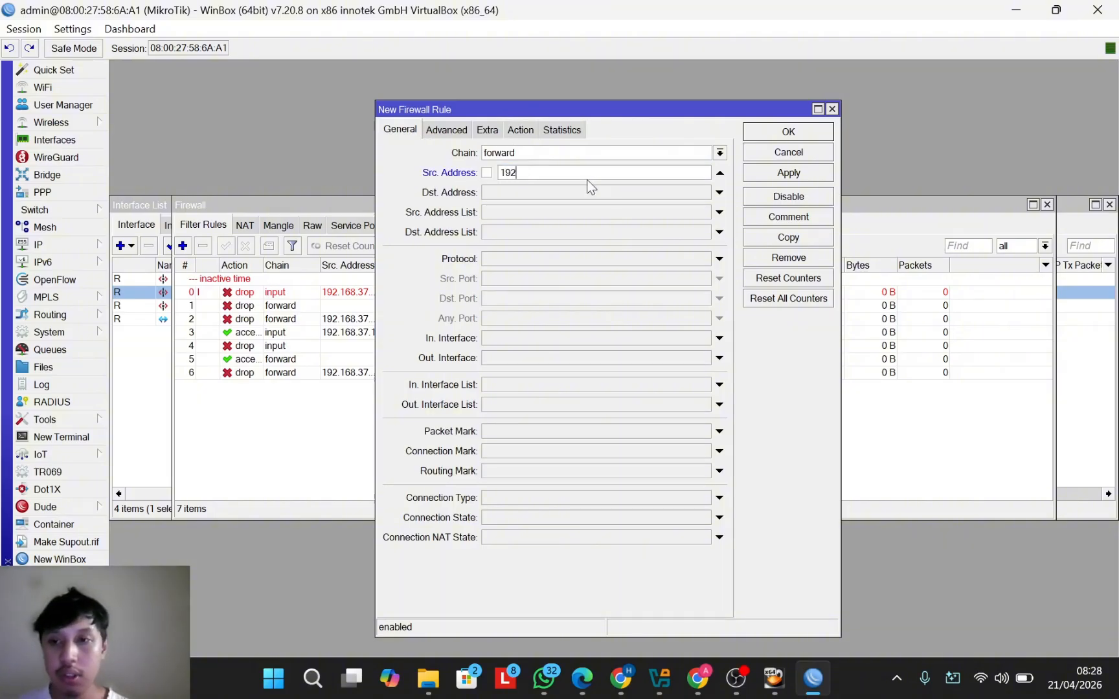
pyautogui.write('.16')
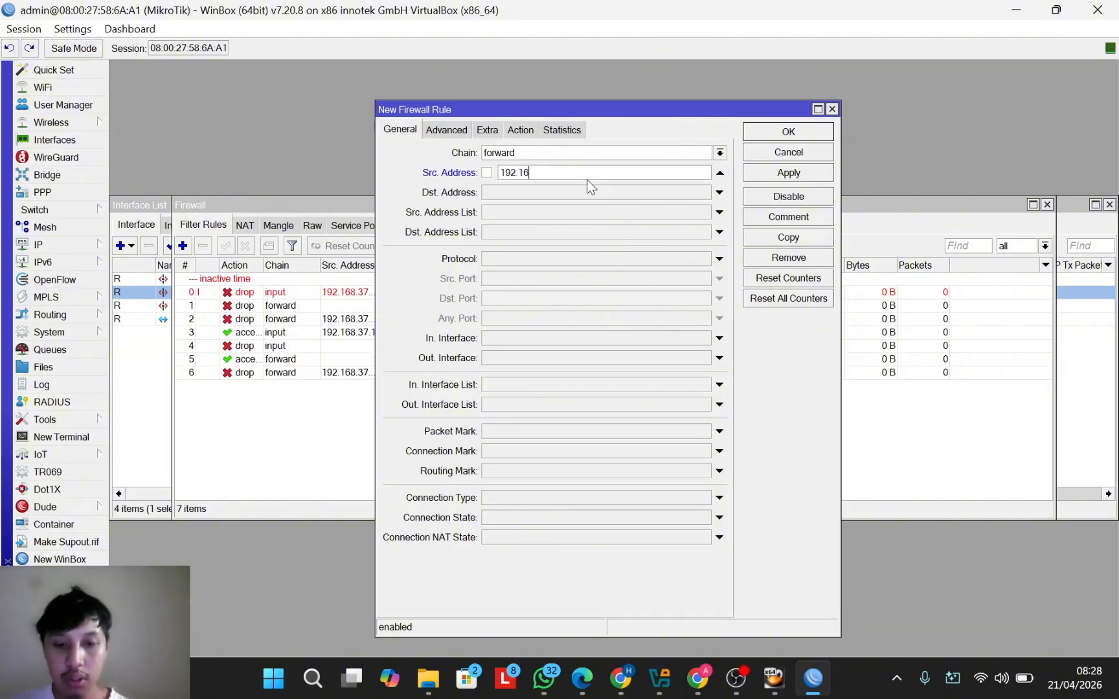
pyautogui.write('8.')
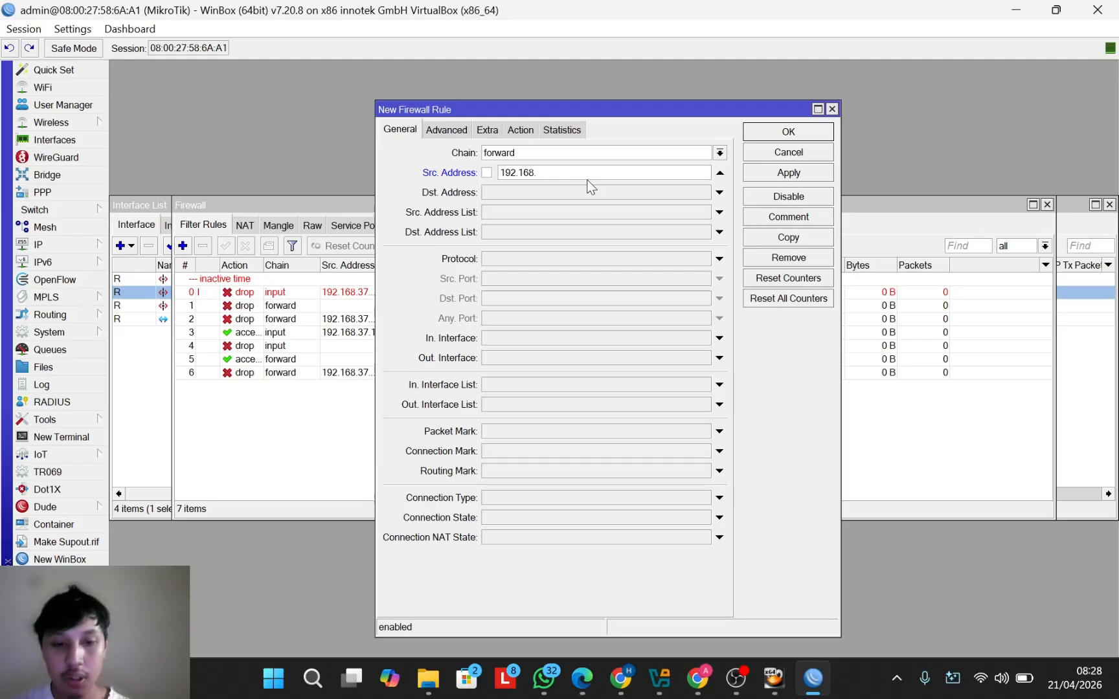
pyautogui.write('3')
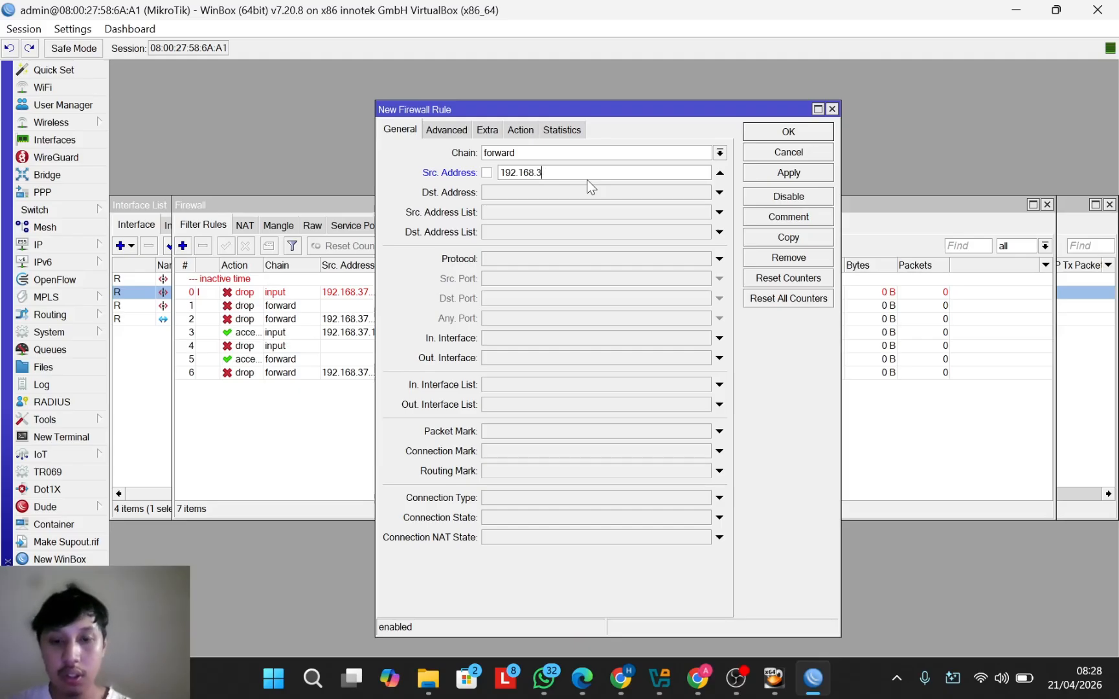
pyautogui.write('7.0/24')
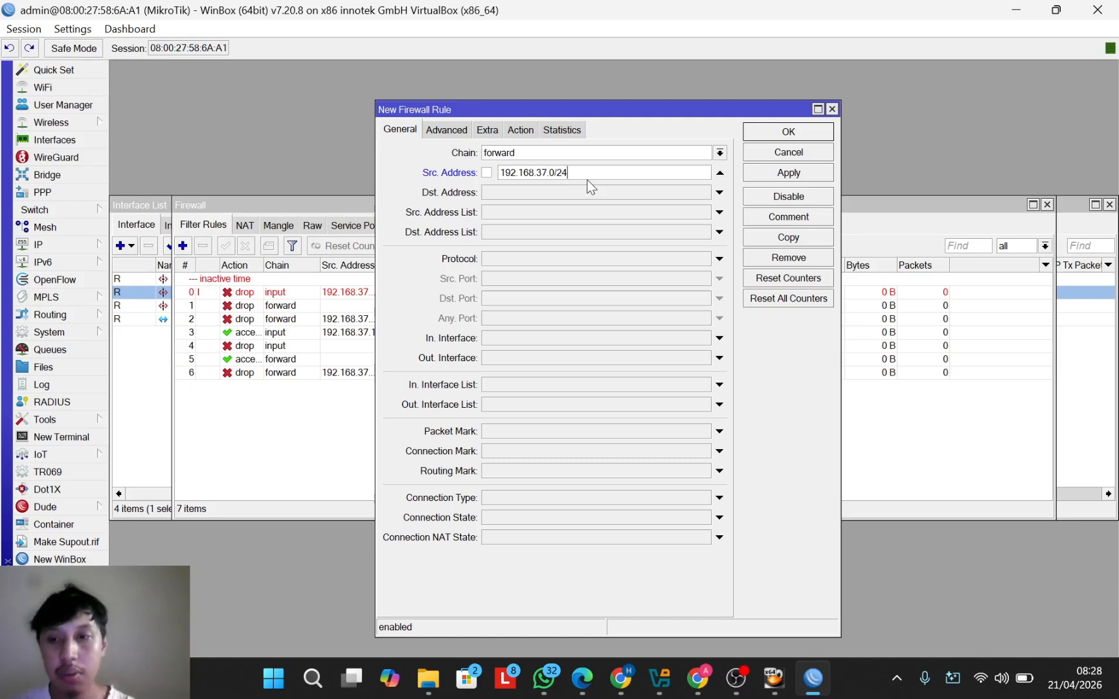
# Step: Match udp destination port 53 and save the DNS accept rule
pyautogui.click(719, 258)
pyautogui.click(705, 259)
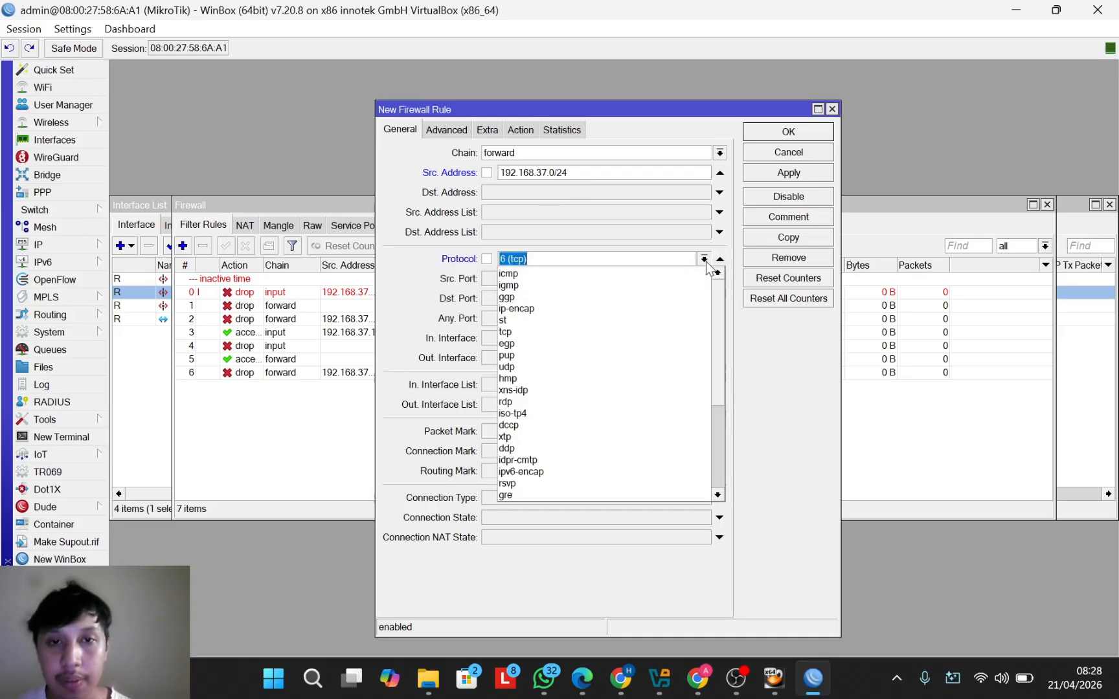
pyautogui.click(597, 365)
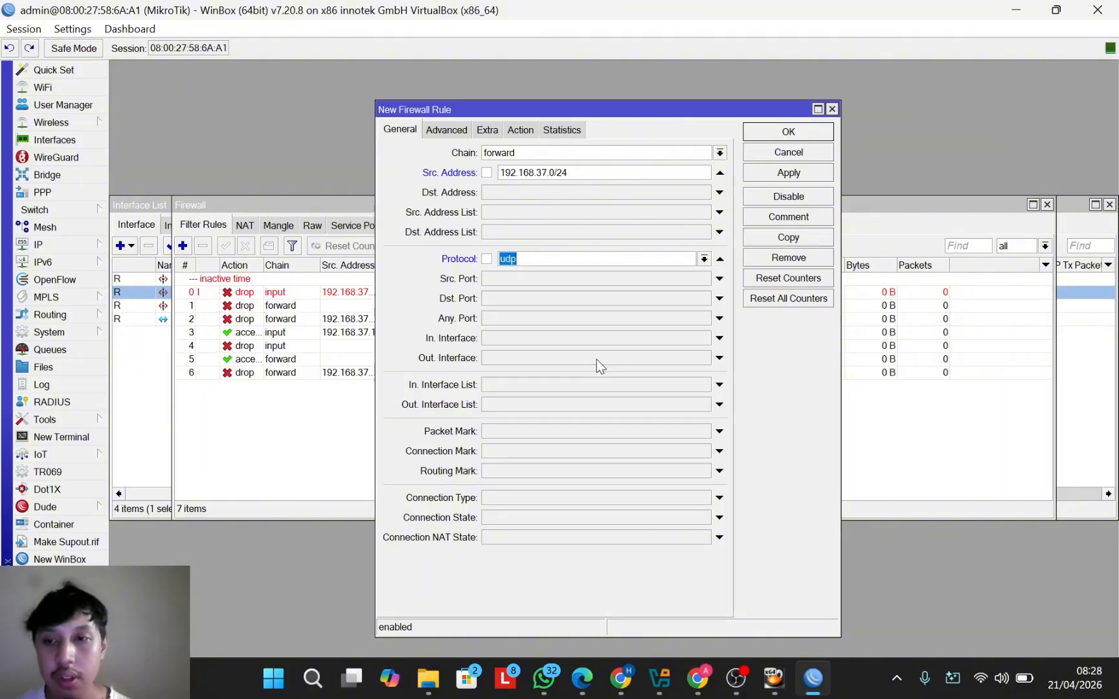
pyautogui.click(549, 299)
pyautogui.write('53')
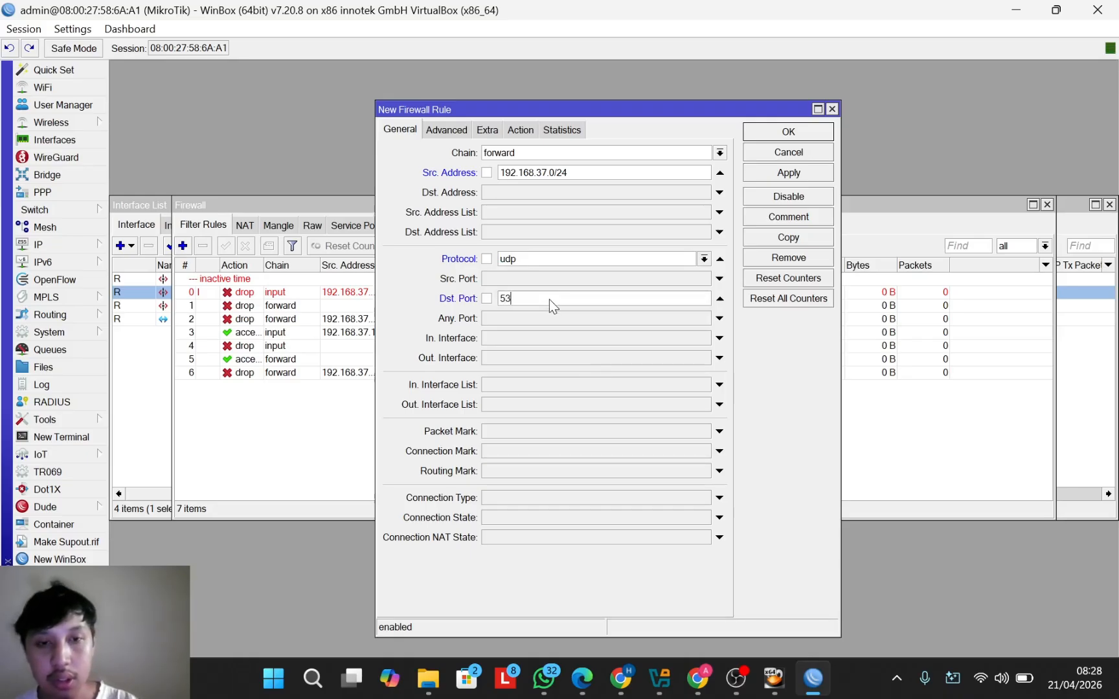
pyautogui.click(521, 127)
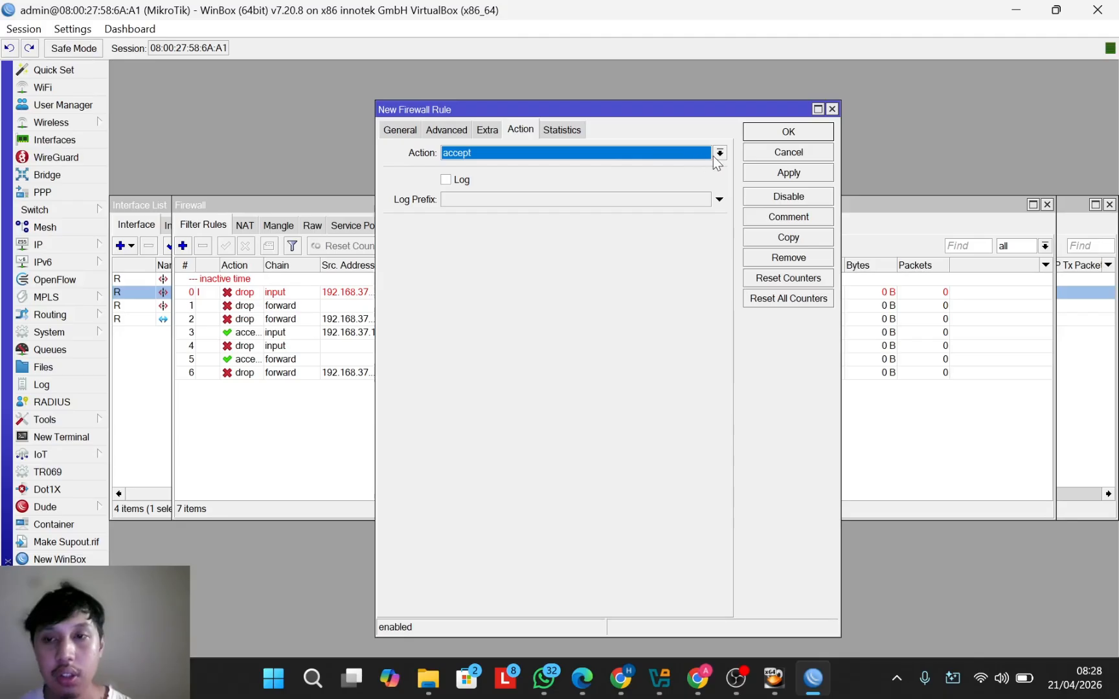
pyautogui.click(819, 132)
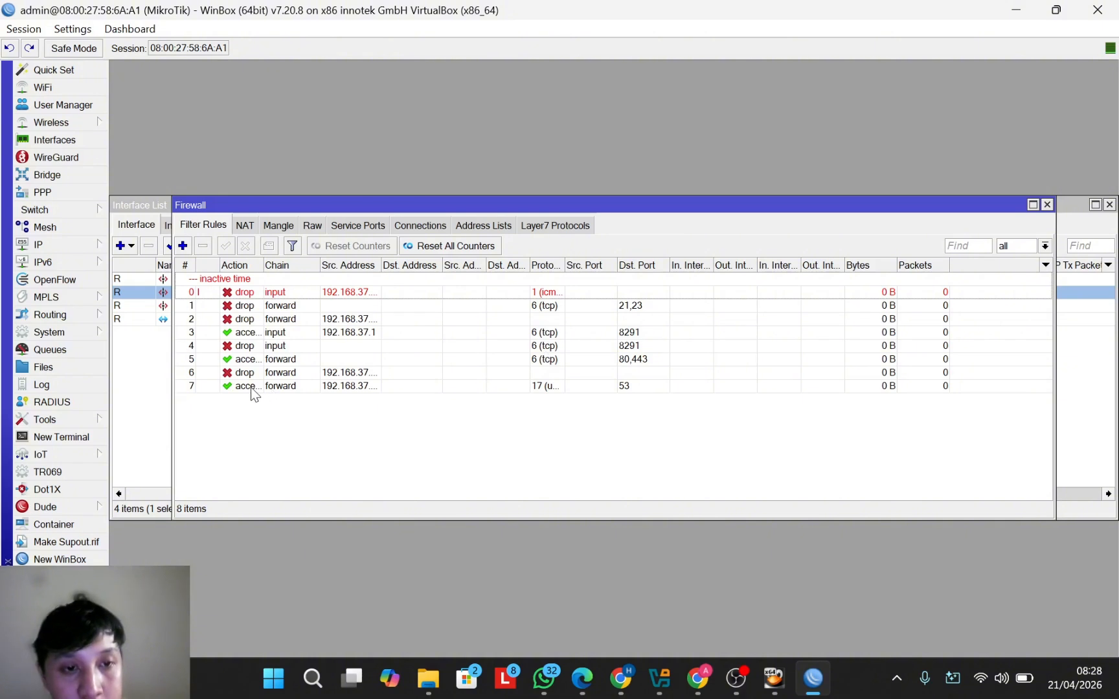
# Step: Move the DNS accept rule above the forward drop rule, then switch to VirtualBox Manager
pyautogui.moveTo(250, 387); pyautogui.dragTo(249, 368)
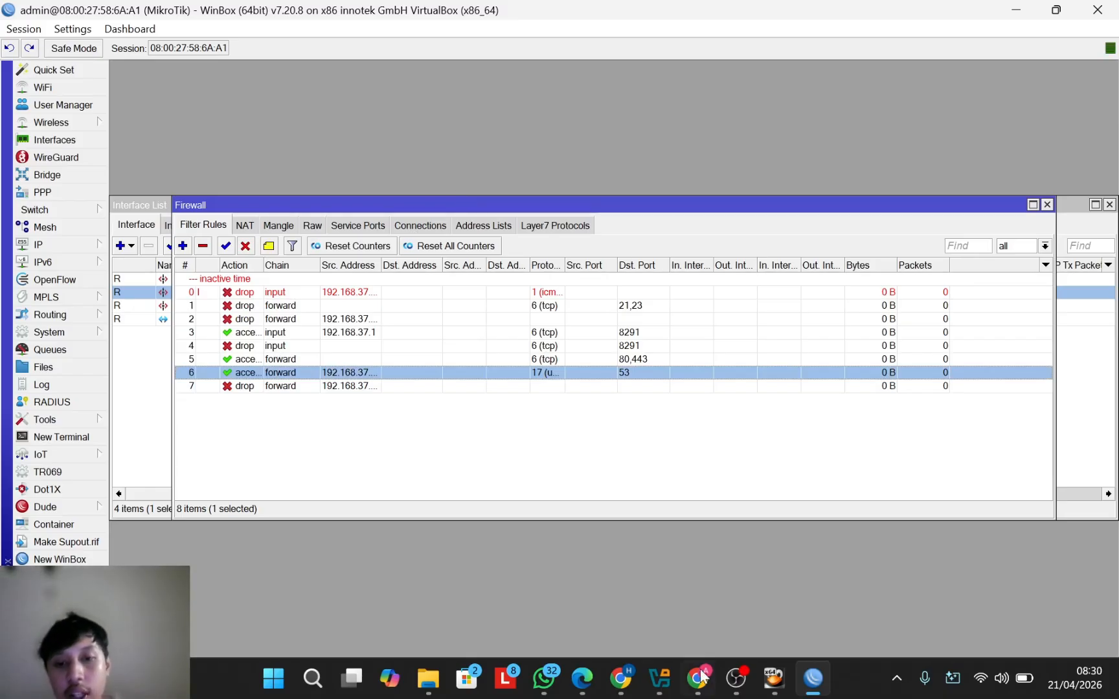
pyautogui.click(654, 684)
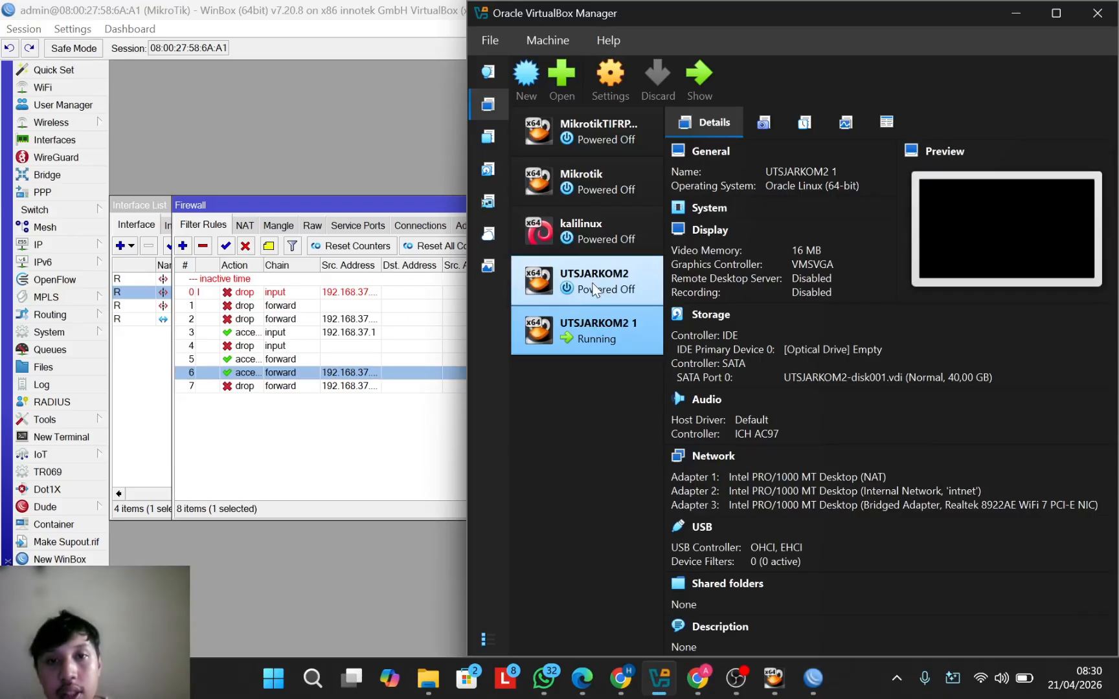
# Step: Start the kalilinux virtual machine and maximize its window
pyautogui.click(590, 229)
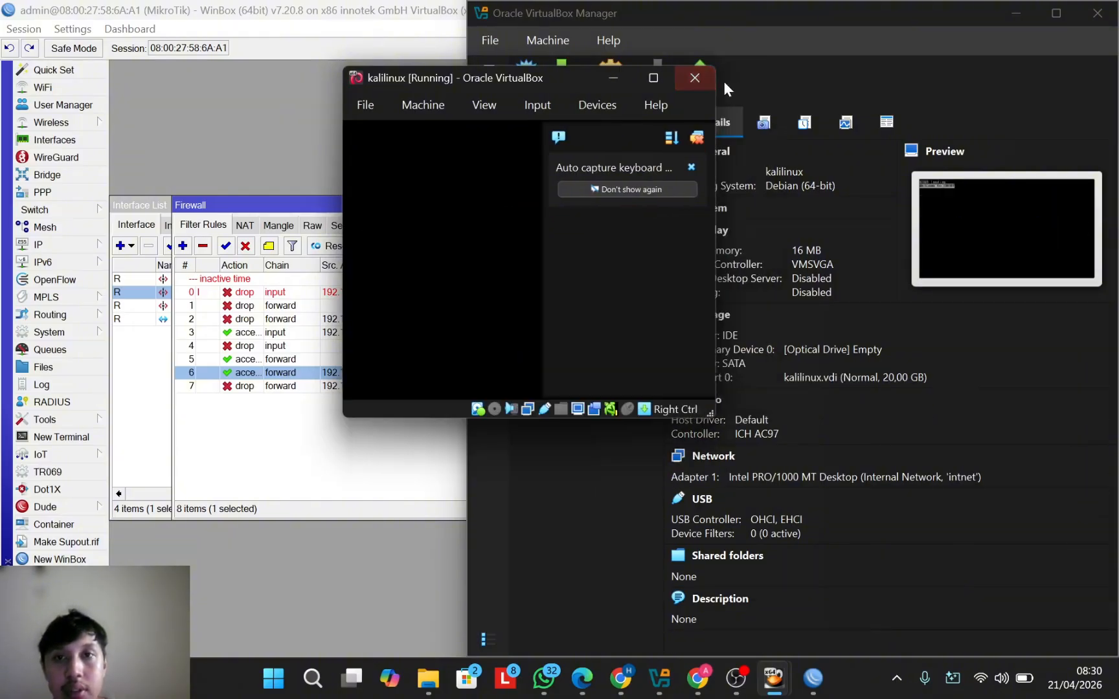
pyautogui.click(654, 77)
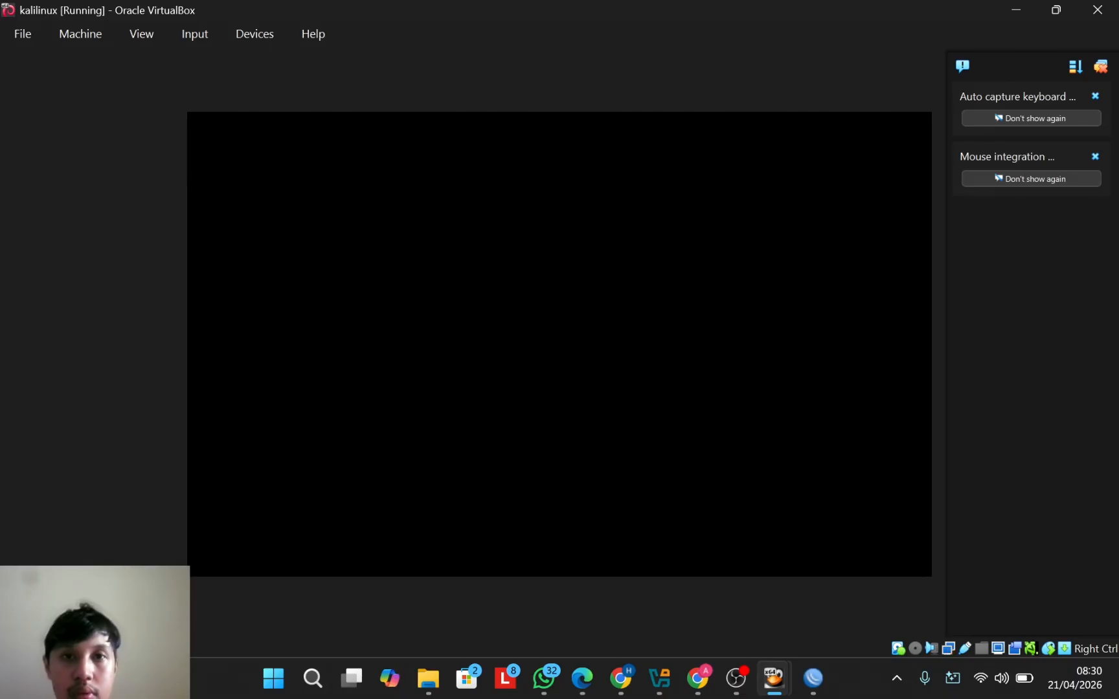
# Step: Log in to the Kali desktop with the user's username and password
pyautogui.write('hapis')
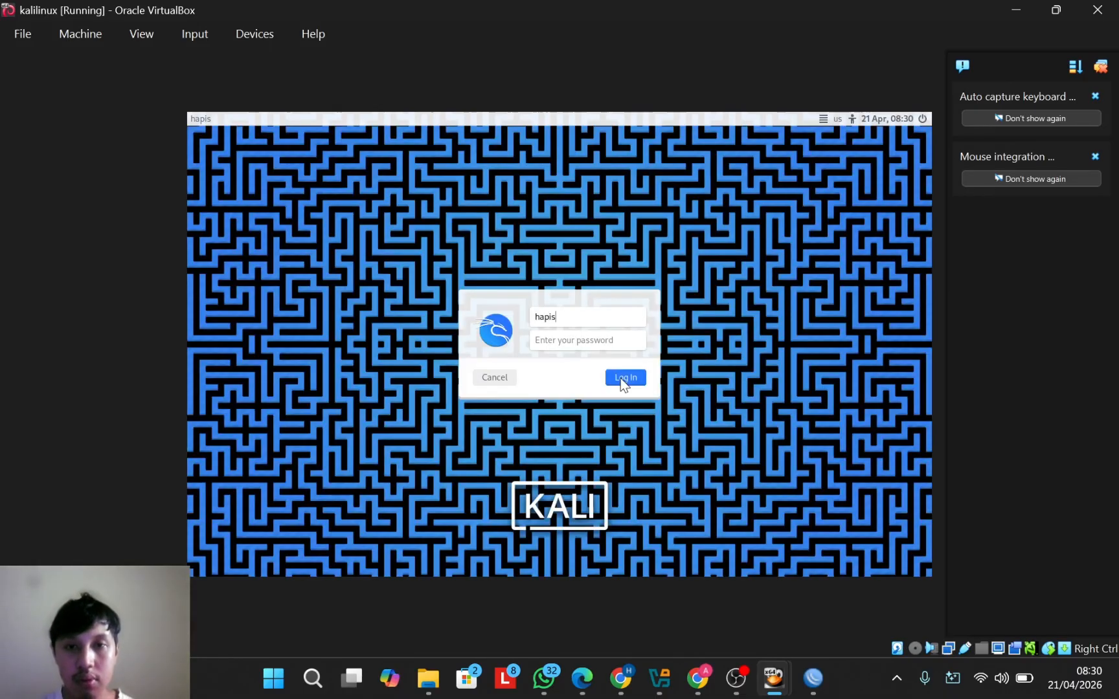
pyautogui.press('Return')
pyautogui.write('kali')
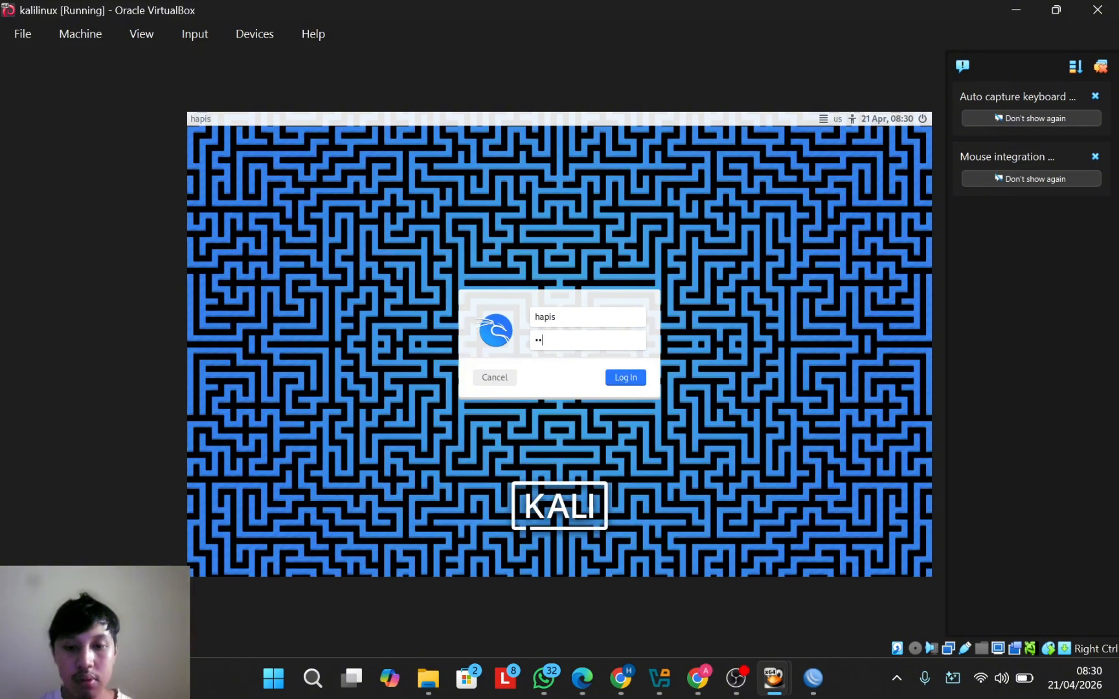
pyautogui.click(623, 379)
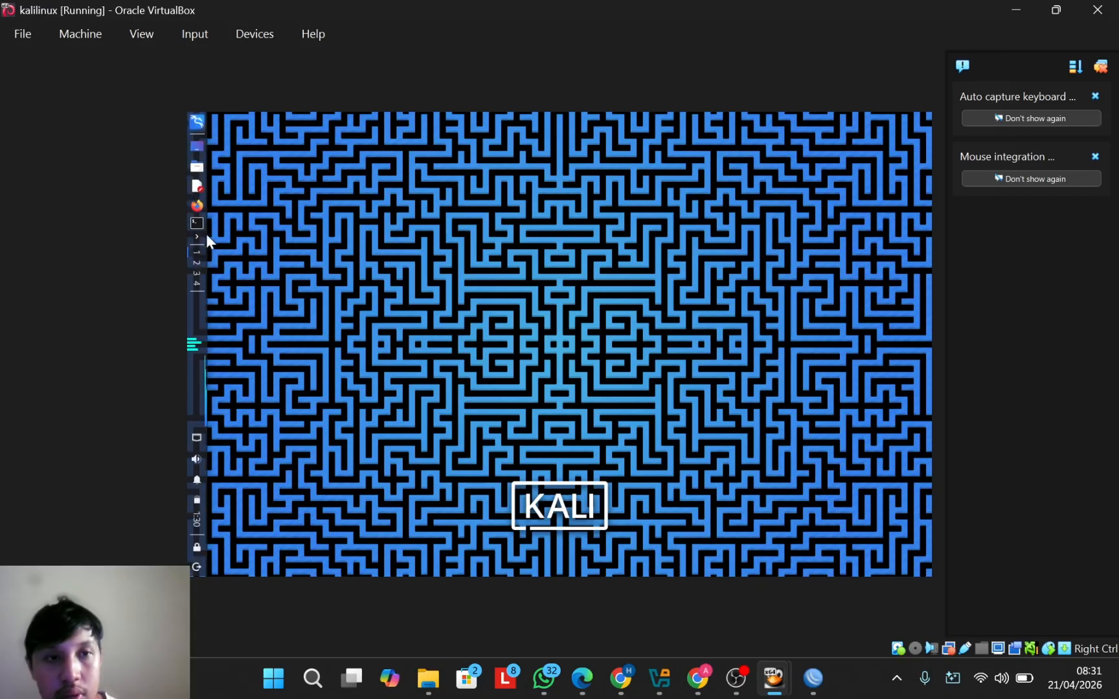
# Step: Run ifconfig in a terminal, showing eth0 at 192.168.37.2
pyautogui.click(196, 224)
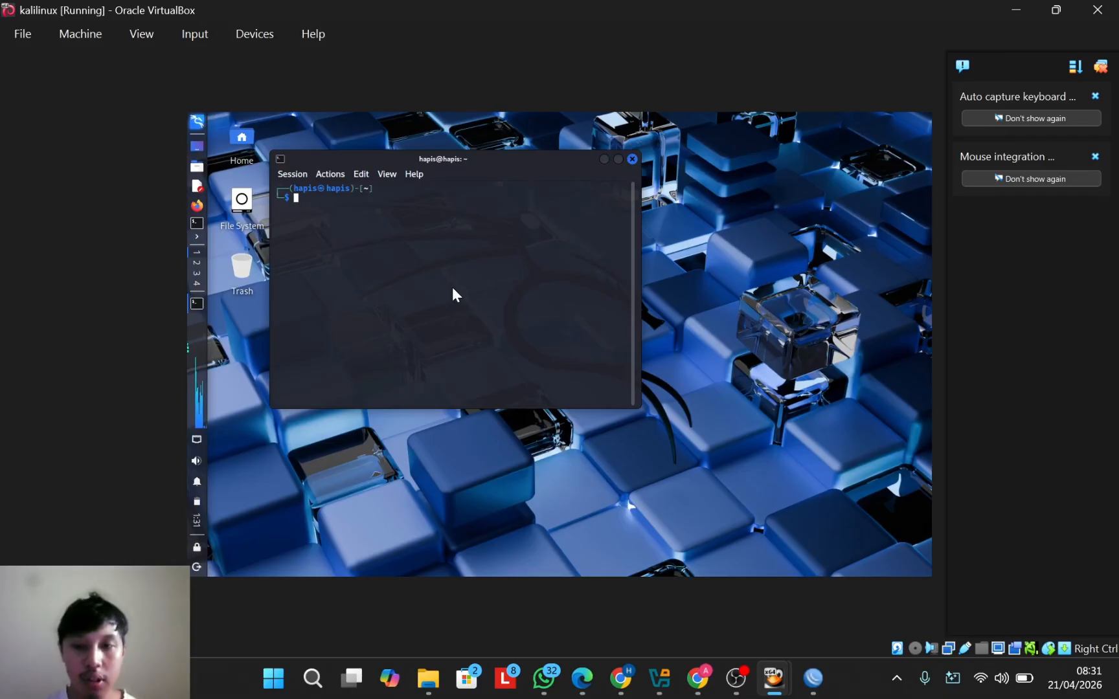
pyautogui.write('if')
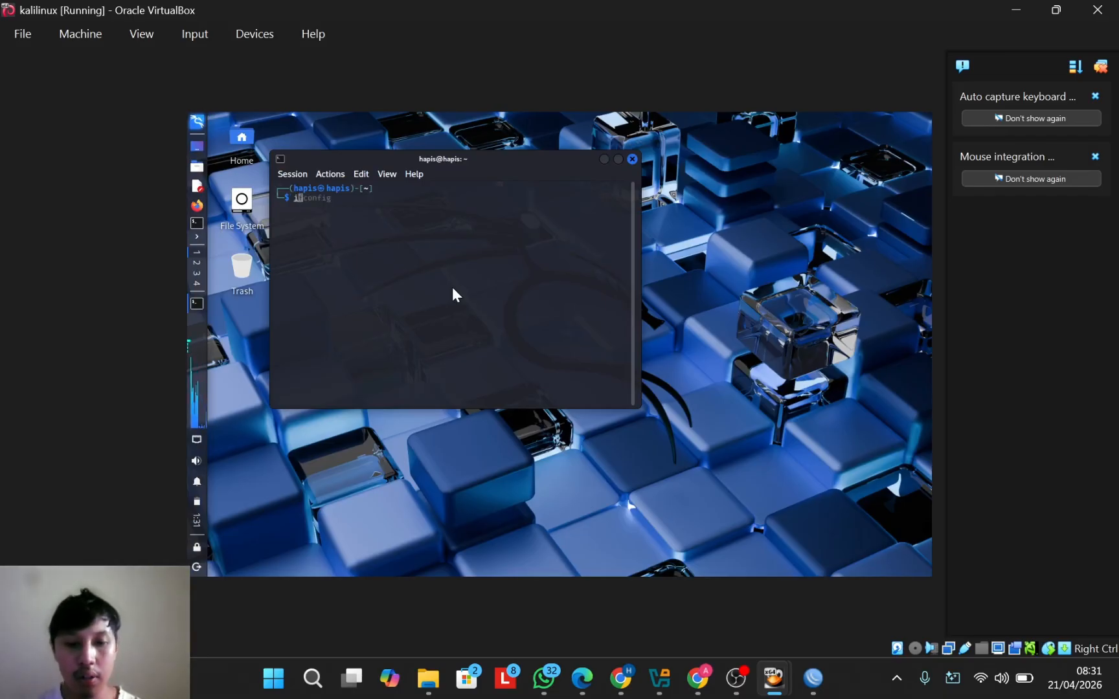
pyautogui.write('conf')
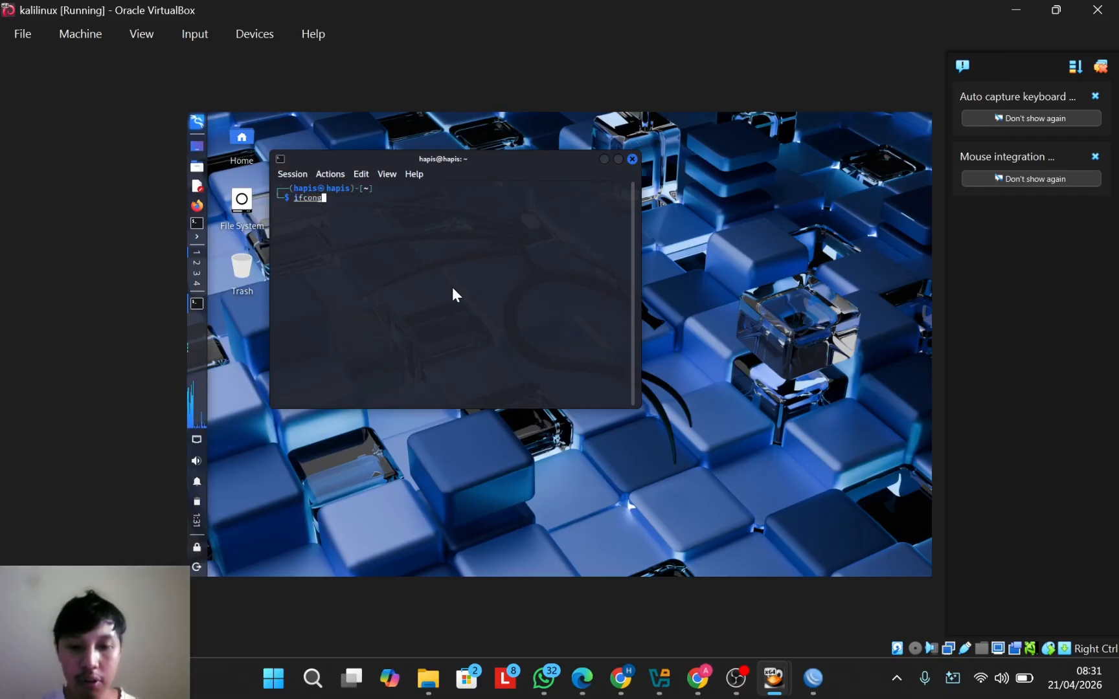
pyautogui.write('ig')
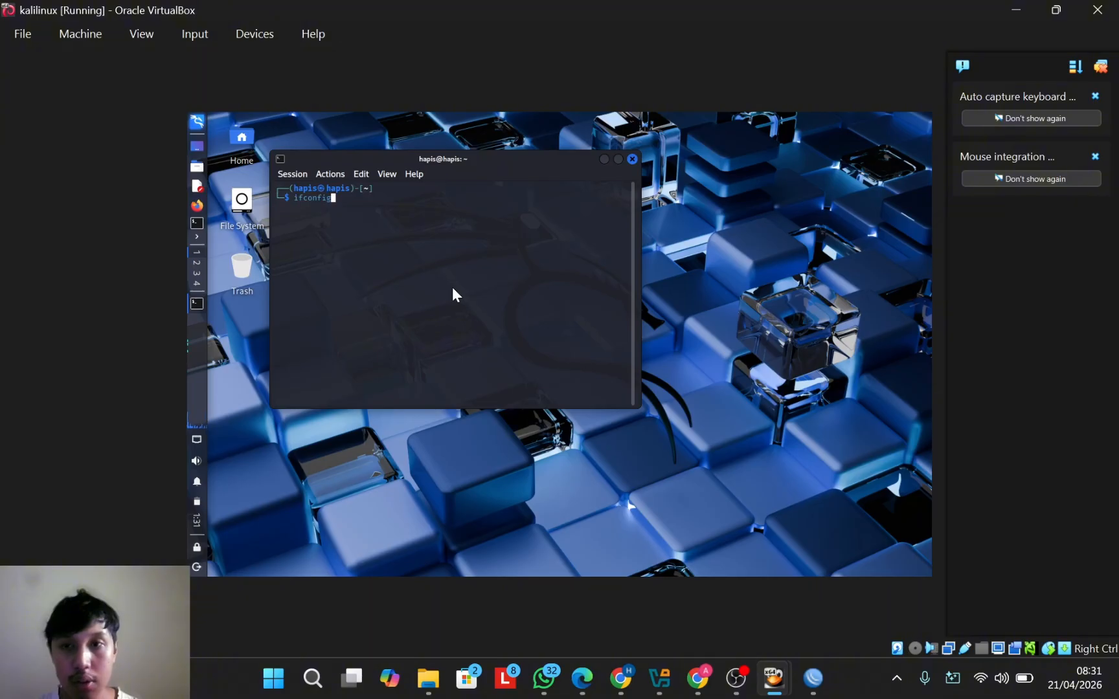
pyautogui.press('Return')
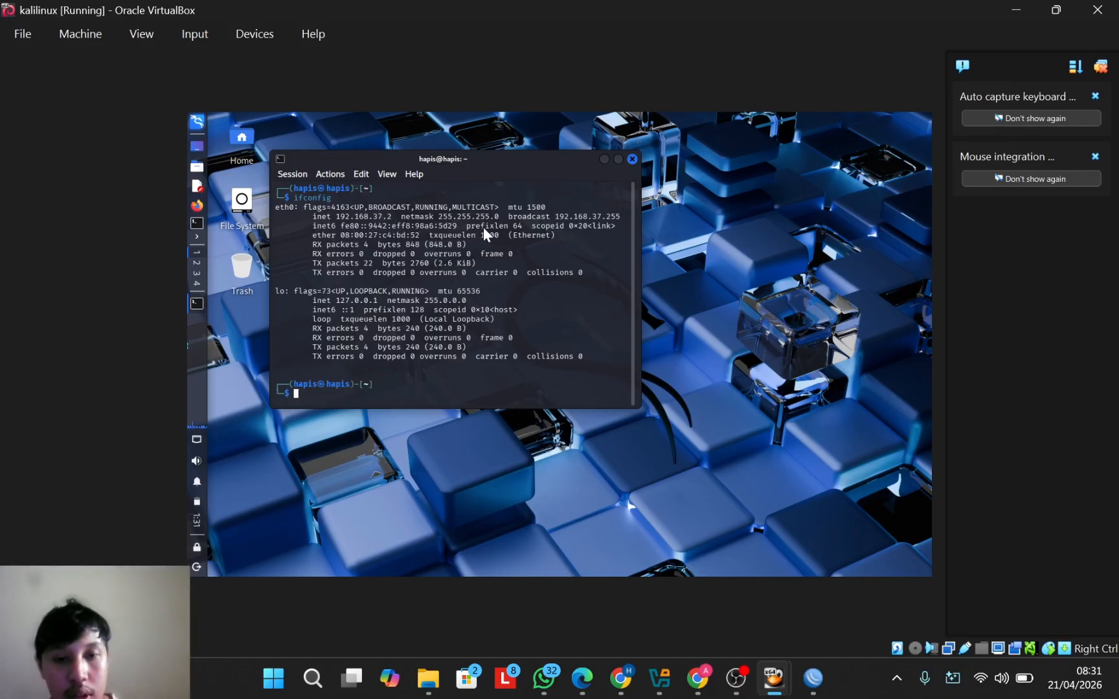
# Step: Ping the router at 192.168.37.1, getting 9 of 9 replies, then return to WinBox
pyautogui.write('z')
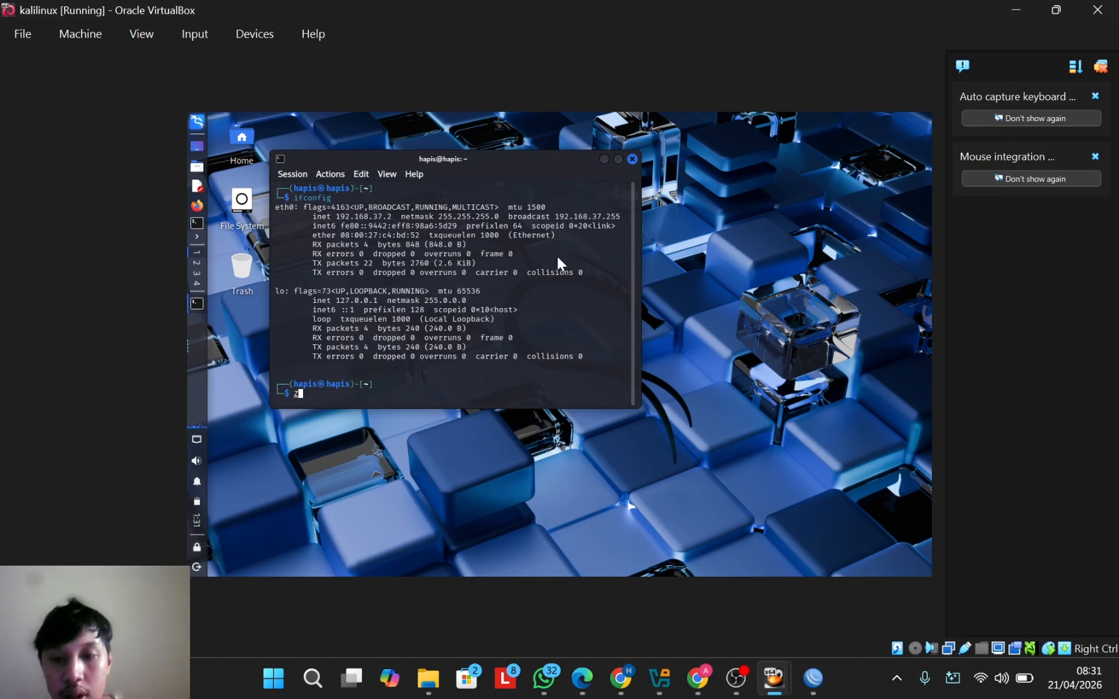
pyautogui.press('BackSpace')
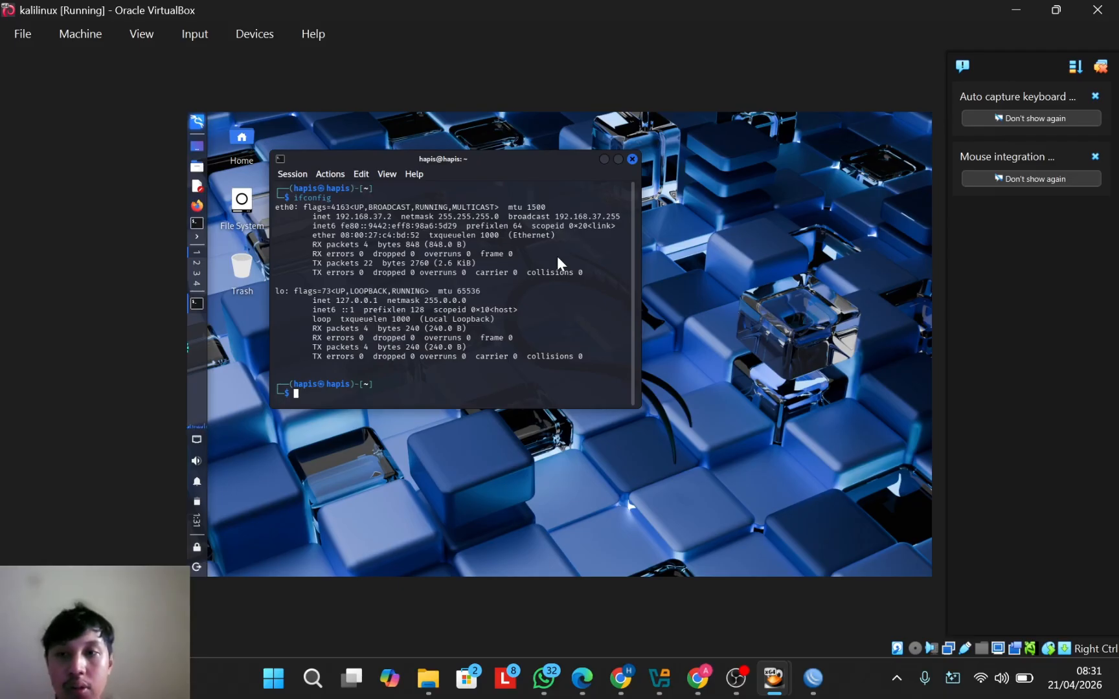
pyautogui.write('ping')
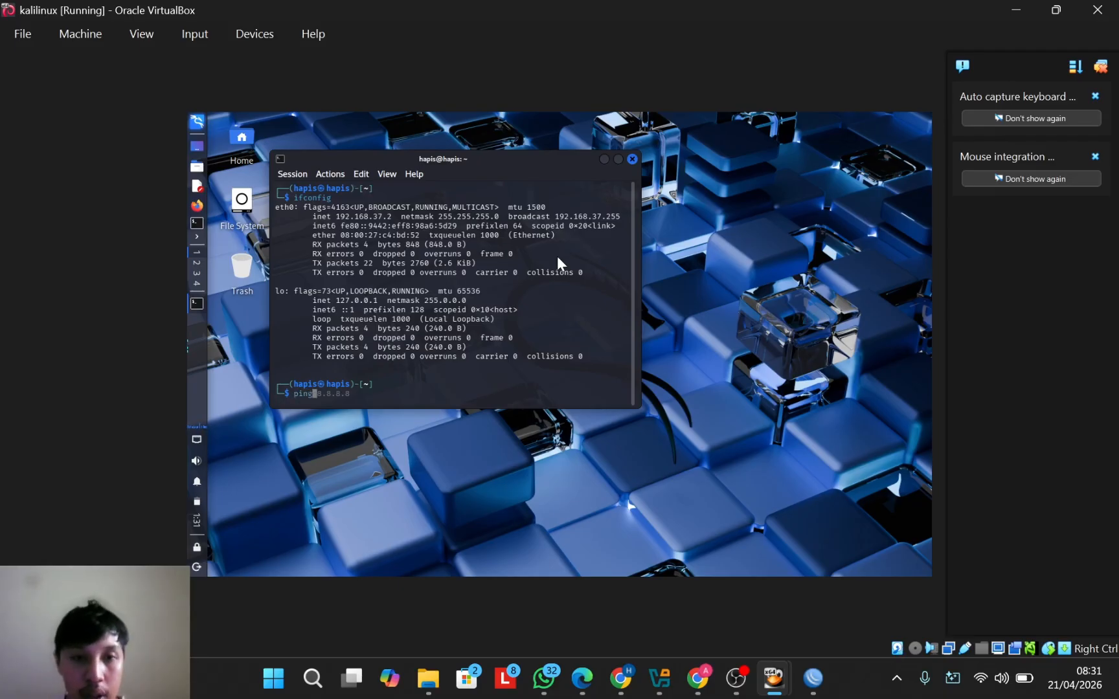
pyautogui.write(' 192.168.37.1')
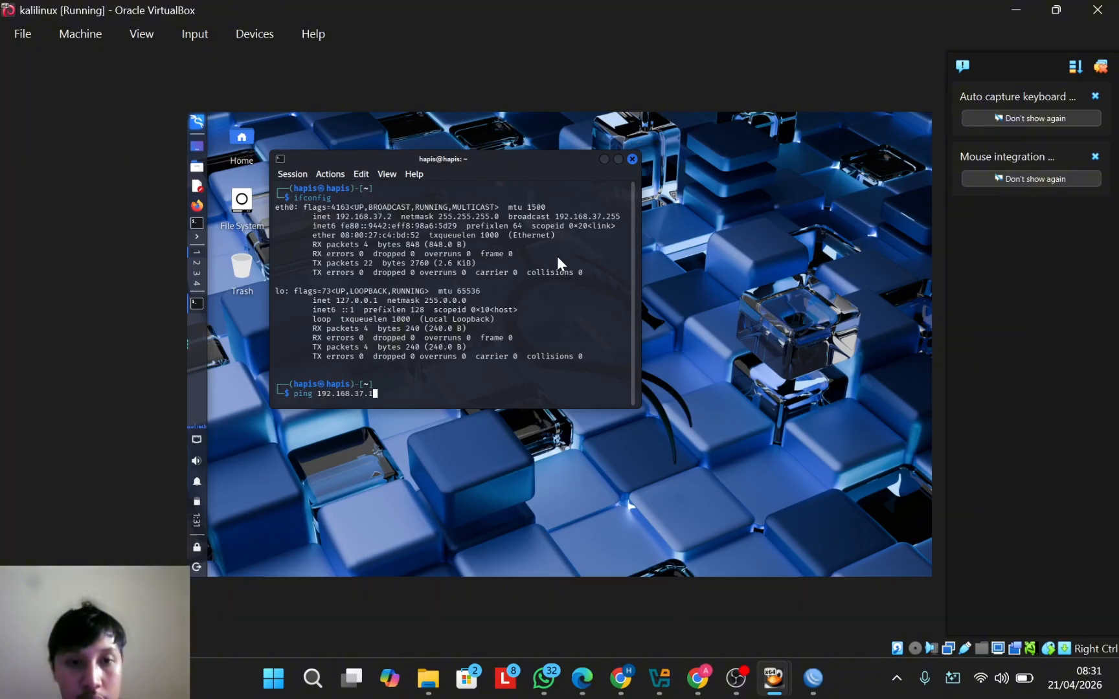
pyautogui.press('Return')
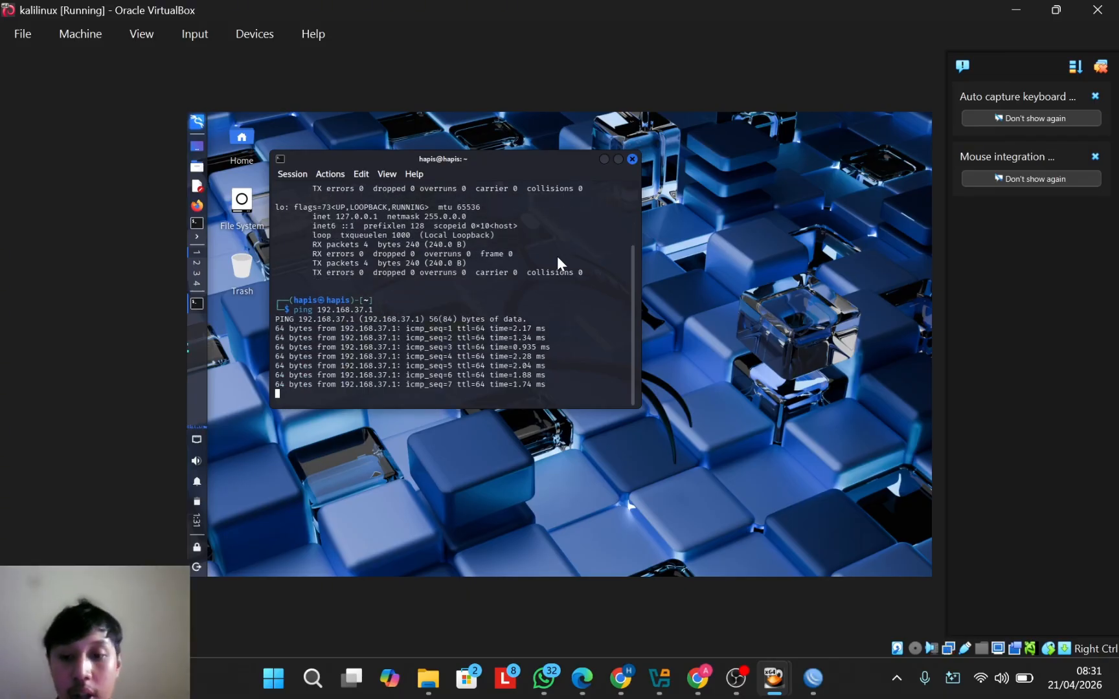
pyautogui.hotkey('ctrl', 'c')
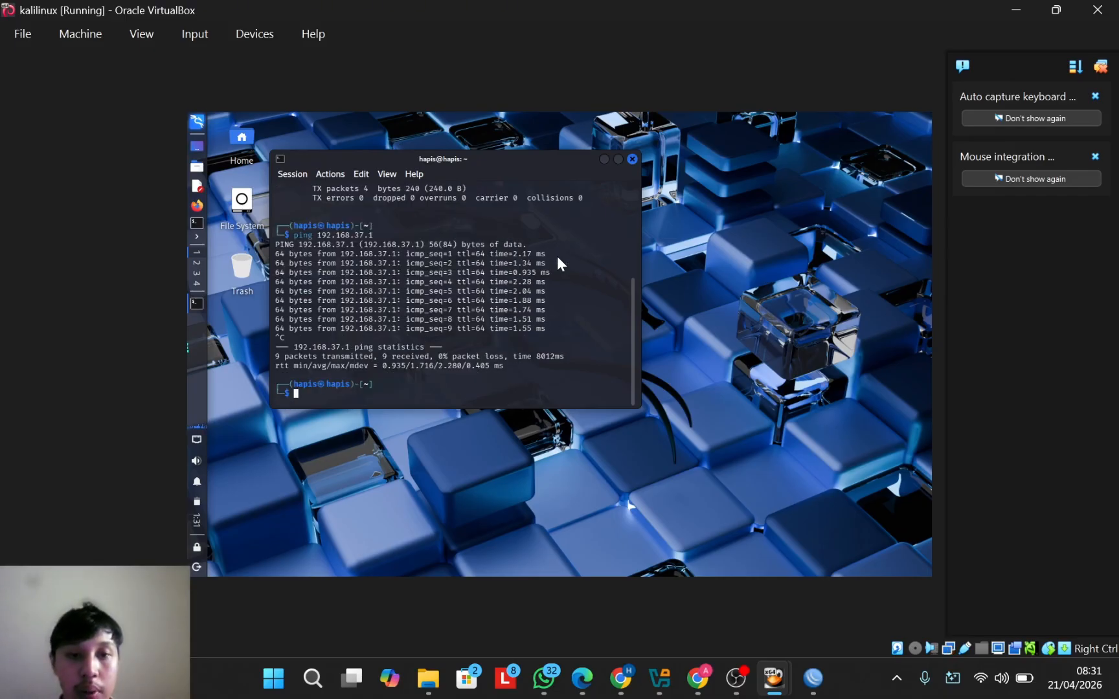
pyautogui.click(813, 680)
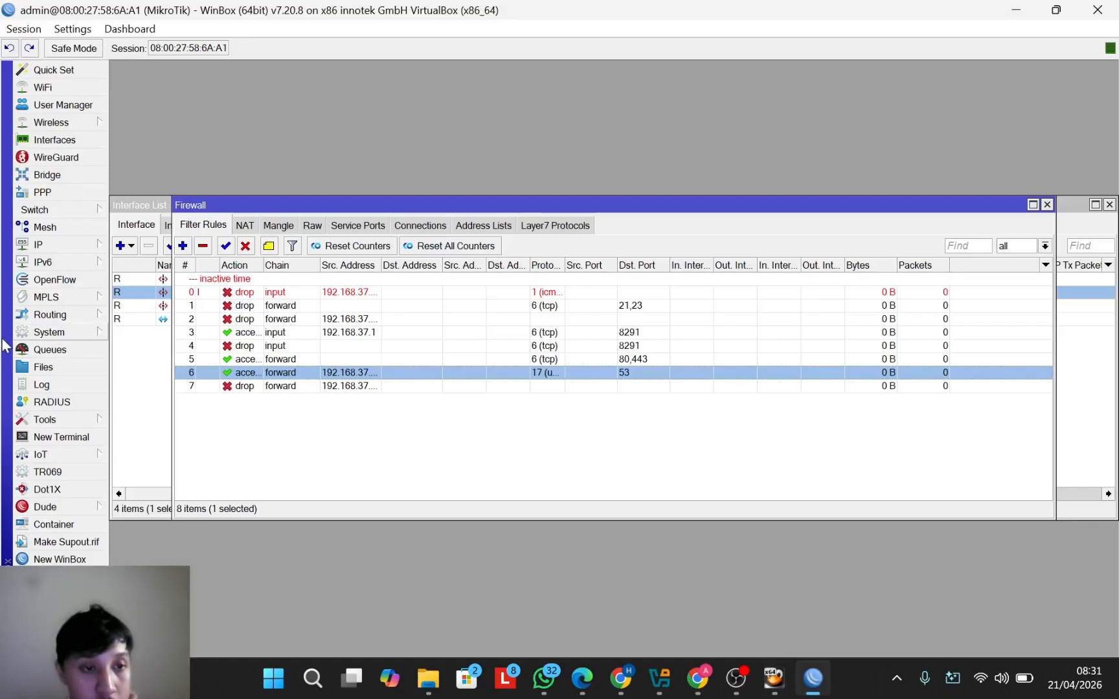
# Step: Change the router clock's hour from 08 to 12, setting it to 12:32:03
pyautogui.click(50, 333)
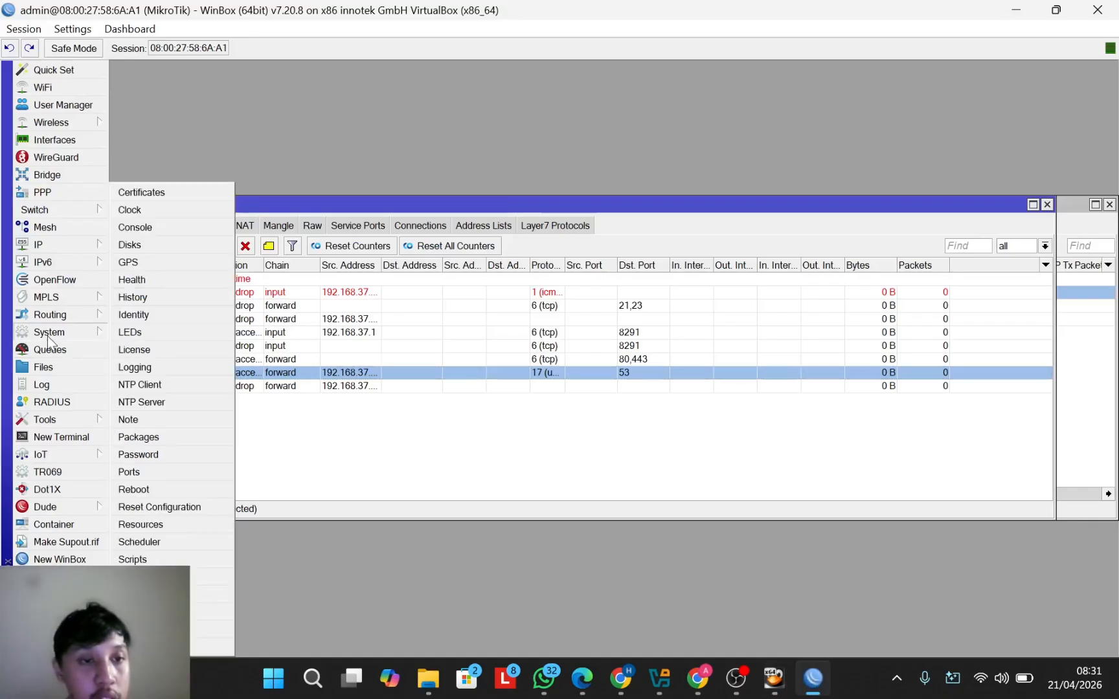
pyautogui.click(156, 208)
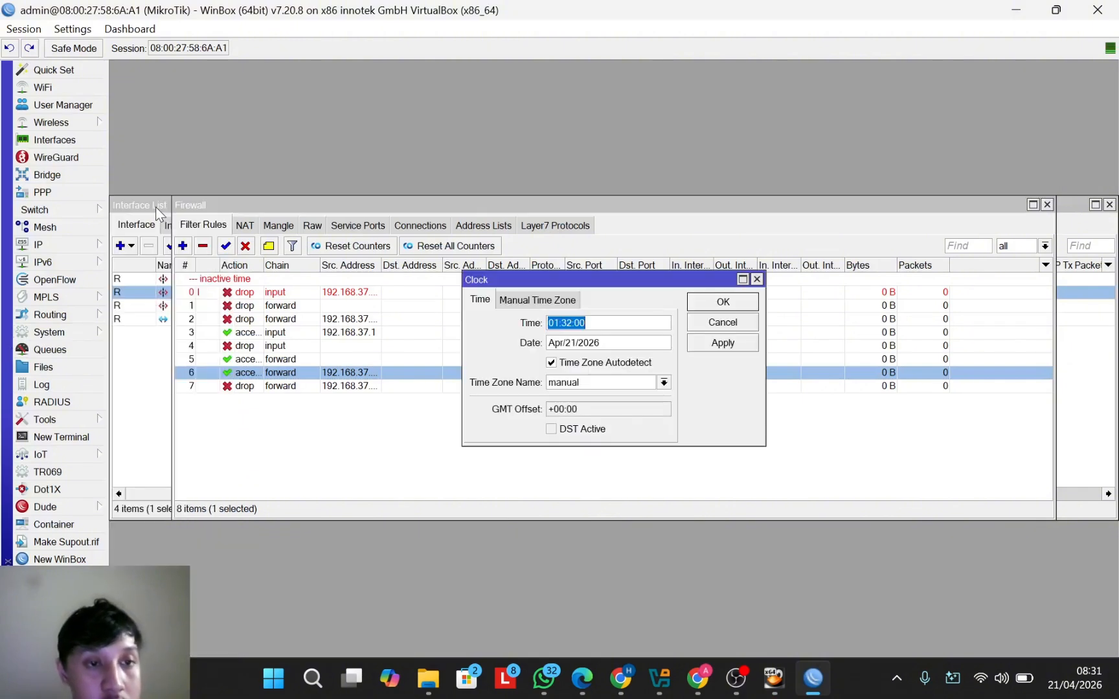
pyautogui.click(555, 320)
pyautogui.press('BackSpace')
pyautogui.press('BackSpace')
pyautogui.press('BackSpace')
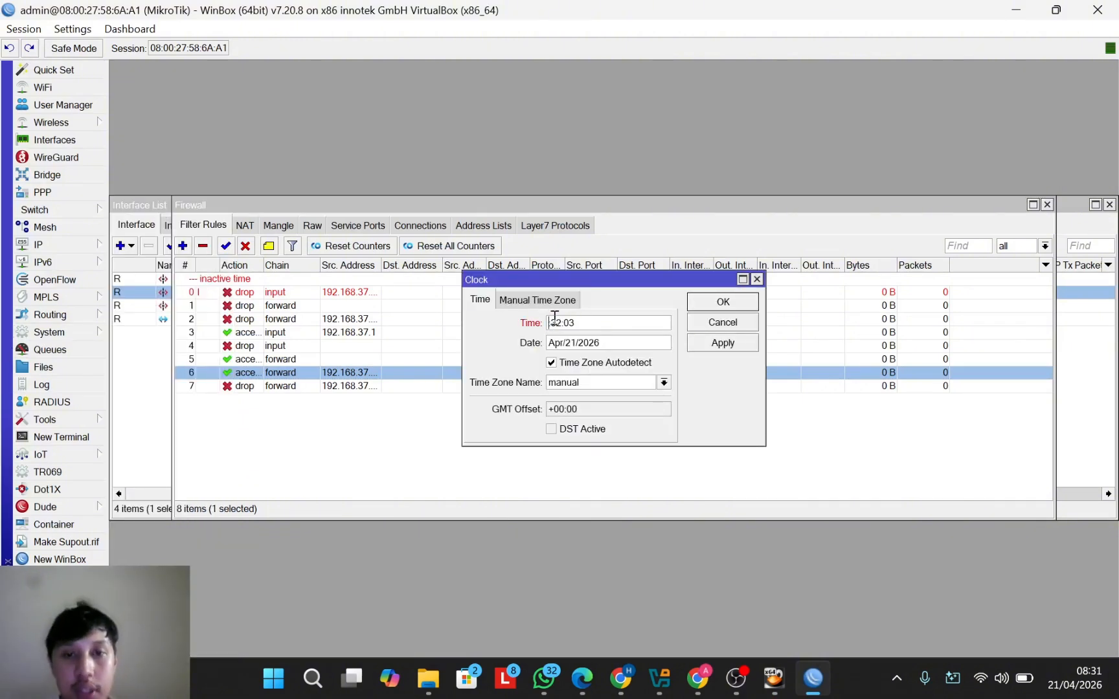
pyautogui.write('12:')
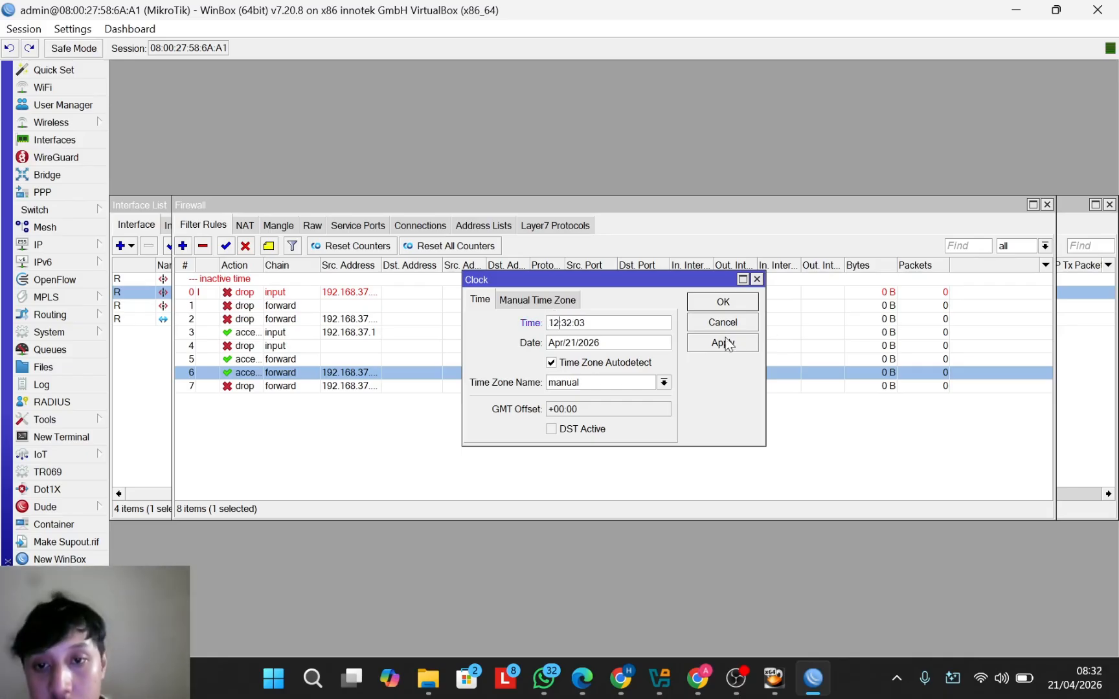
pyautogui.click(717, 305)
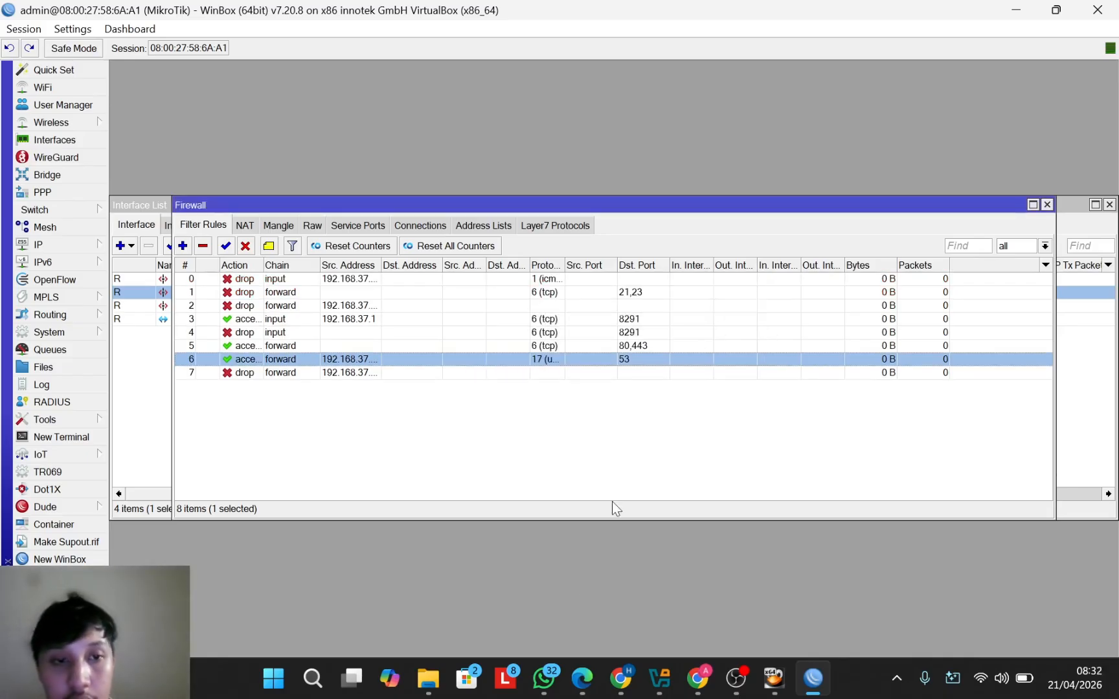
# Step: Back in Kali, rerun the ping to 192.168.37.1, which now gets no replies
pyautogui.moveTo(772, 678)
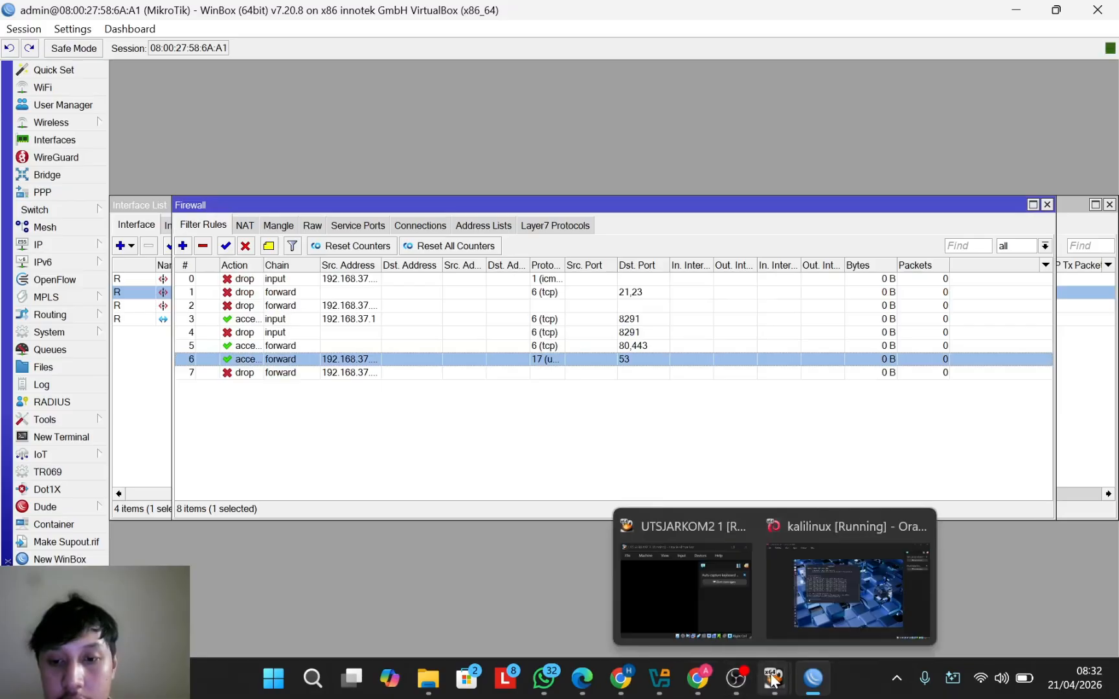
pyautogui.click(847, 591)
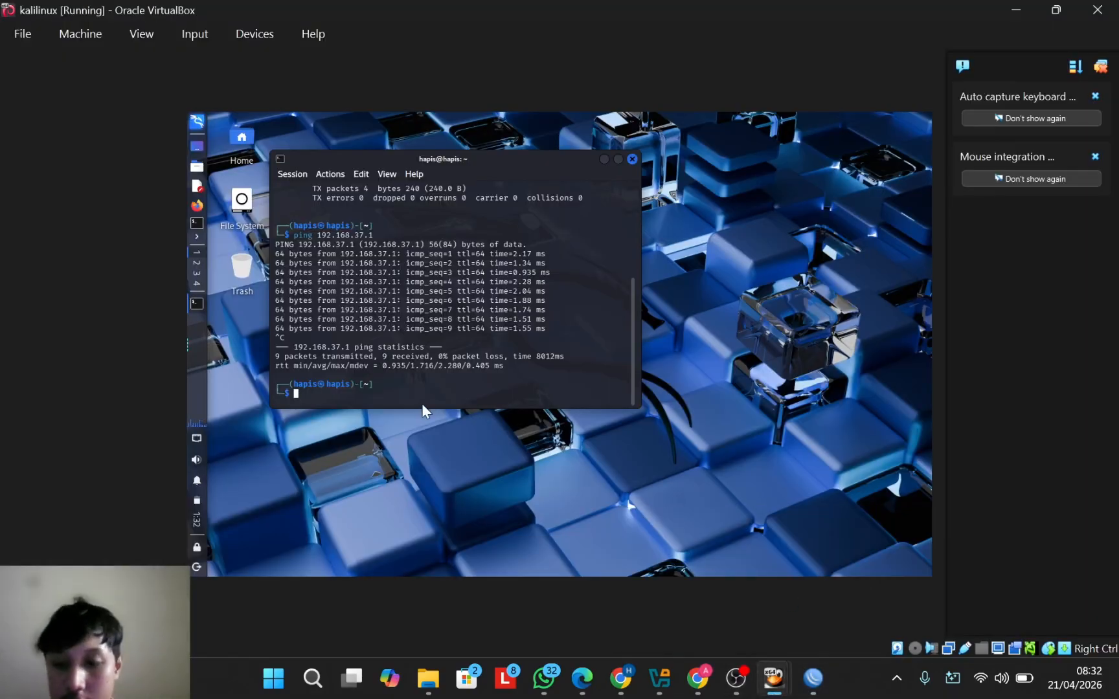
pyautogui.press('Up')
pyautogui.press('Return')
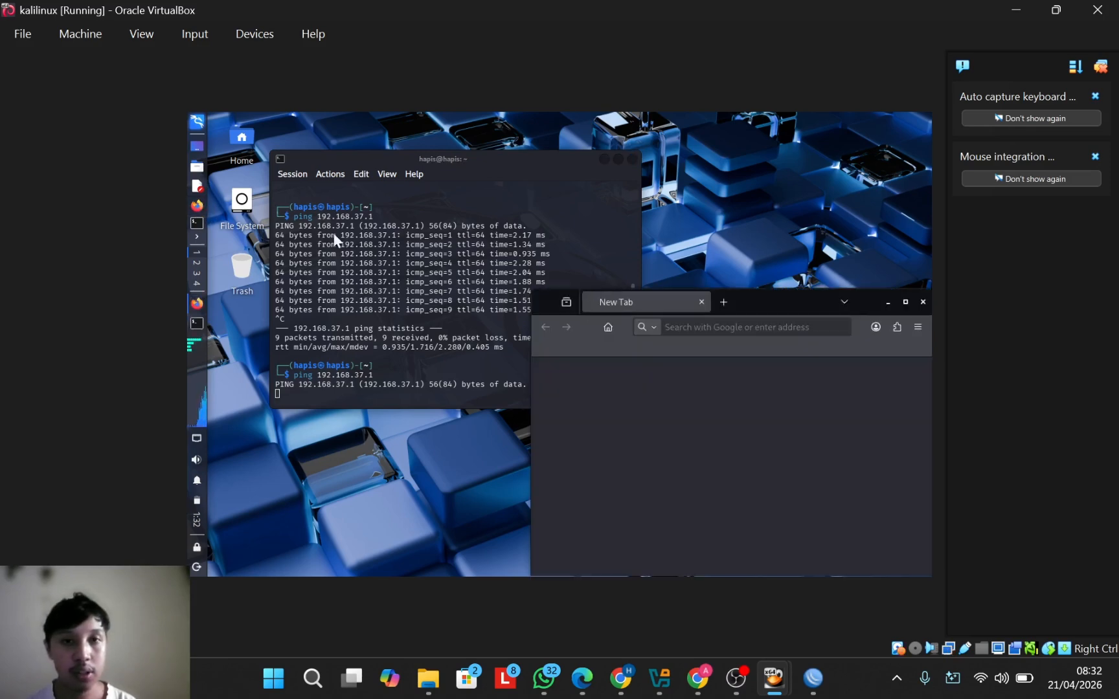
# Step: Load google.com in Firefox, then youtube.com in a new tab
pyautogui.moveTo(696, 265); pyautogui.dragTo(588, 170)
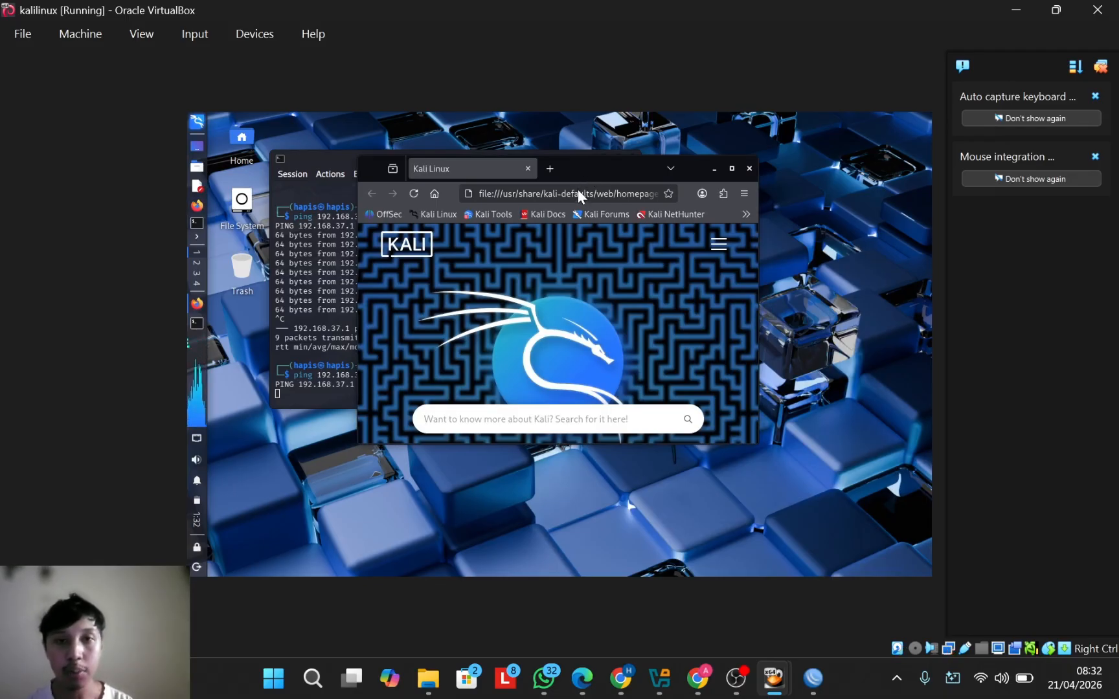
pyautogui.click(580, 190)
pyautogui.write('google.com/')
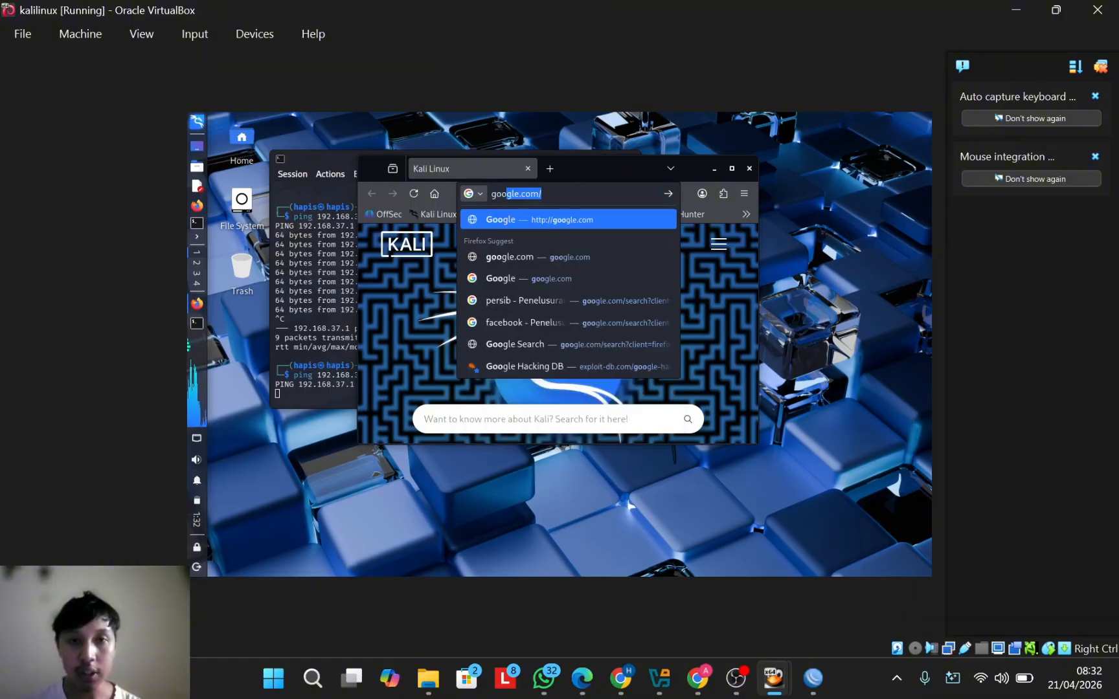
pyautogui.press('Return')
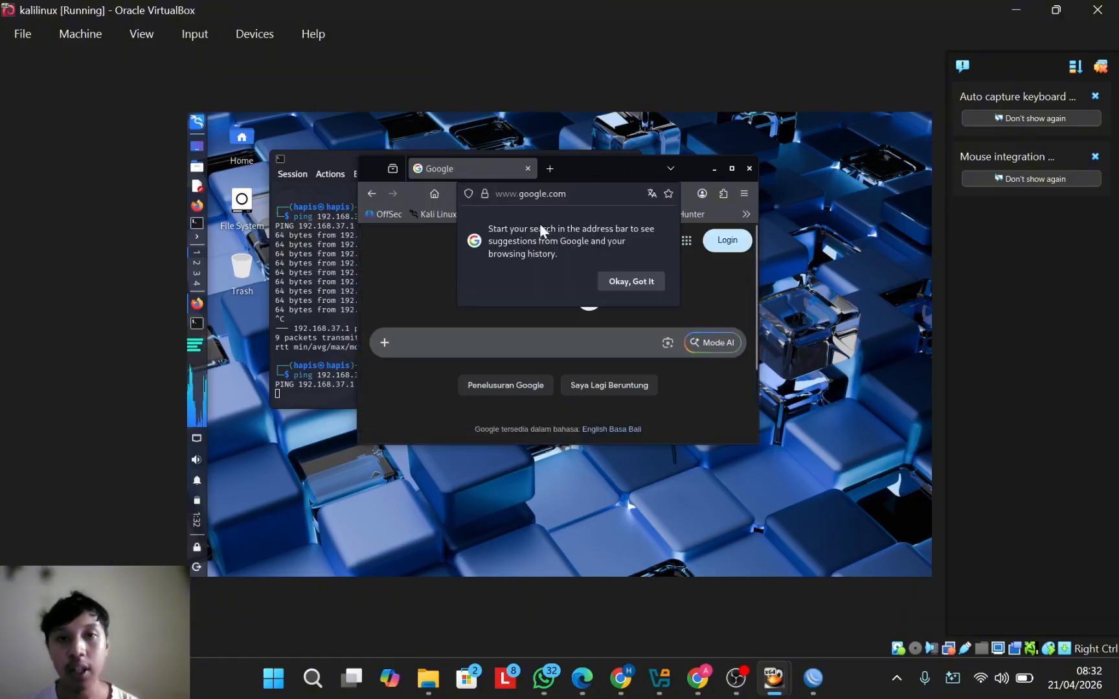
pyautogui.click(552, 170)
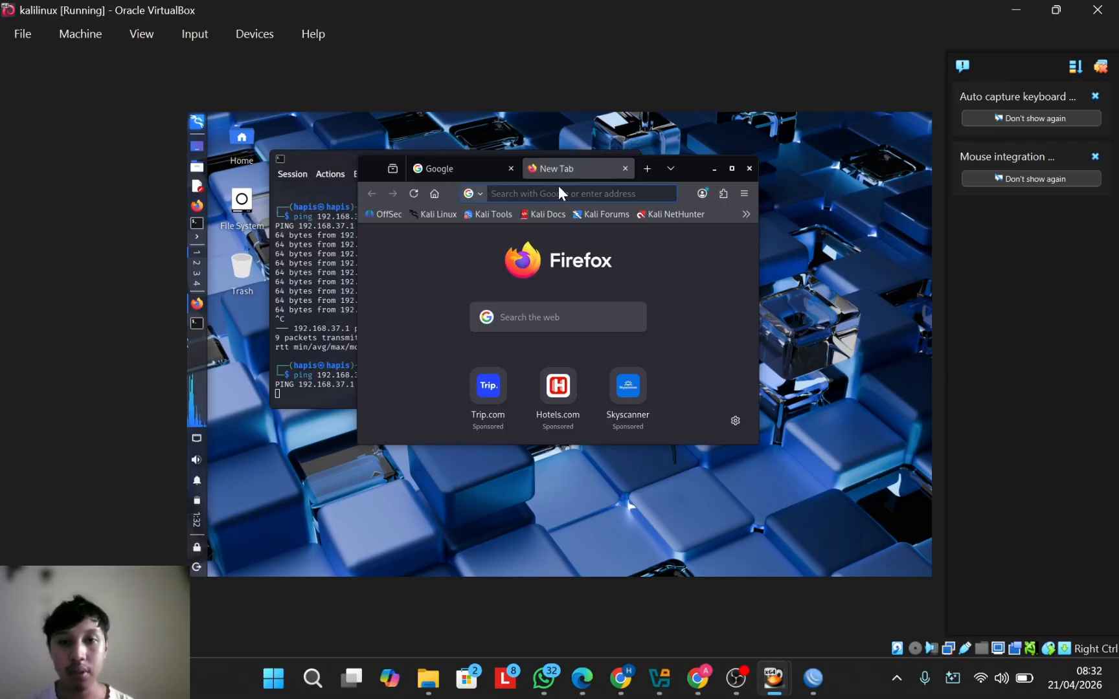
pyautogui.write('youtube.com/')
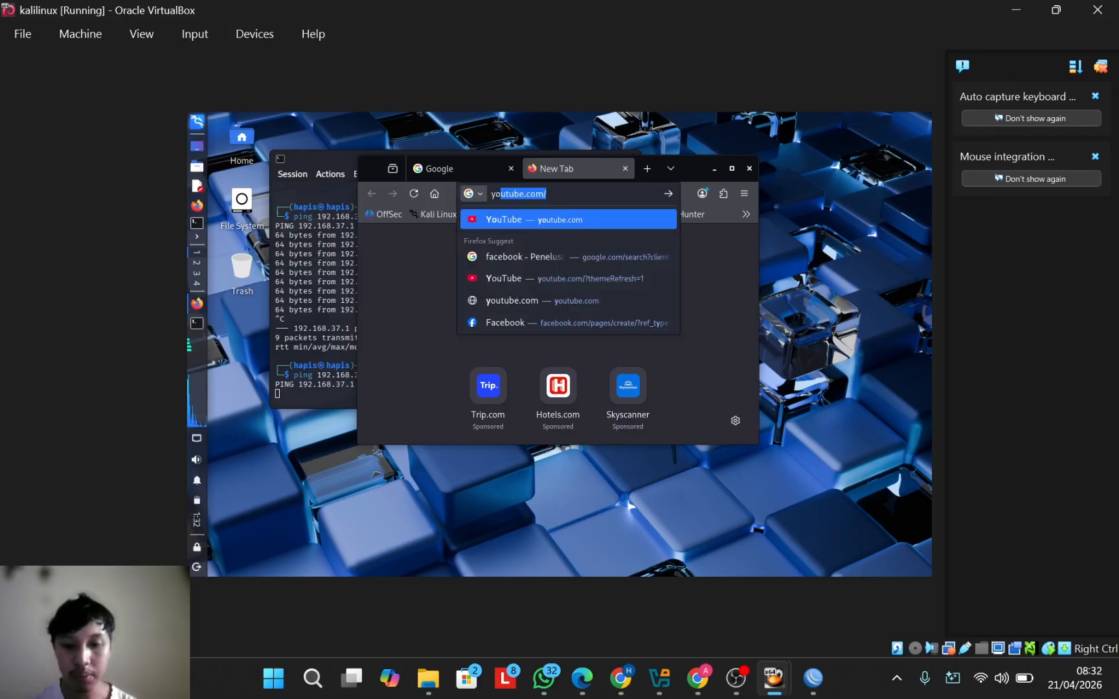
pyautogui.press('Return')
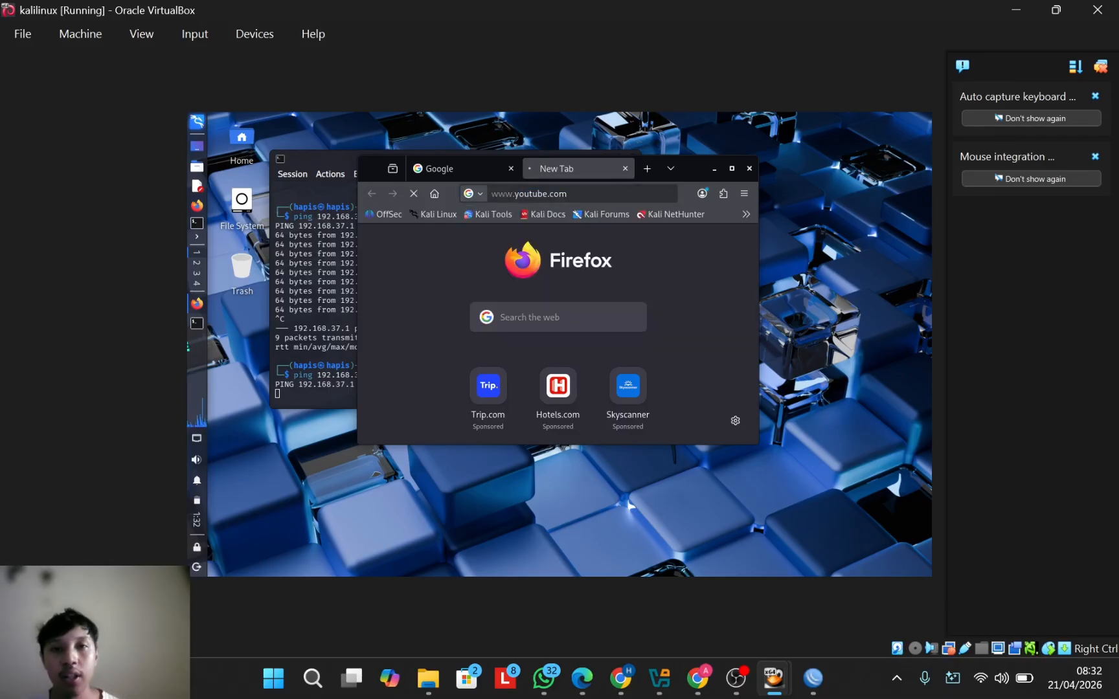
pyautogui.click(646, 168)
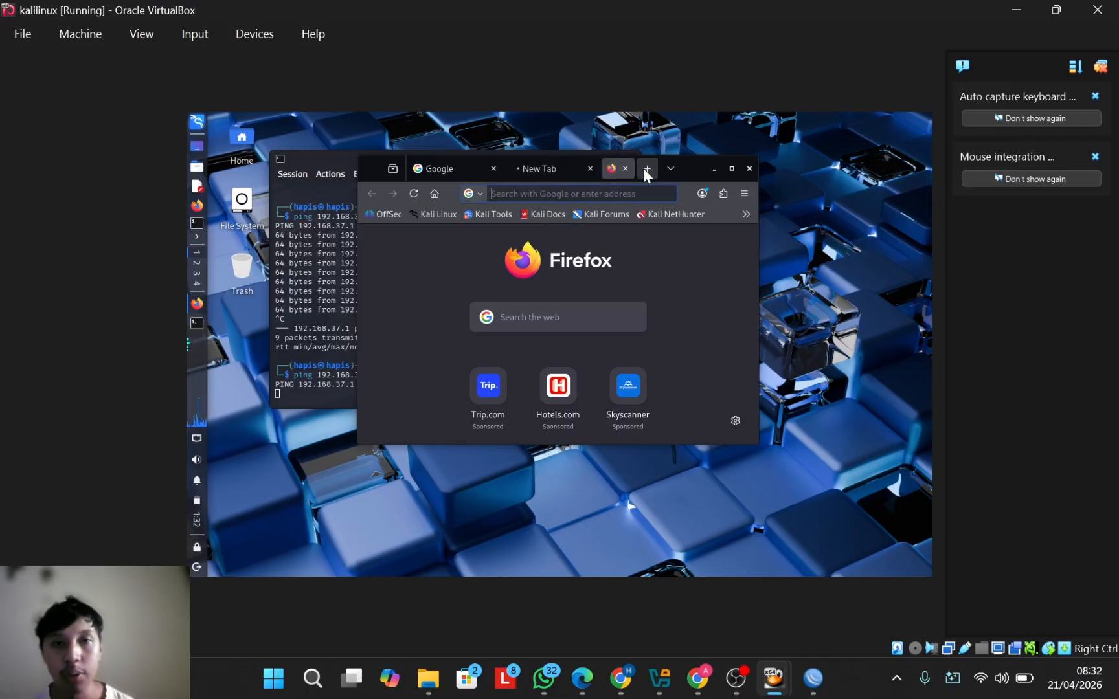
pyautogui.click(588, 188)
pyautogui.write('fa')
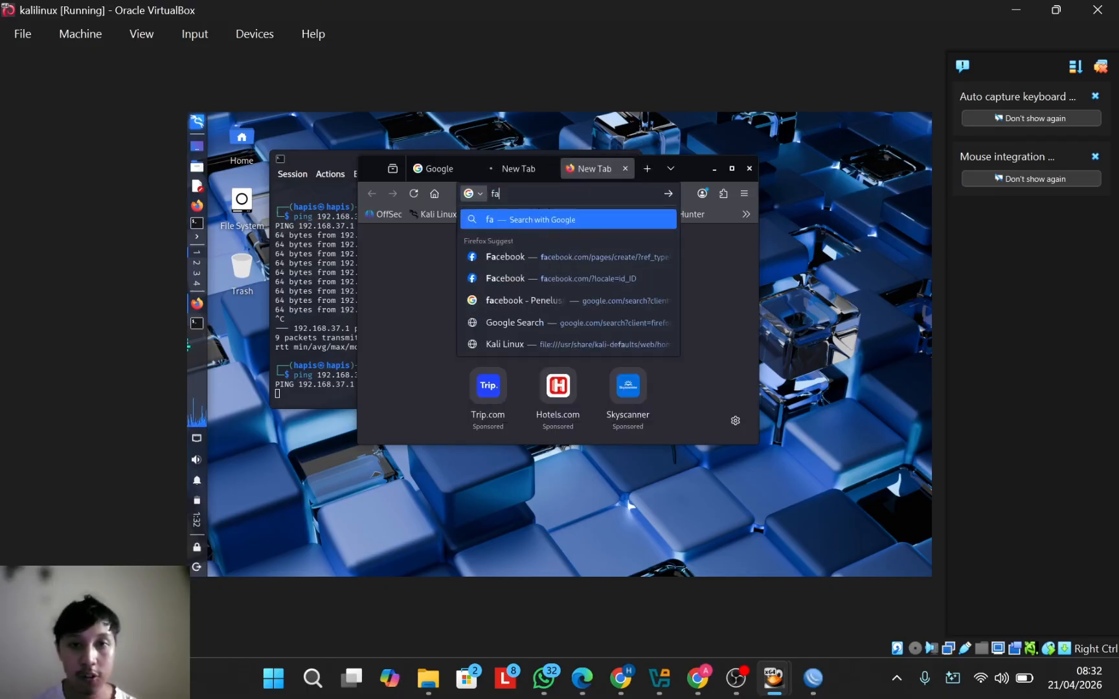
pyautogui.press('Down')
pyautogui.press('Return')
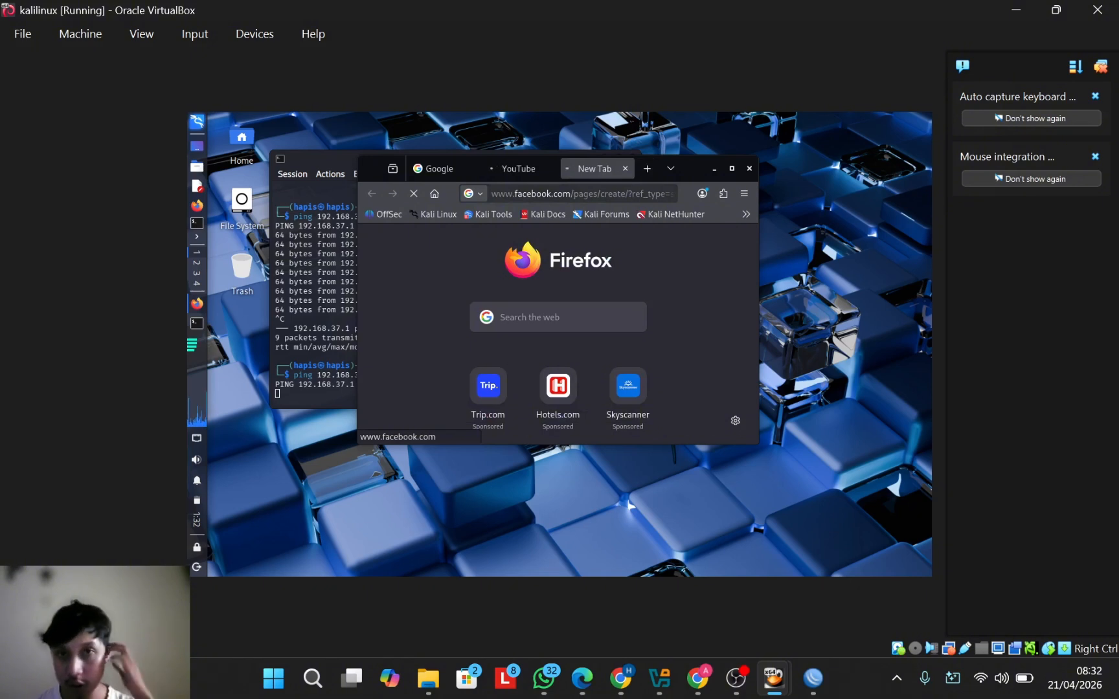